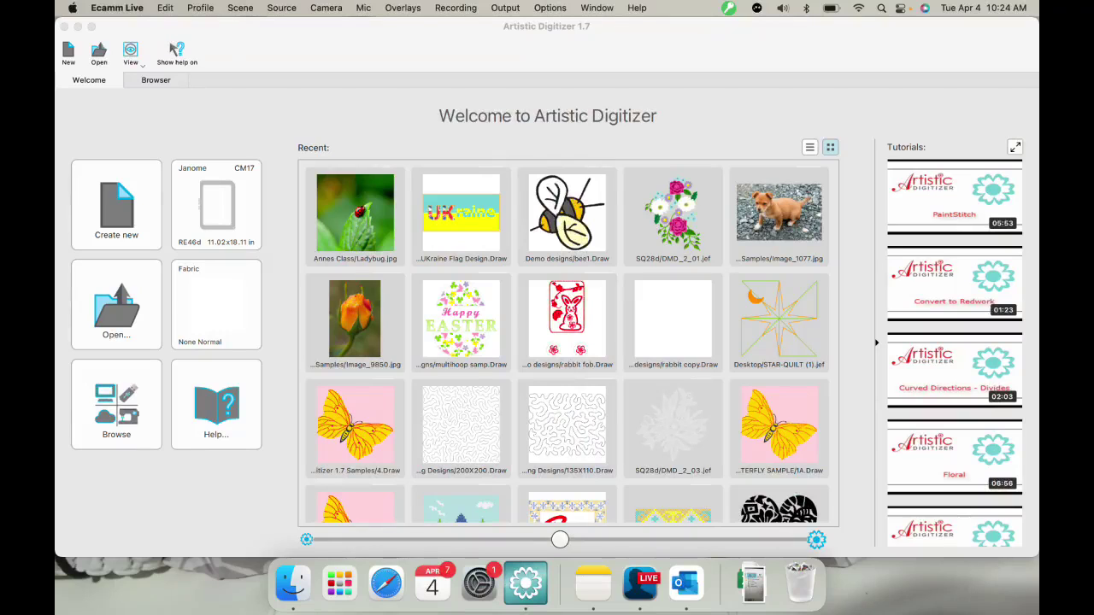
Step: Create a new blank design with the RE46d hoop
left_click(205, 122)
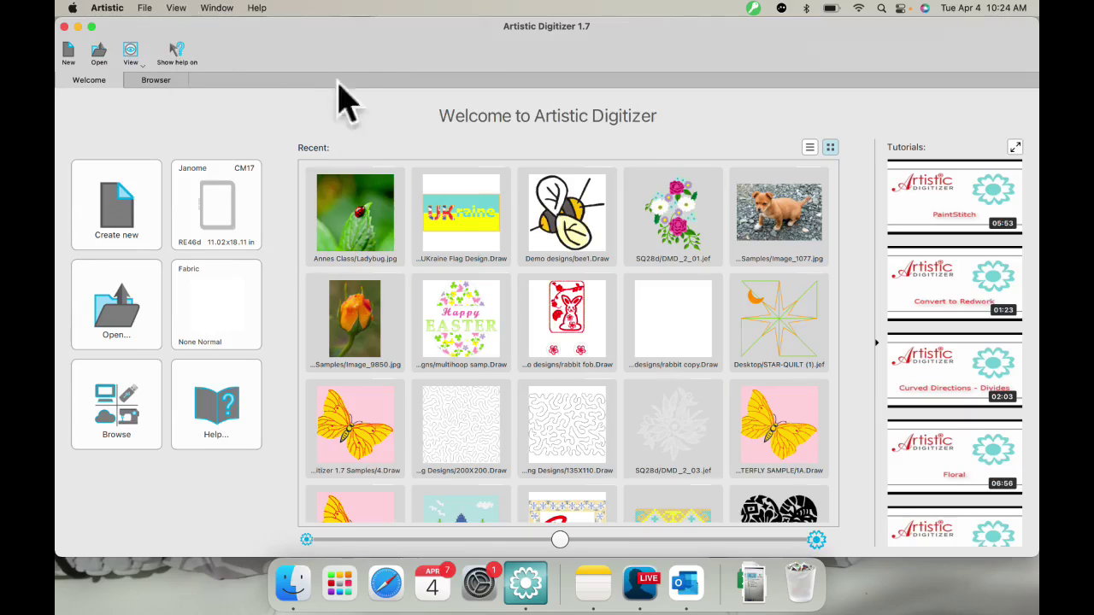
left_click(126, 210)
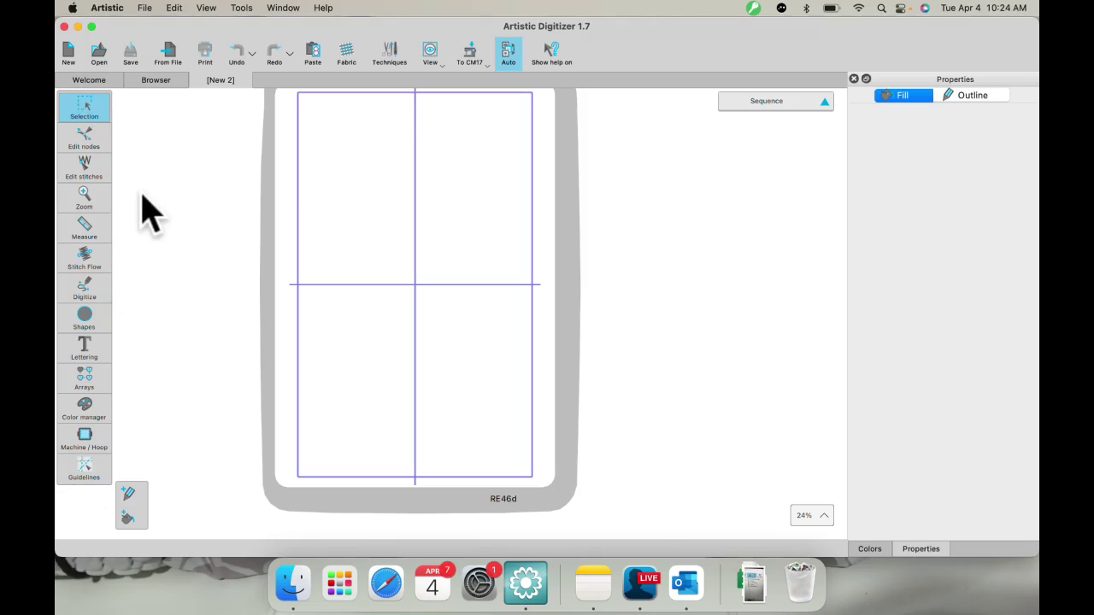
mouse_move(109, 116)
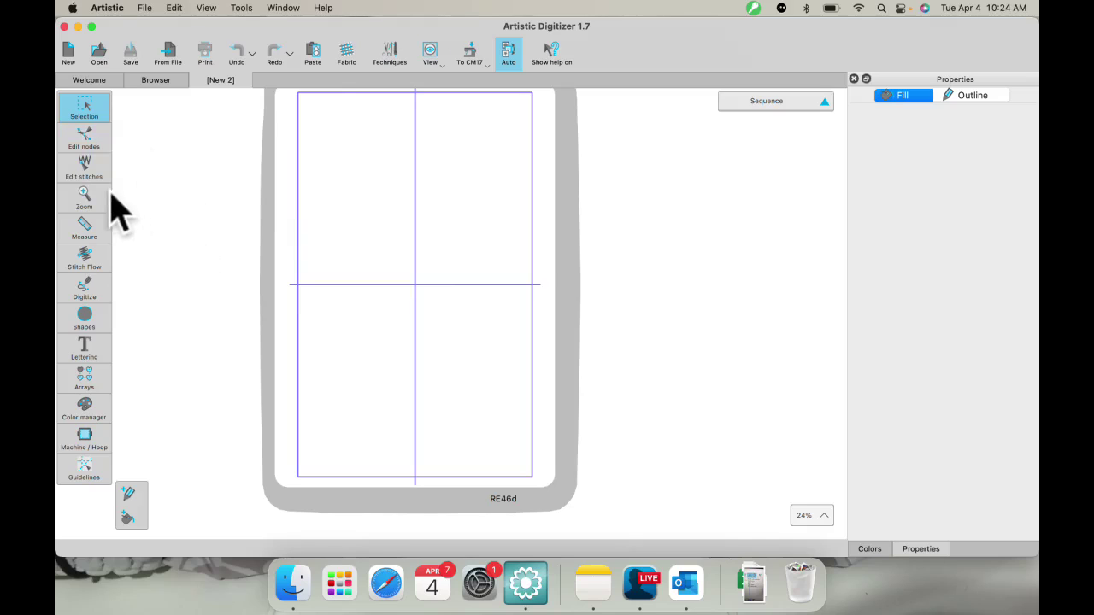
left_click(96, 209)
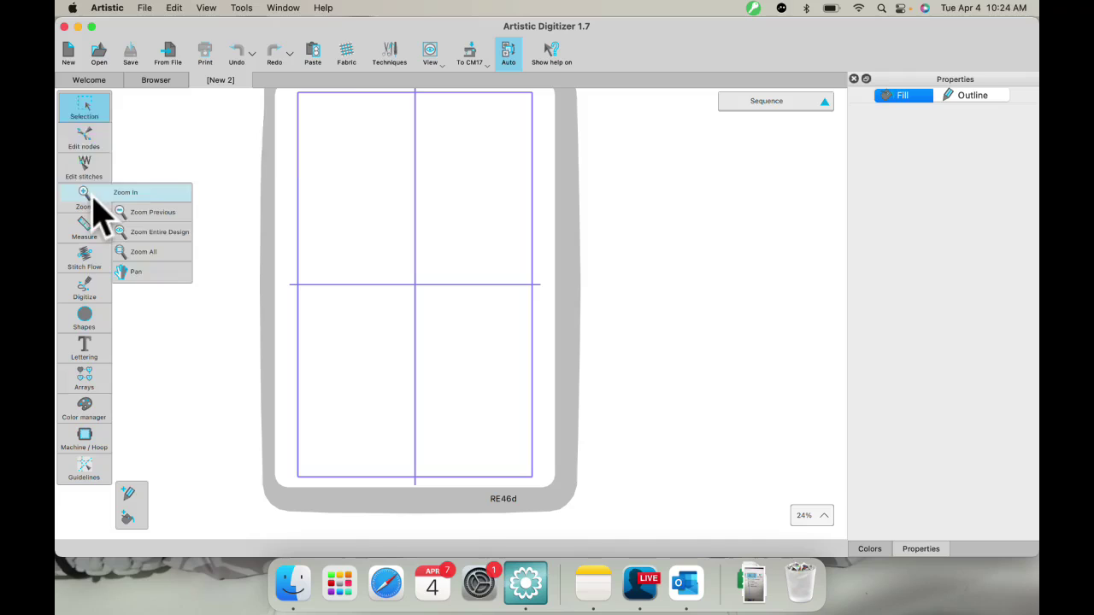
Step: Digitize an open outline of a curved arch, straight segments and a second curve across the hoop's middle, about 9.8 in wide and 5.6 in high
left_click(86, 290)
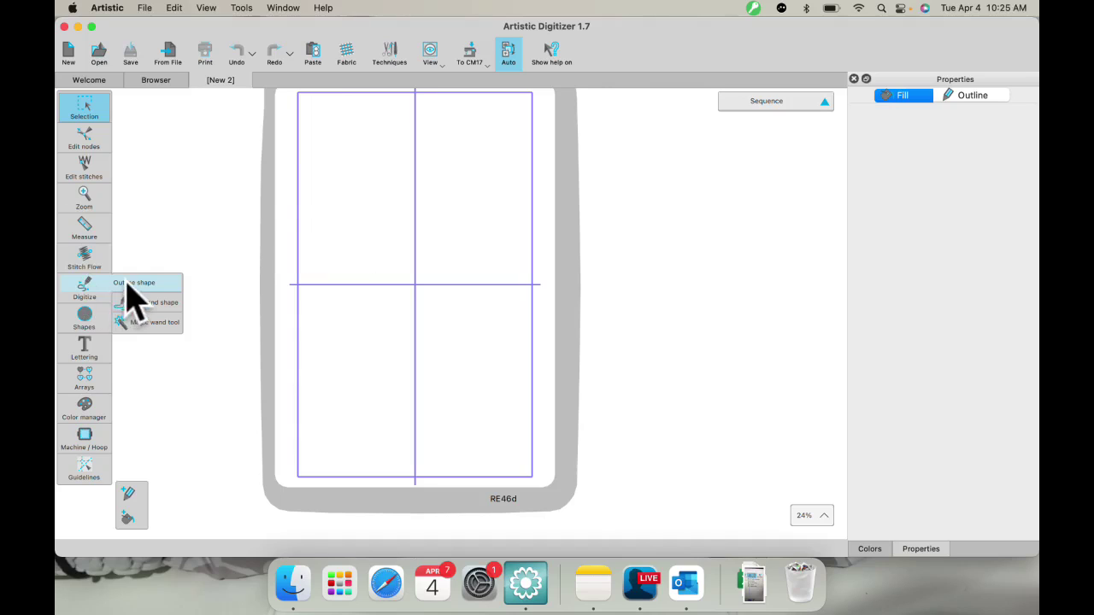
left_click(76, 284)
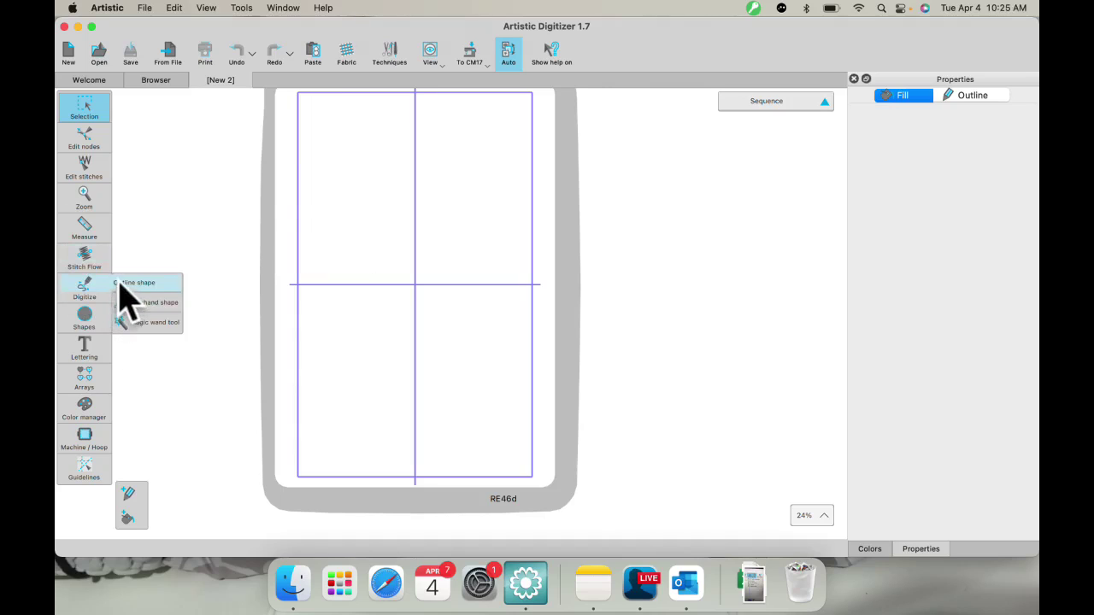
left_click(126, 283)
left_click(317, 258)
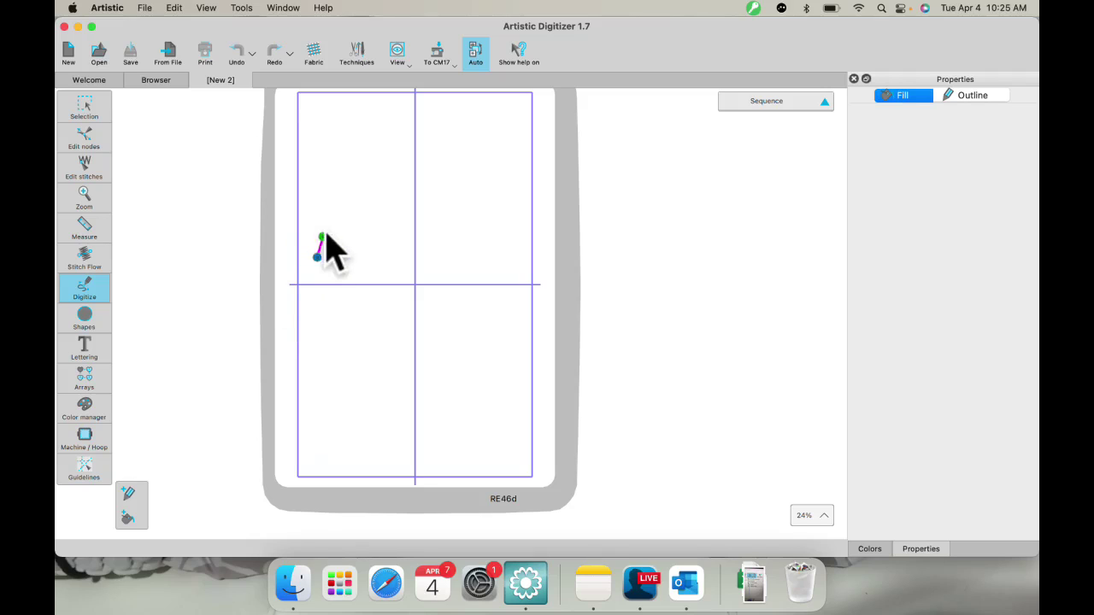
left_click(329, 221)
left_click(368, 204)
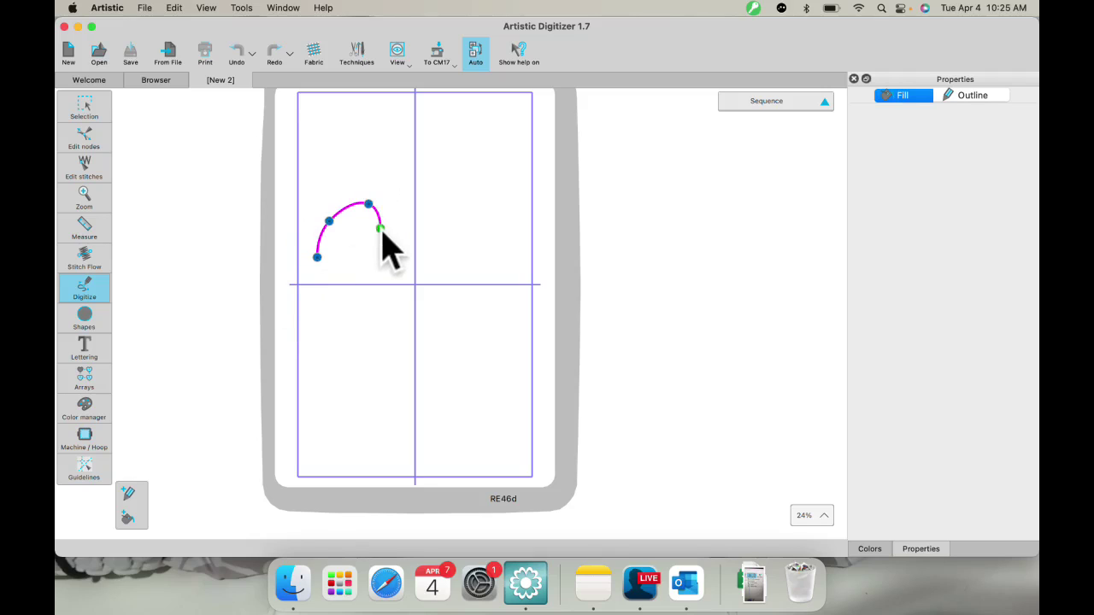
left_click(381, 289)
left_click(455, 274)
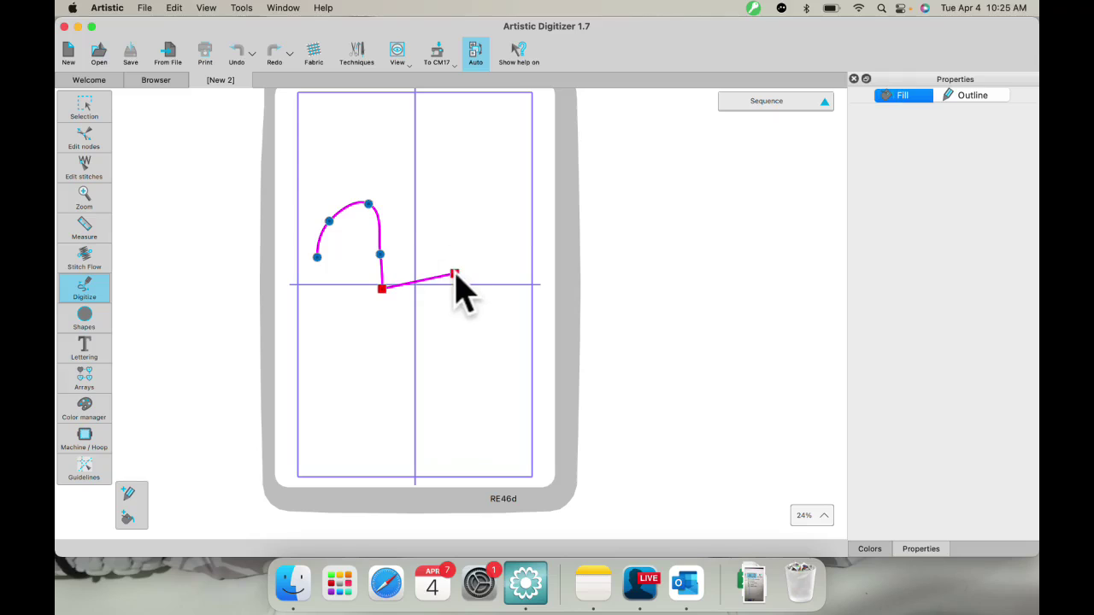
left_click(461, 194)
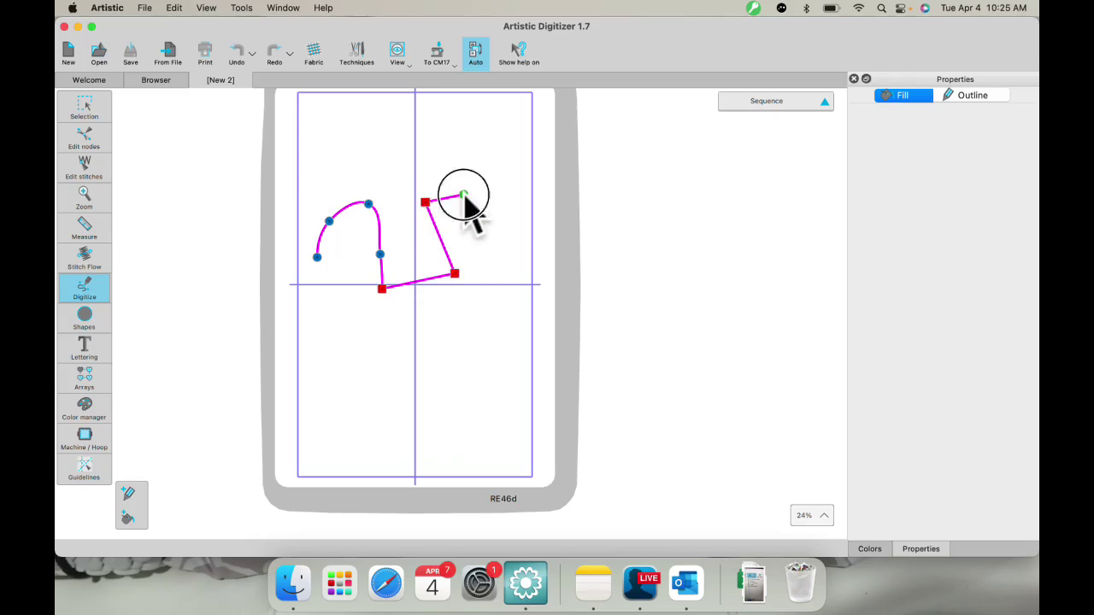
left_click(517, 248)
left_click(521, 311)
right_click(523, 313)
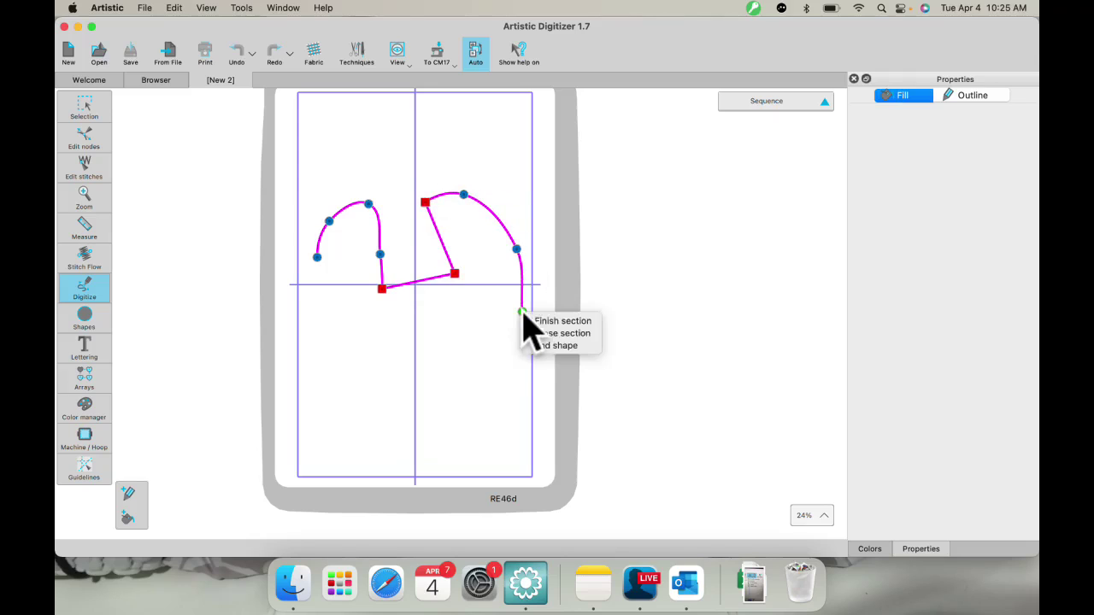
left_click(538, 346)
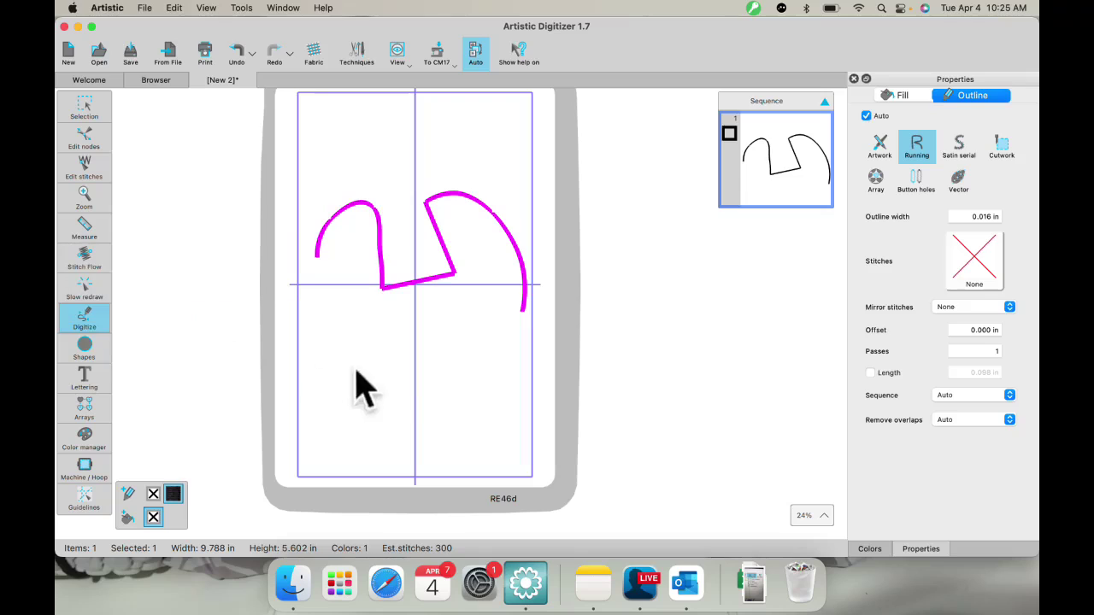
Step: Digitize a closed heart outline in the lower half of the hoop, about 8.5 in wide and 7.2 in high
left_click(406, 357)
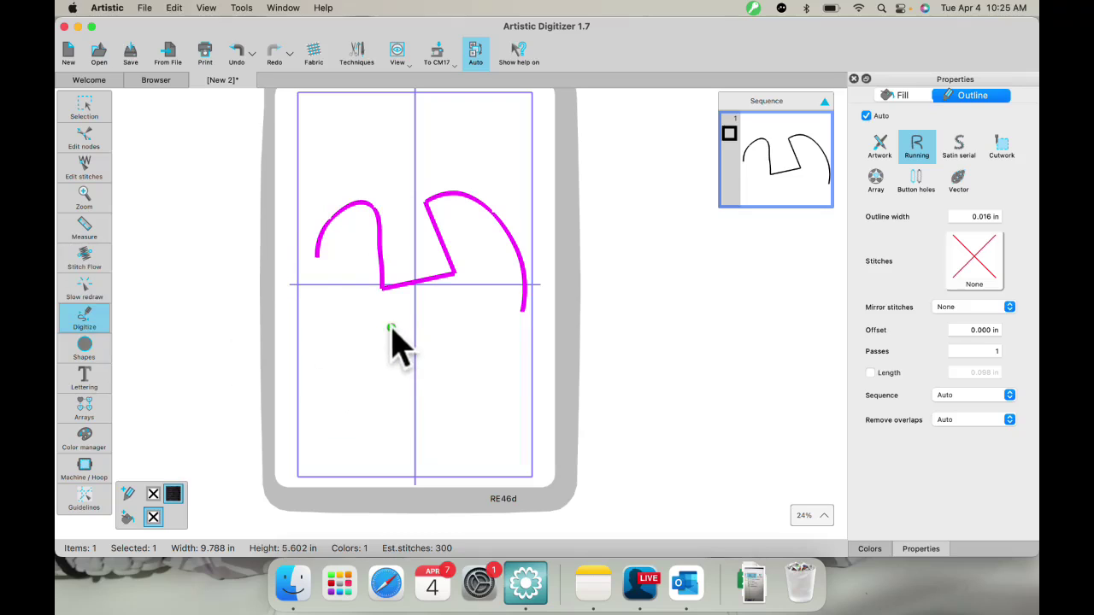
left_click(388, 325)
left_click(344, 308)
left_click(318, 332)
left_click(319, 384)
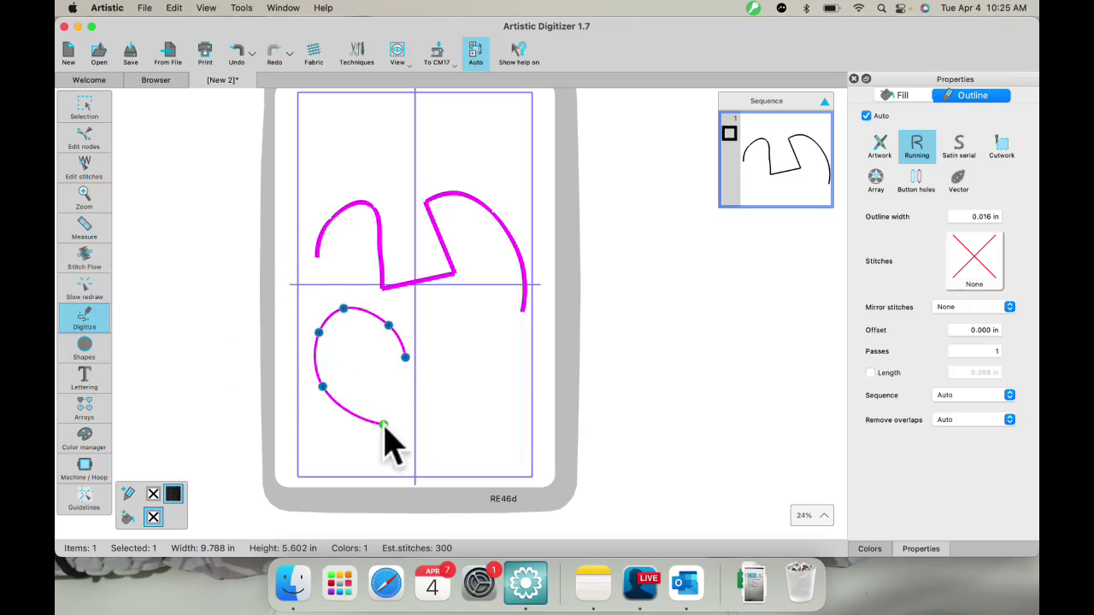
left_click(384, 428)
left_click(396, 458)
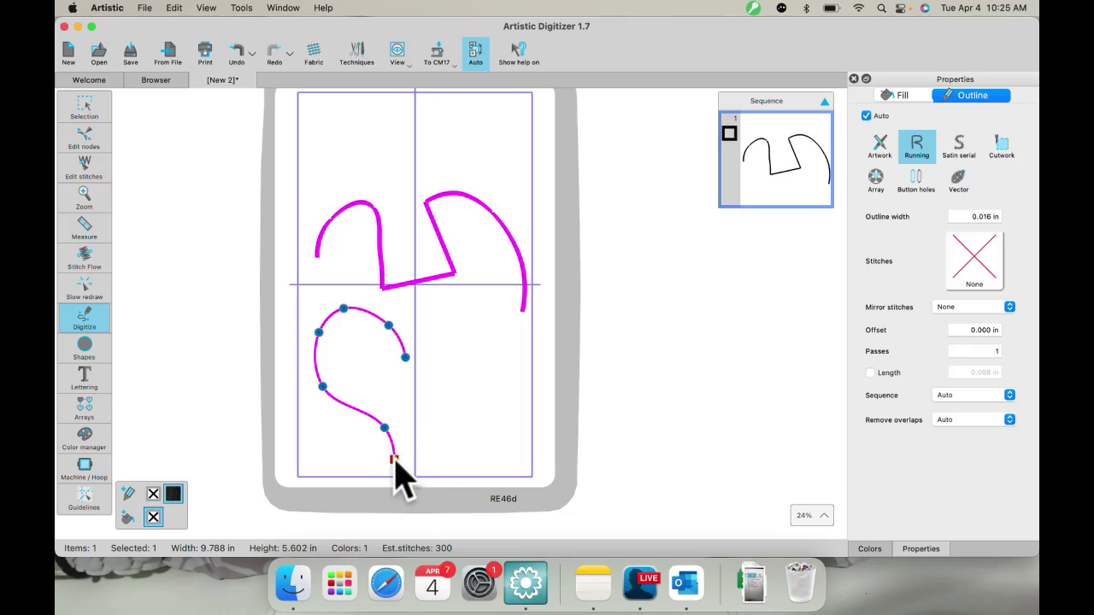
left_click(433, 437)
left_click(491, 392)
left_click(492, 353)
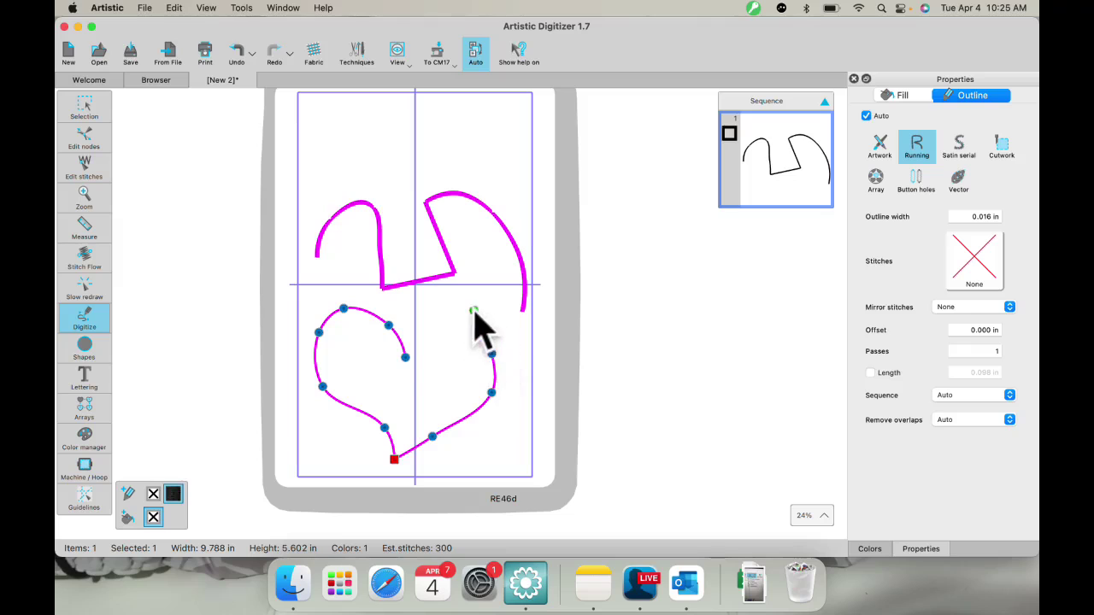
left_click(472, 311)
left_click(420, 330)
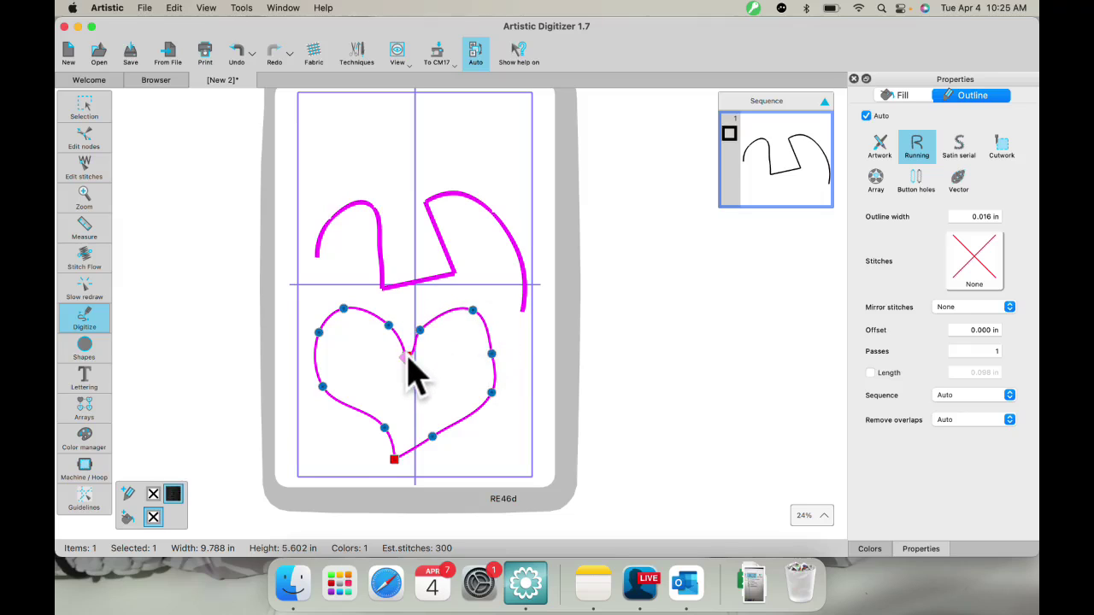
left_click(408, 368)
left_click(83, 110)
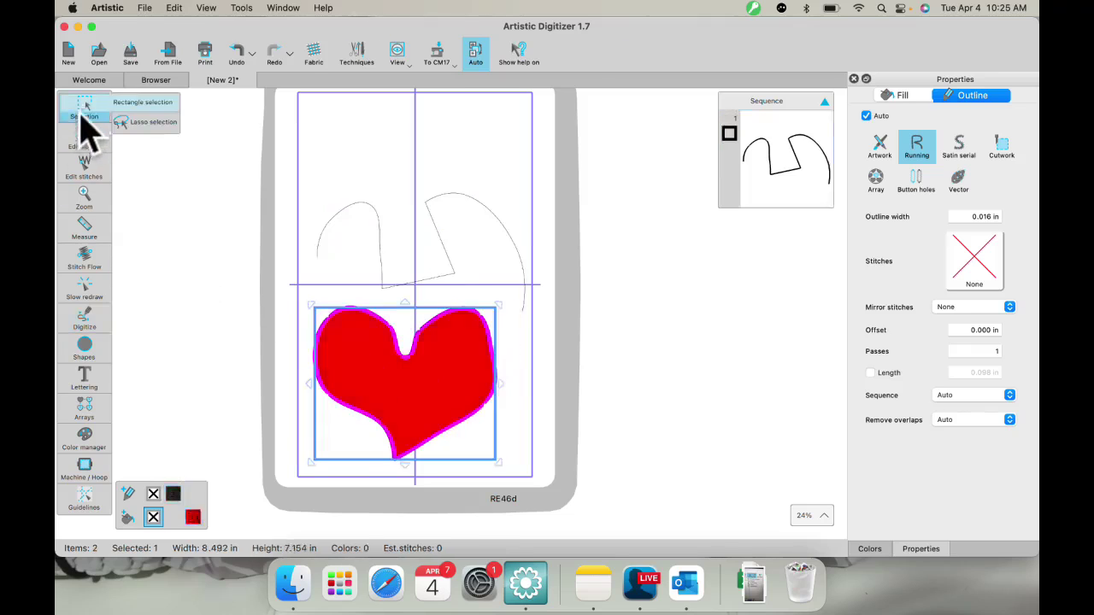
Step: Convert the node at the heart's top notch to a cusp node and move it slightly upward
left_click(84, 138)
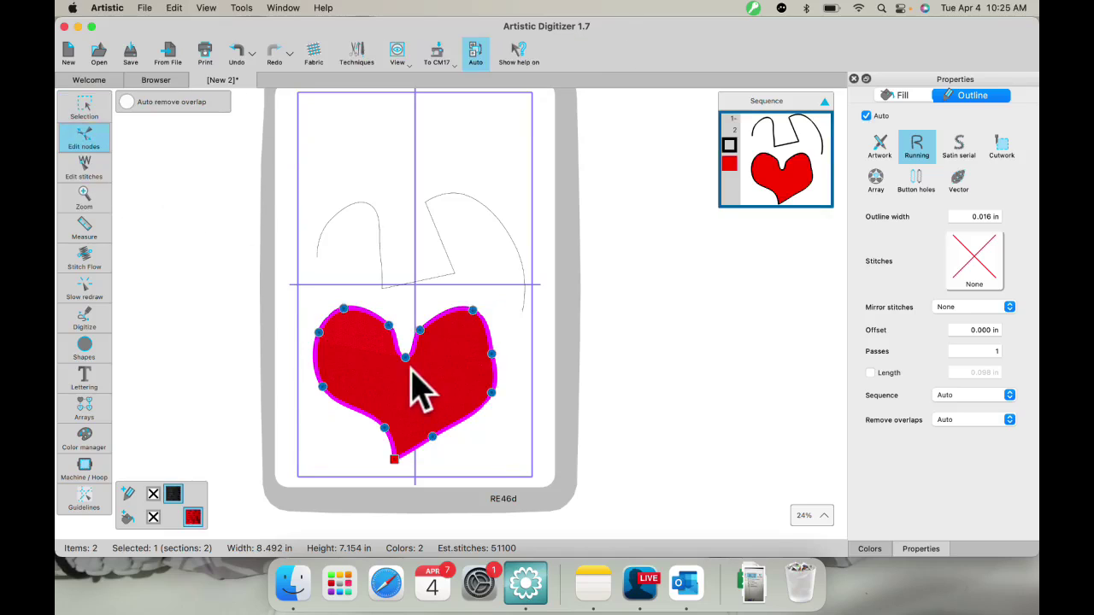
right_click(406, 359)
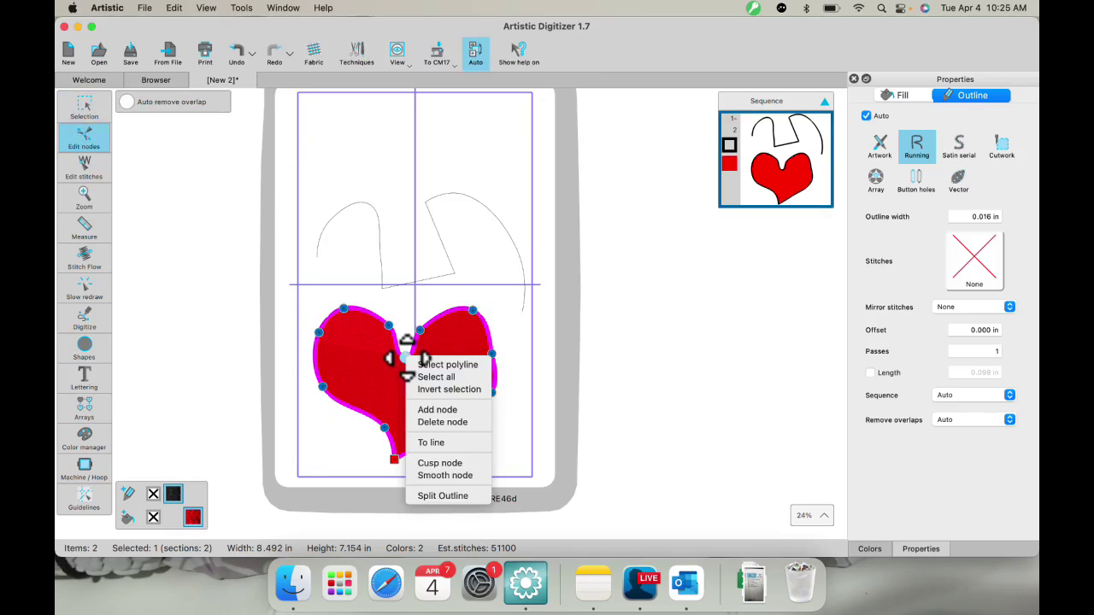
left_click(435, 464)
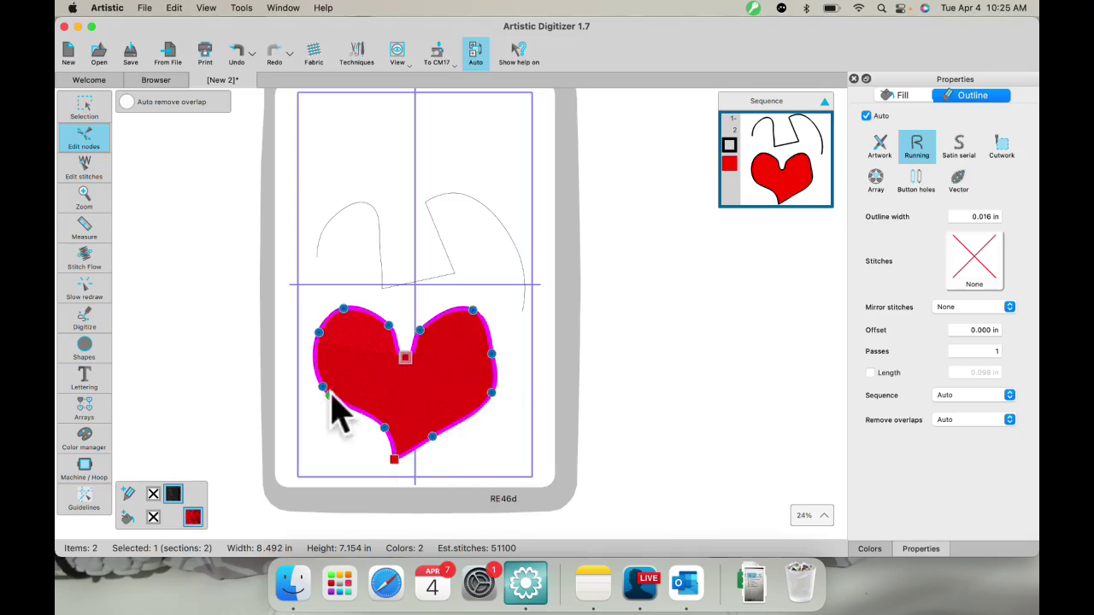
left_click(405, 359)
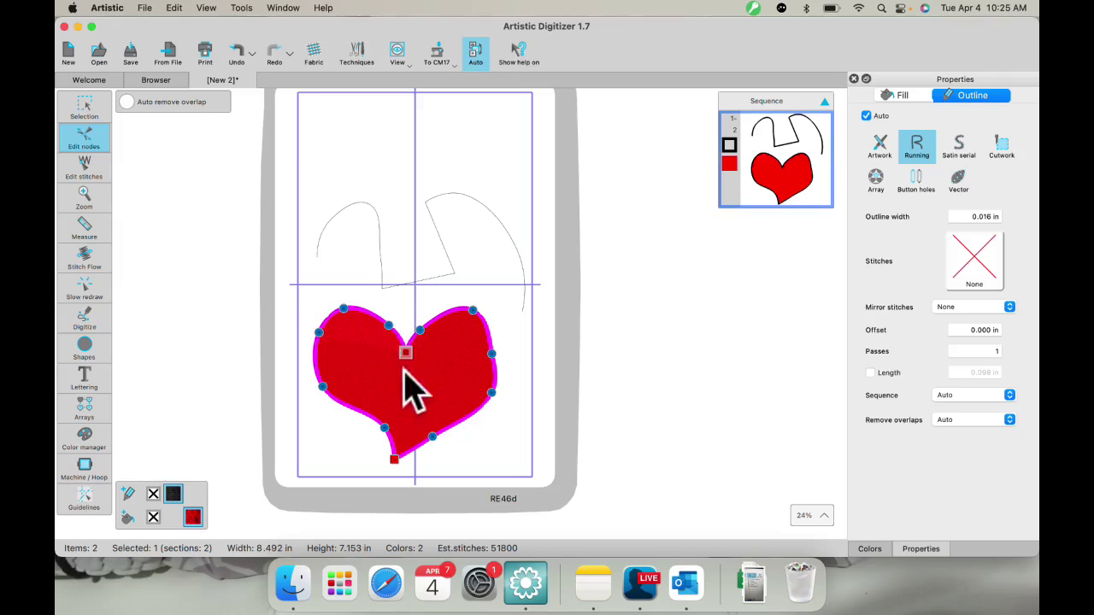
Step: Reshape the heart by moving its lower side nodes for smoother sides and lowering the top node of the right lobe
left_click_drag(494, 391, 478, 393)
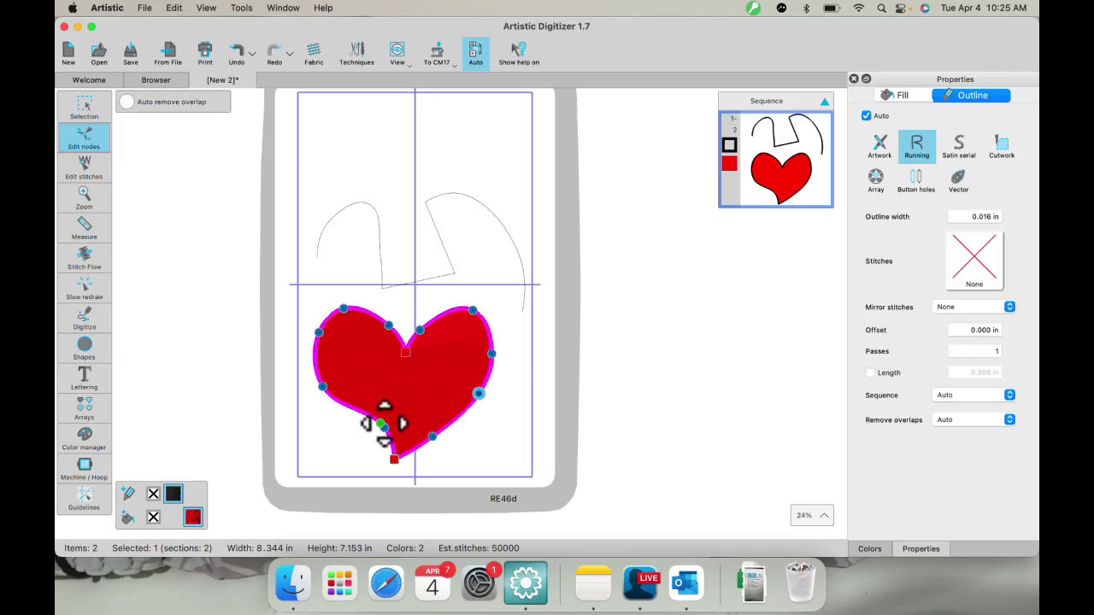
left_click_drag(383, 422, 357, 424)
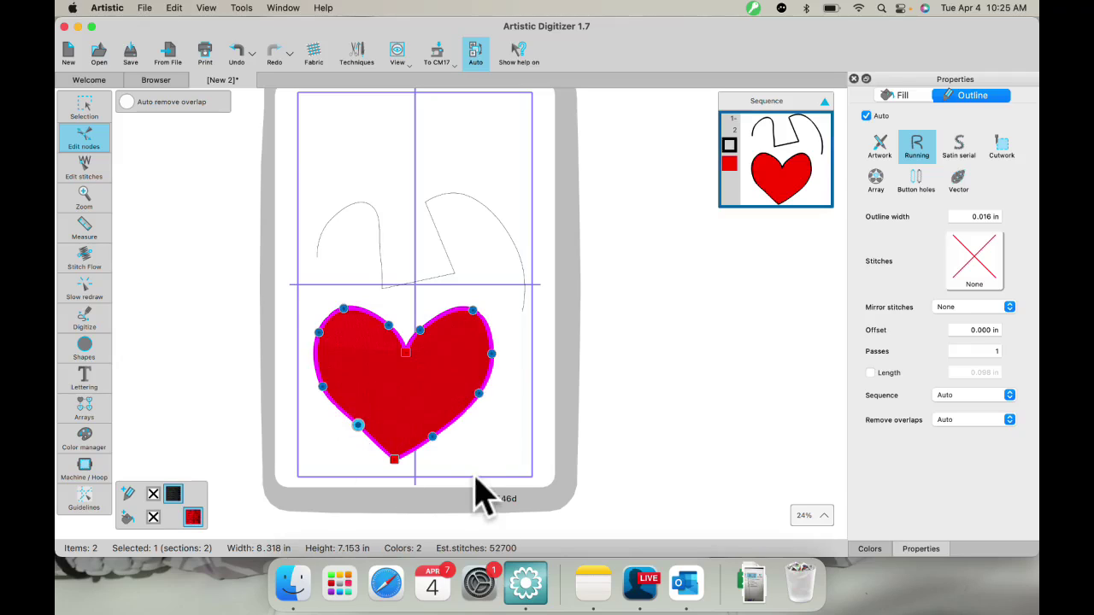
left_click_drag(472, 310, 471, 324)
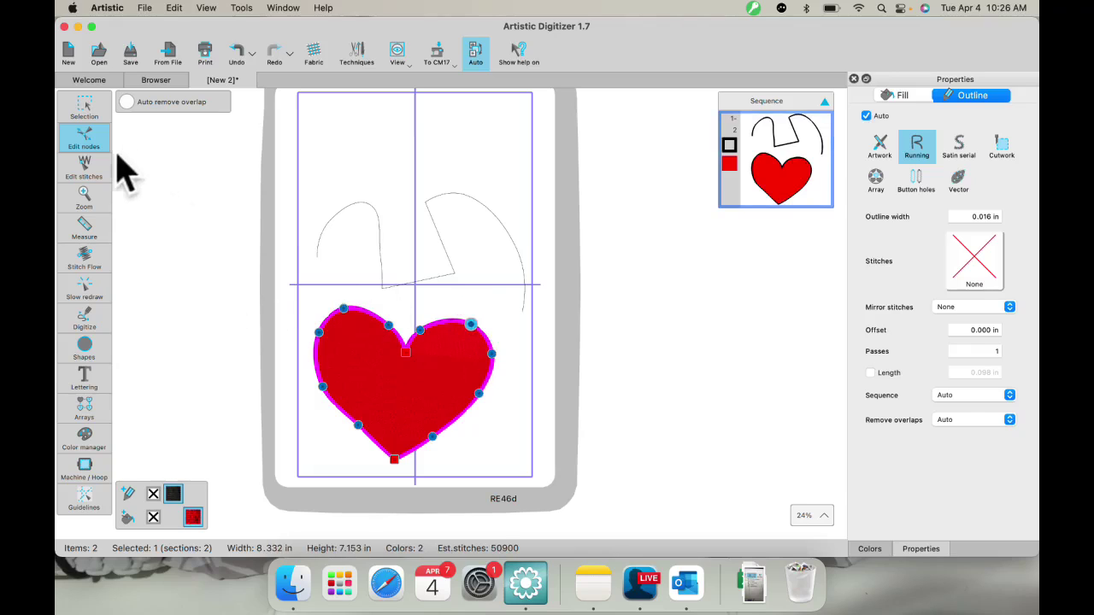
Step: Switch the design's stitch sequencing from automatic to manual
left_click(476, 53)
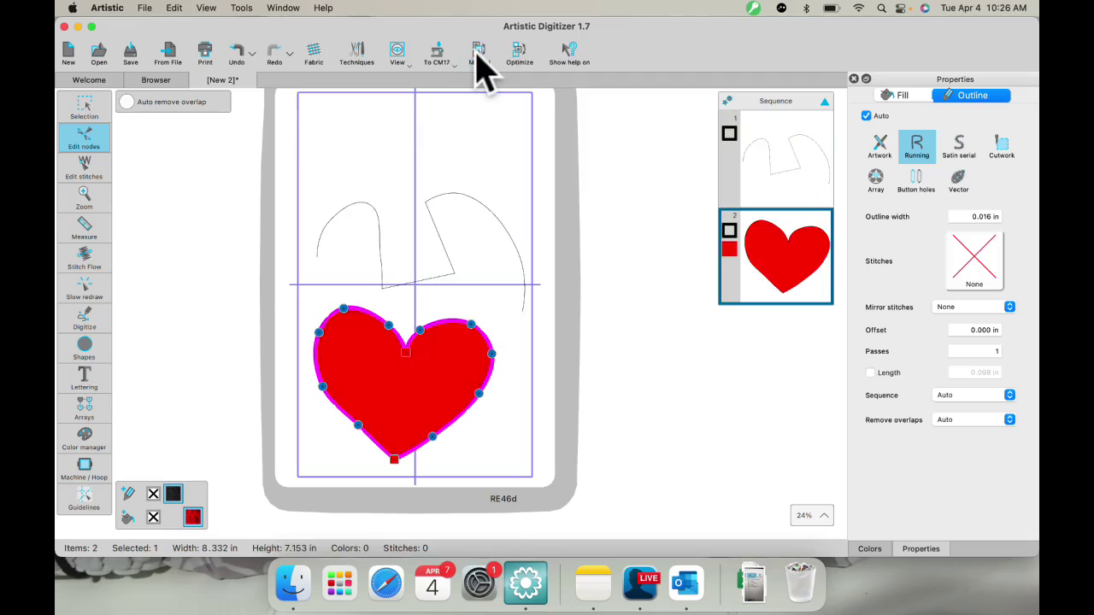
left_click(85, 111)
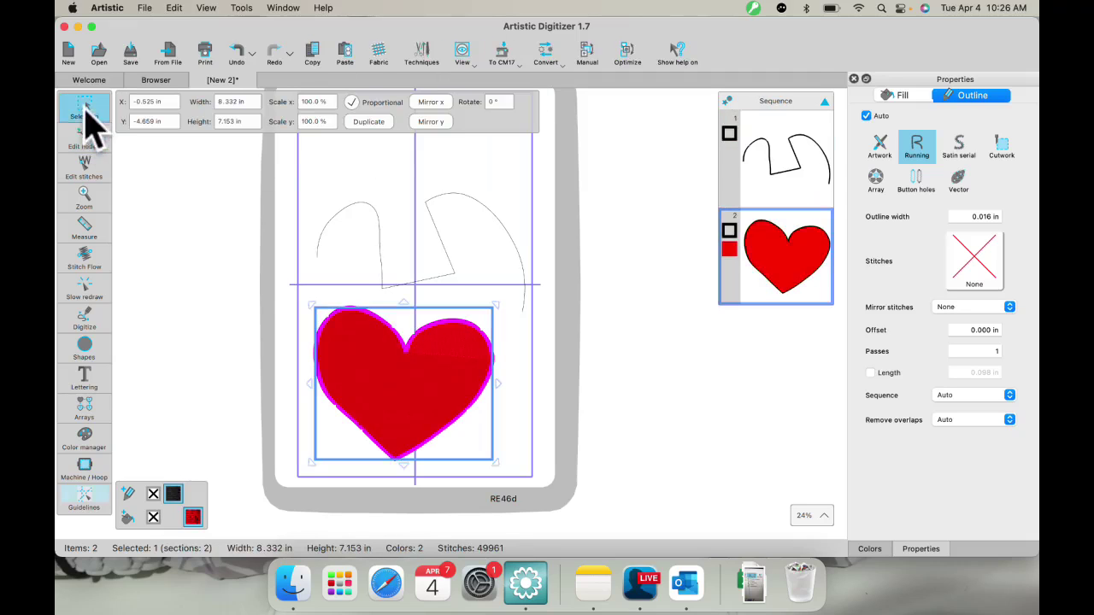
Step: Examine the heart's fill stitches and outline up close around the top notch with the Edit stitches tool
left_click(90, 169)
scroll(389, 427, "up", 8)
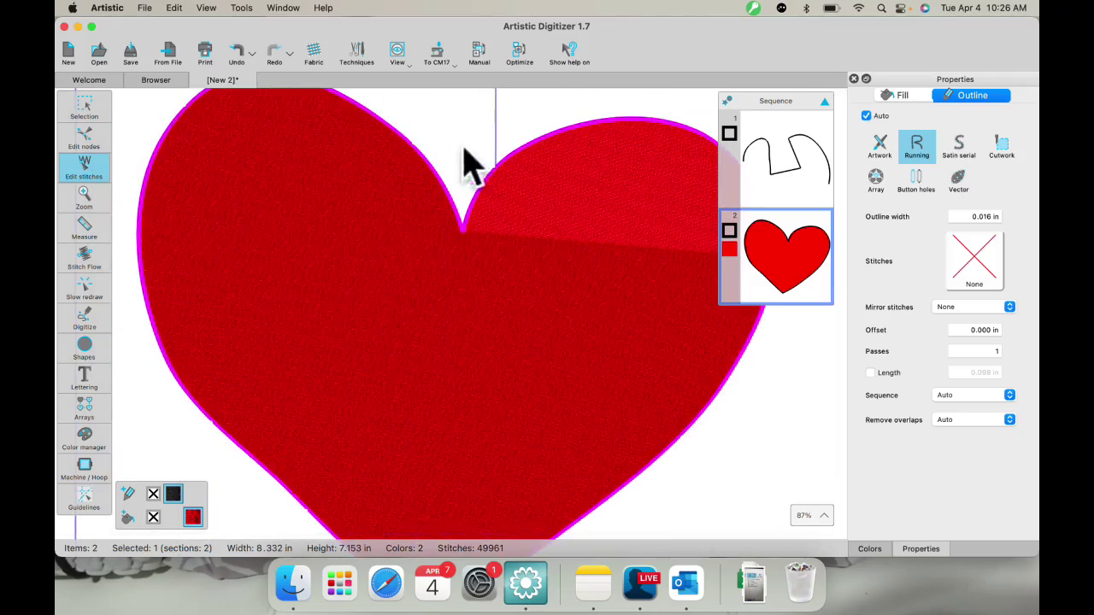
scroll(391, 262, "up", 4)
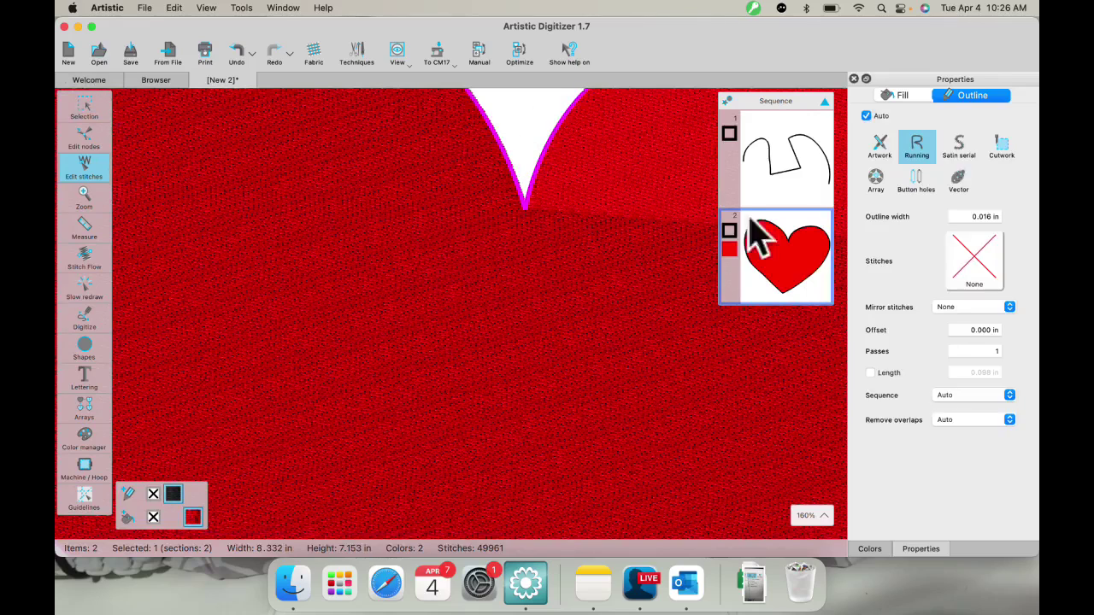
left_click(535, 114)
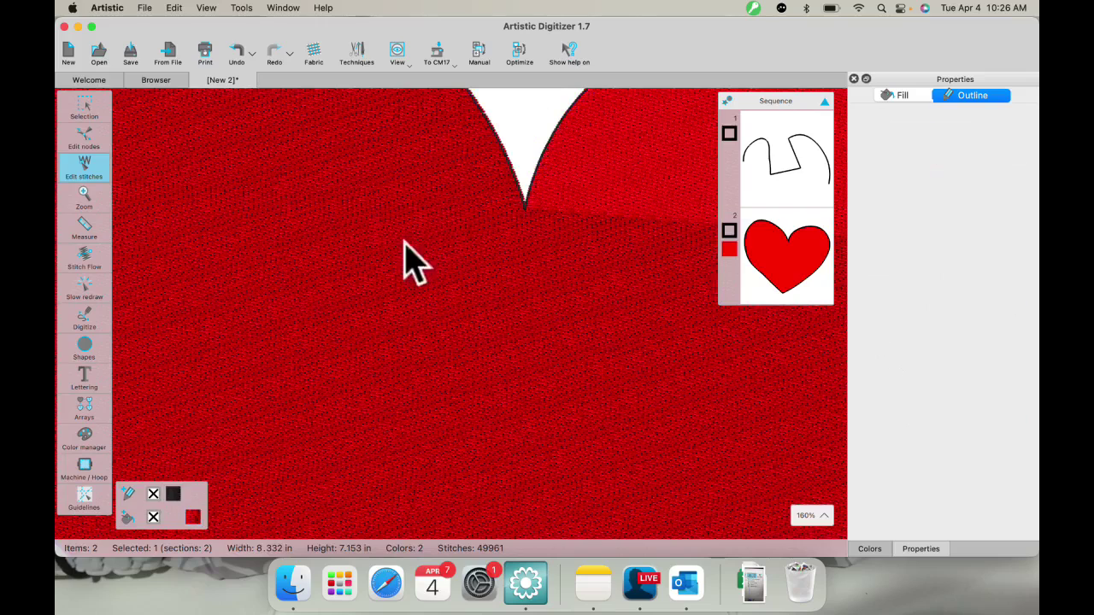
left_click(81, 175)
left_click(84, 196)
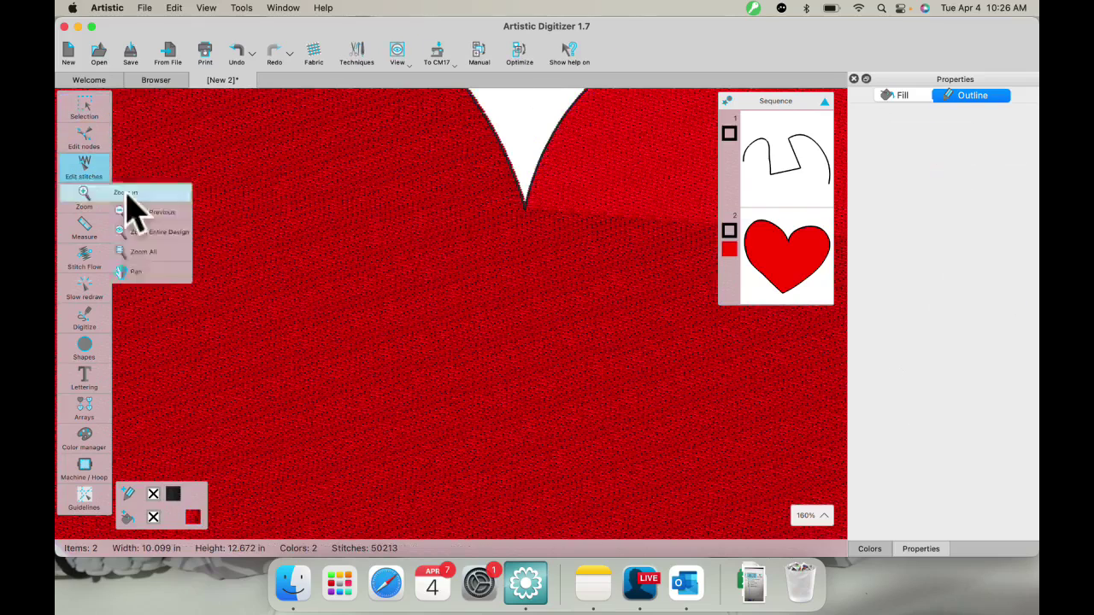
left_click(347, 273)
scroll(431, 257, "down", 5)
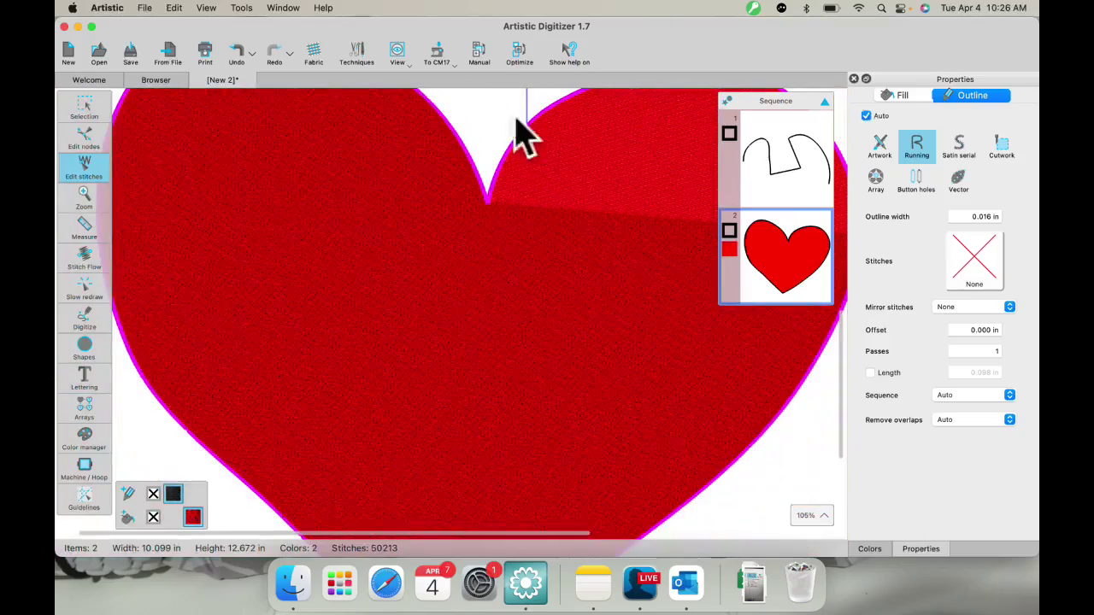
Step: Run the sequence optimizer once with the Advanced technique, which re-arranges and modifies objects if needed
left_click(523, 57)
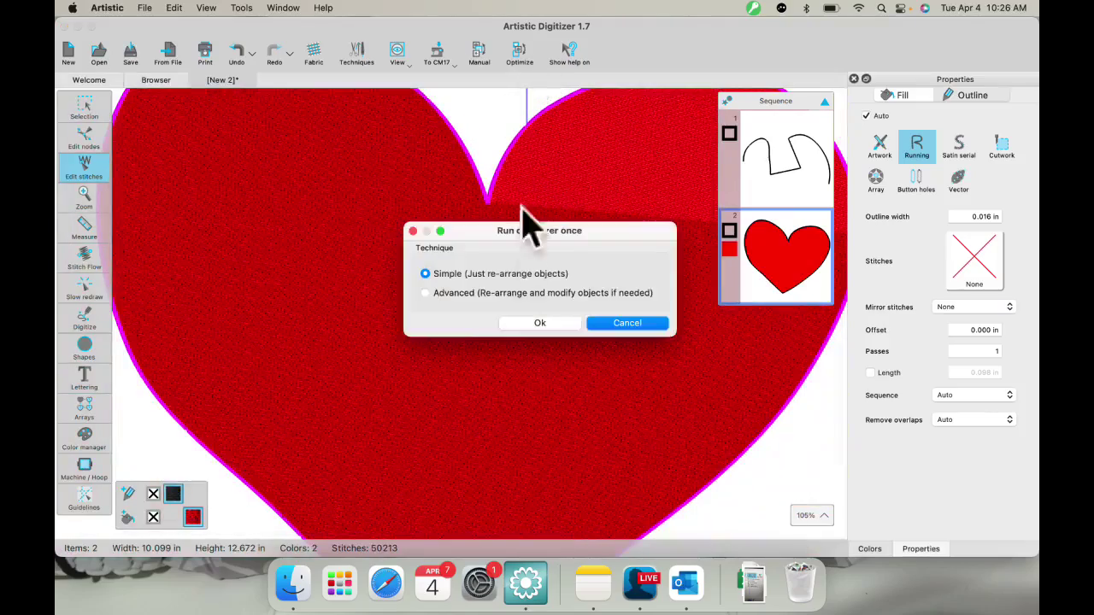
left_click(425, 293)
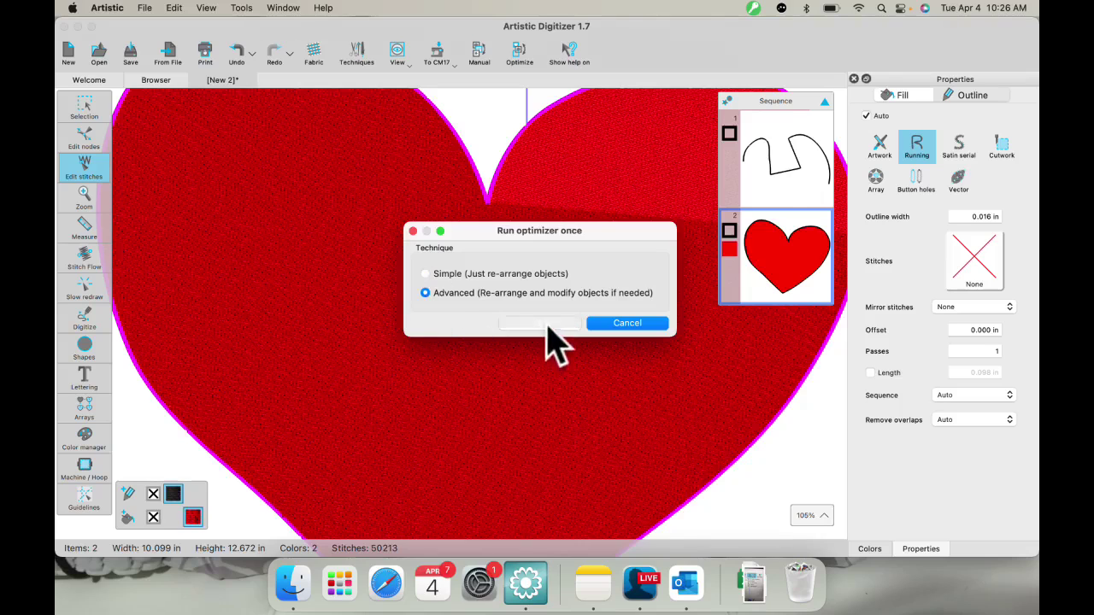
left_click(540, 323)
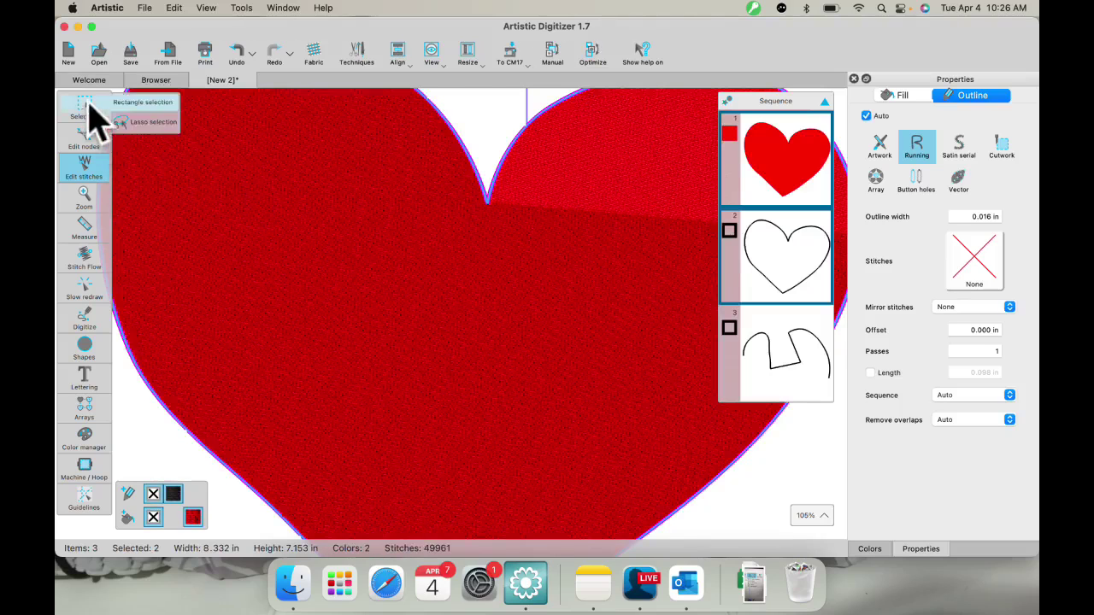
Step: Edit the stitches of the heart's red fill, moving neighbouring stitch points of two underlay lines to the right, below the fill's upper edge
left_click(90, 109)
mouse_move(84, 417)
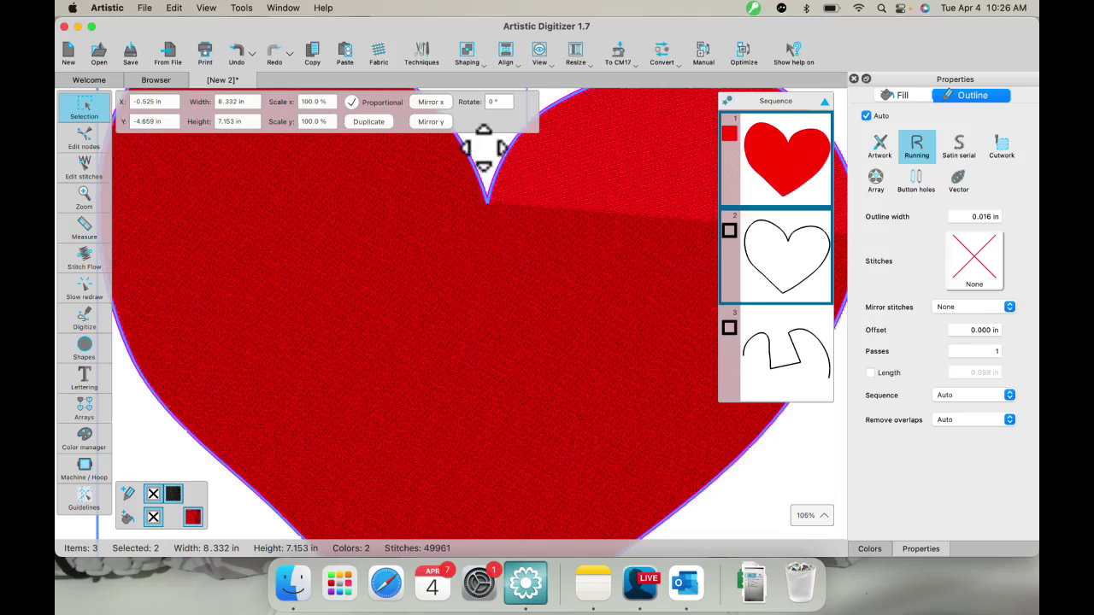
left_click(488, 157)
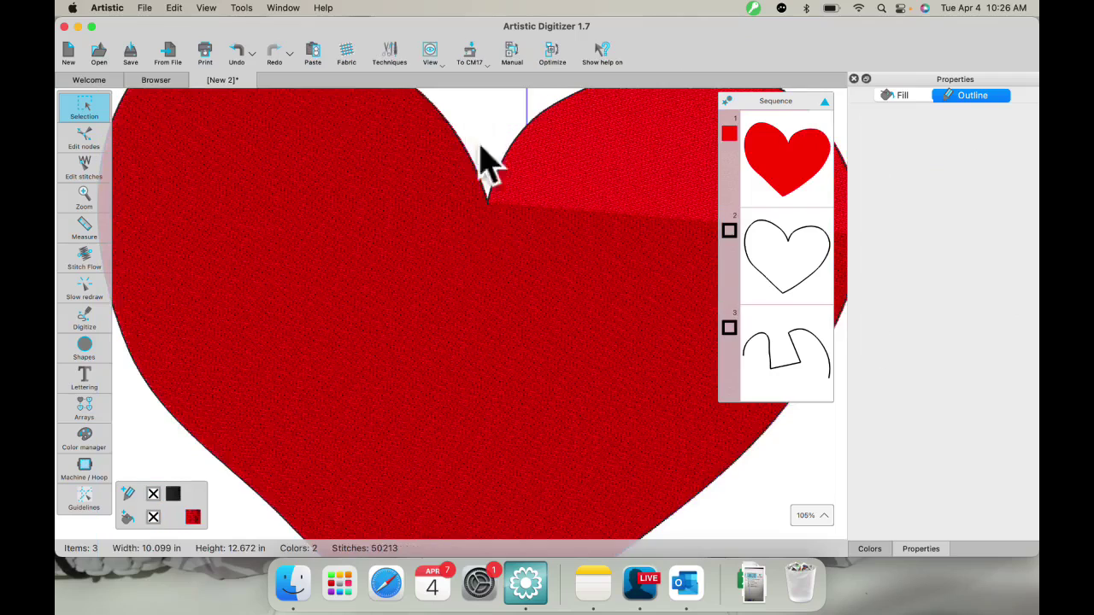
left_click(163, 234)
left_click(86, 174)
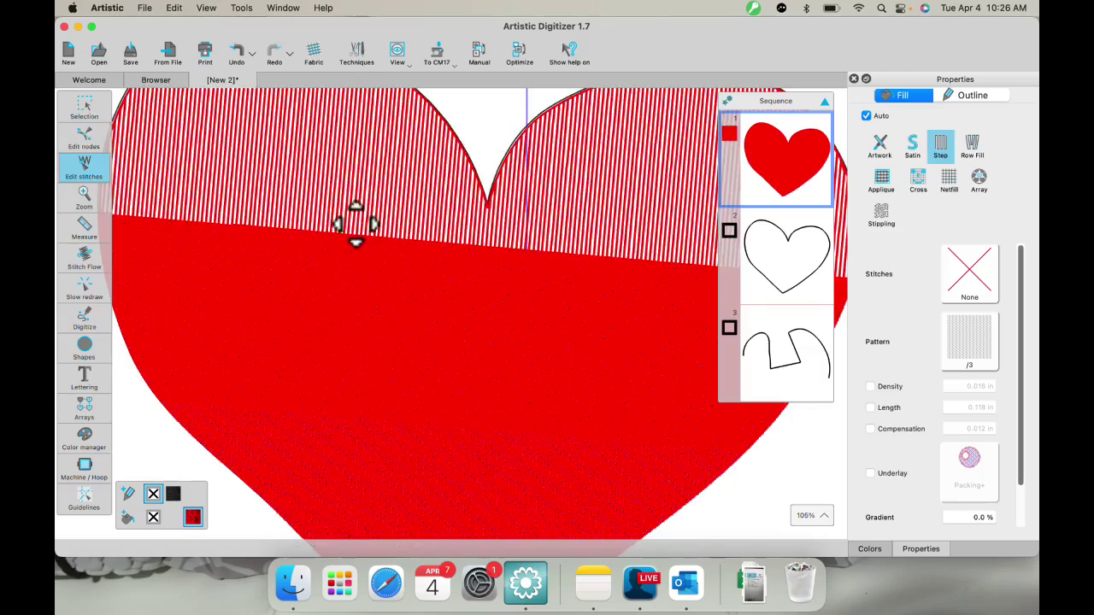
scroll(355, 224, "up", 5)
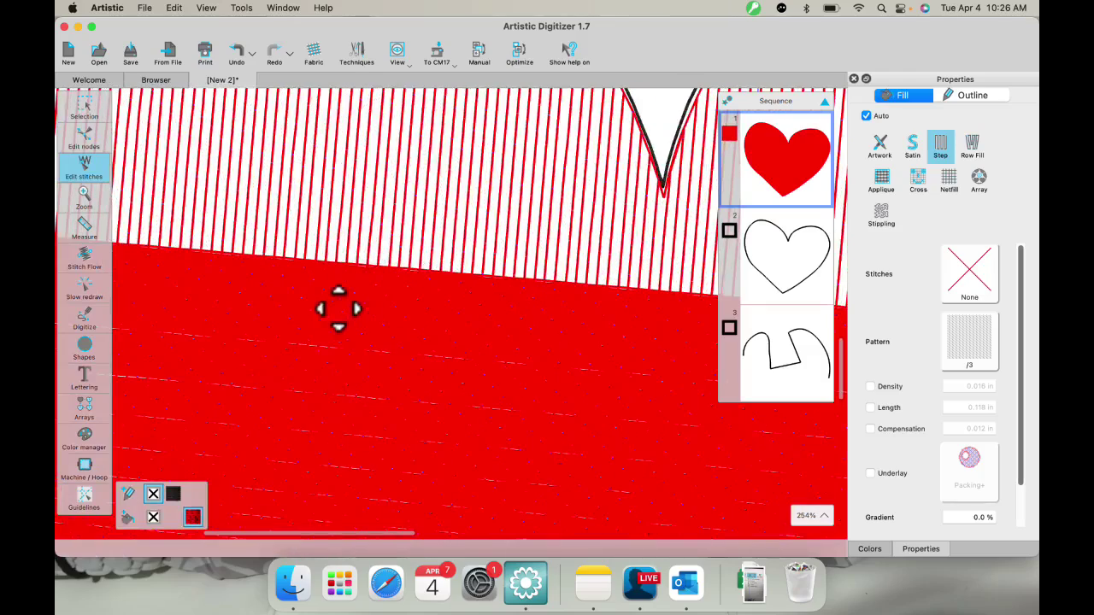
scroll(337, 308, "up", 2)
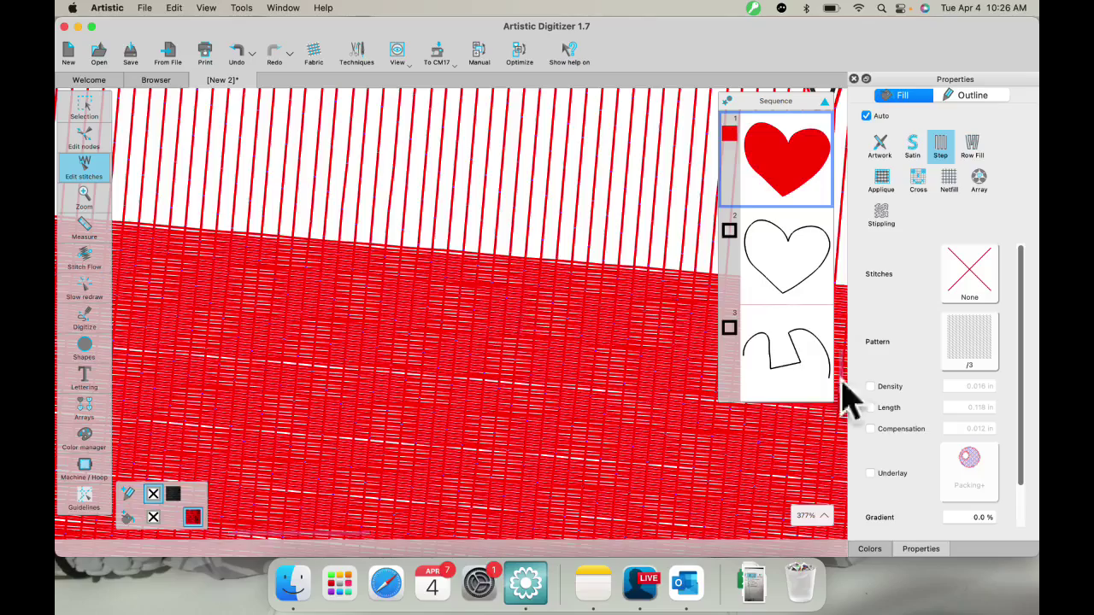
scroll(367, 278, "up", 4)
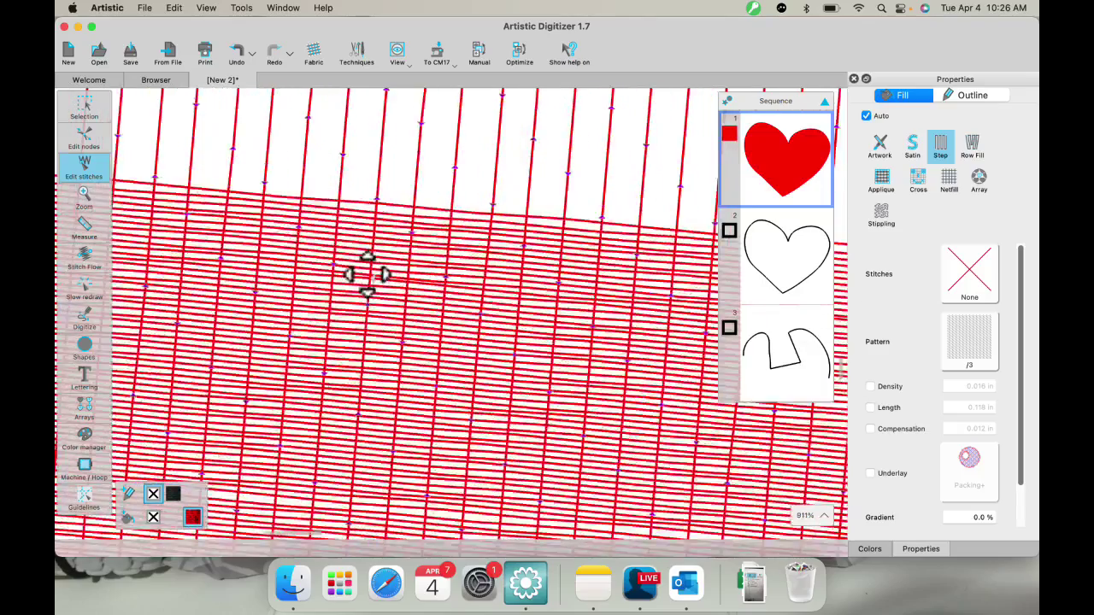
scroll(367, 274, "up", 2)
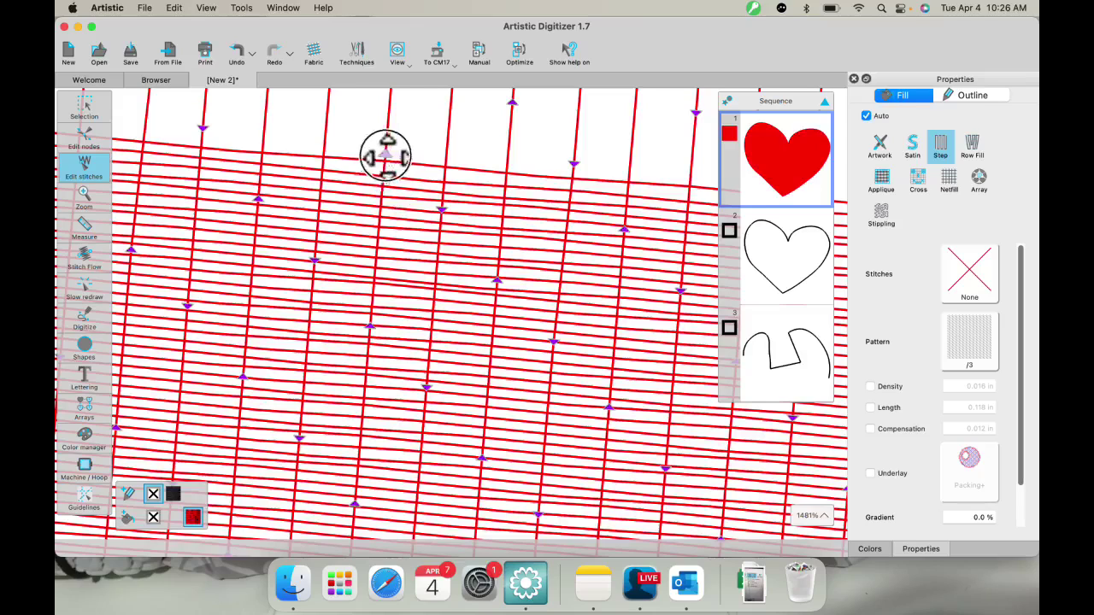
left_click_drag(384, 156, 431, 160)
left_click_drag(376, 333, 420, 344)
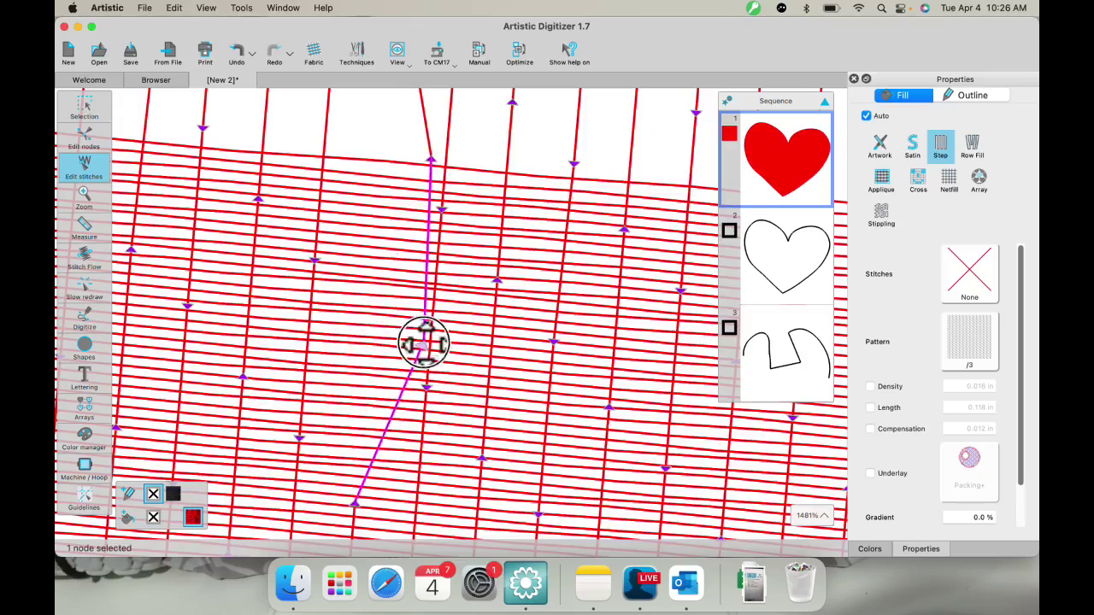
left_click_drag(431, 397, 518, 414)
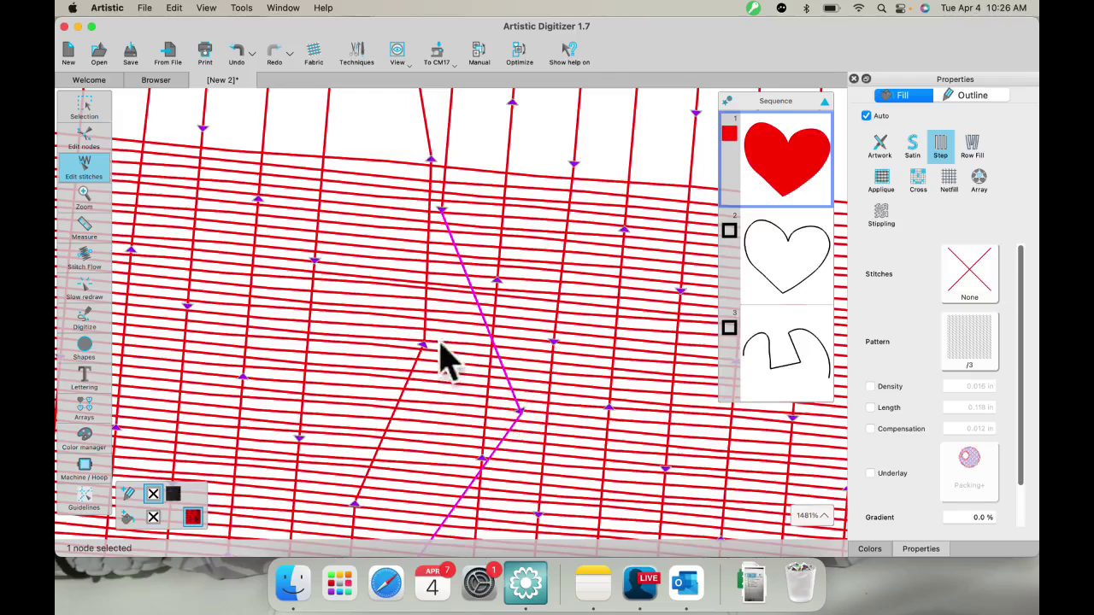
left_click_drag(424, 346, 516, 389)
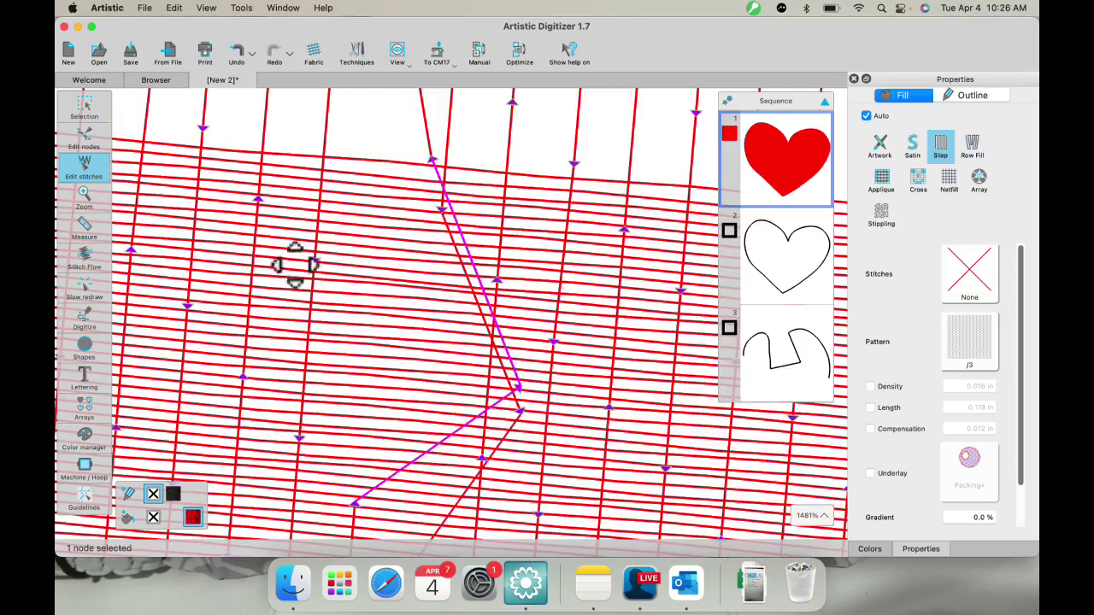
Step: Move two stitch points of another underlay line to the left, pull the top fill row down into a V, and leave stitch editing
left_click_drag(314, 260, 199, 230)
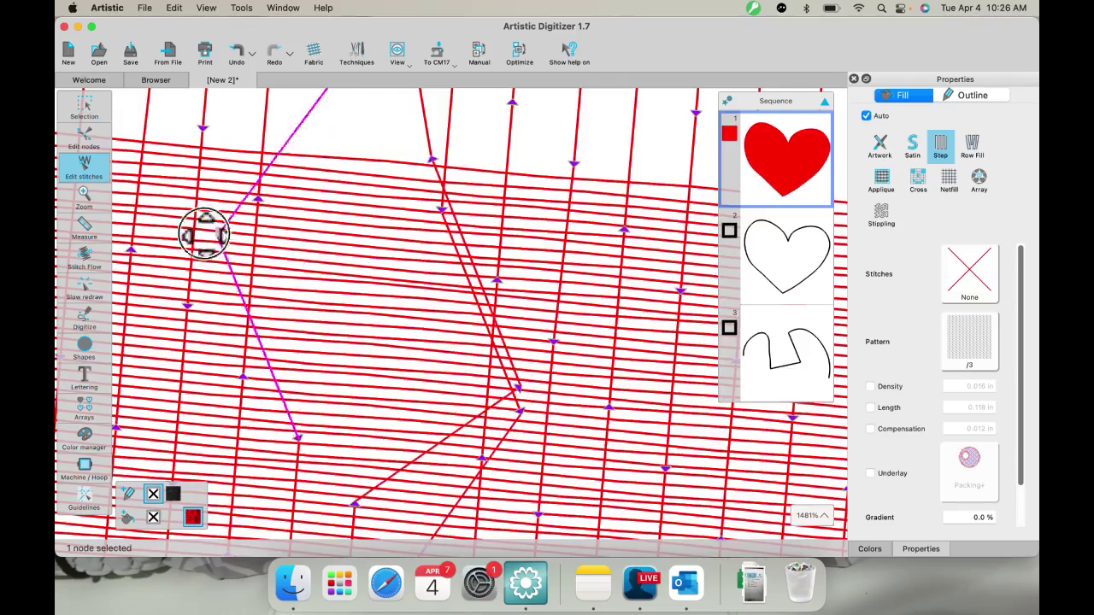
left_click_drag(299, 438, 159, 395)
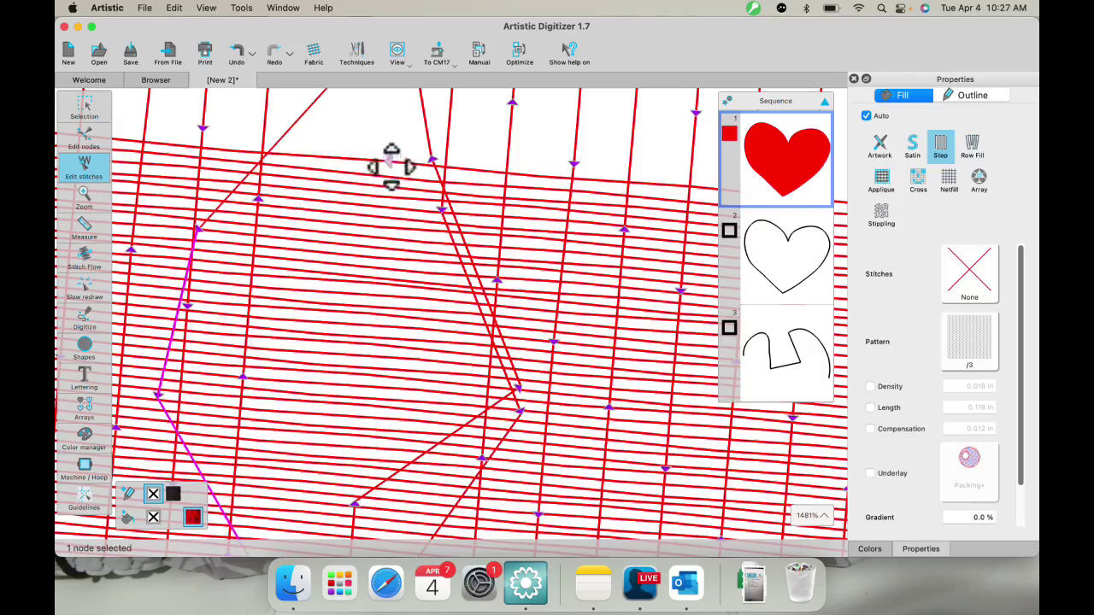
left_click_drag(391, 166, 350, 292)
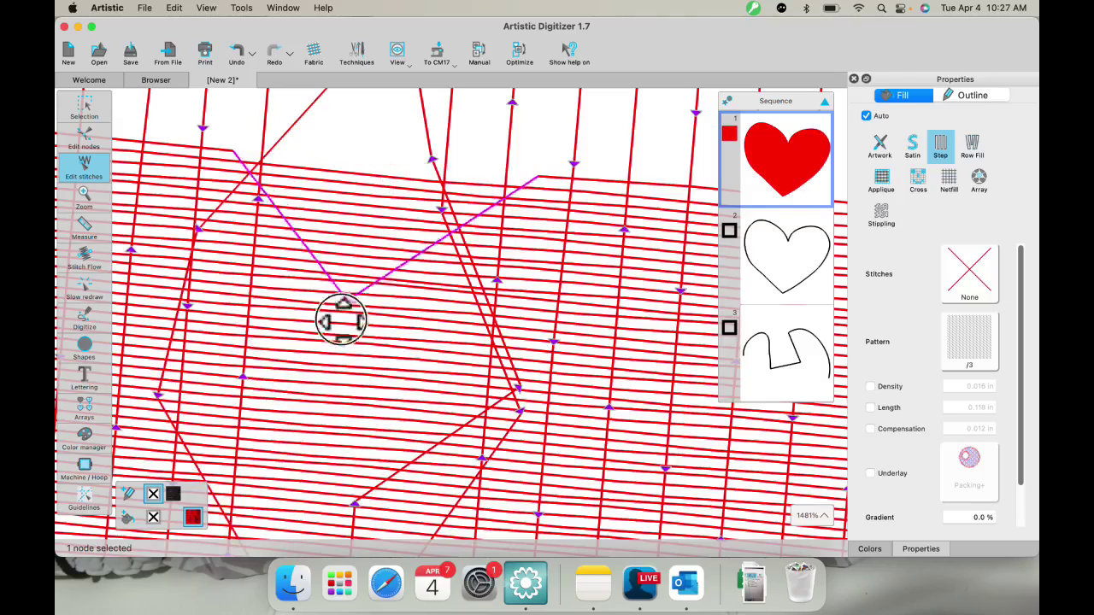
left_click(373, 199)
left_click(83, 118)
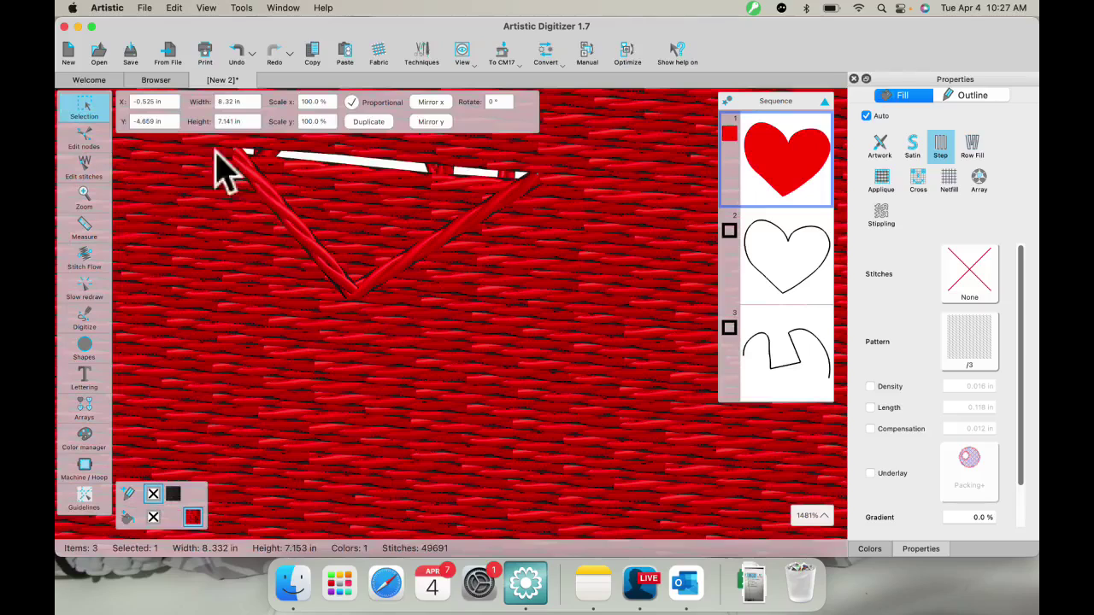
Step: Clear the work area by deleting the heart's red fill, the heart outline and the open curved line
scroll(333, 267, "down", 5)
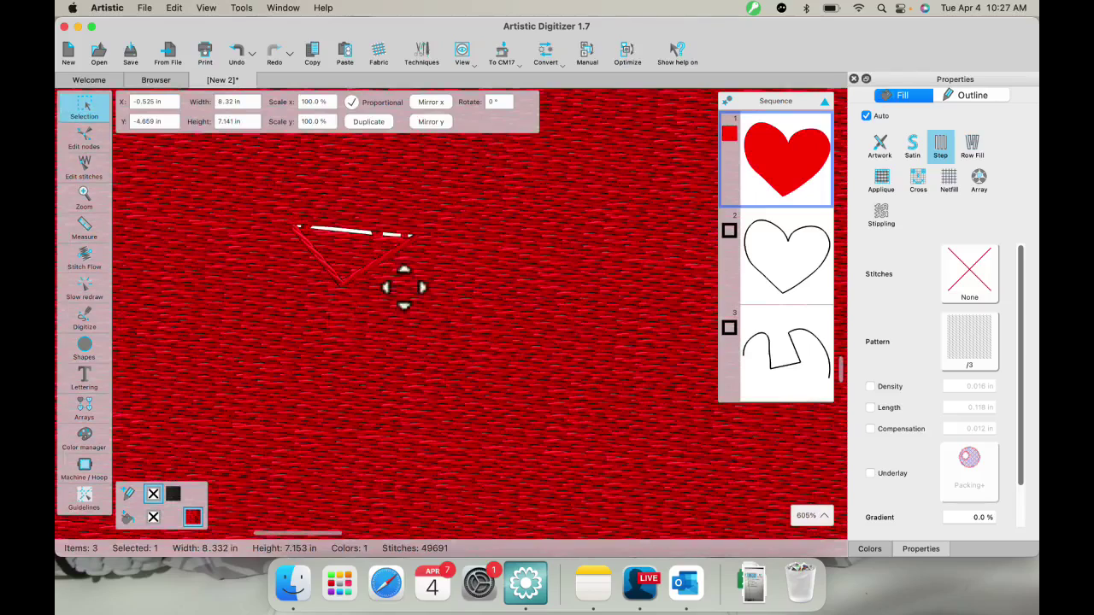
scroll(290, 253, "down", 6)
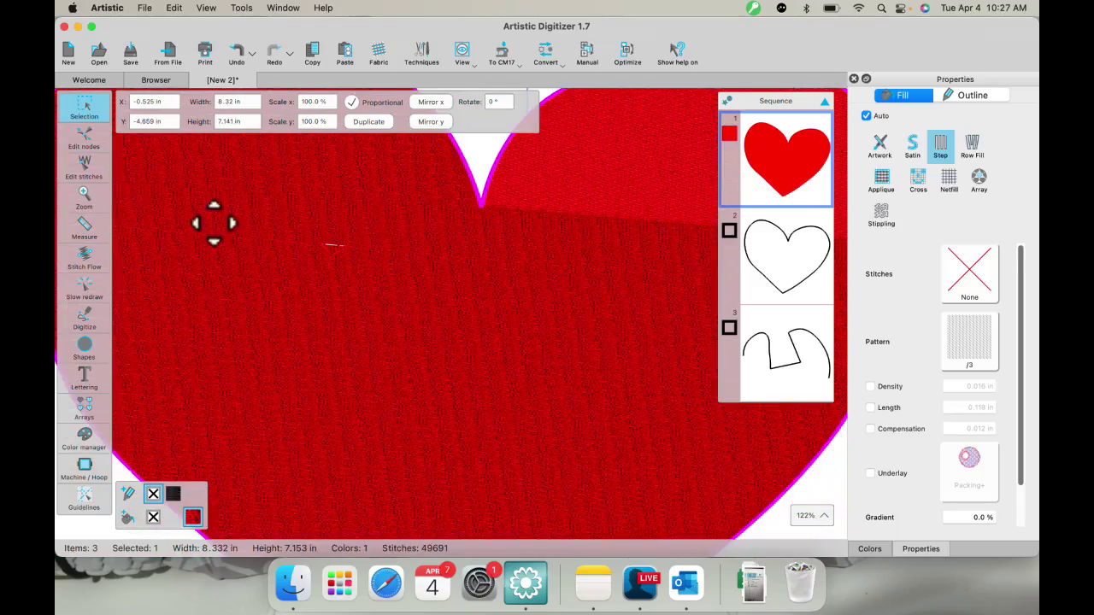
scroll(363, 299, "down", 3)
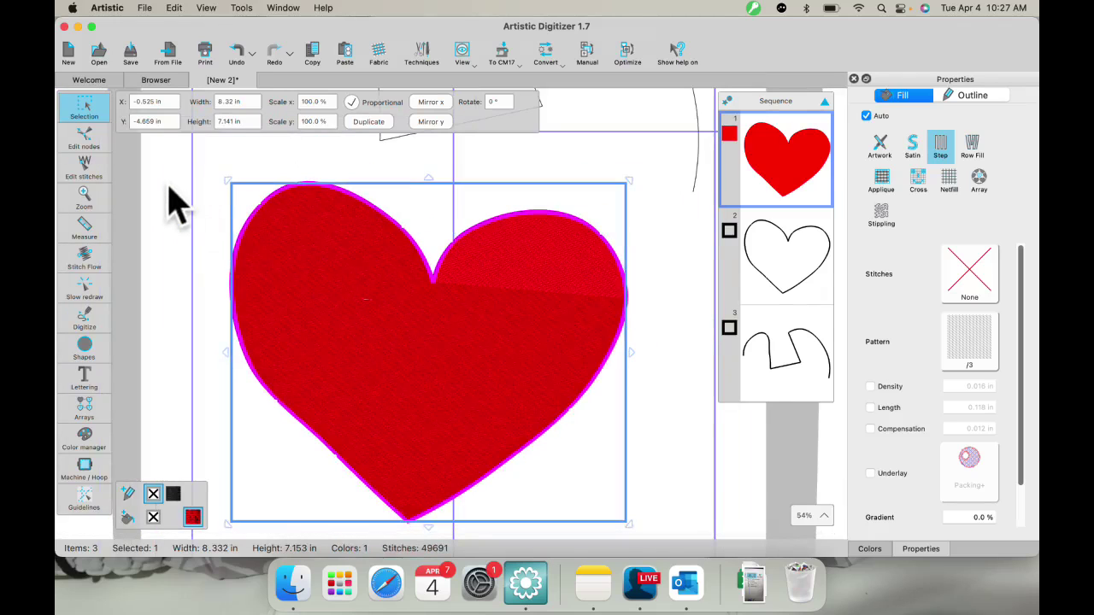
key("Delete")
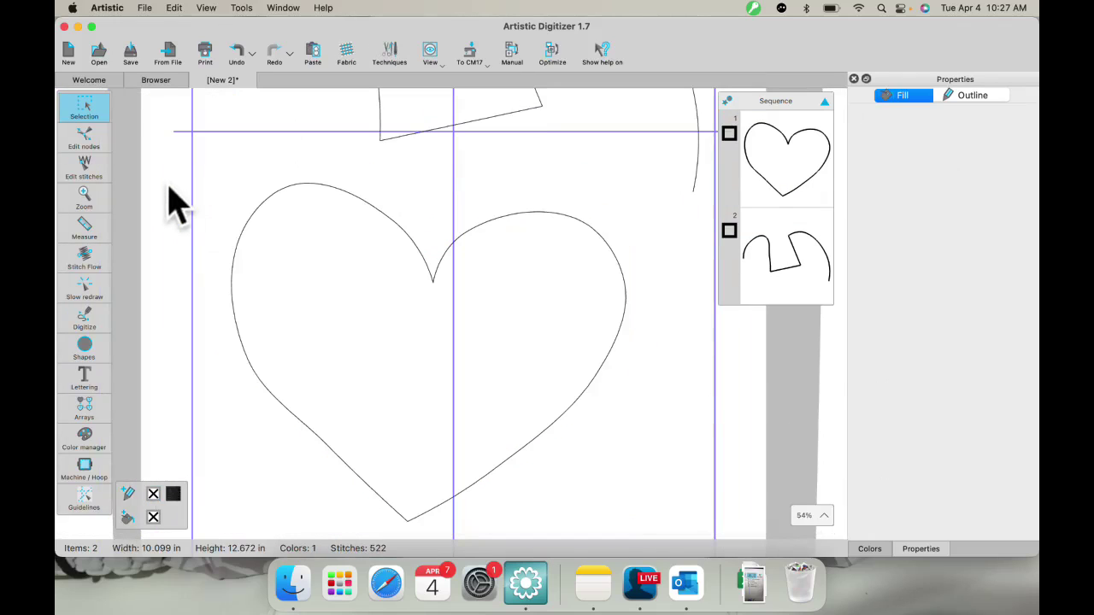
left_click(319, 186)
key("Delete")
left_click(414, 135)
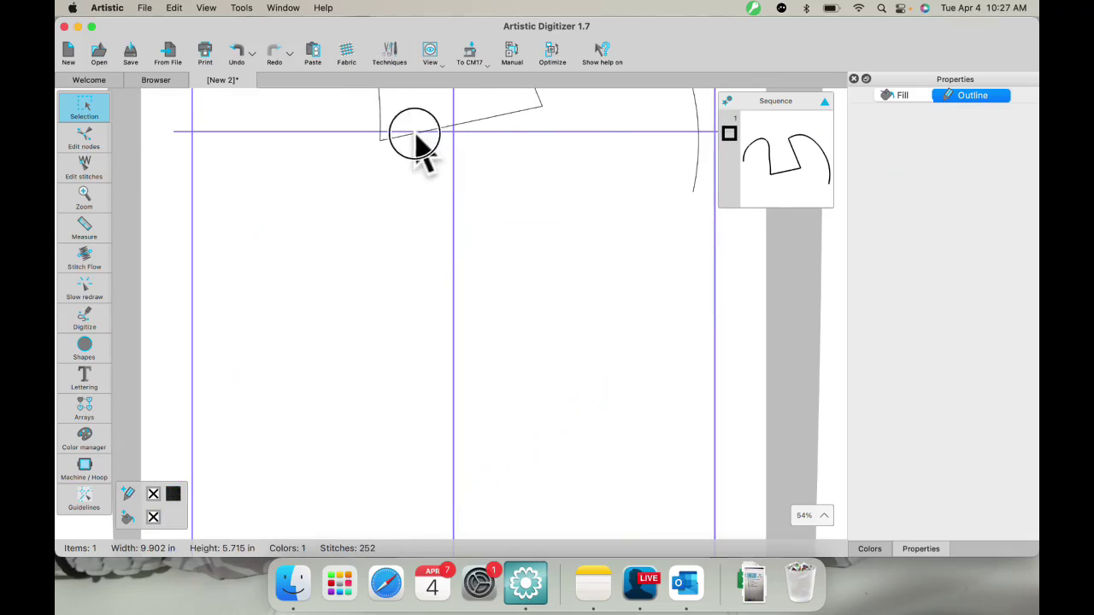
key("Delete")
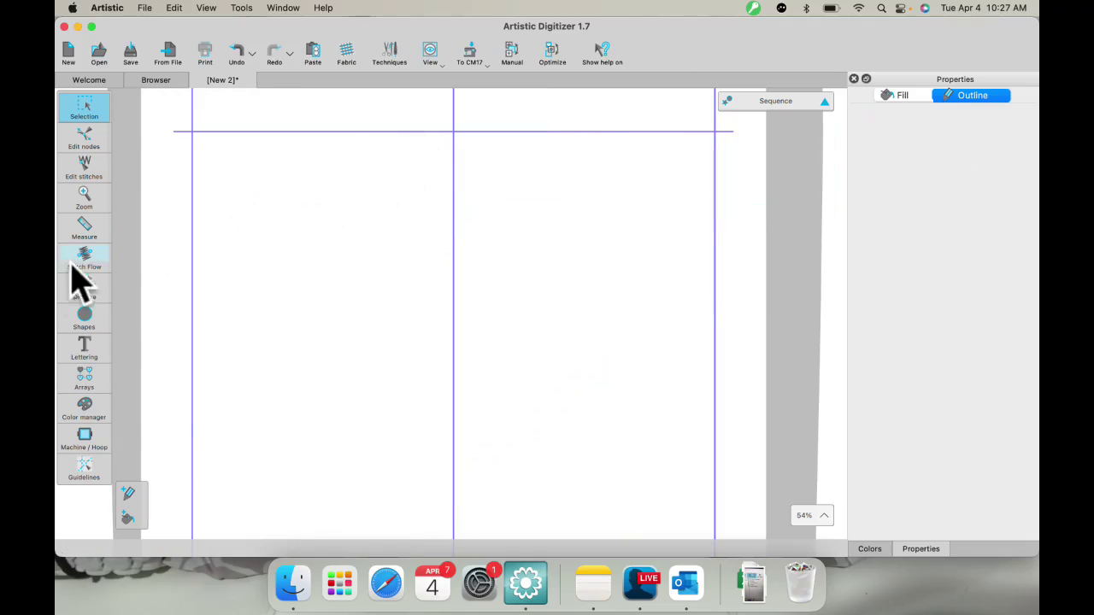
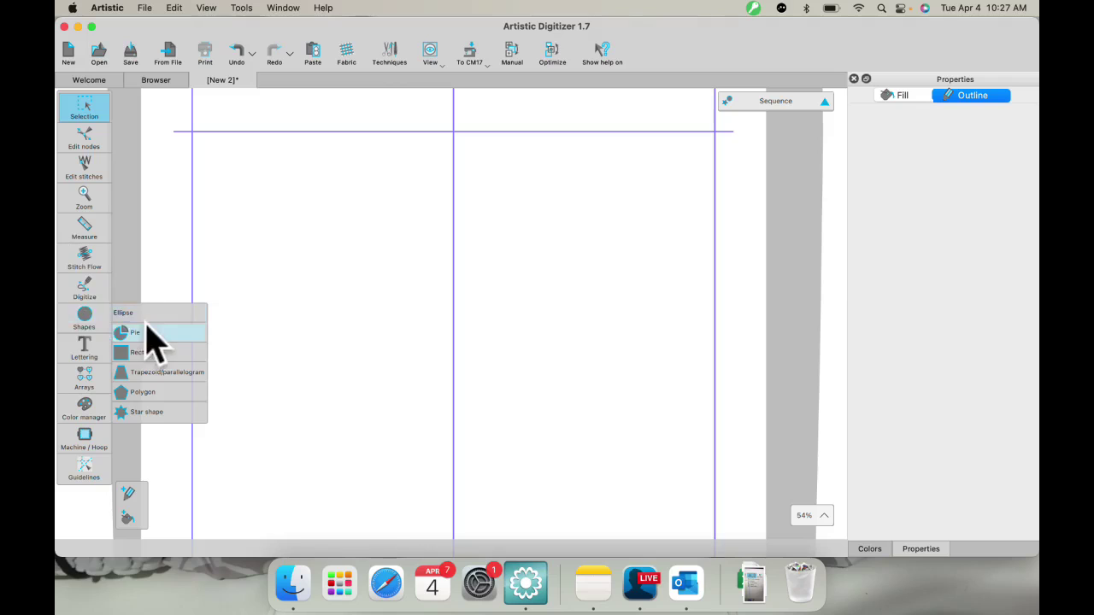
Step: Draw a rectangle with 30% roundness, about 4.7 in wide and 3.8 in high, and deselect it
mouse_move(107, 325)
left_click(124, 355)
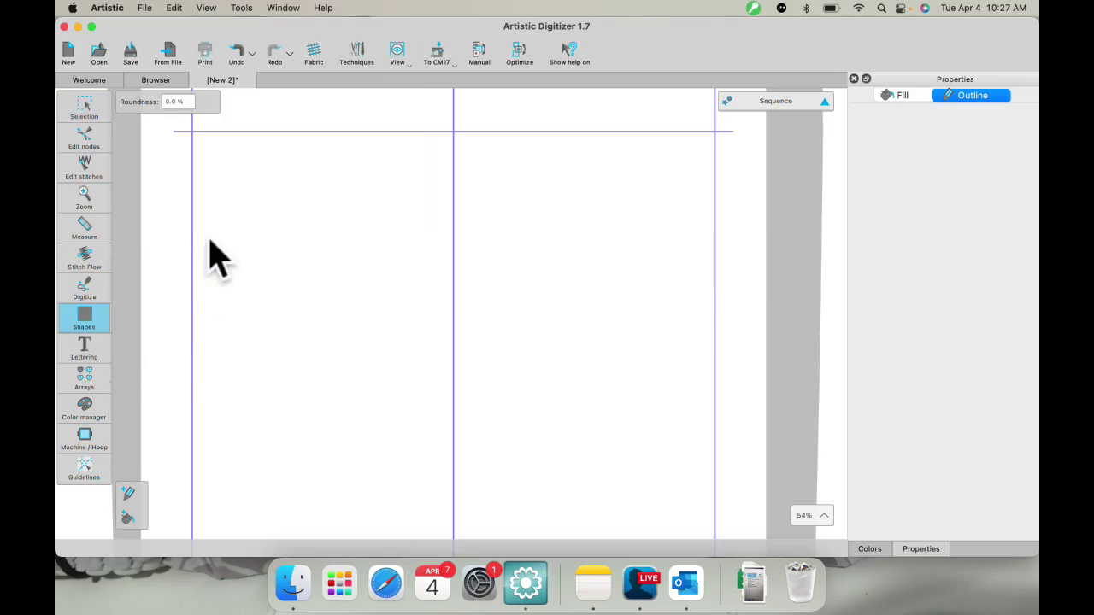
left_click(160, 102)
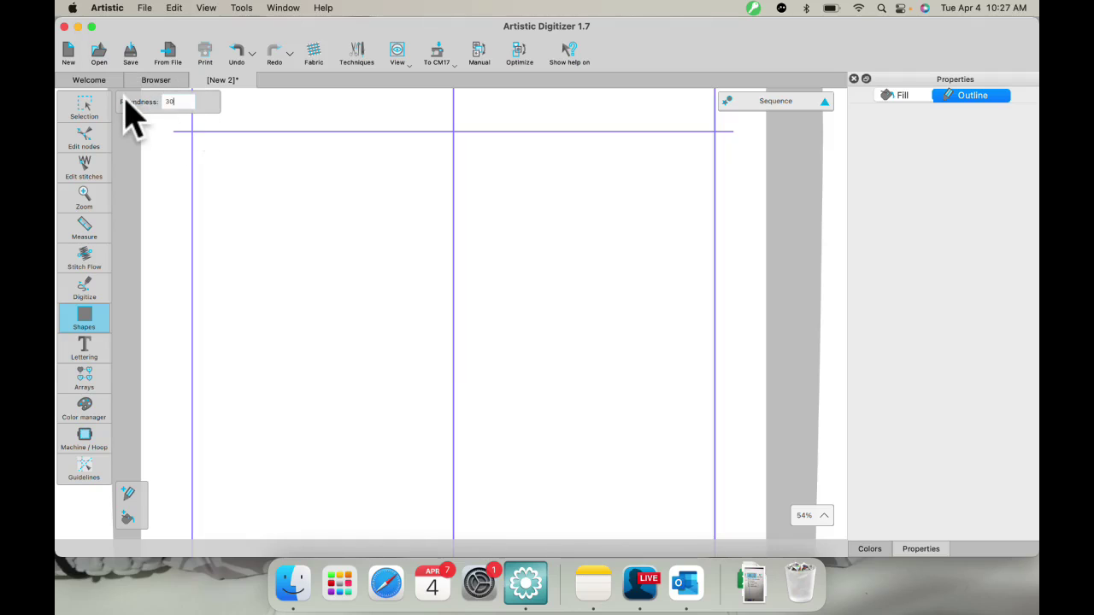
left_click_drag(247, 190, 470, 370)
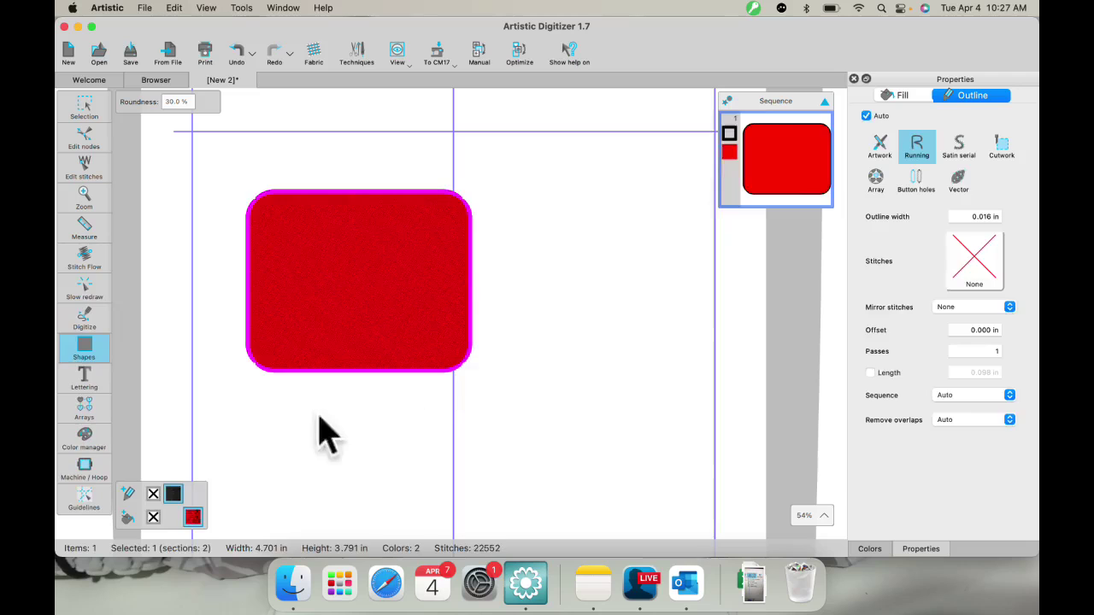
left_click(81, 104)
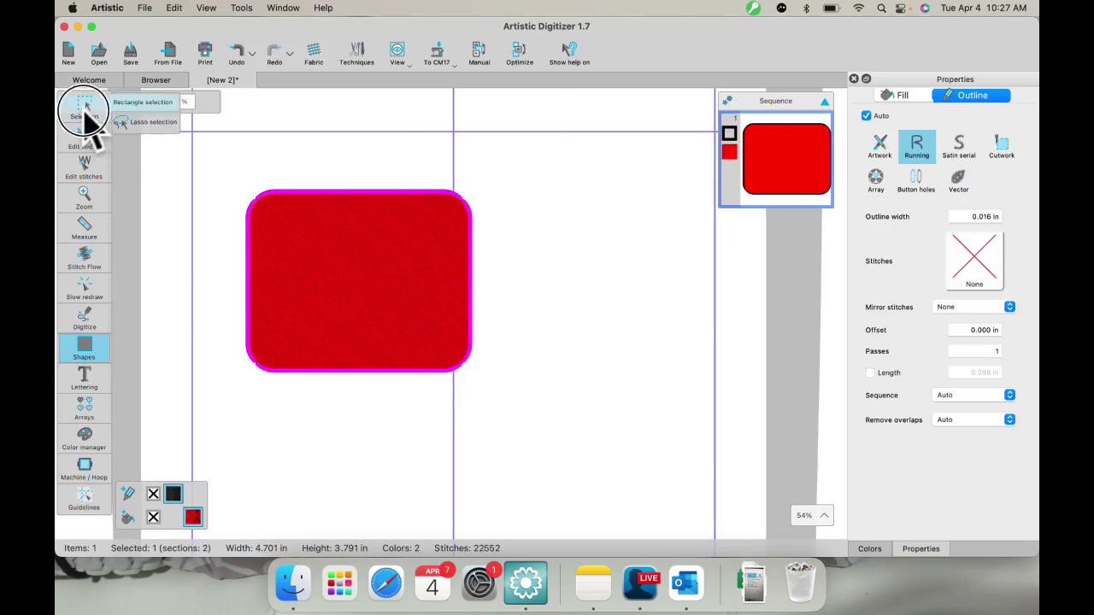
left_click(539, 322)
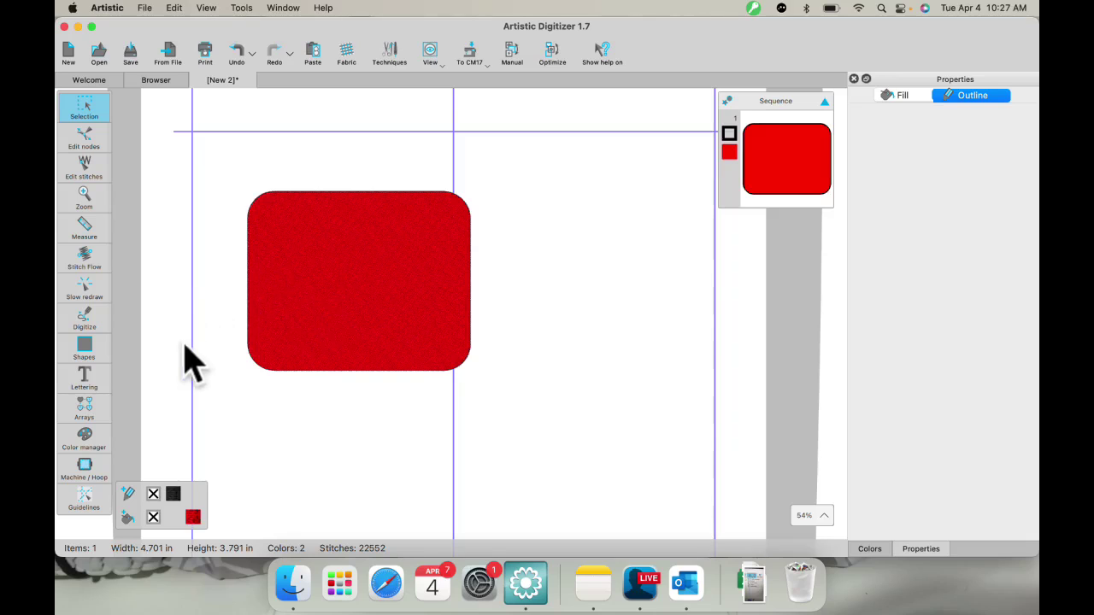
left_click(94, 329)
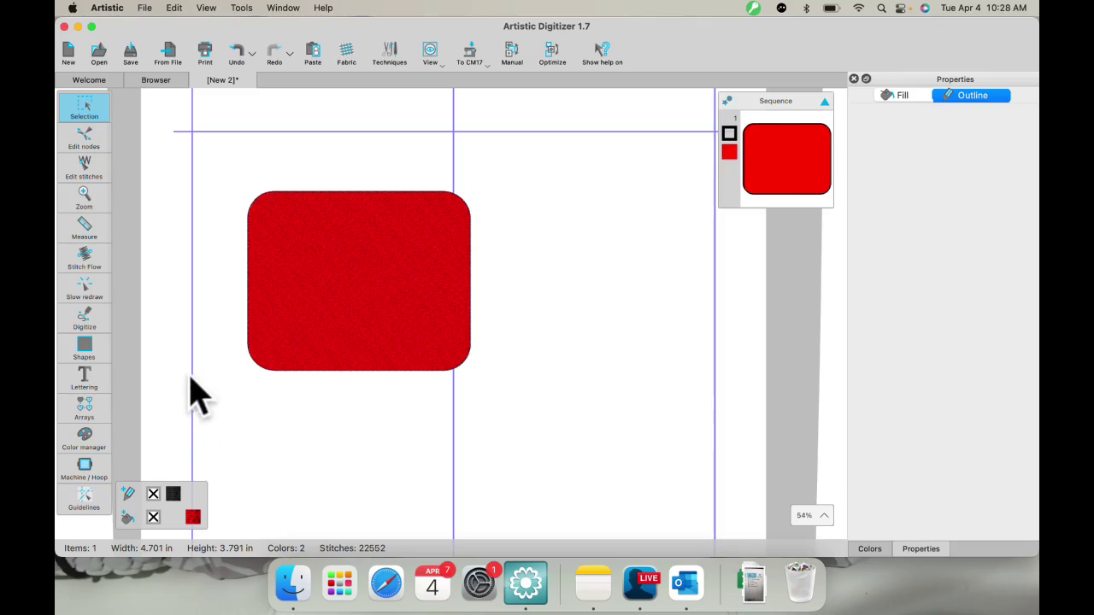
mouse_move(114, 376)
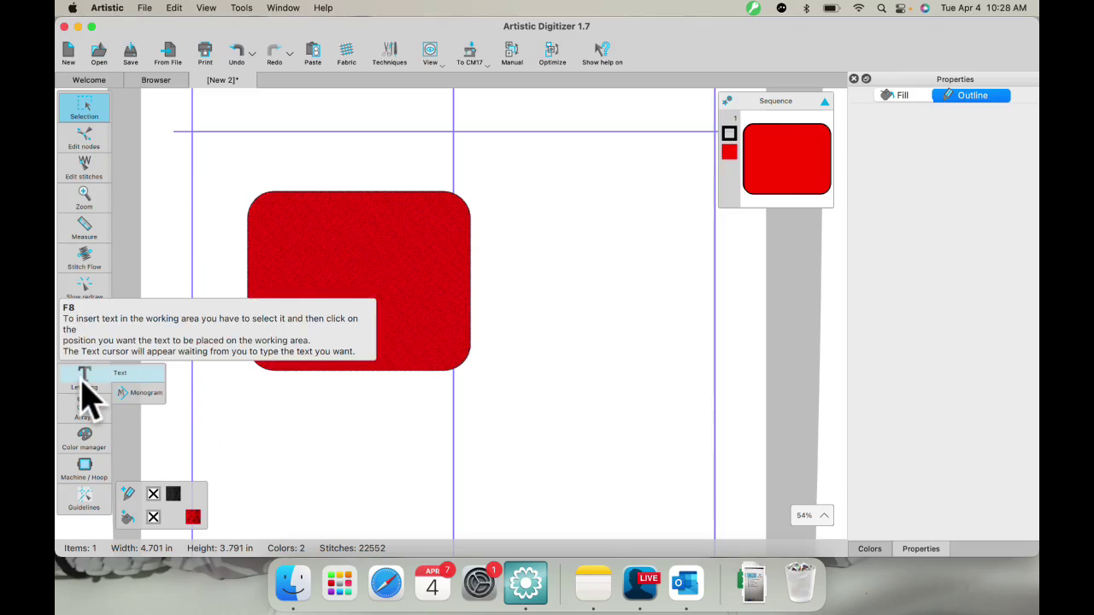
mouse_move(86, 411)
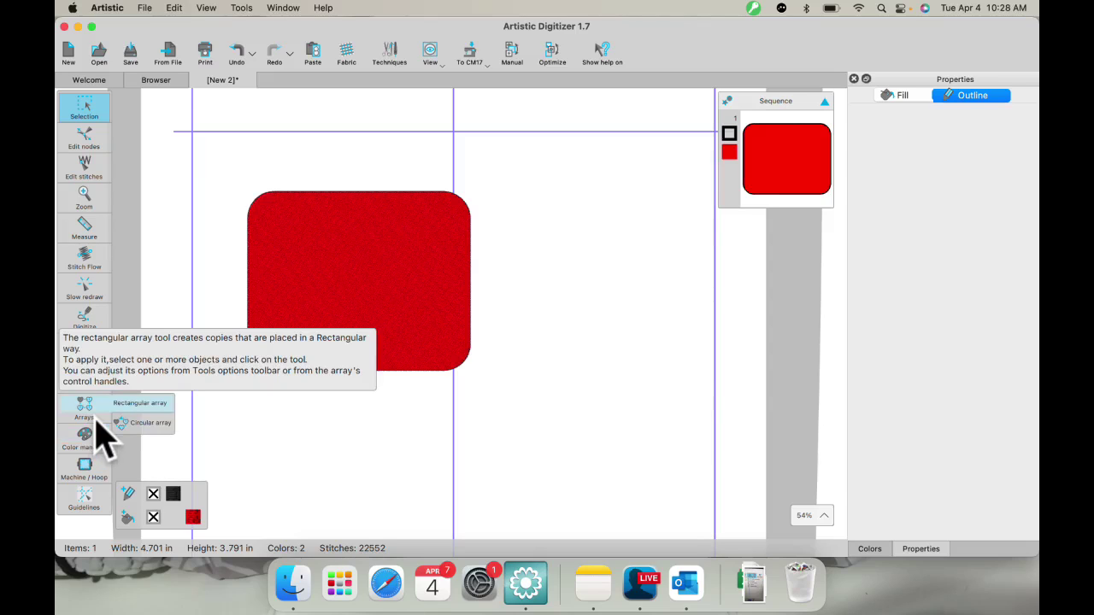
Step: Scale the rounded rectangle down from its lower-right corner and create a rectangular array from it
left_click(403, 317)
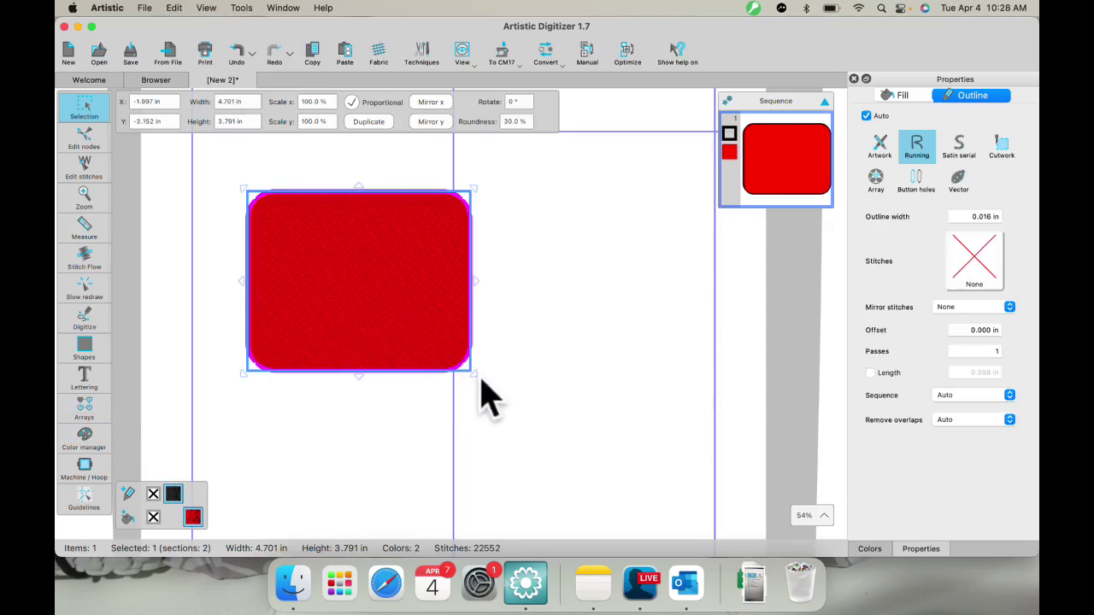
left_click_drag(475, 375, 329, 256)
mouse_move(85, 414)
left_click(137, 404)
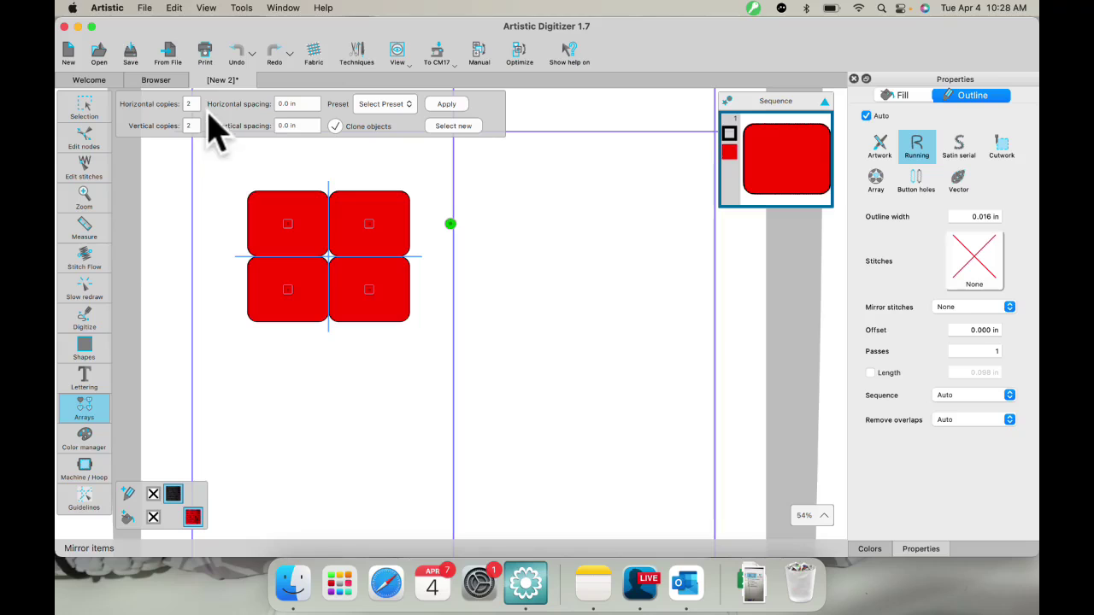
Step: Set the array to 5 horizontal and 5 vertical copies, spaced about 0.126 in horizontally and 0.106 in vertically
left_click(180, 104)
type("5")
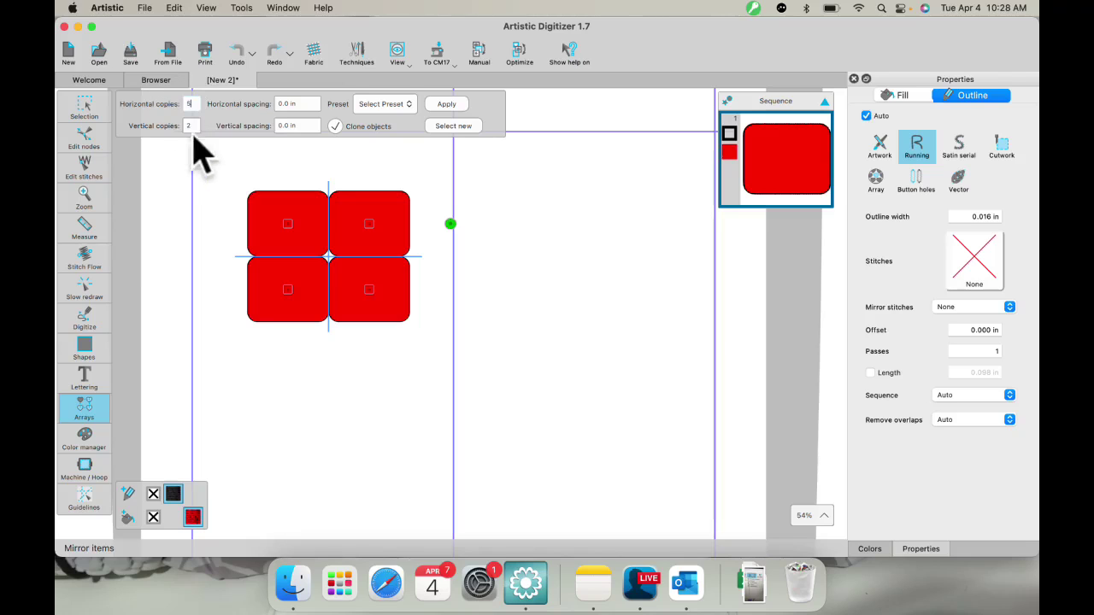
left_click(186, 125)
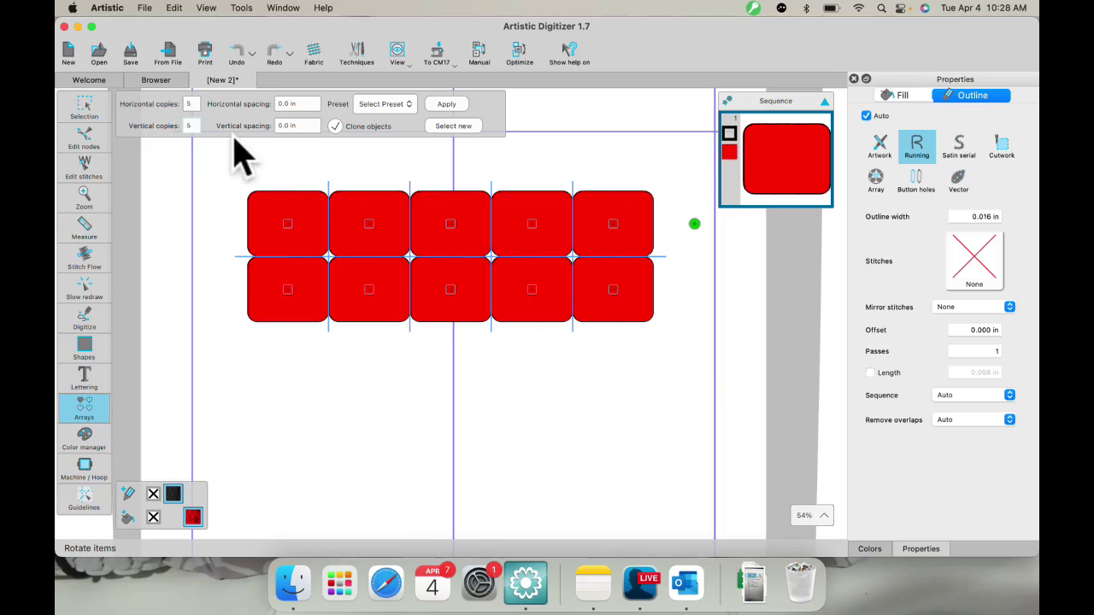
key("Return")
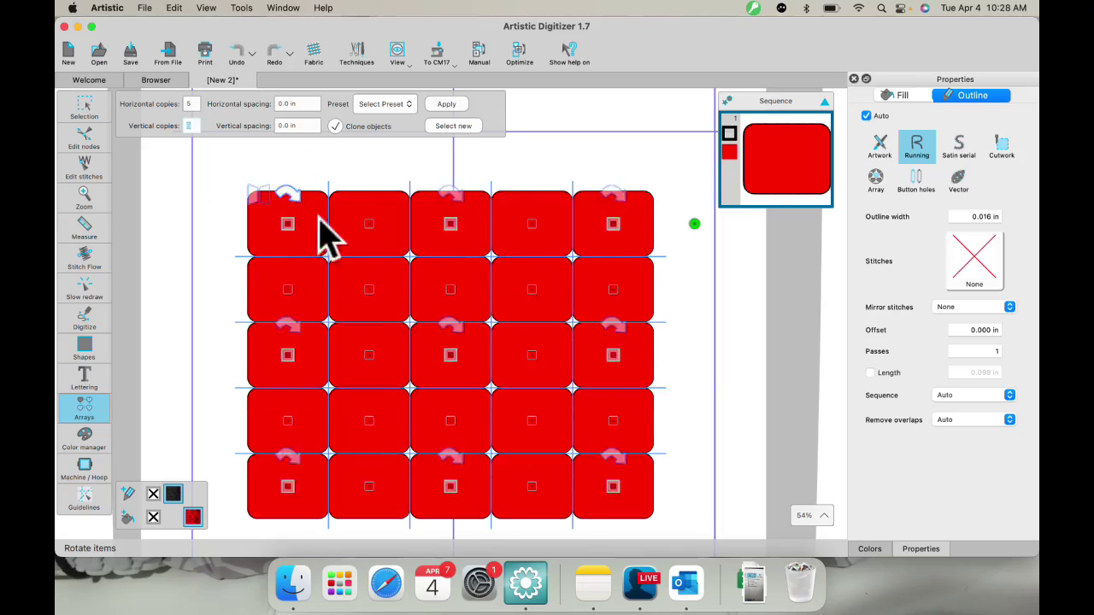
left_click_drag(612, 486, 647, 350)
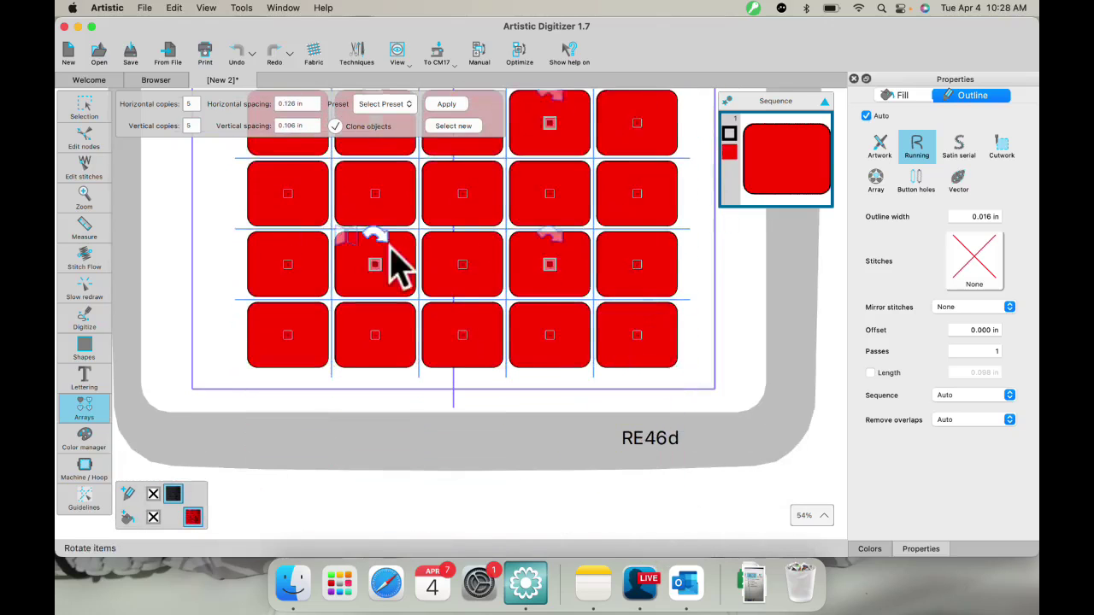
Step: Move the rectangular array up and to the left and widen its spacing to about 0.413 in horizontally and 0.37 in vertically
scroll(389, 265, "down", 2)
scroll(376, 273, "up", 6)
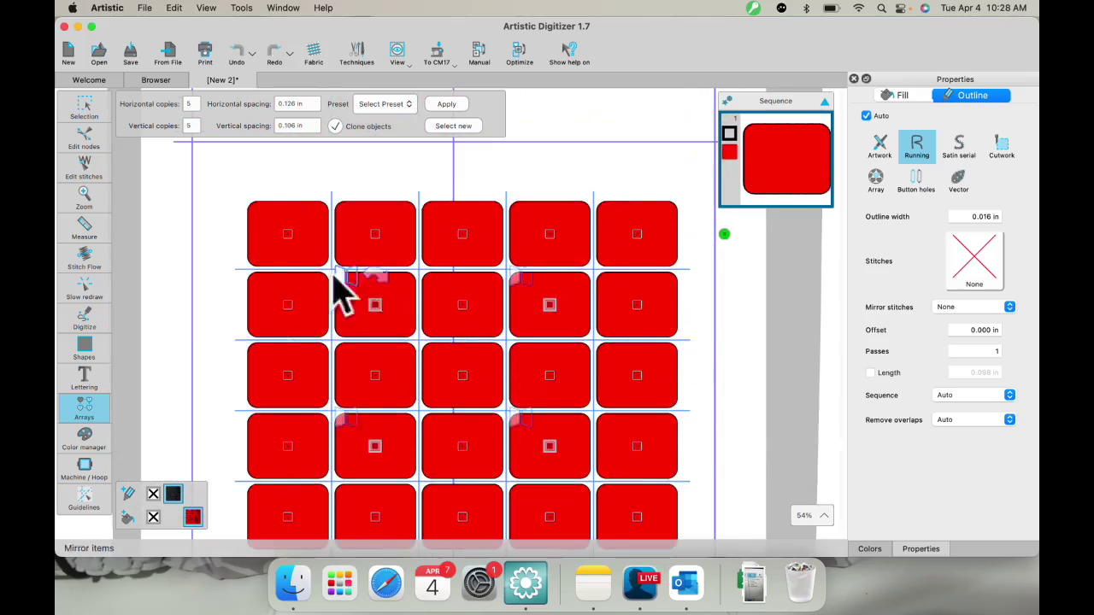
left_click_drag(298, 252, 254, 191)
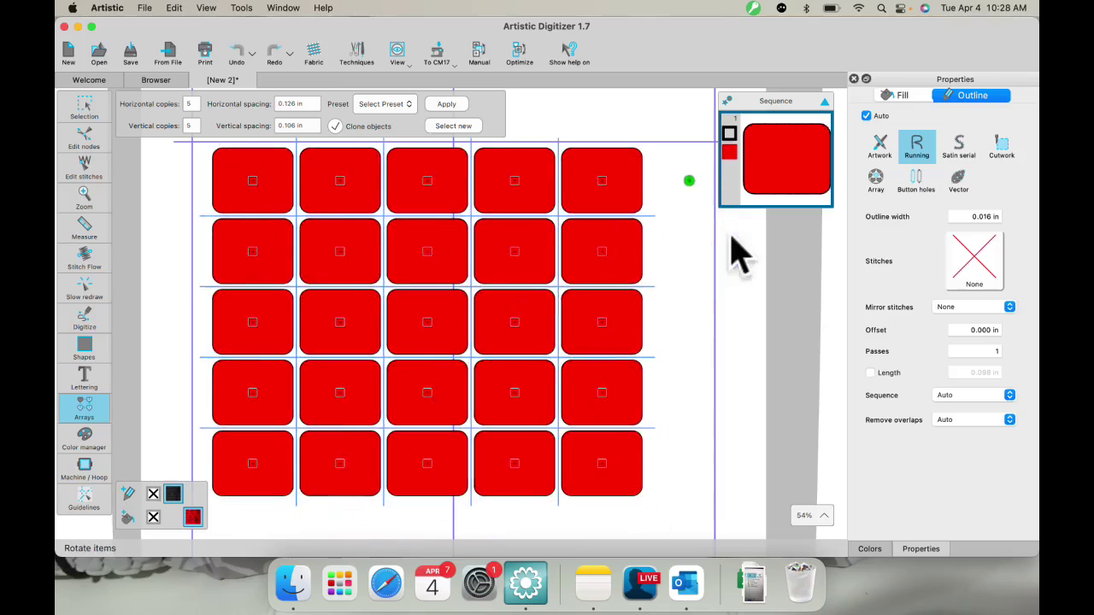
left_click_drag(689, 181, 681, 208)
left_click_drag(603, 321, 664, 366)
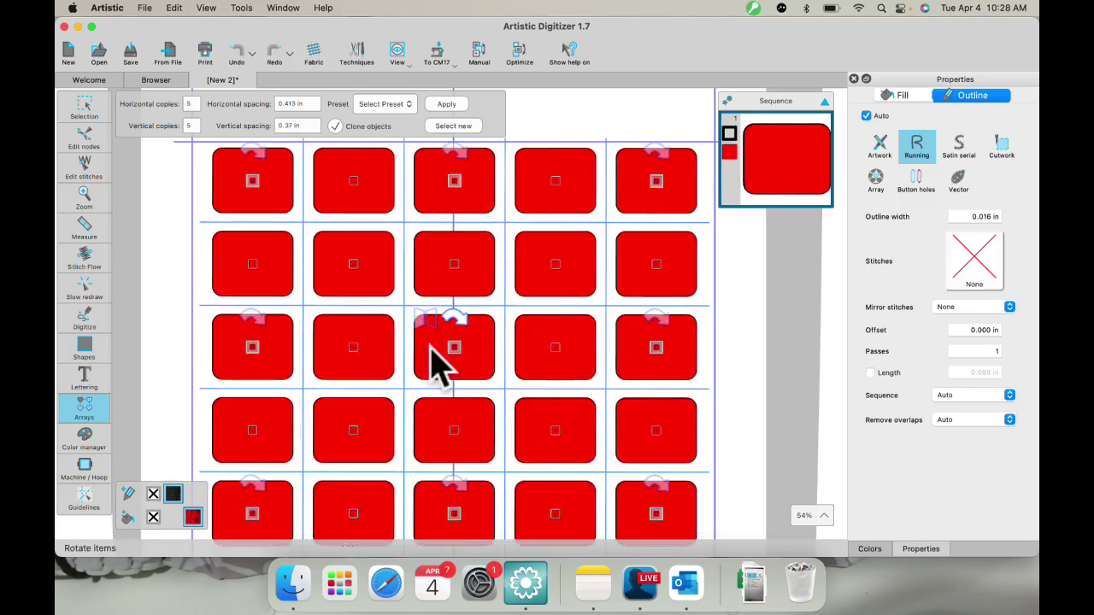
scroll(430, 344, "down", 3)
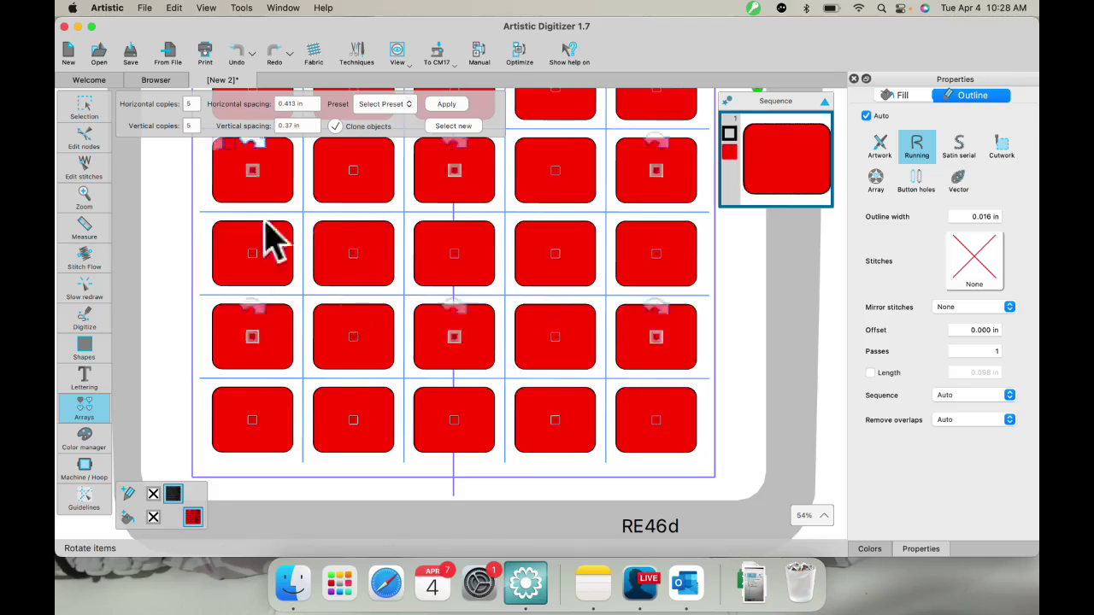
Step: Discard the rectangular array and start a circular array from the rounded rectangle
left_click(453, 125)
left_click(96, 421)
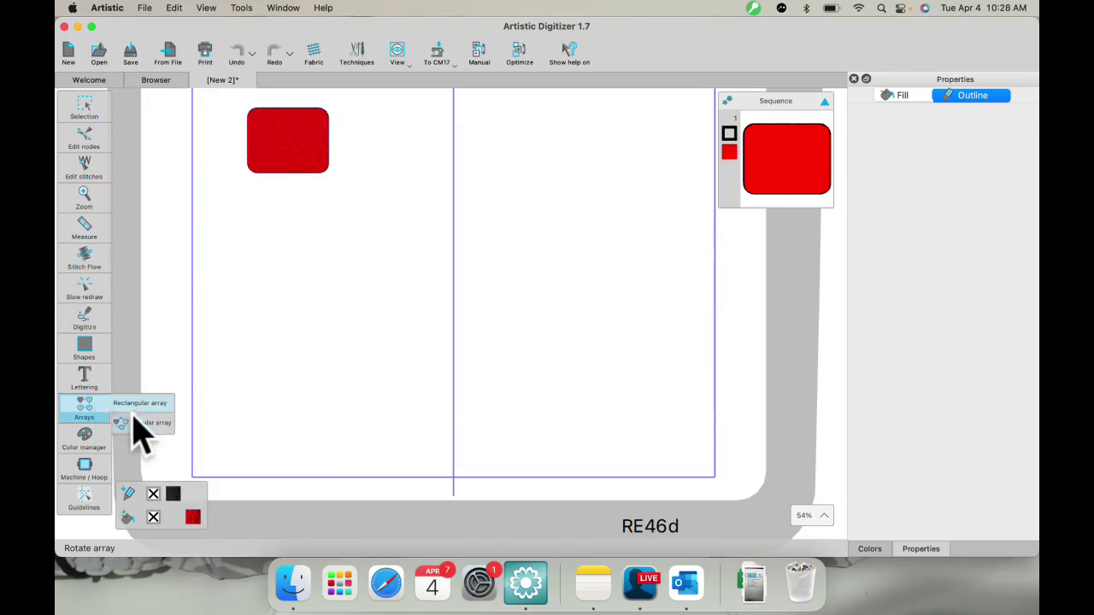
left_click(134, 428)
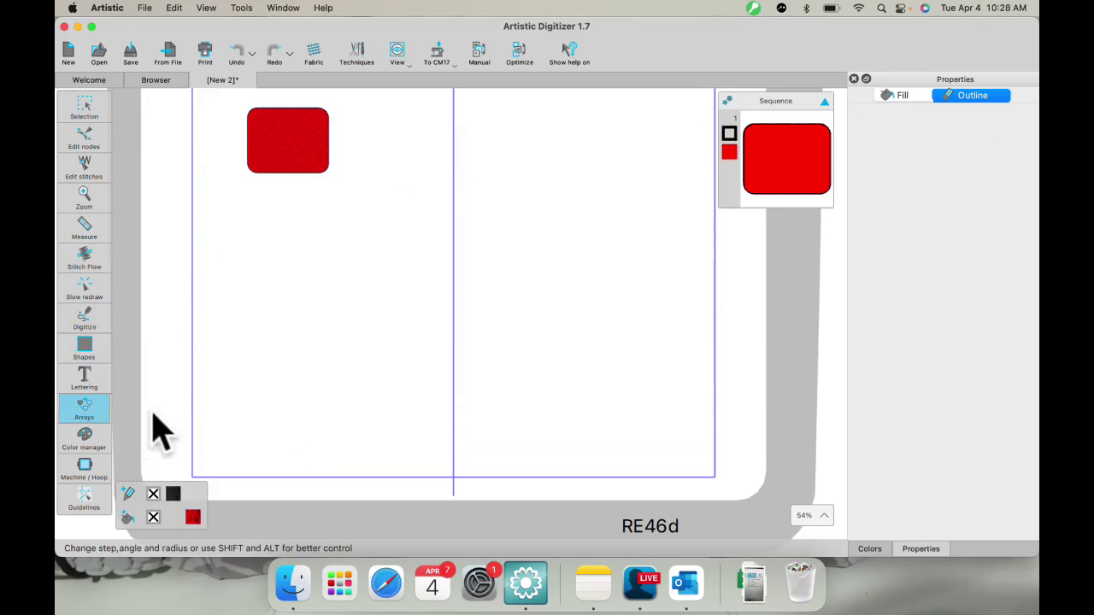
left_click(306, 167)
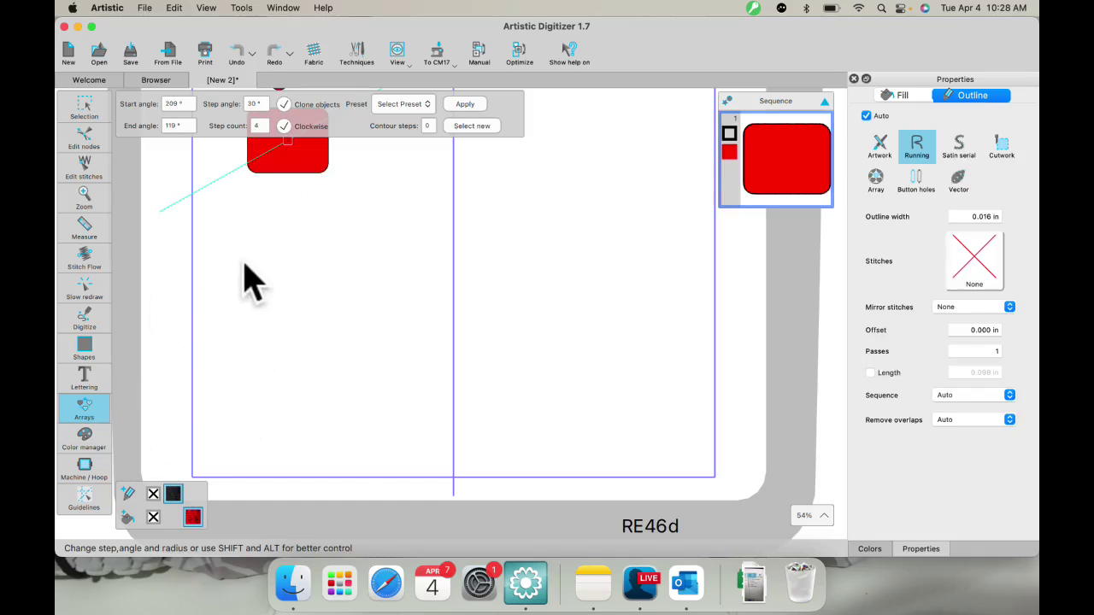
Step: Use the Full Circle preset for the circular array of rounded rectangles
scroll(286, 233, "down", 5)
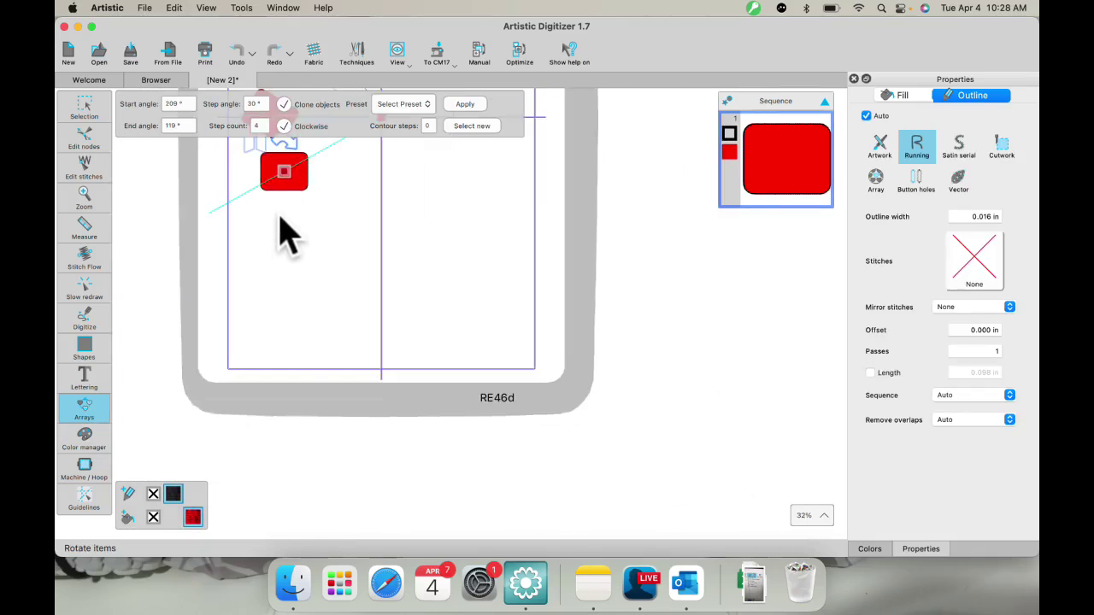
scroll(354, 189, "up", 4)
scroll(335, 389, "up", 4)
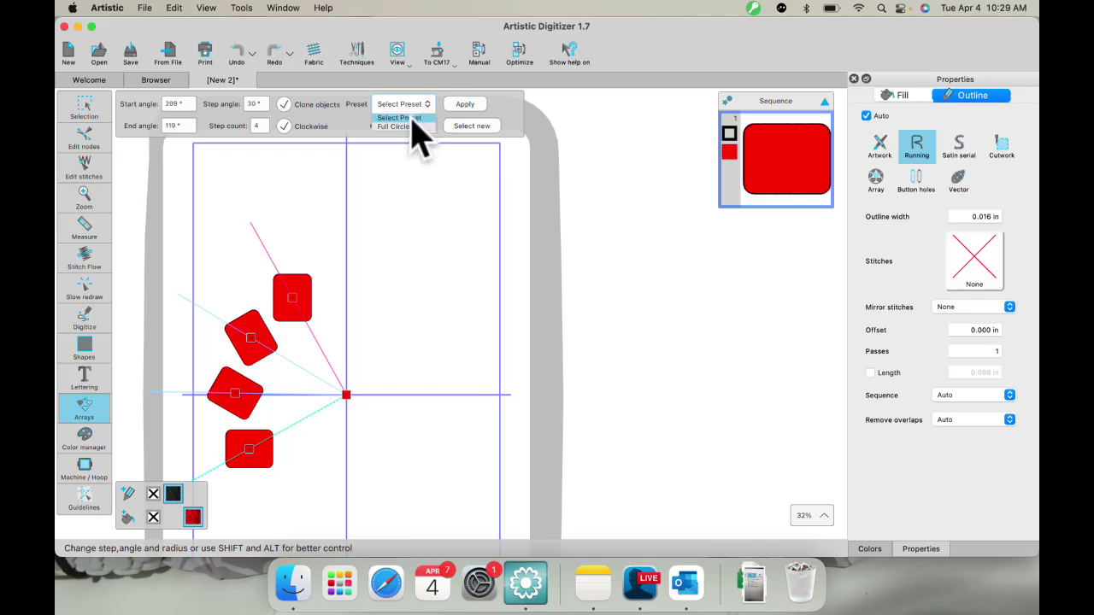
left_click(405, 128)
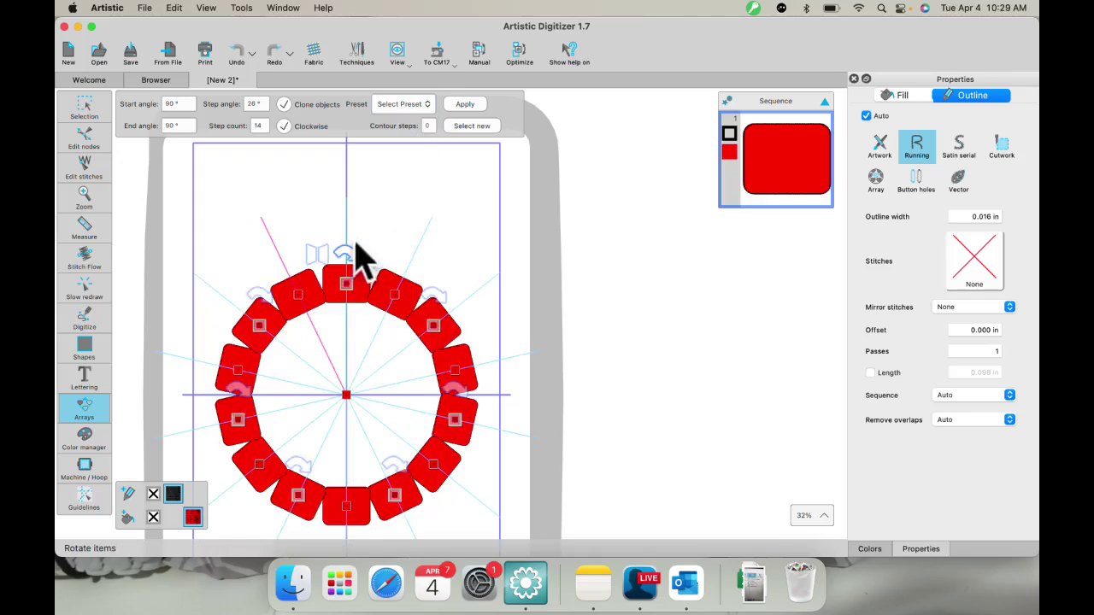
Step: Rotate the circular array to a start angle of about 34°, tighten its radius until the copies overlap, and apply it
left_click_drag(347, 285, 454, 338)
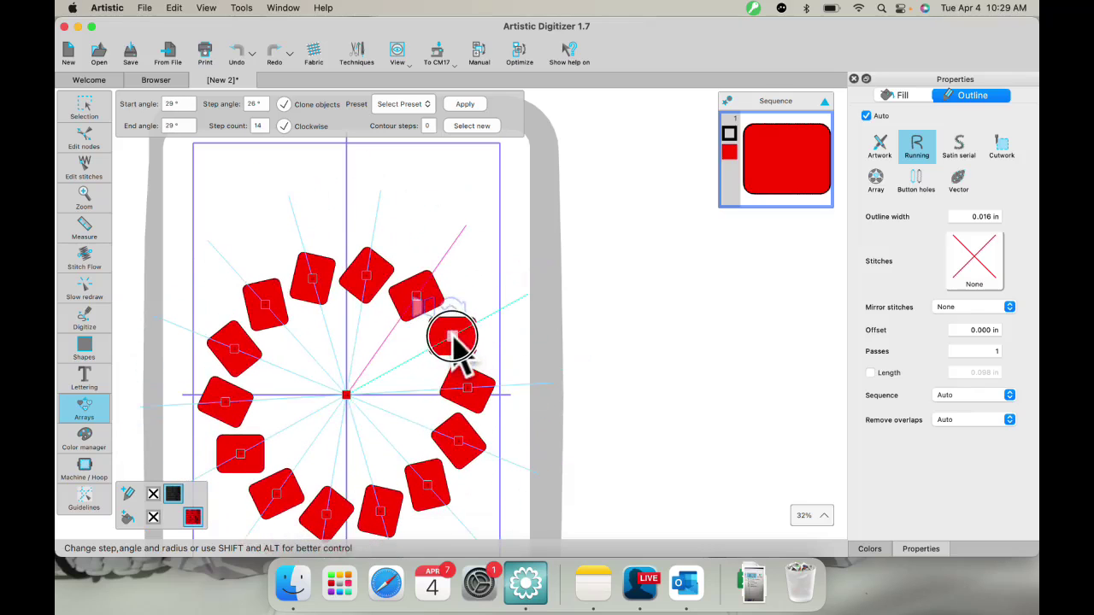
left_click_drag(367, 272, 359, 312)
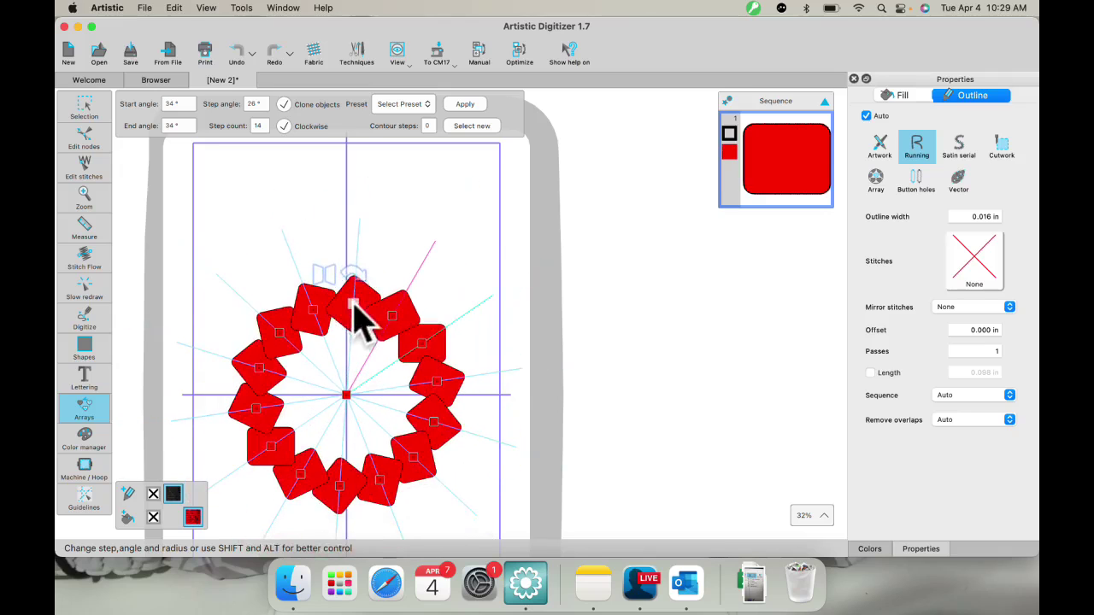
left_click(465, 105)
left_click(379, 181)
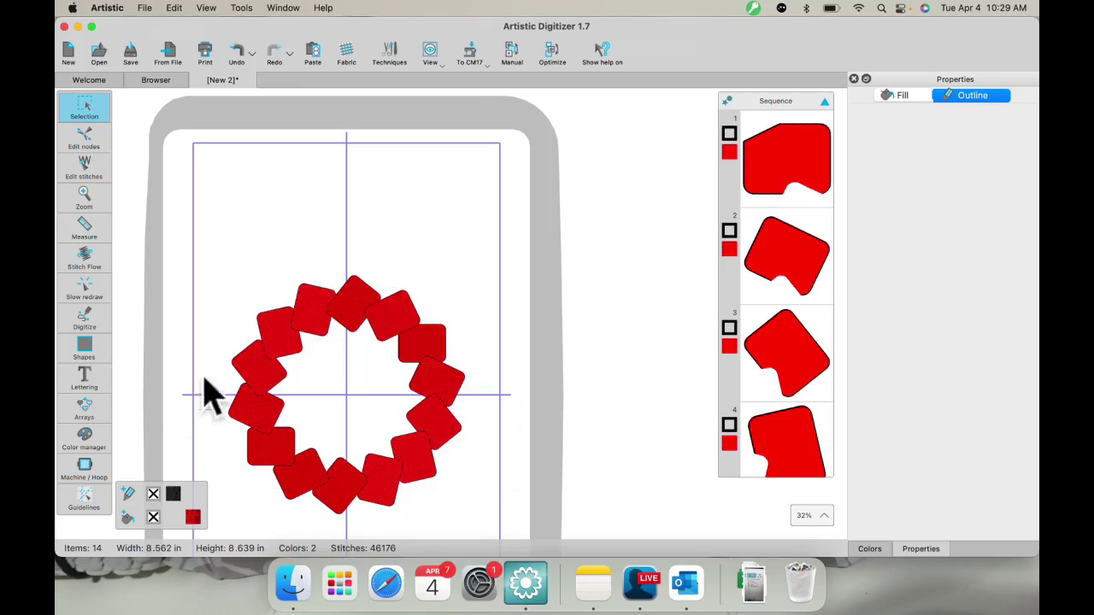
Step: Enable the Cut technique in addition to Embroidery for the design
left_click(81, 410)
left_click(389, 53)
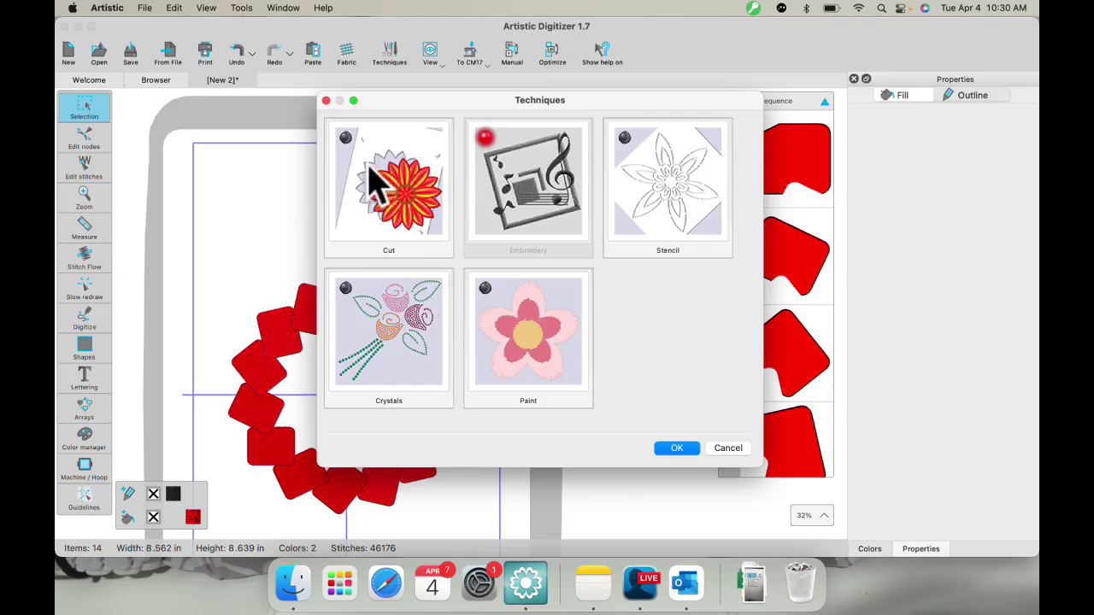
left_click(346, 140)
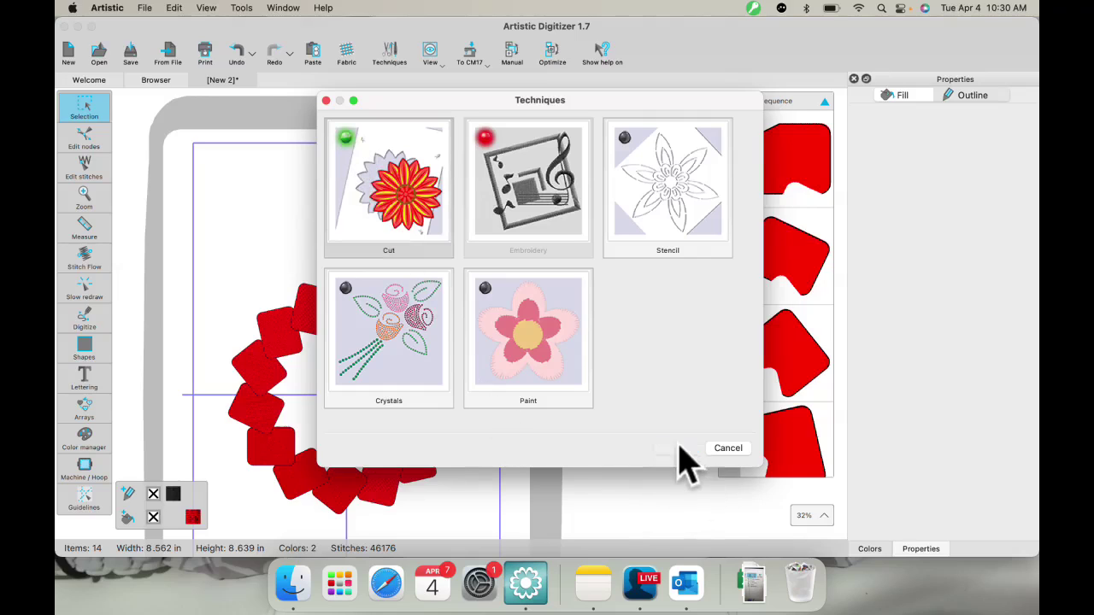
left_click(665, 448)
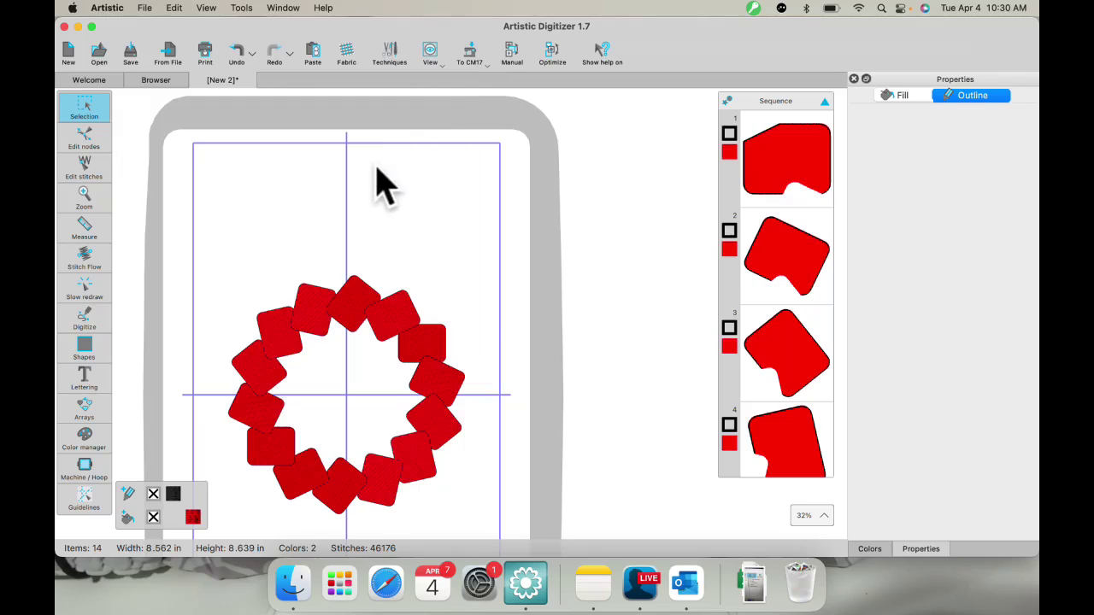
Step: Draw a rectangle with 30% roundness, about 4.36 in wide and 3.79 in high, above the ring of shapes
left_click(86, 346)
left_click(141, 342)
left_click_drag(282, 159, 403, 262)
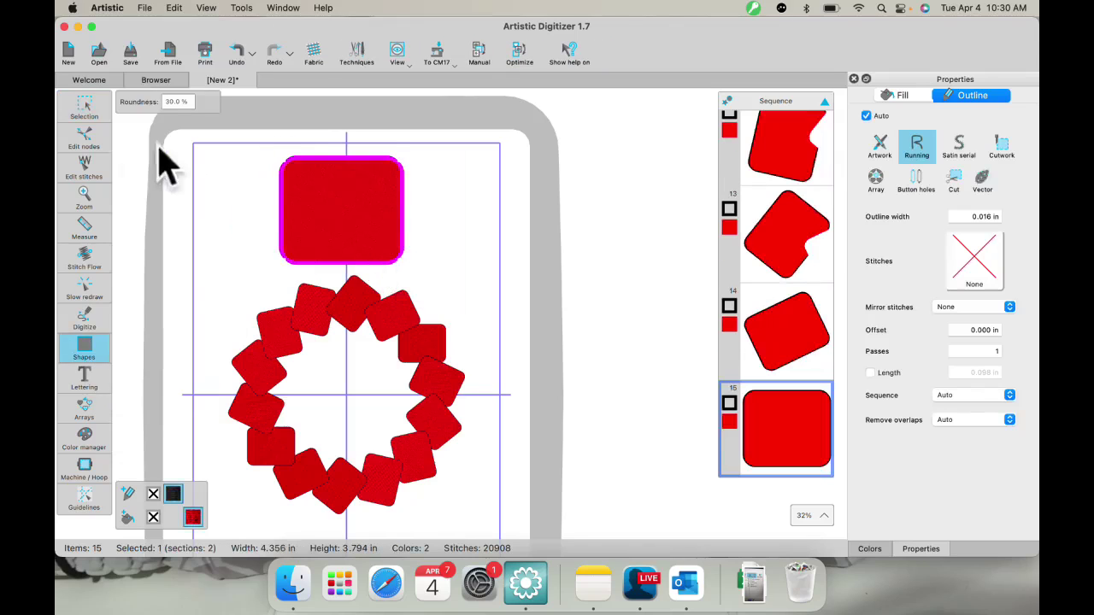
left_click(77, 109)
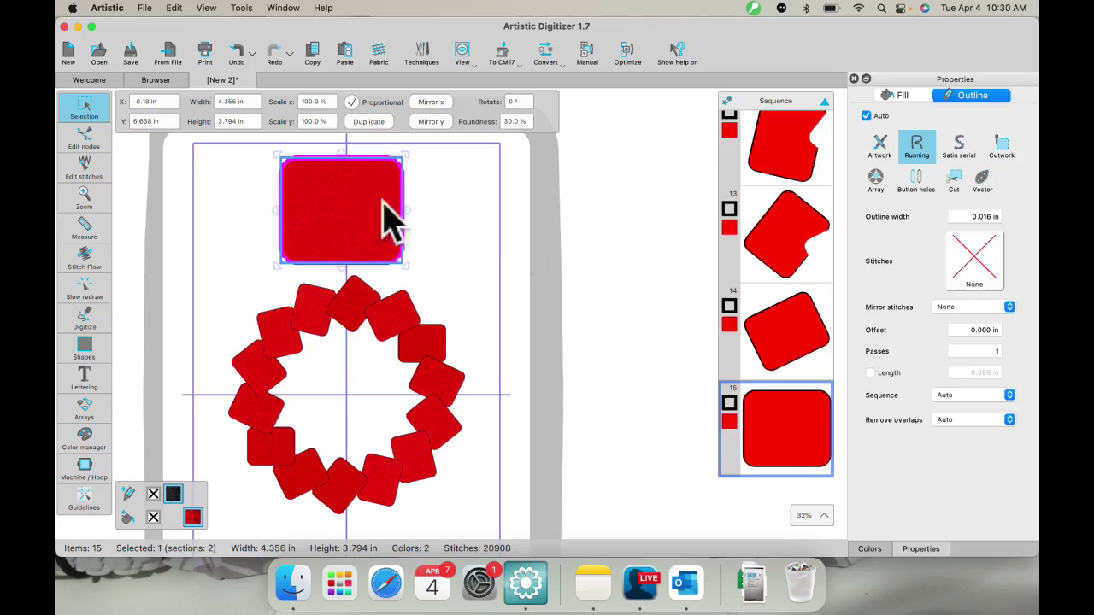
Step: Select the rectangle and the whole ring of shapes, look over the available Convert operations, and deselect everything
left_click(237, 171)
left_click_drag(220, 142, 483, 586)
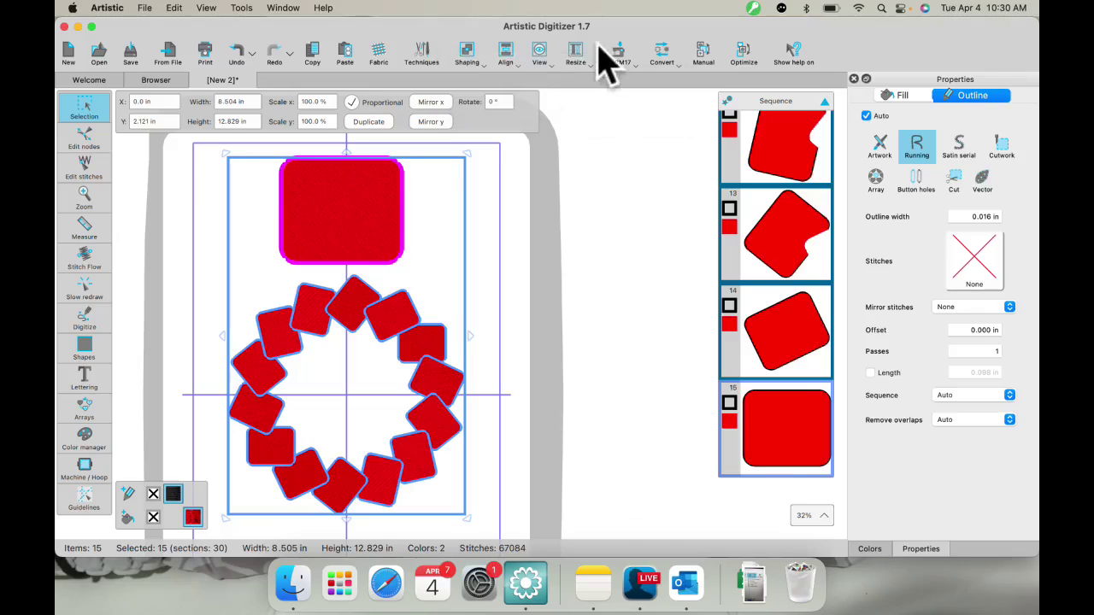
left_click(677, 65)
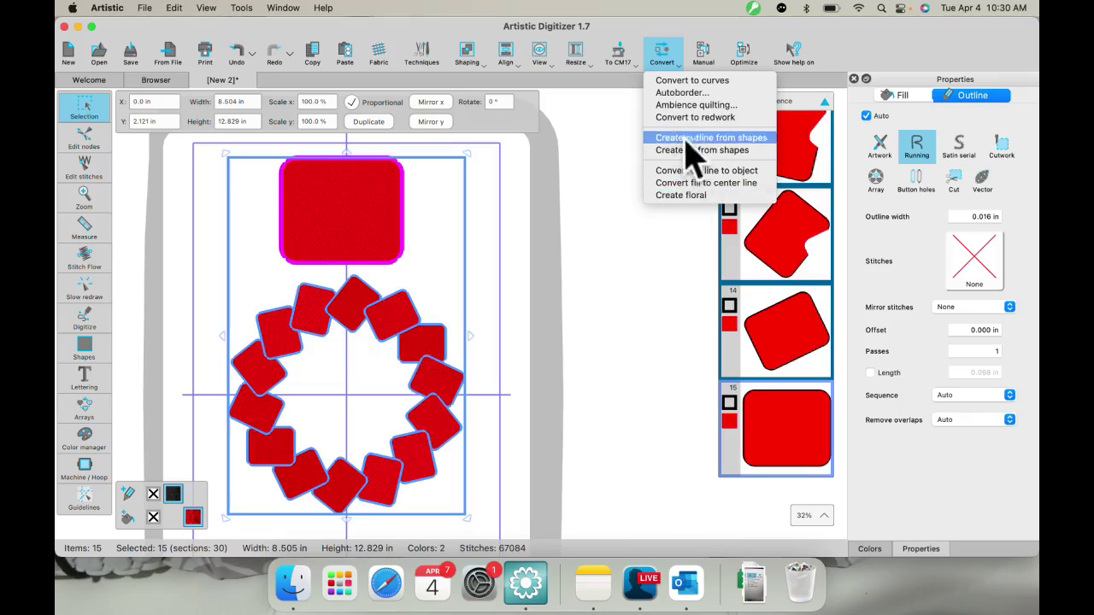
left_click(570, 180)
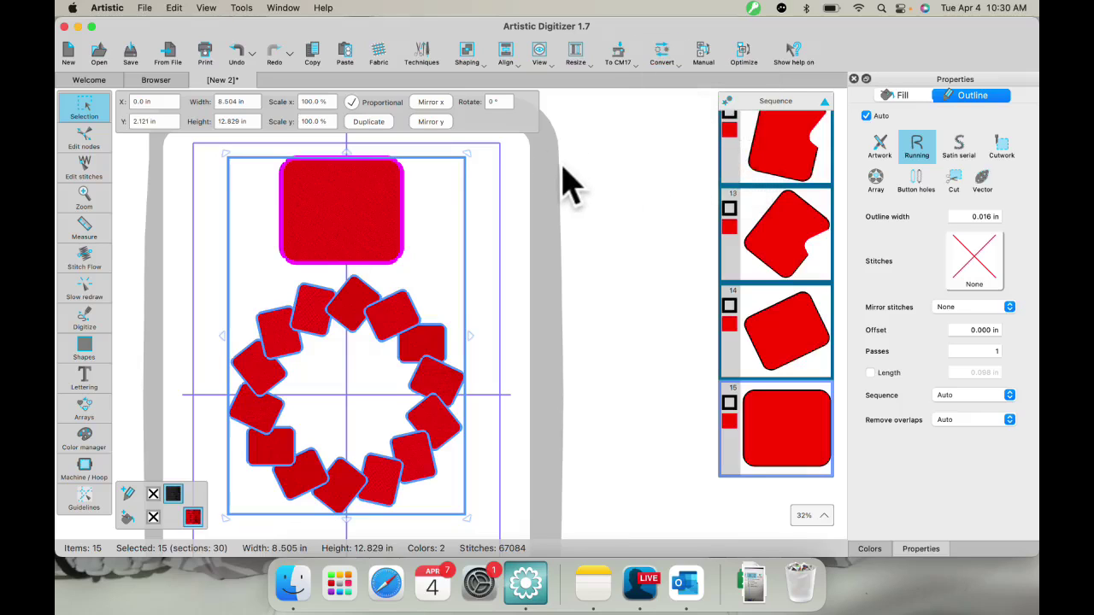
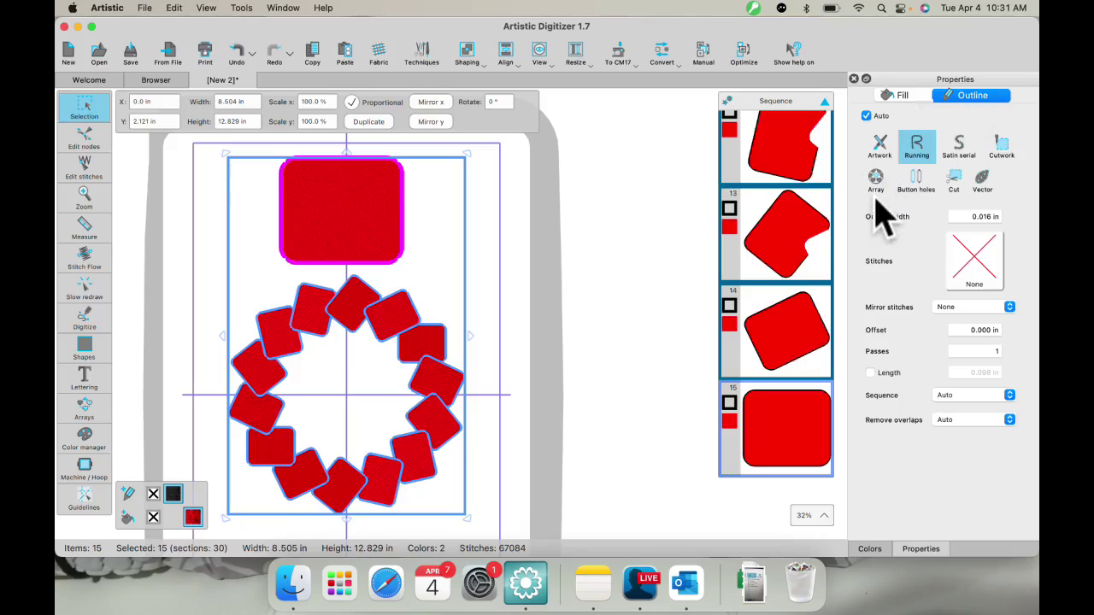
left_click(496, 215)
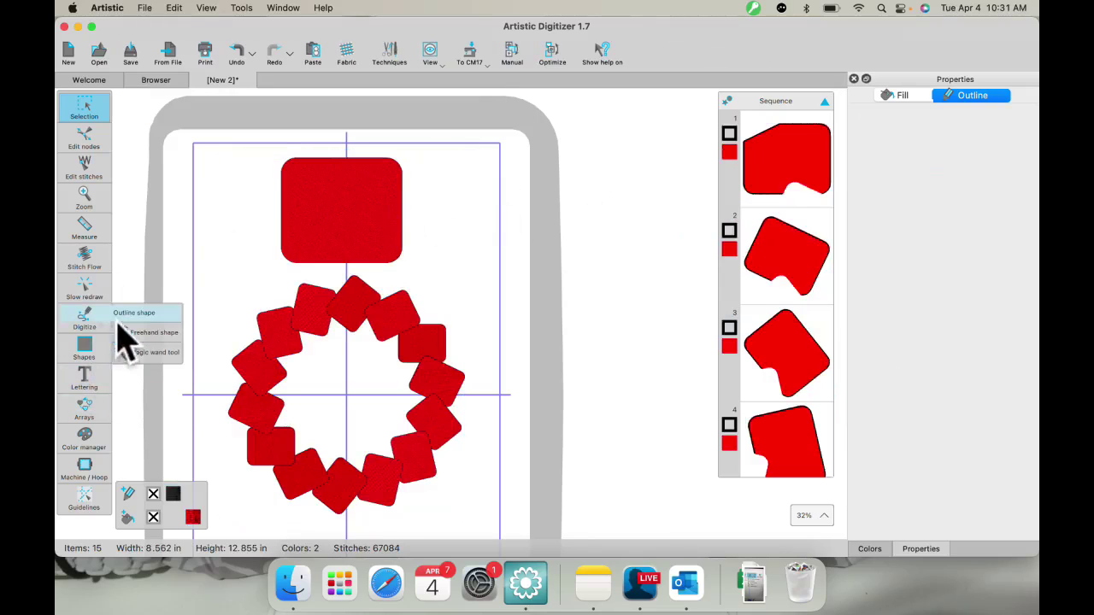
left_click(101, 349)
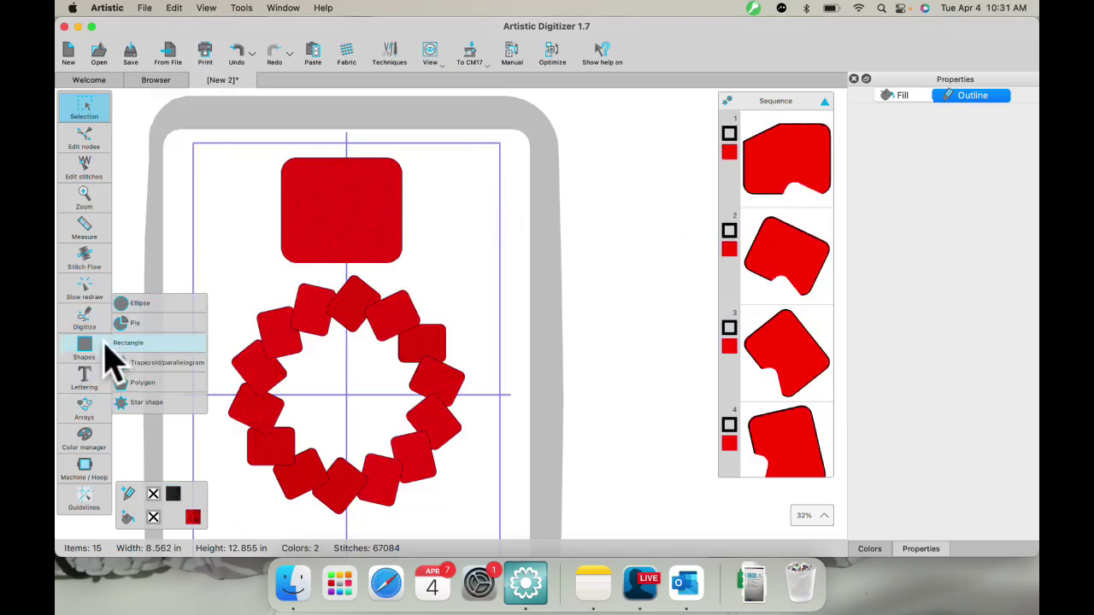
Step: Browse the clipart library from the anchors through bears, boats and borders to the butterflies, checking the options available for a bear clipart
left_click(242, 12)
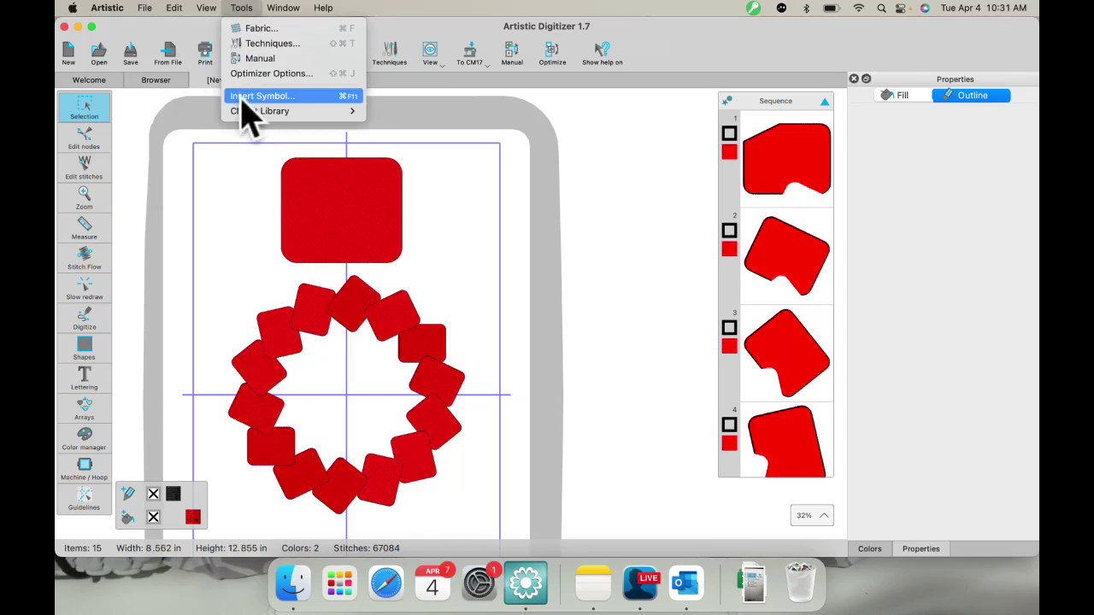
mouse_move(244, 111)
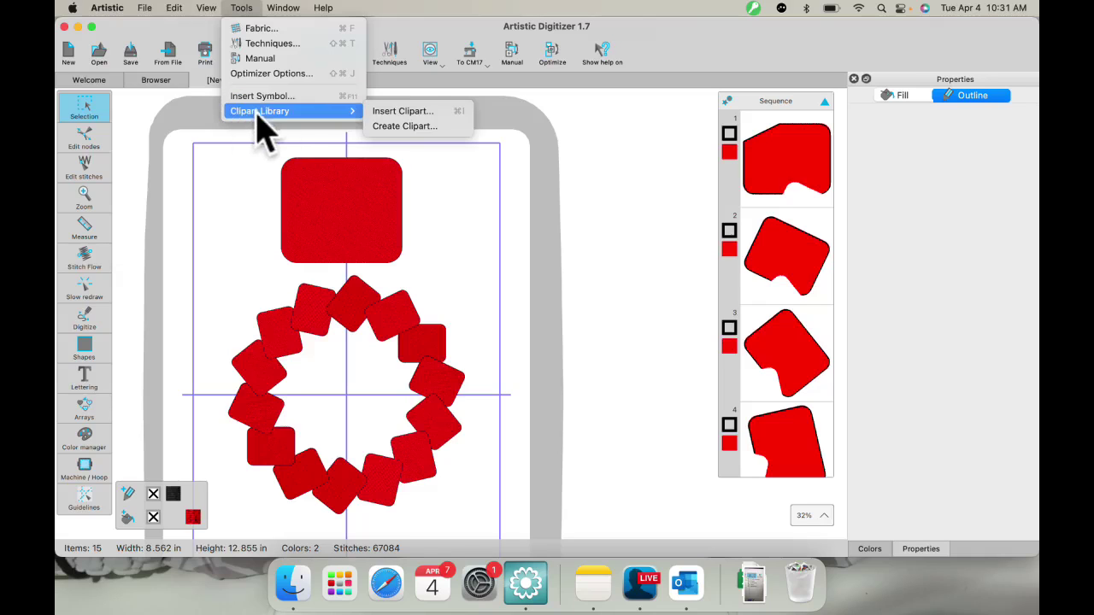
left_click(390, 113)
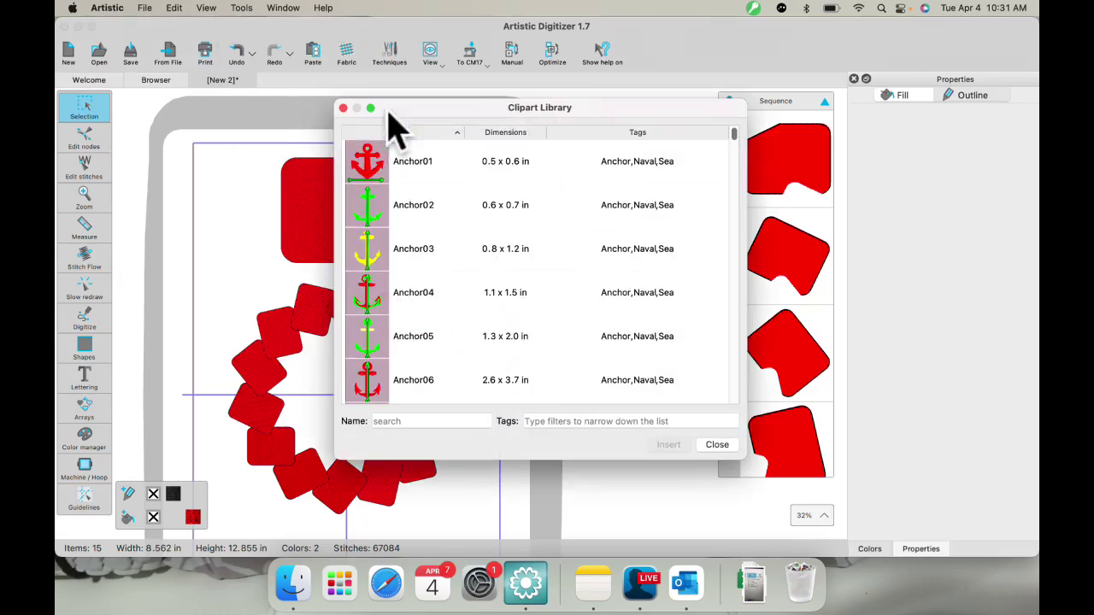
scroll(372, 303, "down", 15)
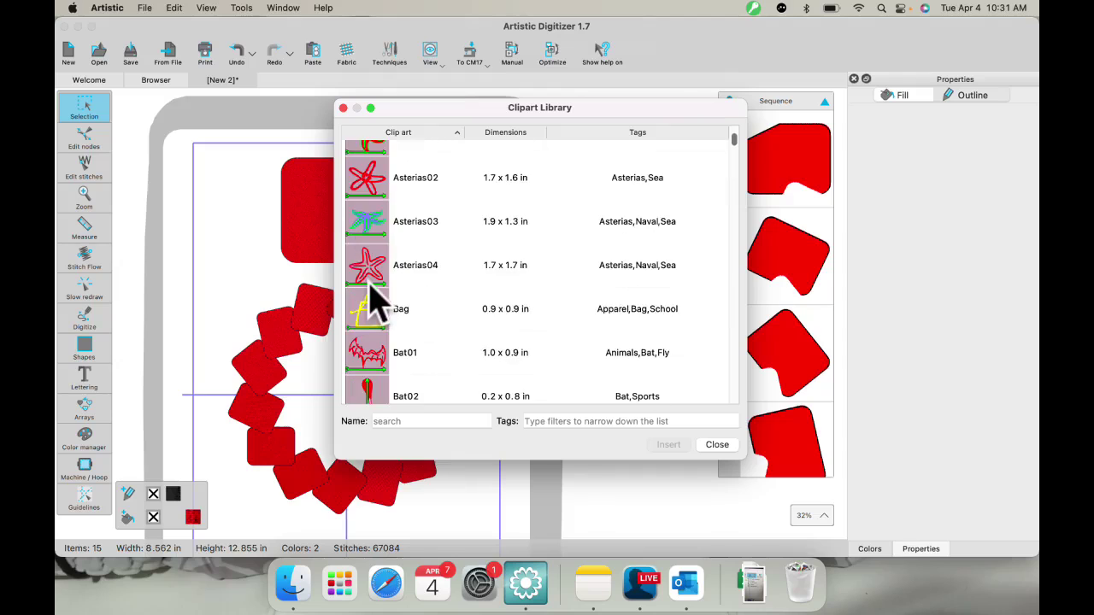
scroll(376, 218, "up", 10)
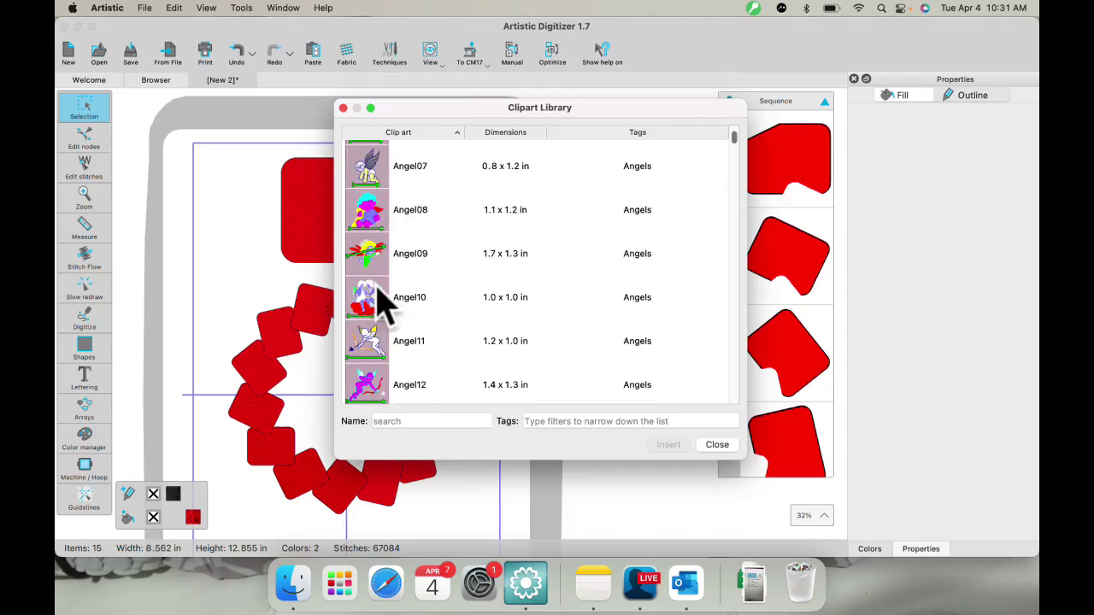
scroll(380, 303, "up", 5)
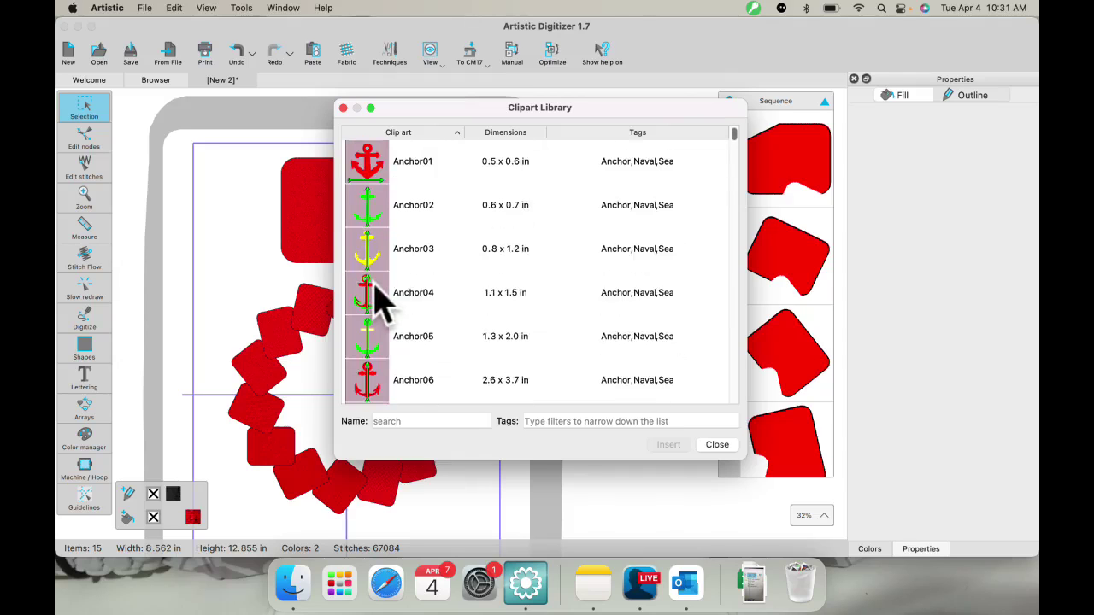
scroll(380, 303, "down", 5)
scroll(380, 303, "up", 5)
scroll(376, 286, "down", 15)
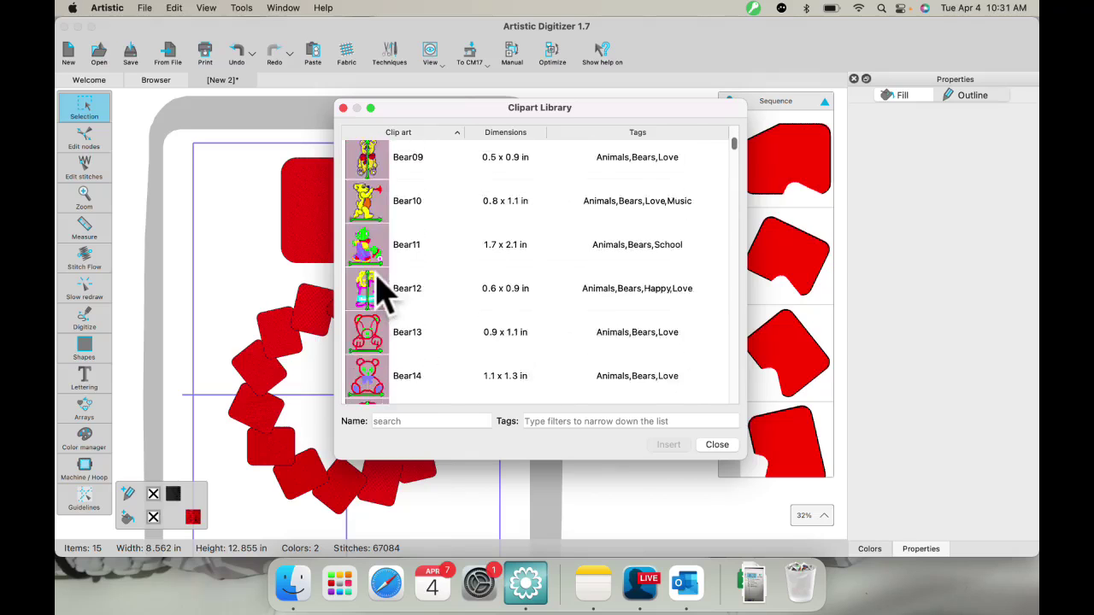
scroll(379, 278, "down", 10)
right_click(378, 278)
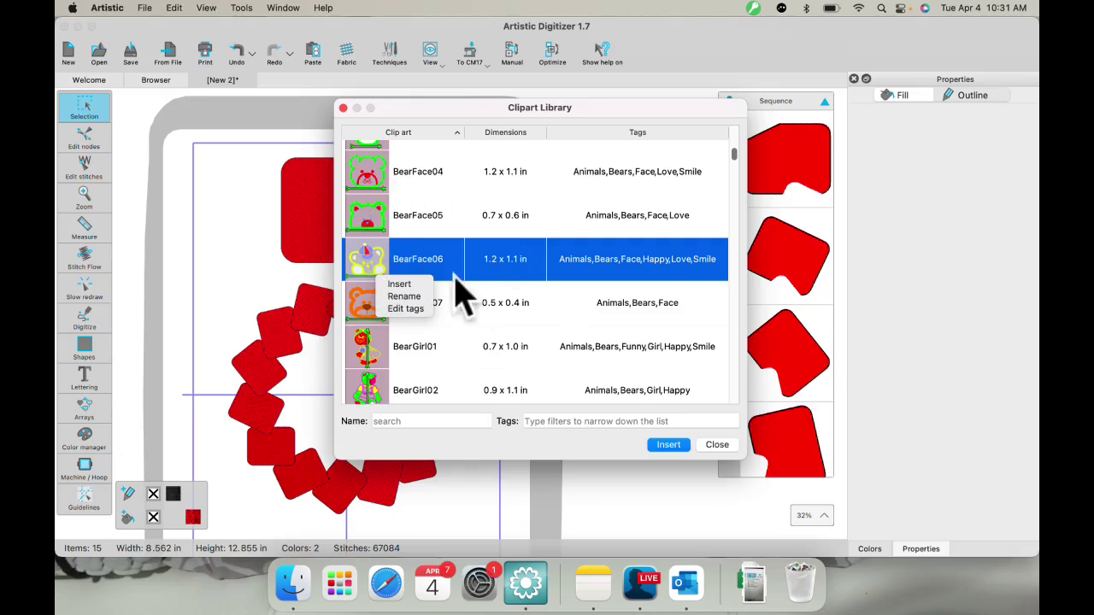
scroll(376, 201, "down", 5)
scroll(367, 188, "down", 15)
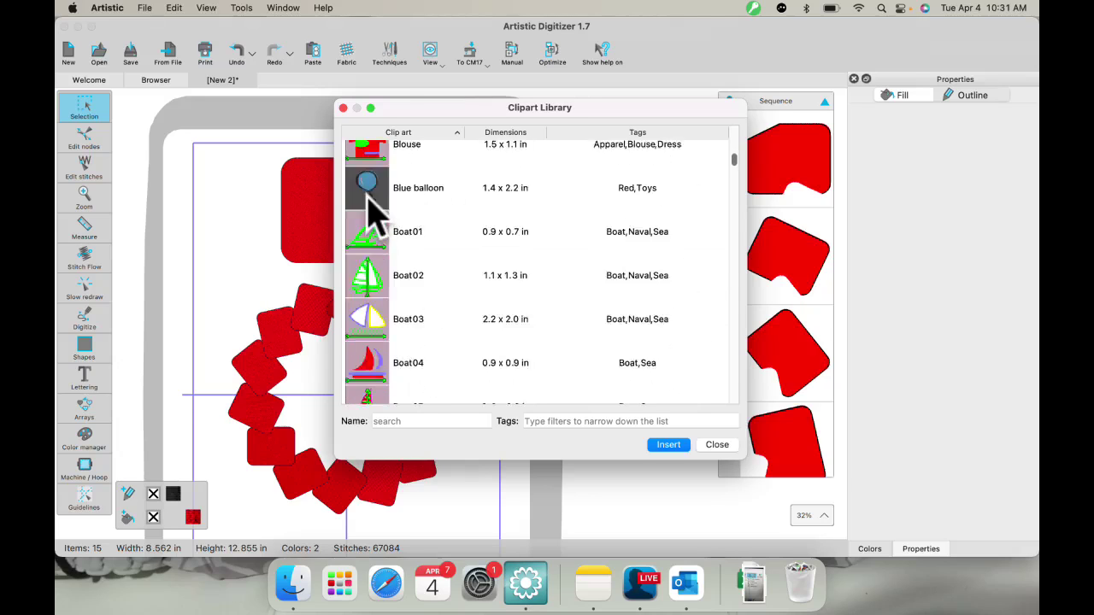
scroll(376, 214, "down", 20)
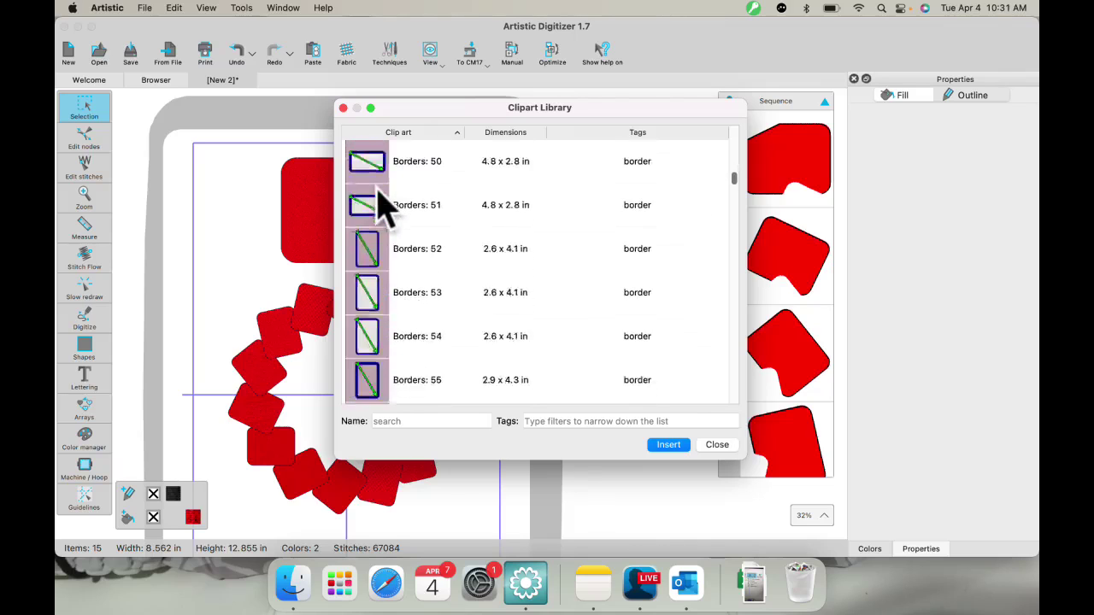
scroll(376, 239, "down", 8)
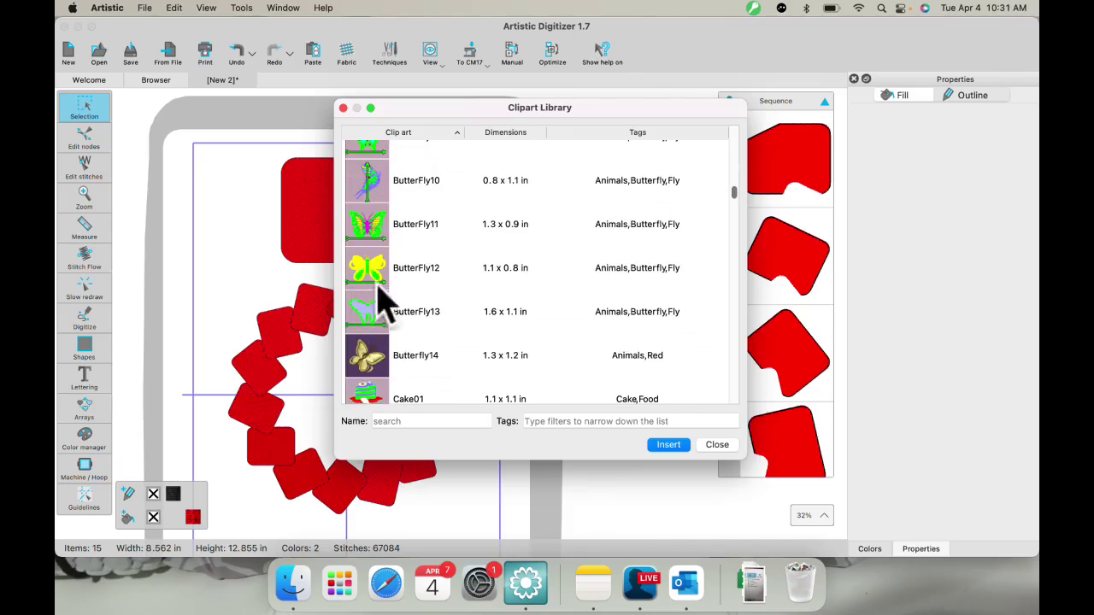
Step: Insert the ButterFly11 clipart beside the red rectangle with a short, slightly upward-tilted placement vector, about 1.76 in wide and 1.66 in high
left_click(376, 230)
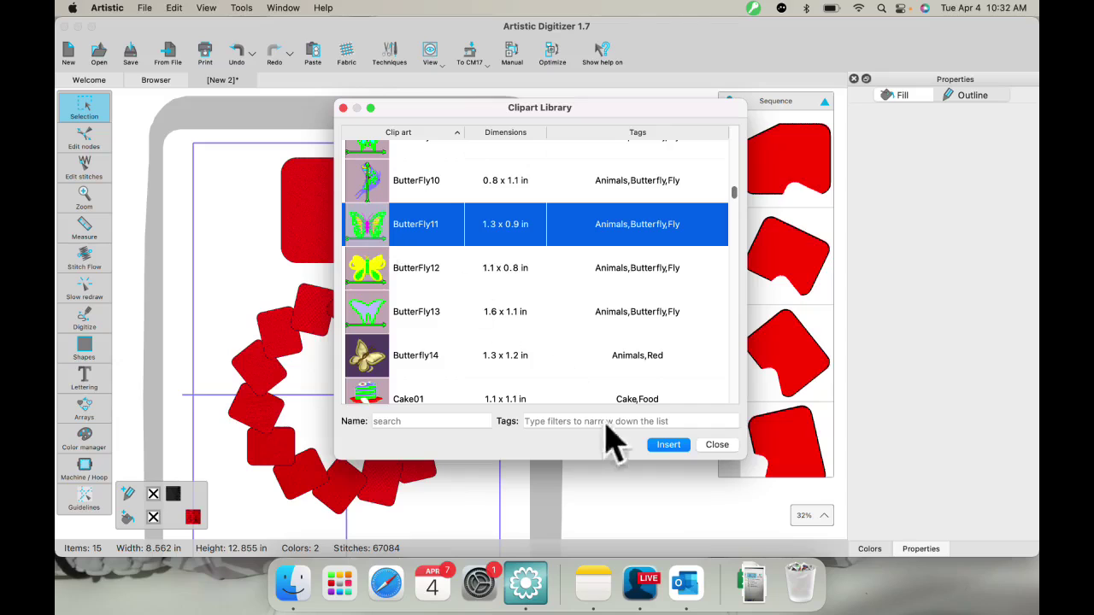
left_click(669, 445)
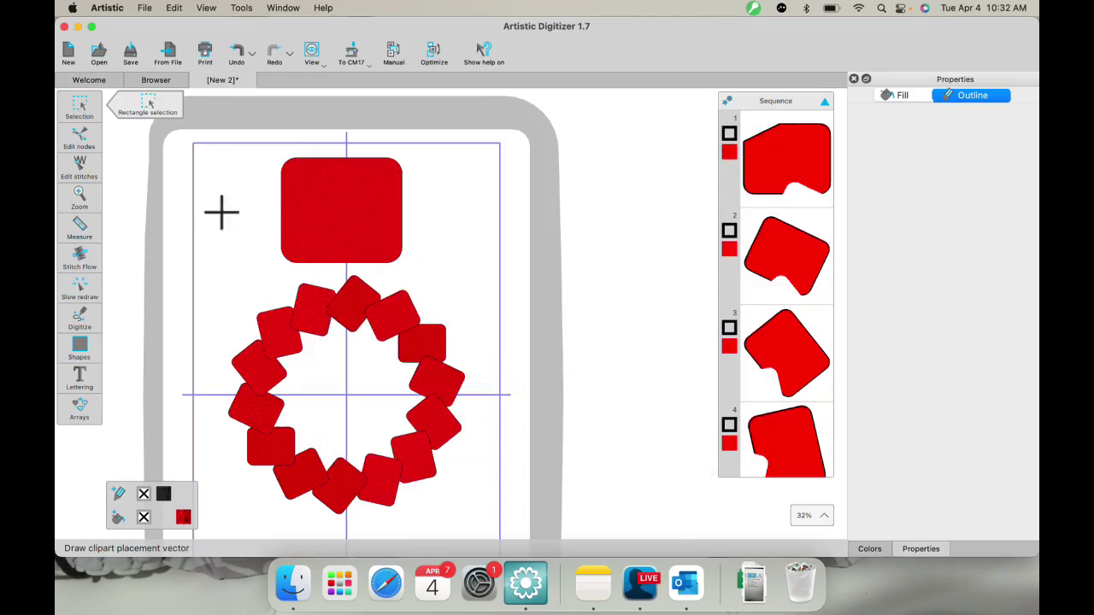
left_click_drag(220, 224, 254, 210)
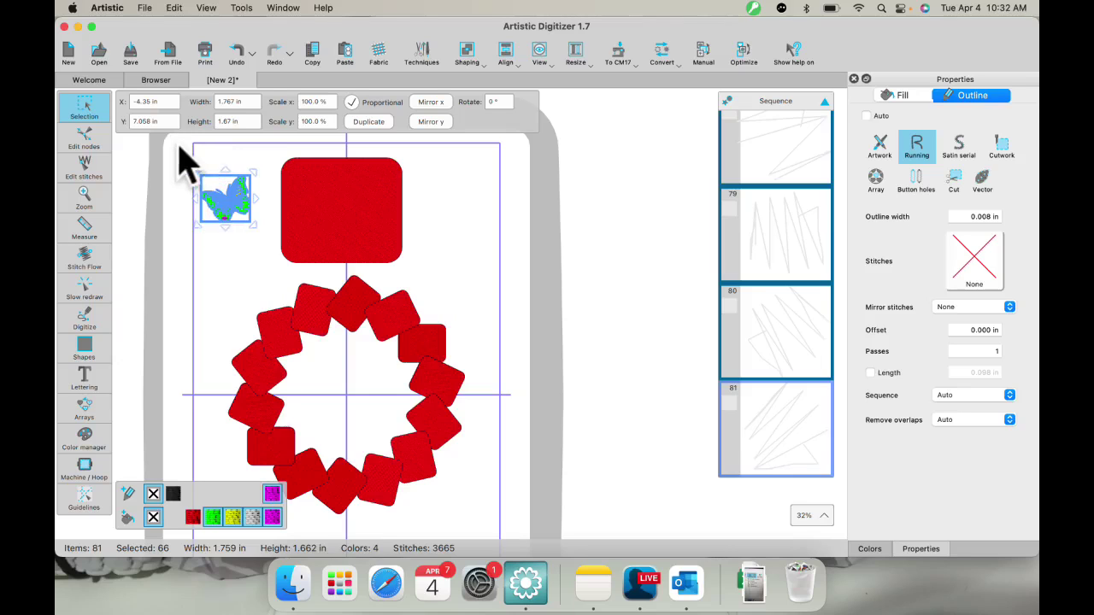
Step: Select the butterfly together with the rectangle, try the Array outline type on them, and undo it
left_click_drag(183, 147, 472, 301)
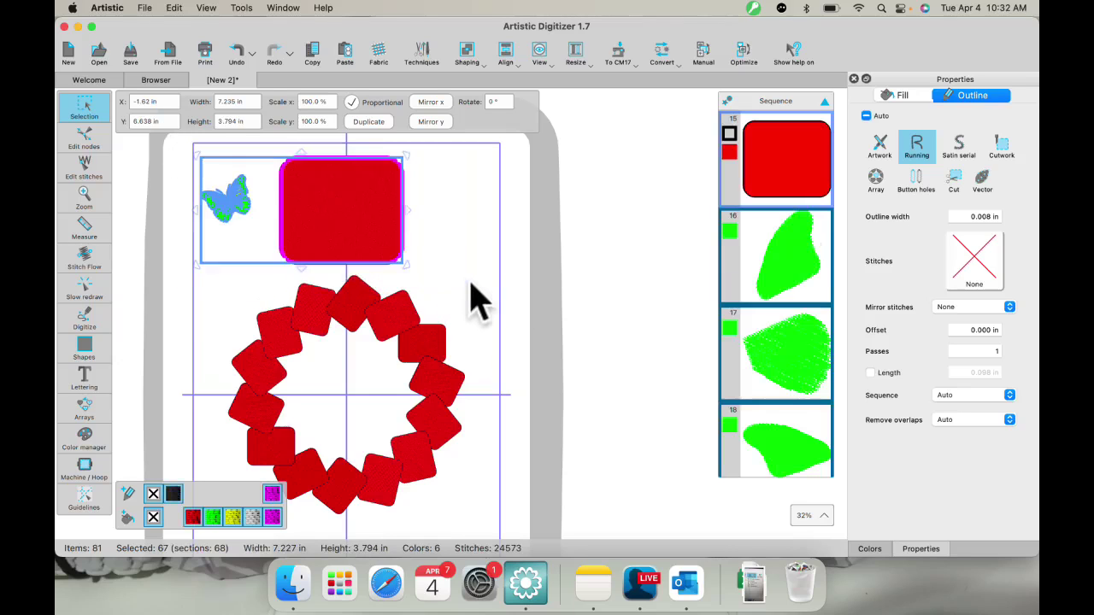
left_click(876, 180)
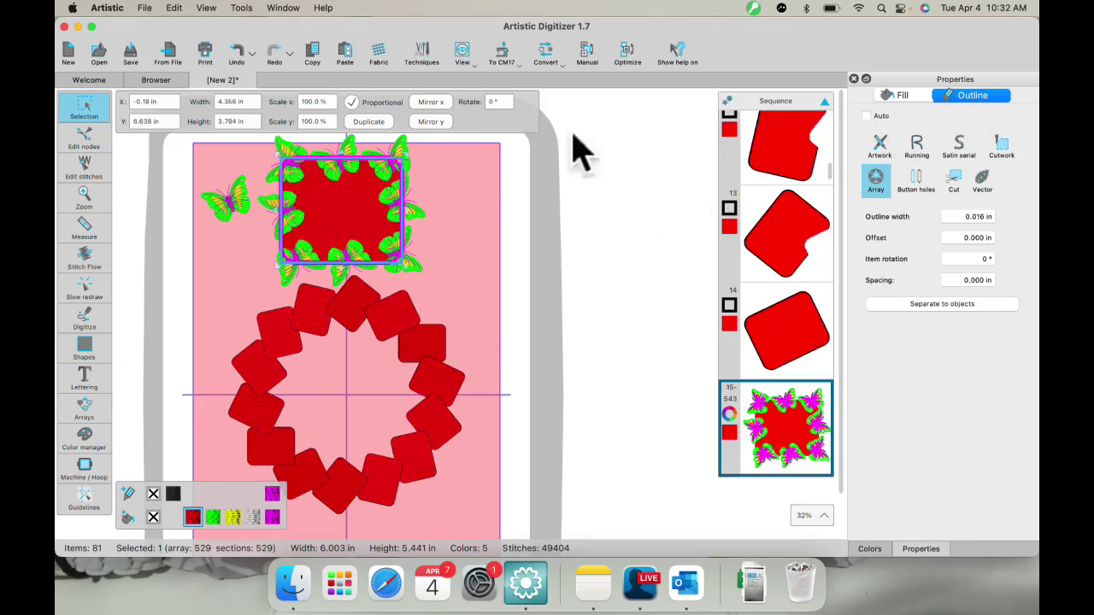
left_click(238, 56)
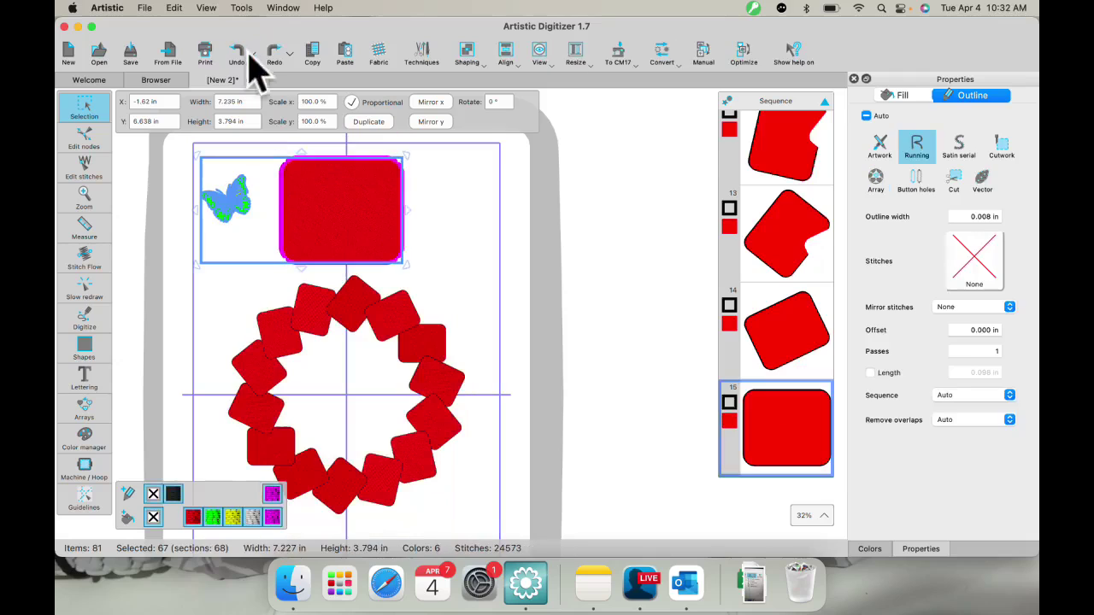
Step: Fill the rectangle with an Array of the butterfly, trying the Contour layout before setting the fill layout to Circular
left_click(910, 96)
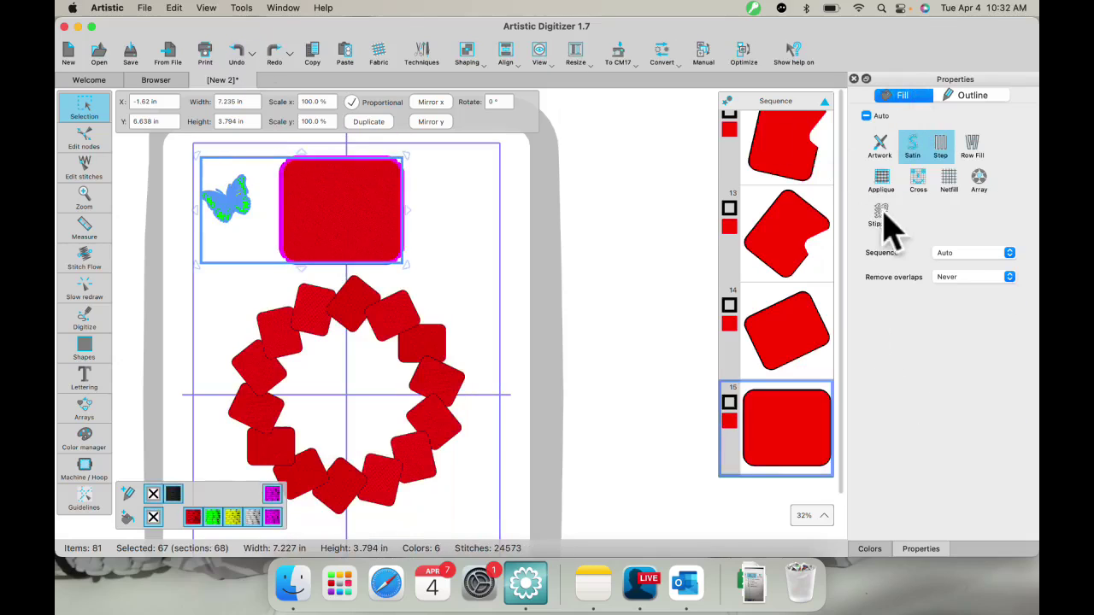
left_click(979, 180)
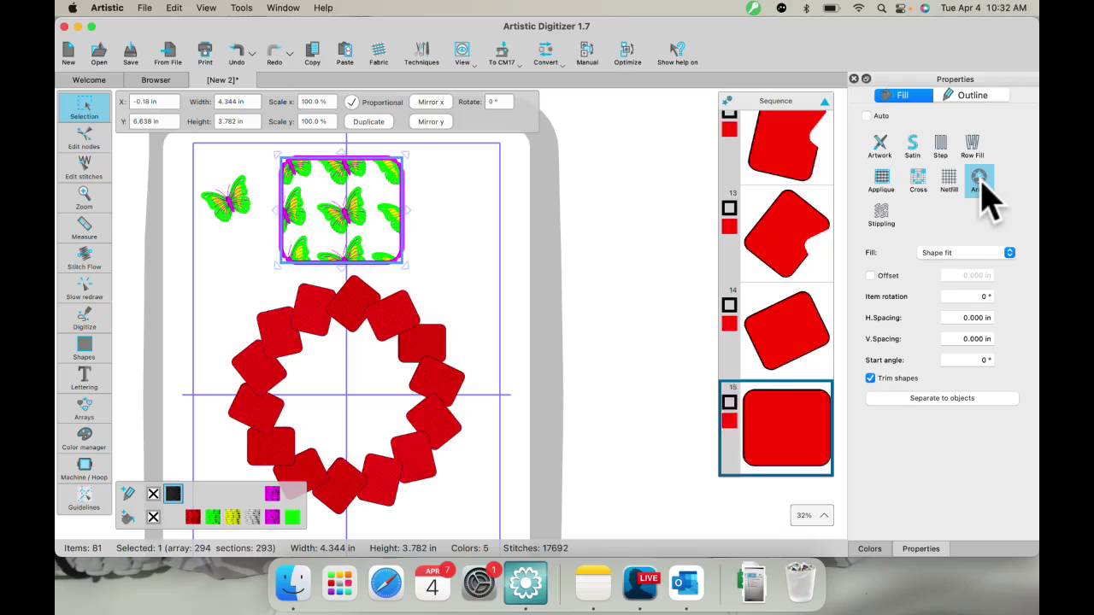
left_click(1009, 253)
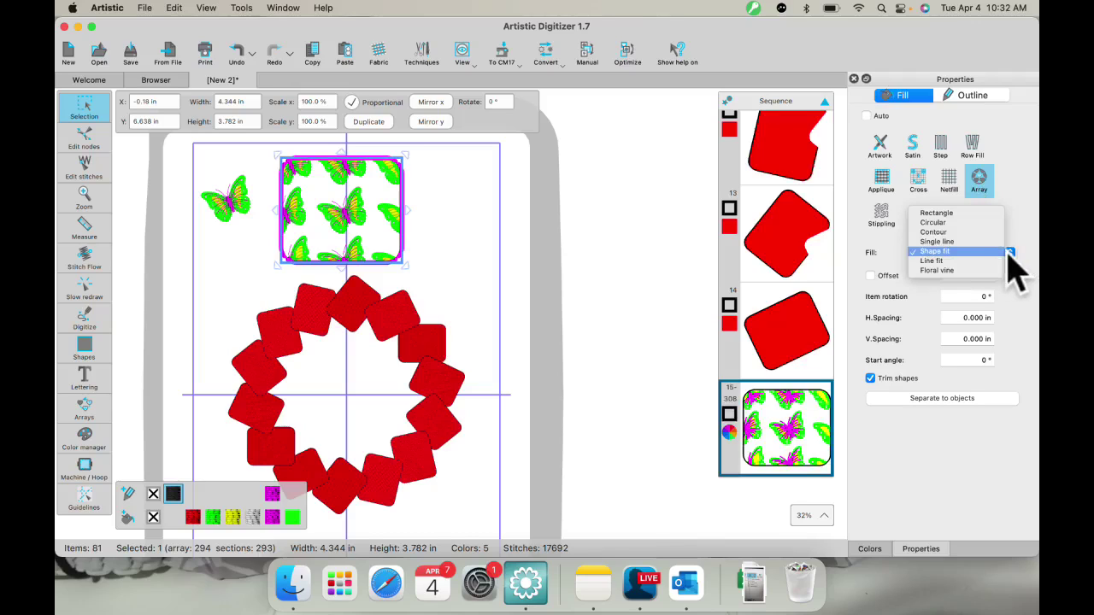
left_click(937, 232)
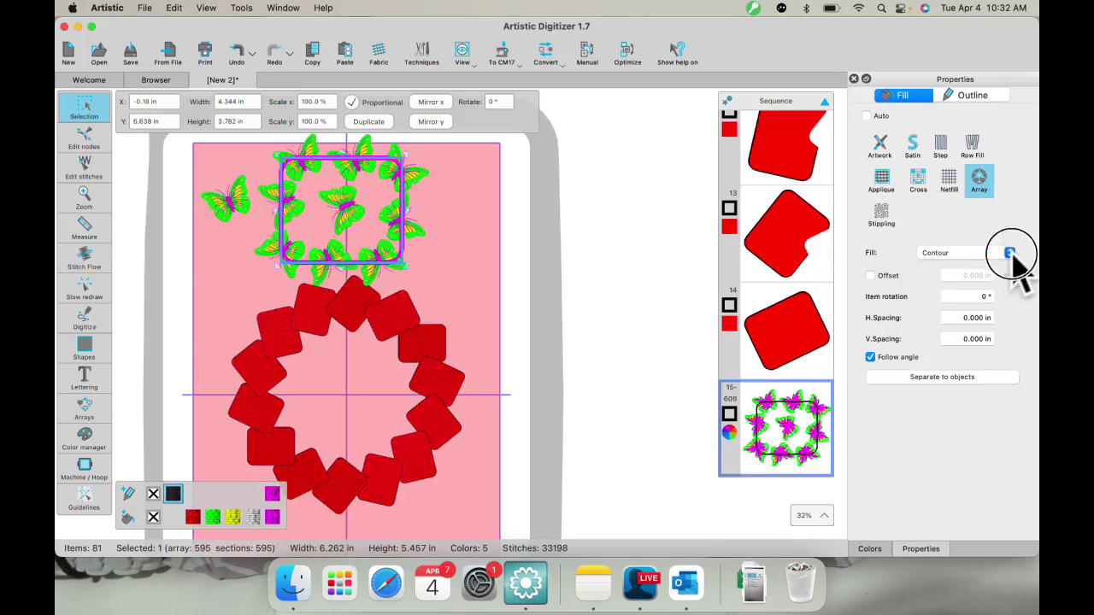
left_click(1011, 253)
left_click(944, 242)
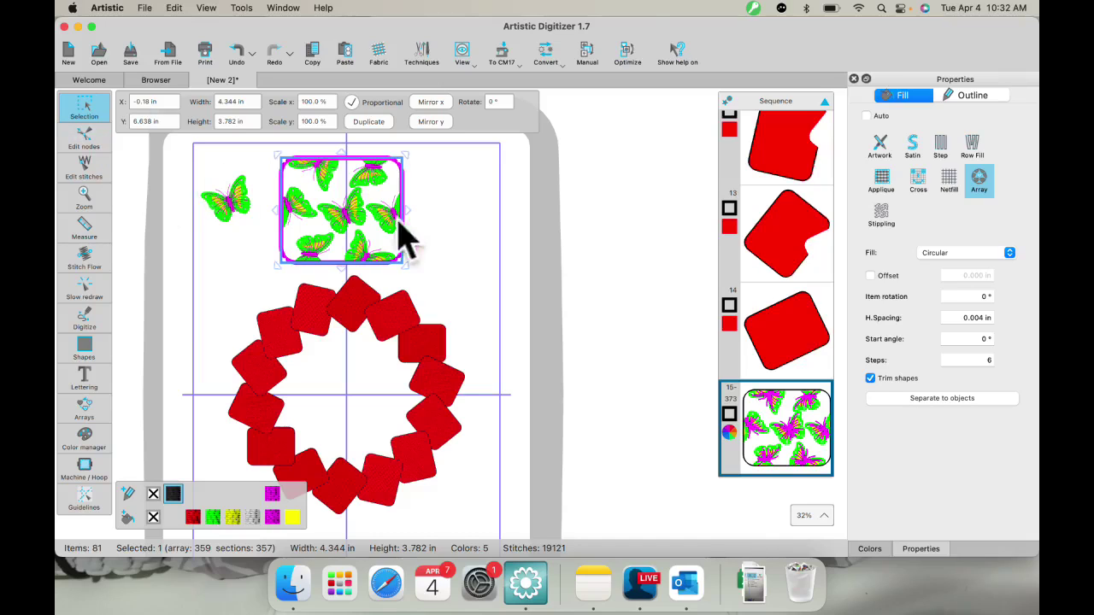
Step: Delete the butterfly-filled rectangle, the butterfly clipart and the whole ring of shapes from the design
key("Delete")
left_click(241, 198)
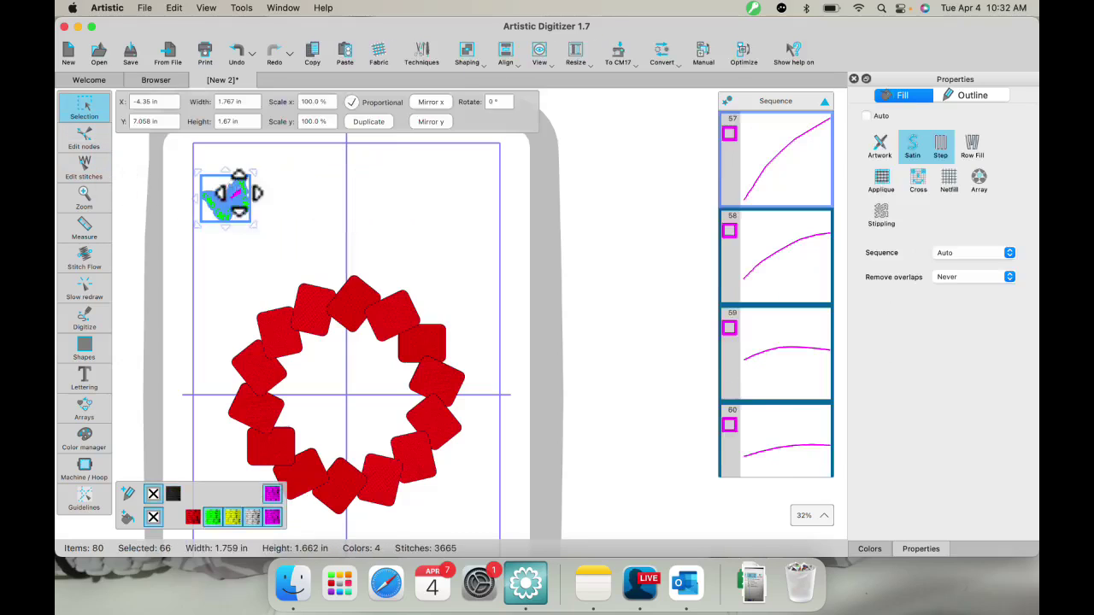
key("Delete")
left_click(321, 327)
left_click_drag(210, 220, 504, 506)
key("Delete")
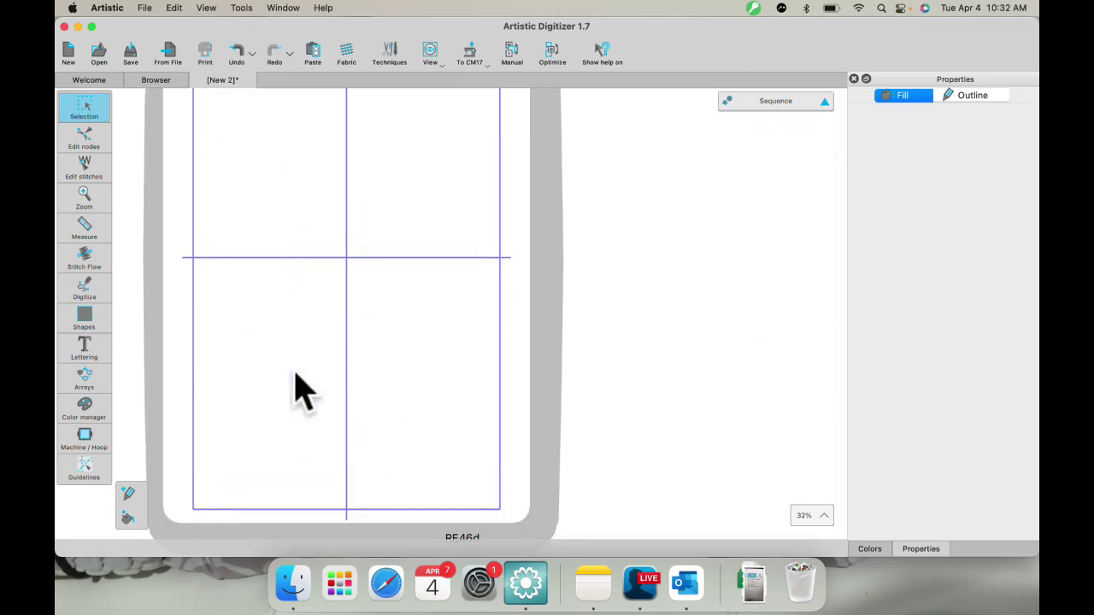
Step: Open the baby pin.Draw design from the file browser
left_click(155, 79)
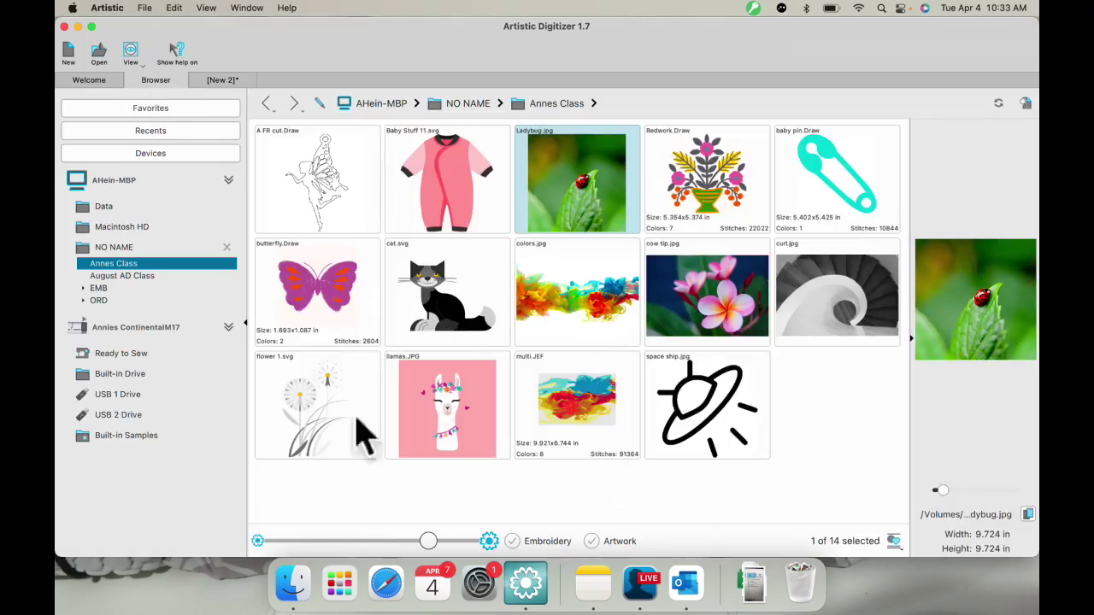
double_click(838, 175)
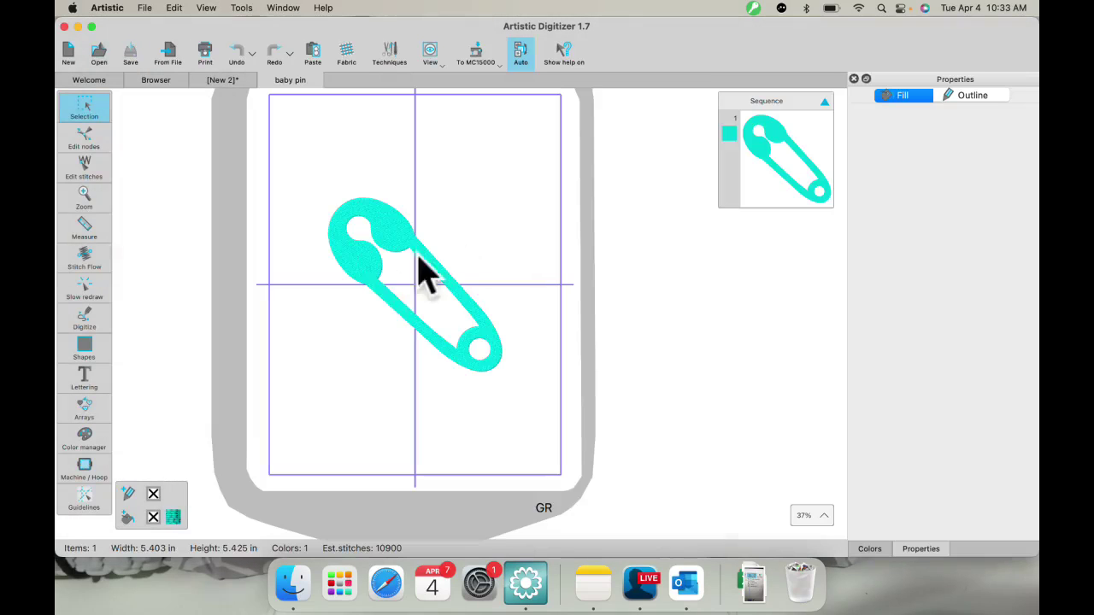
Step: Digitize an open Outline shape curving across the pin's lower arm just below its head, about 1 in wide and 0.43 in high
scroll(393, 307, "up", 4)
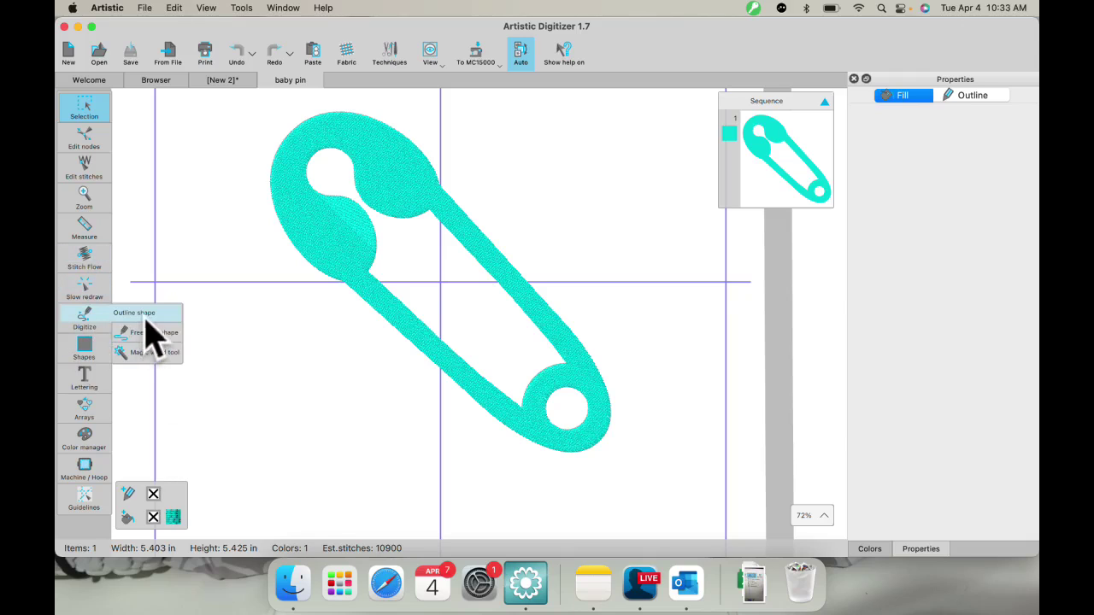
left_click(146, 334)
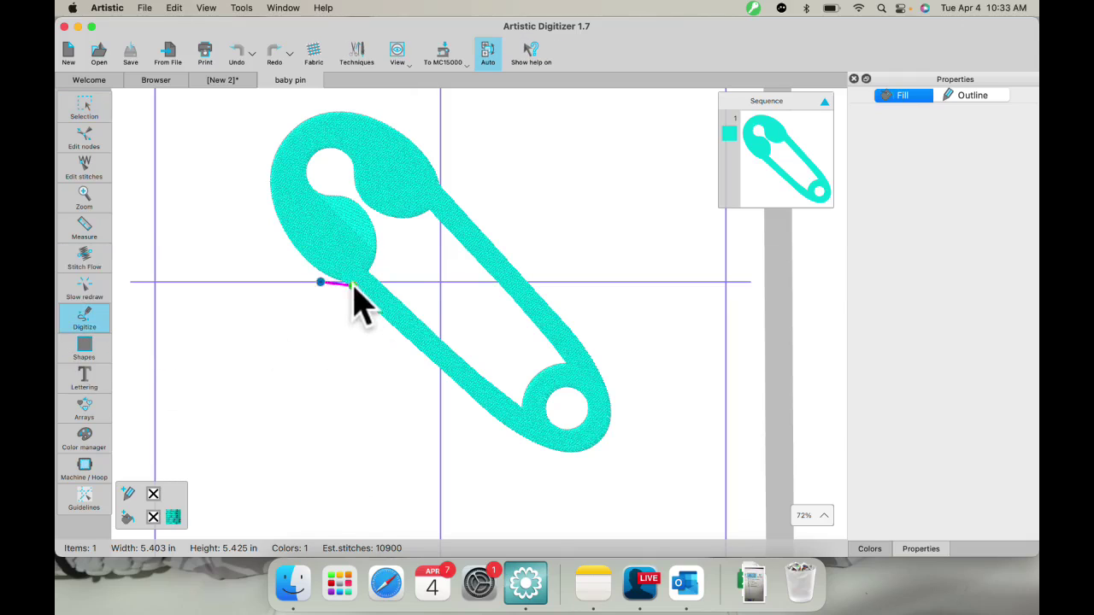
left_click(353, 282)
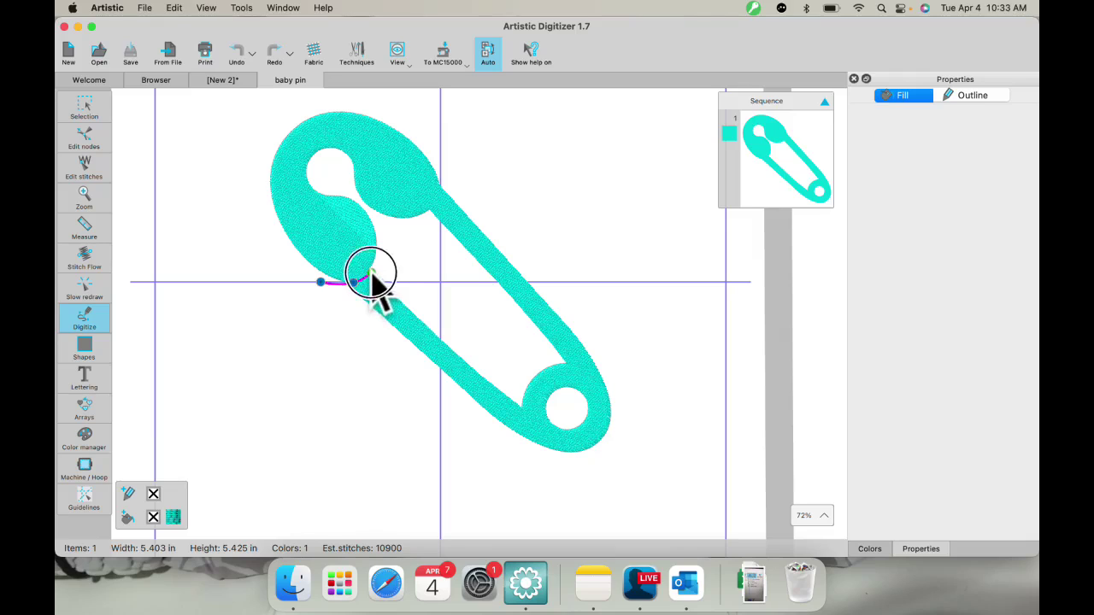
left_click(371, 273)
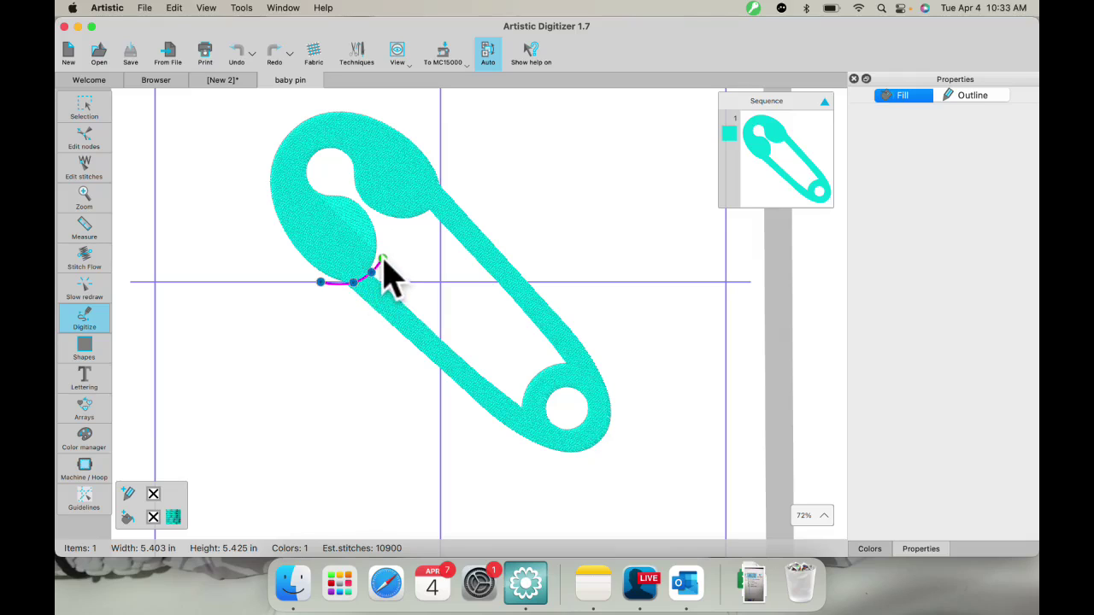
right_click(382, 261)
left_click(400, 292)
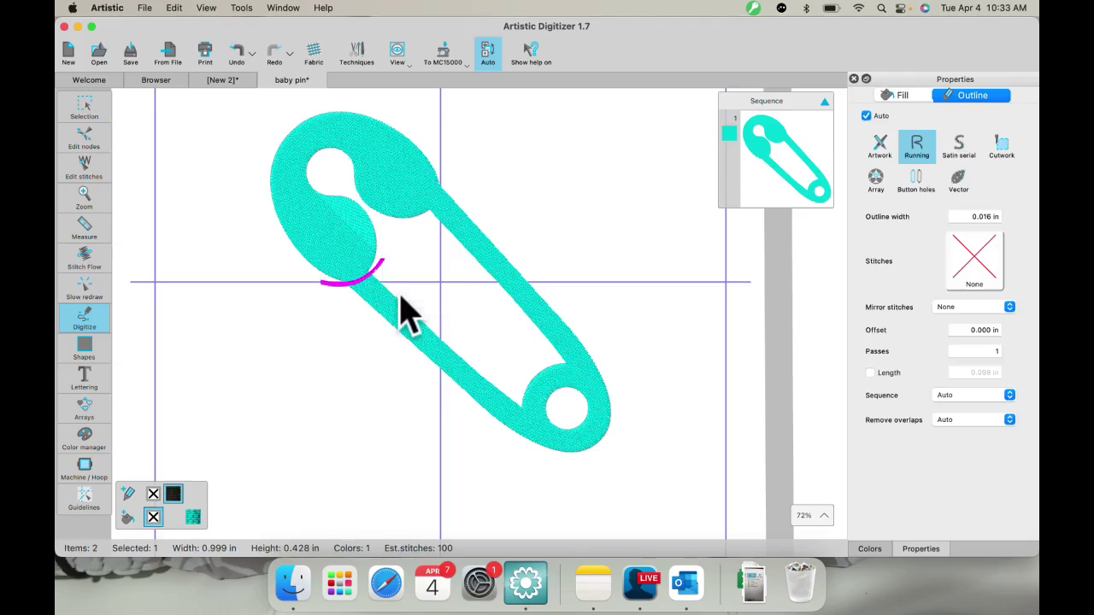
Step: Cut the baby pin along the curved outline with the Knife, using both objects, and clear the selection
left_click(84, 111)
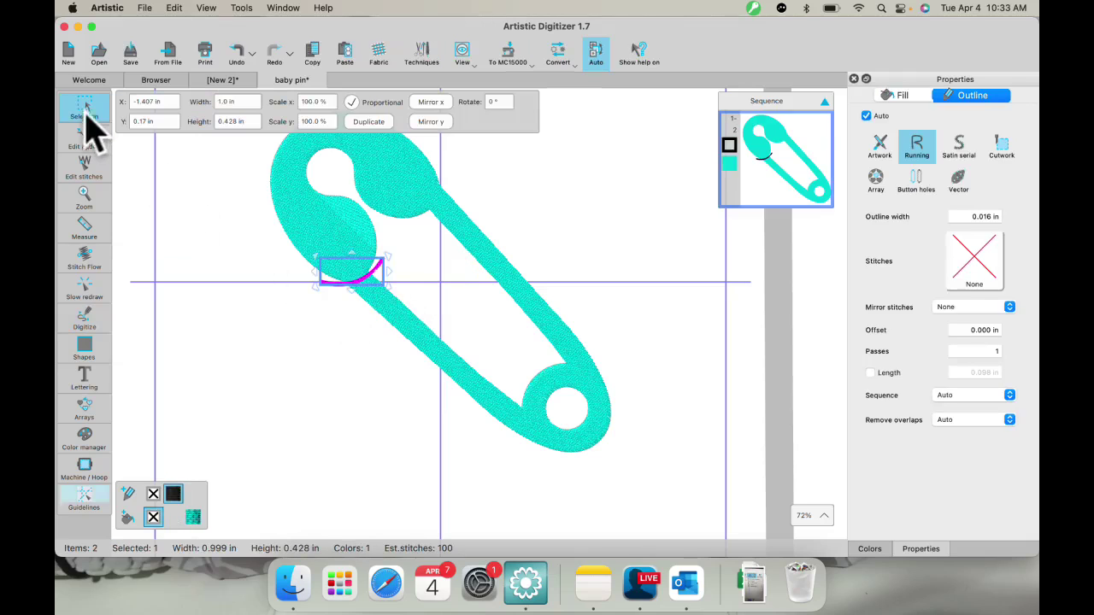
left_click(323, 218, "shift")
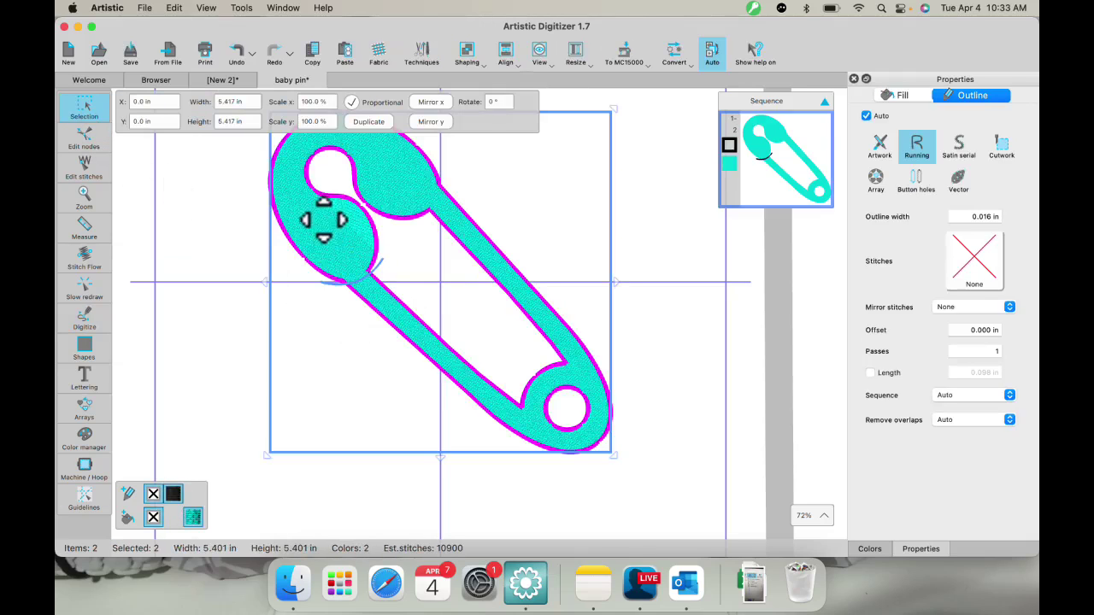
right_click(325, 224)
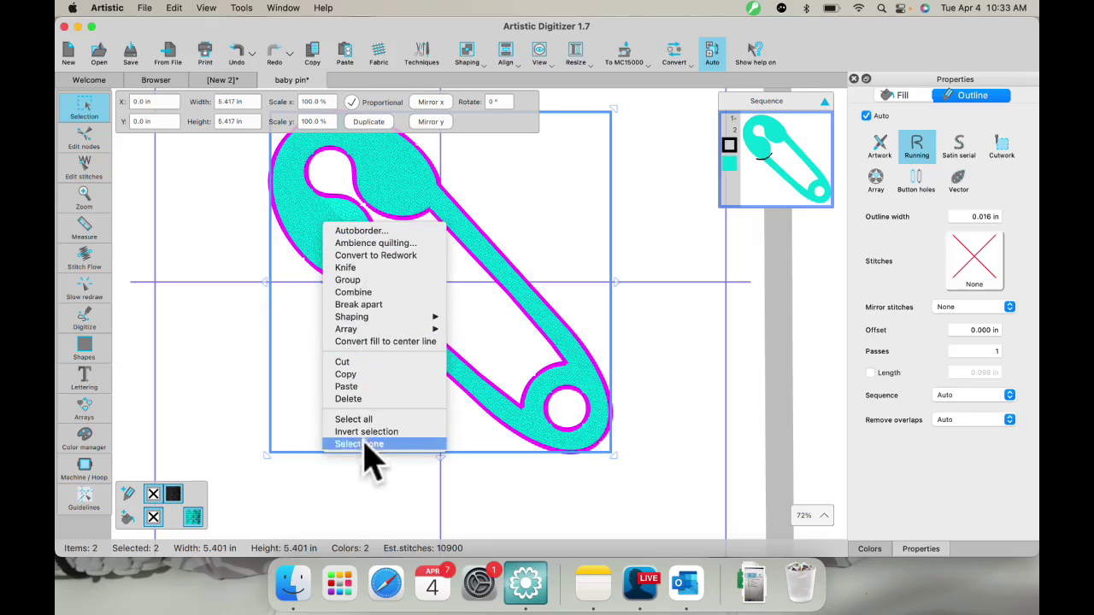
mouse_move(342, 321)
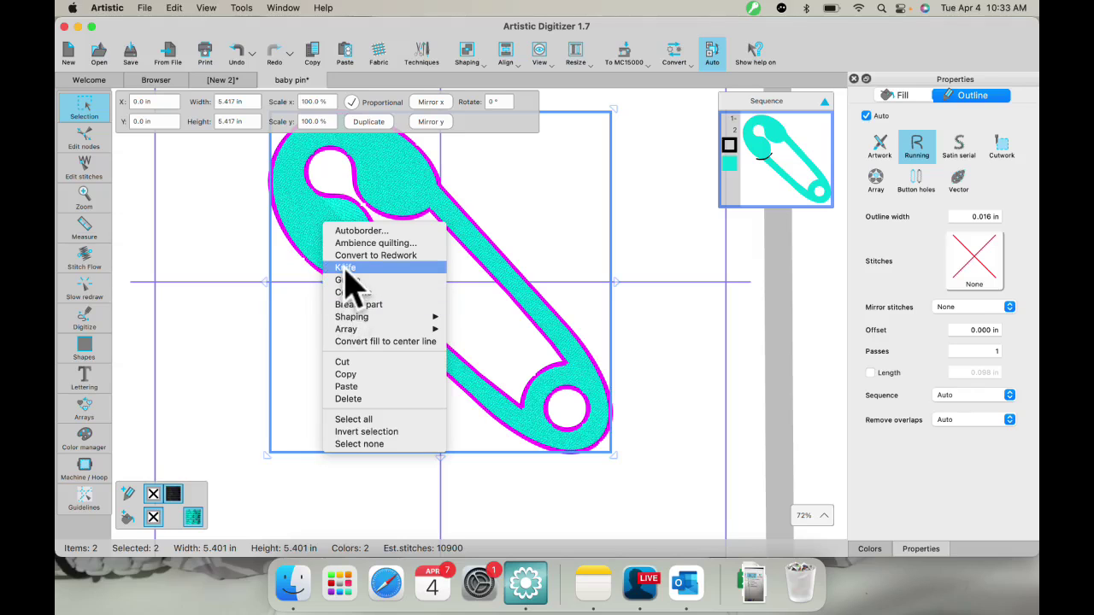
left_click(345, 271)
left_click(171, 268)
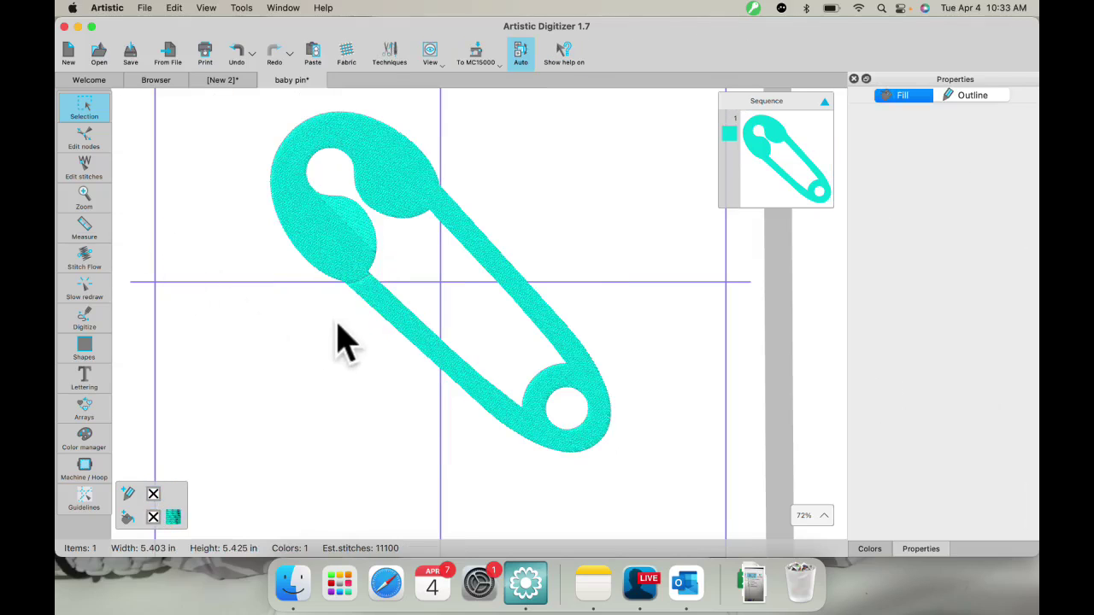
Step: Edit the pin's nodes at the cut, moving the lower arm's two end corners away from the head to open a narrow gap
scroll(365, 286, "up", 5)
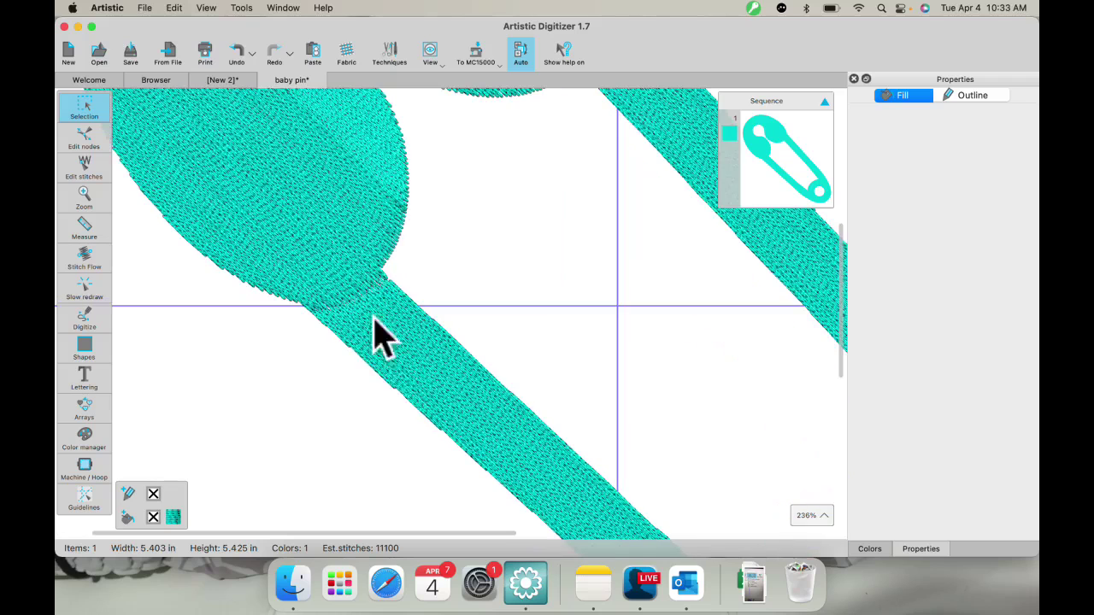
right_click(389, 359)
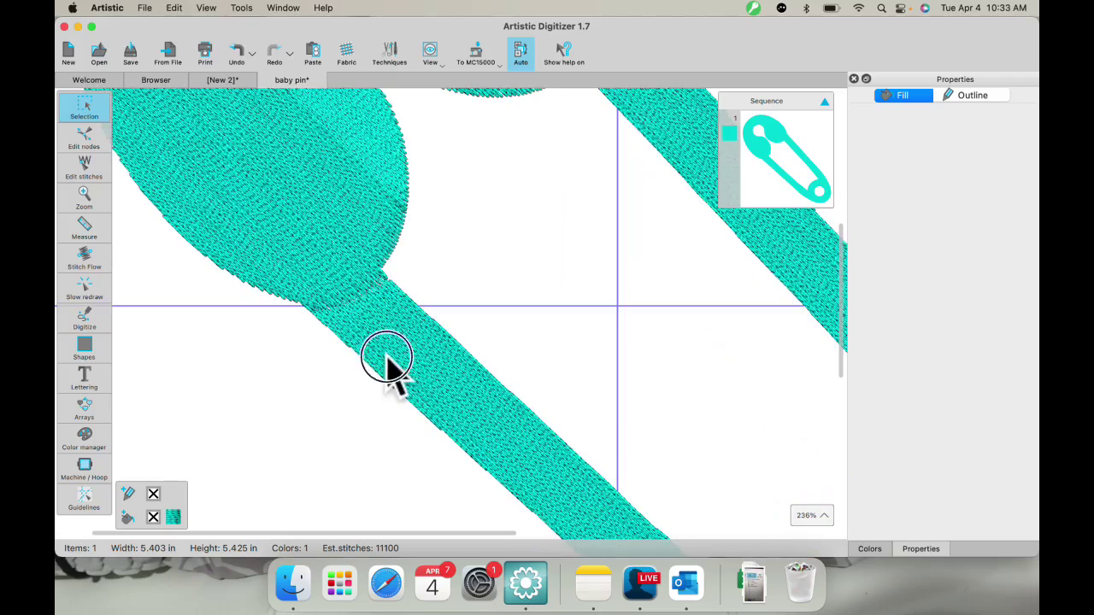
left_click(220, 190)
left_click(268, 179)
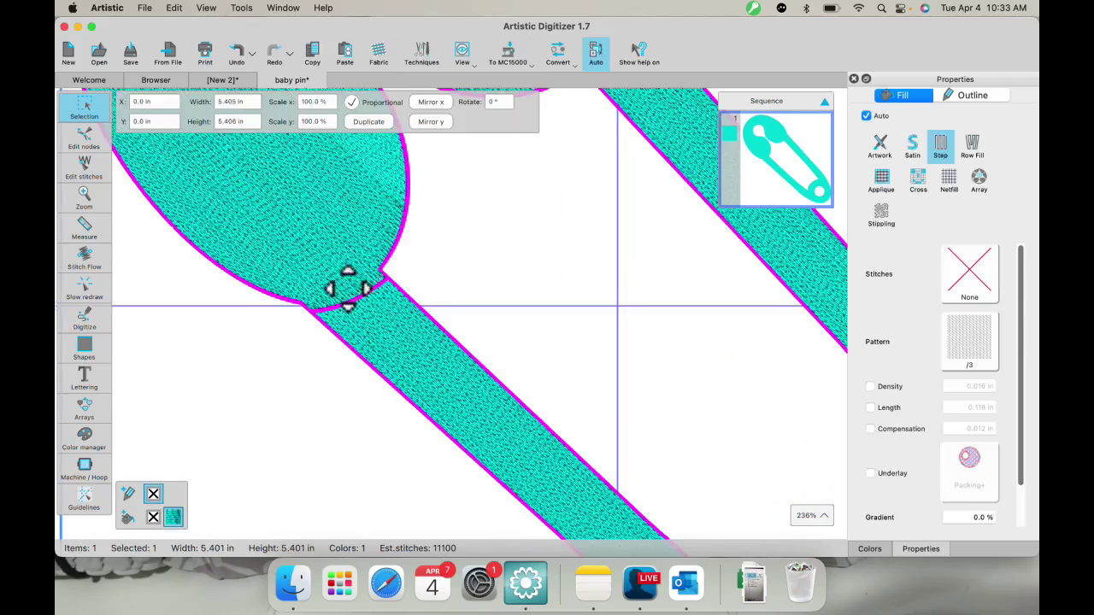
left_click(86, 144)
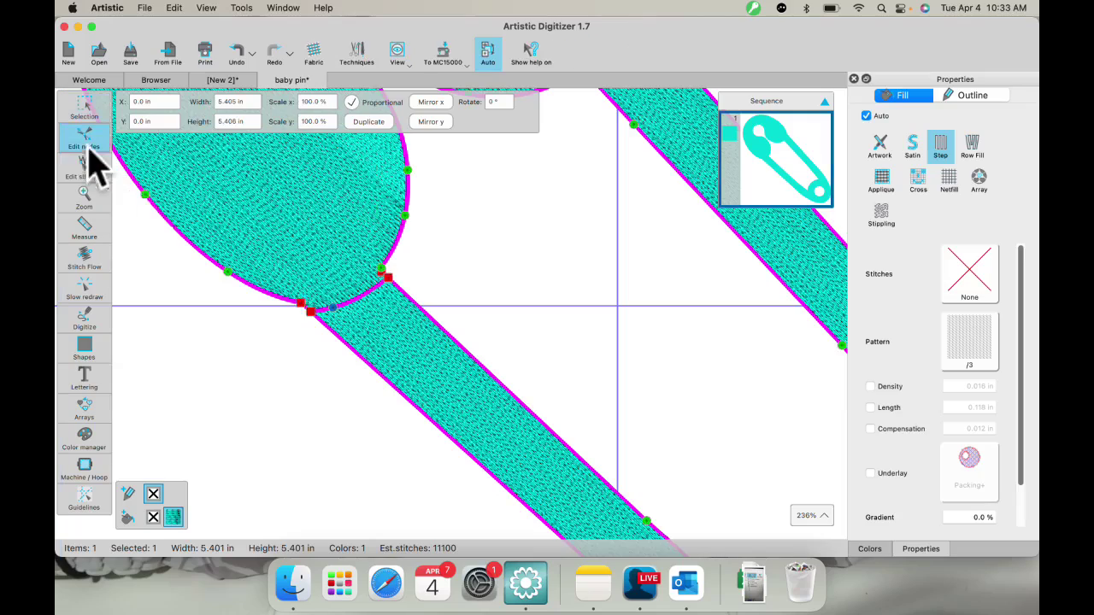
scroll(363, 346, "up", 4)
scroll(364, 342, "up", 1)
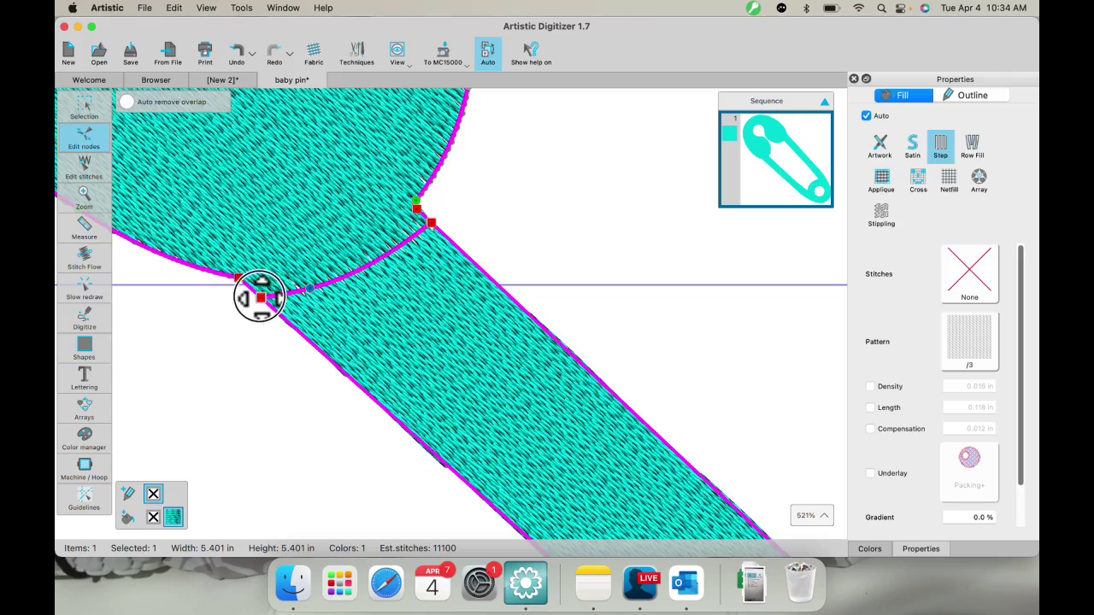
left_click_drag(260, 296, 352, 270)
left_click_drag(441, 227, 433, 244)
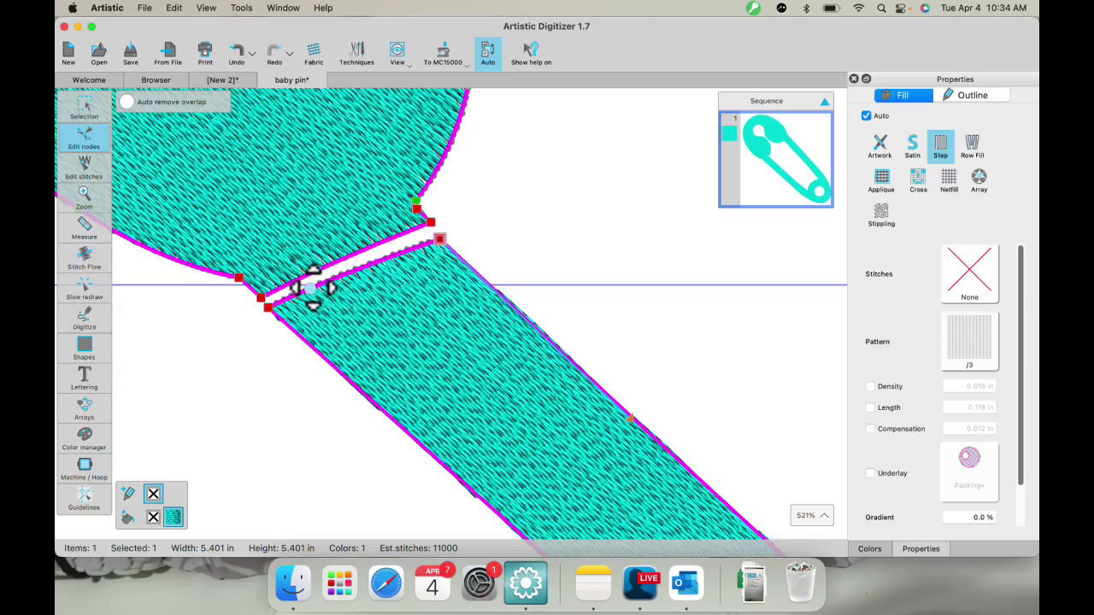
Step: Widen the gap by moving the lower arm's two end corners and the curve node between them further down the arm
scroll(312, 290, "down", 5)
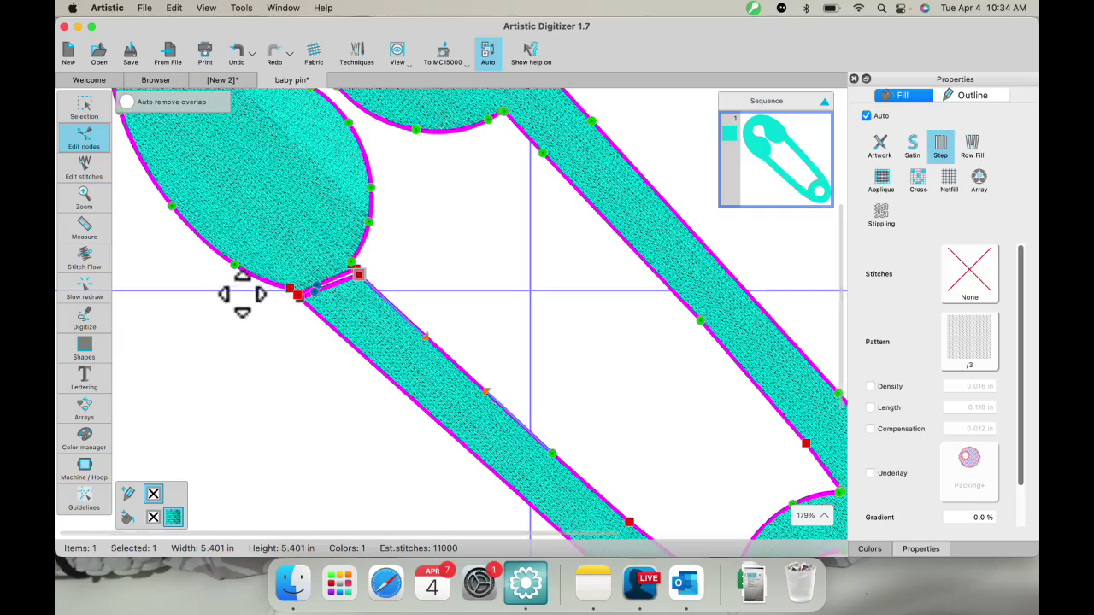
scroll(295, 299, "up", 3)
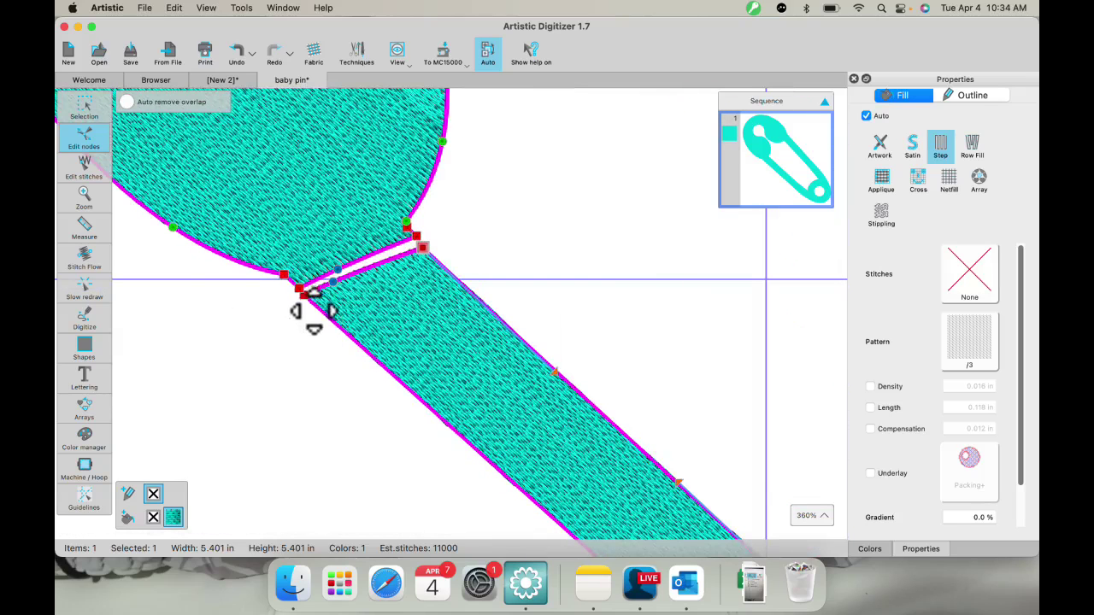
left_click_drag(308, 303, 328, 330)
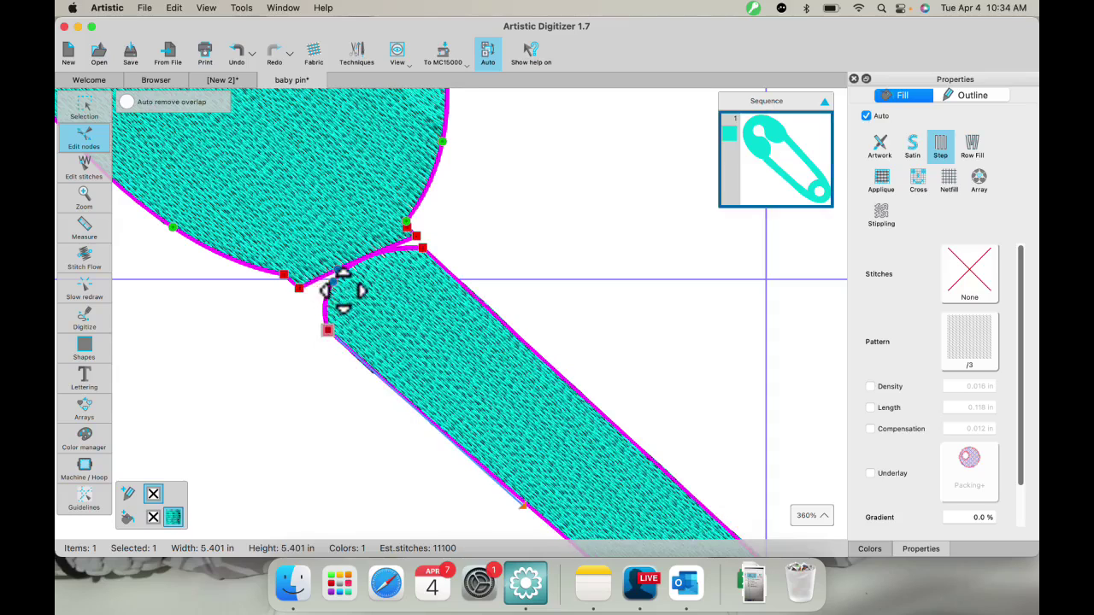
left_click_drag(338, 284, 365, 319)
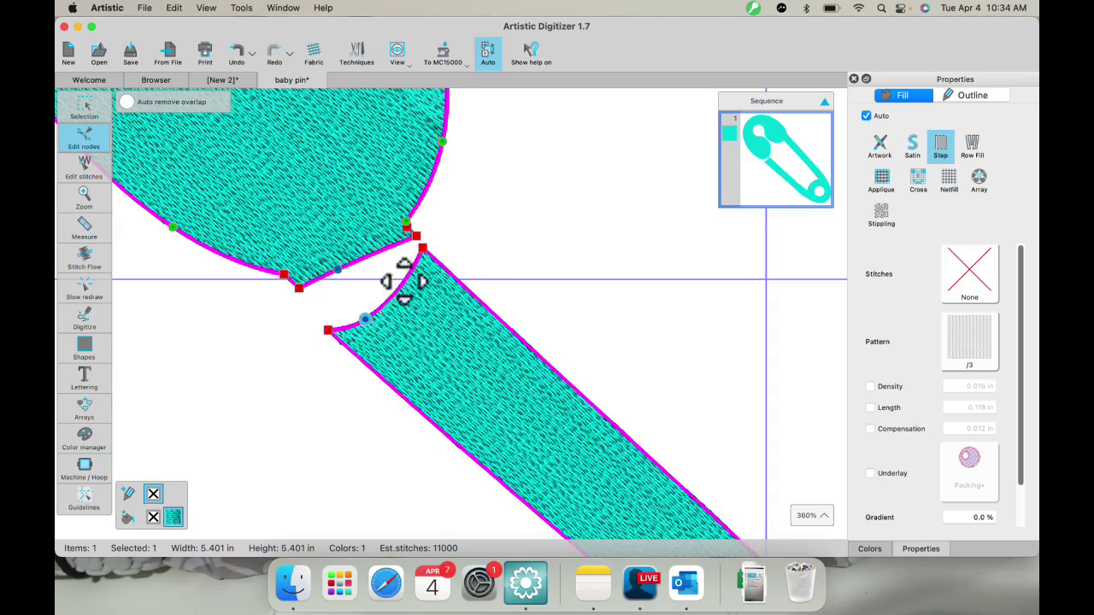
left_click_drag(421, 252, 446, 293)
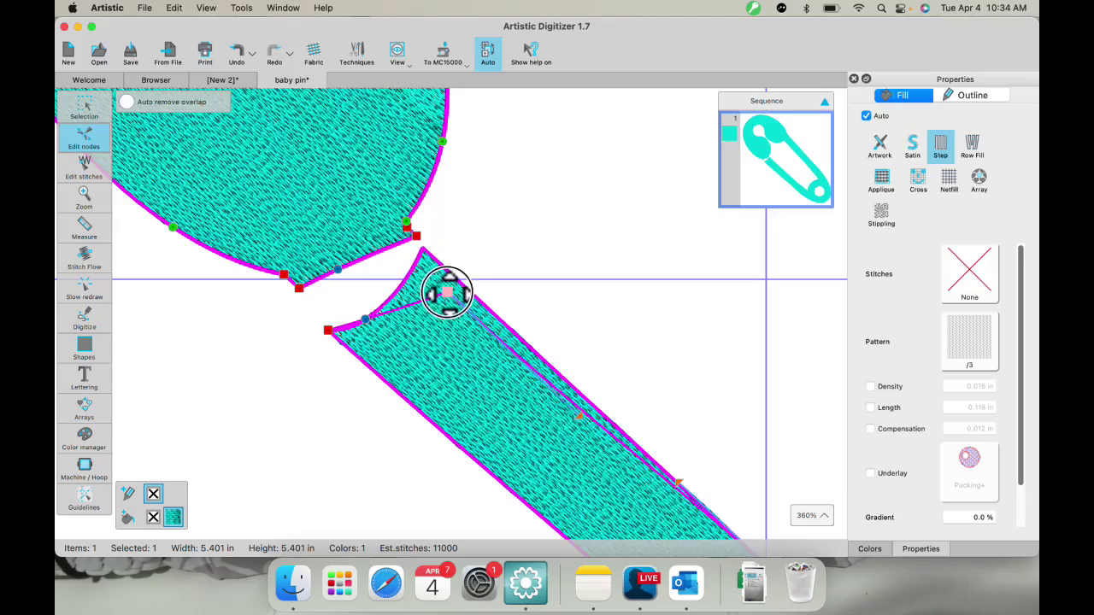
Step: Taper the lower arm's end into a rounded point by moving its inner corner node and adjusting that node's curve handle
scroll(466, 346, "down", 2)
scroll(467, 346, "down", 2)
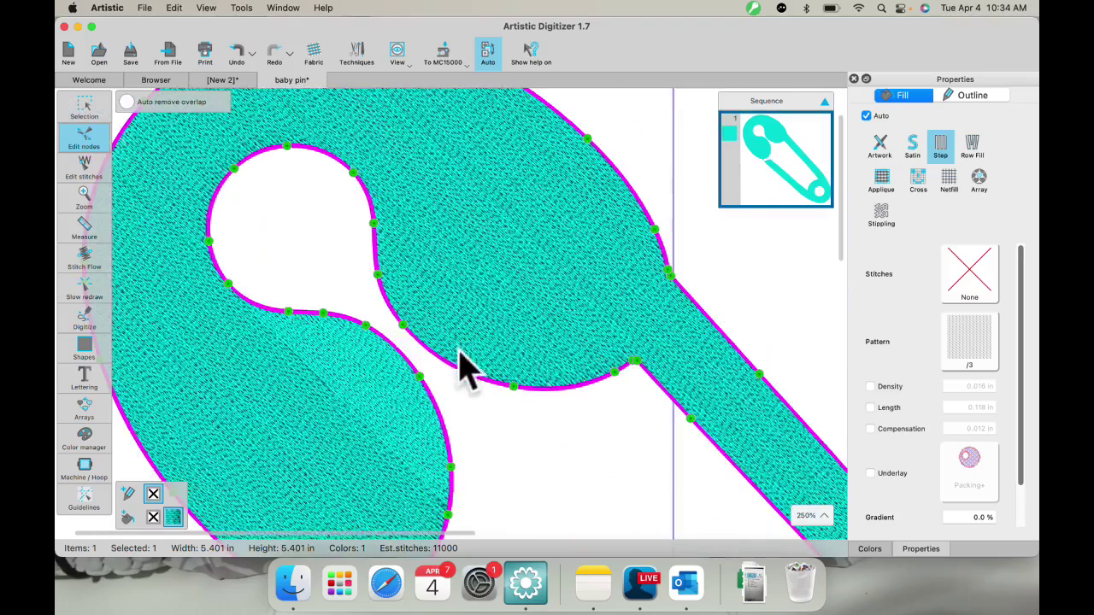
scroll(464, 353, "down", 2)
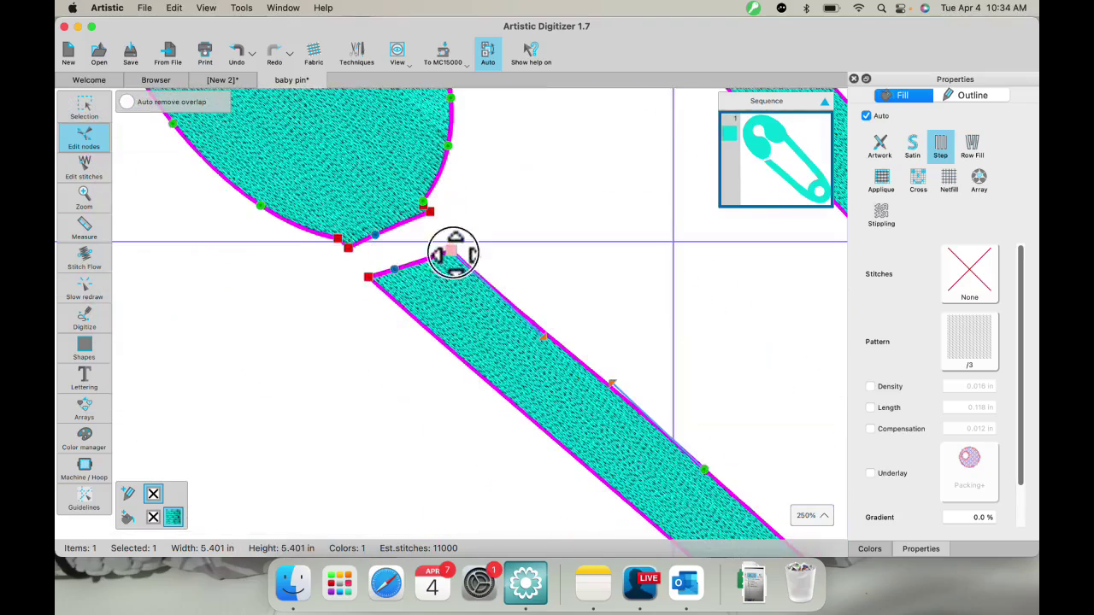
left_click_drag(451, 251, 456, 294)
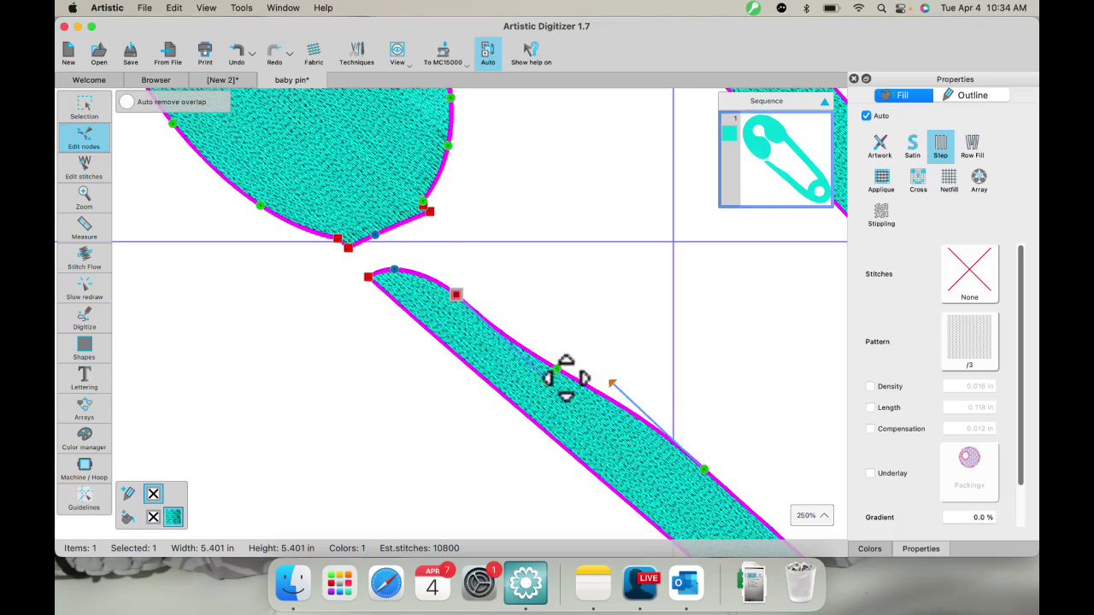
left_click_drag(546, 381, 561, 360)
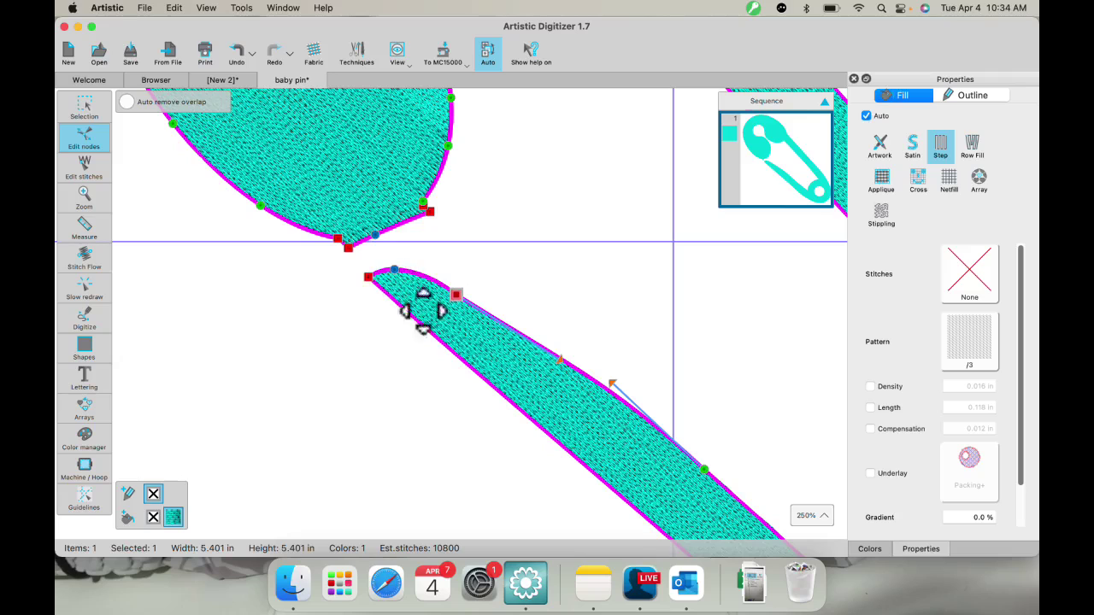
scroll(504, 431, "down", 5)
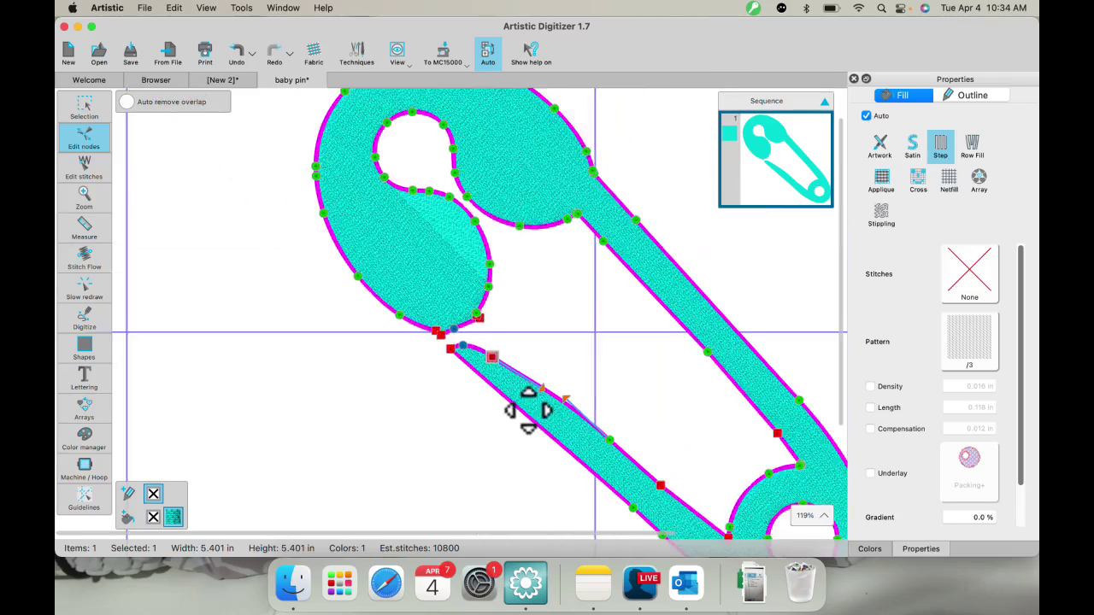
scroll(527, 411, "down", 2)
left_click(85, 106)
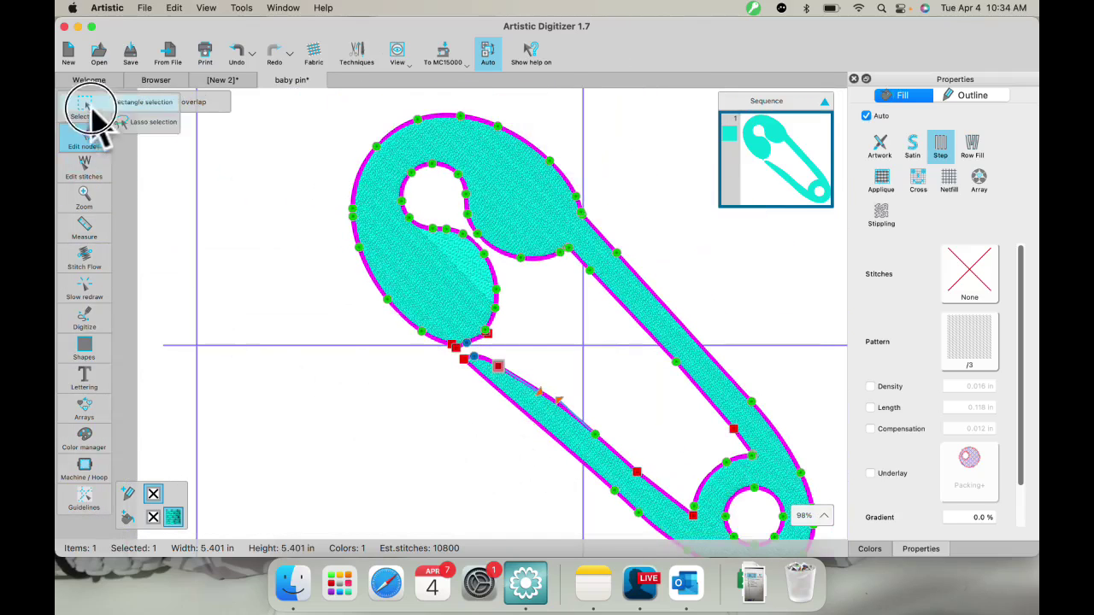
left_click(90, 109)
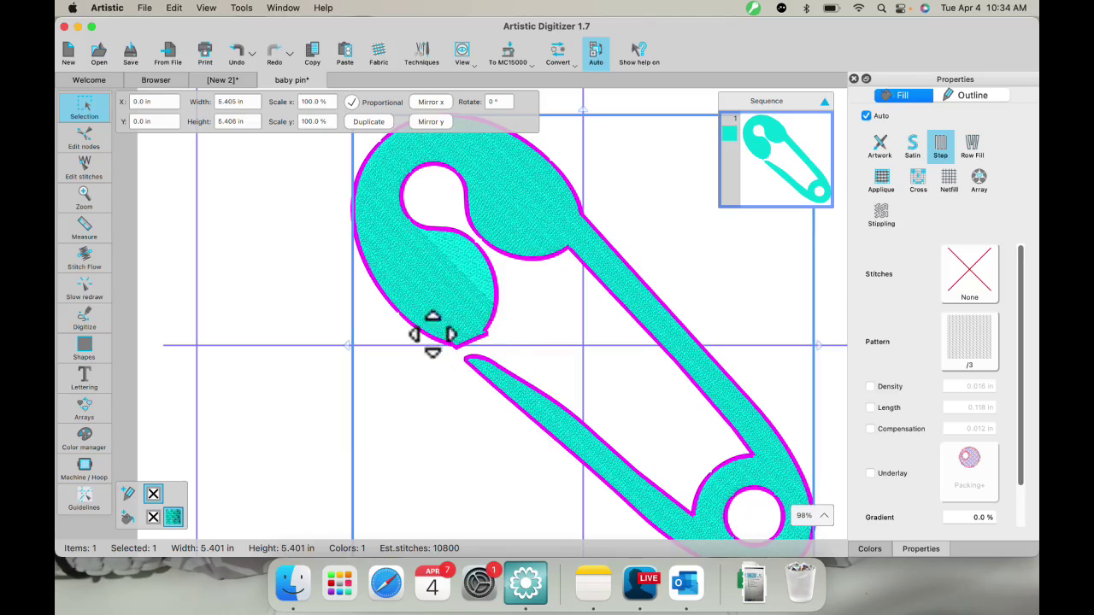
Step: Smooth the bottom of the pin's head by deleting the two protruding corner nodes left by the cut
scroll(453, 418, "up", 5)
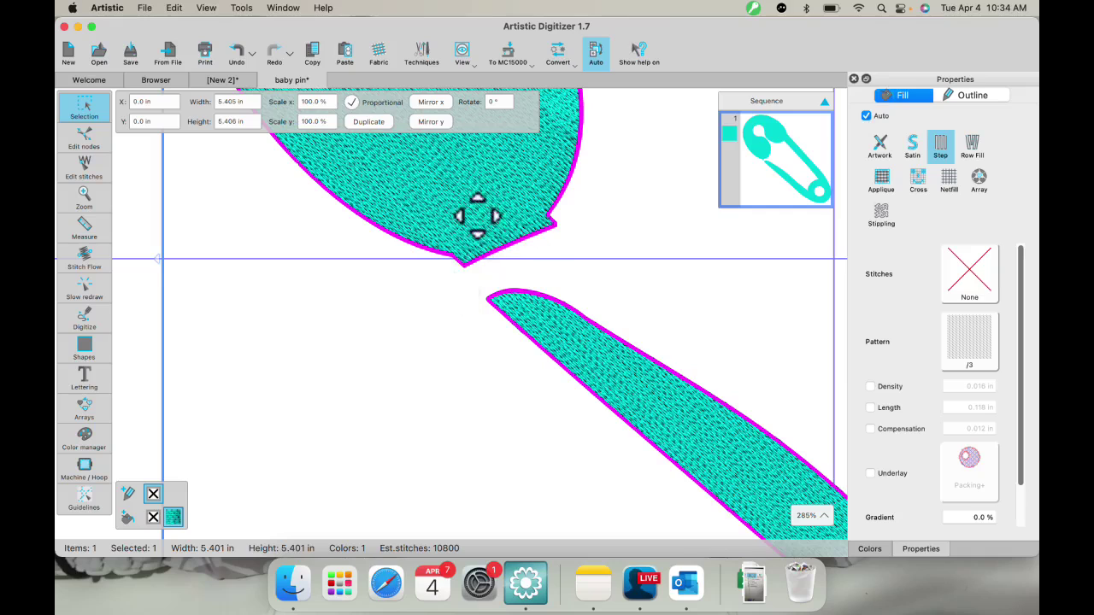
left_click(83, 142)
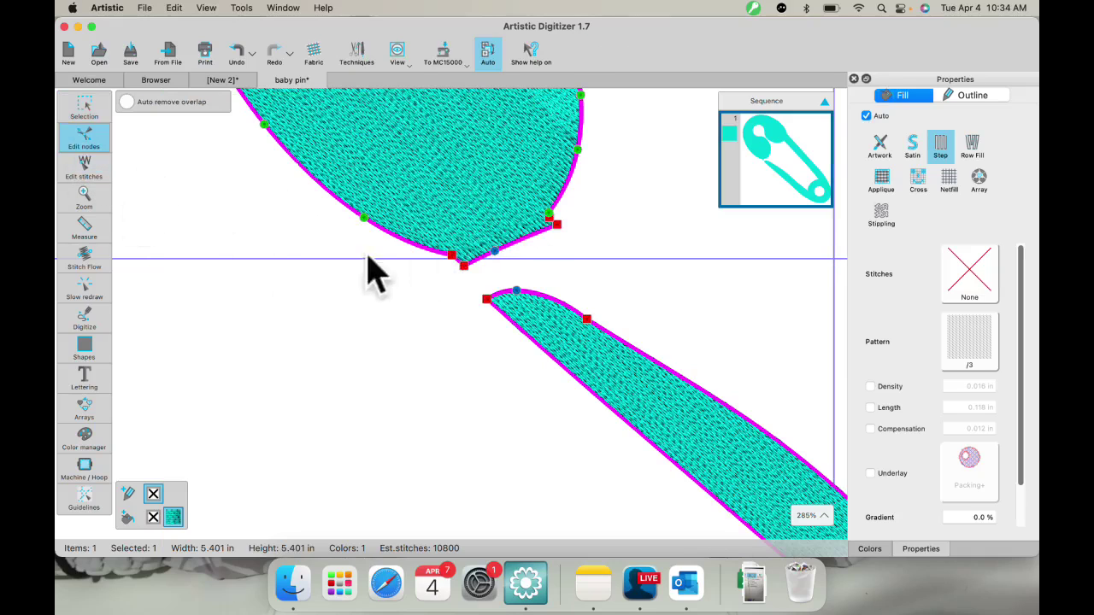
left_click(464, 268)
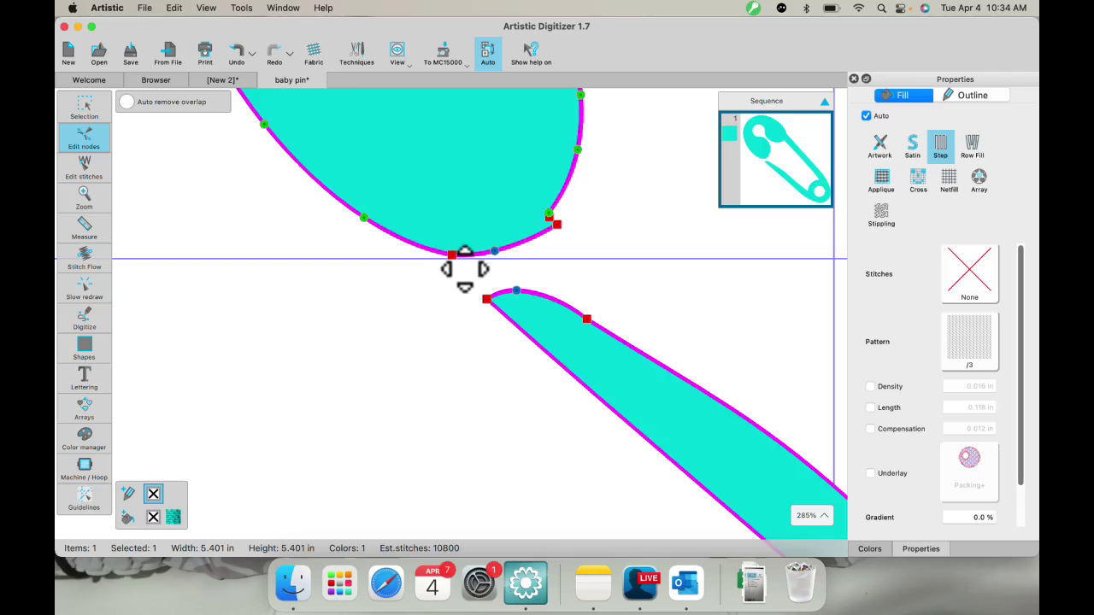
left_click(561, 228)
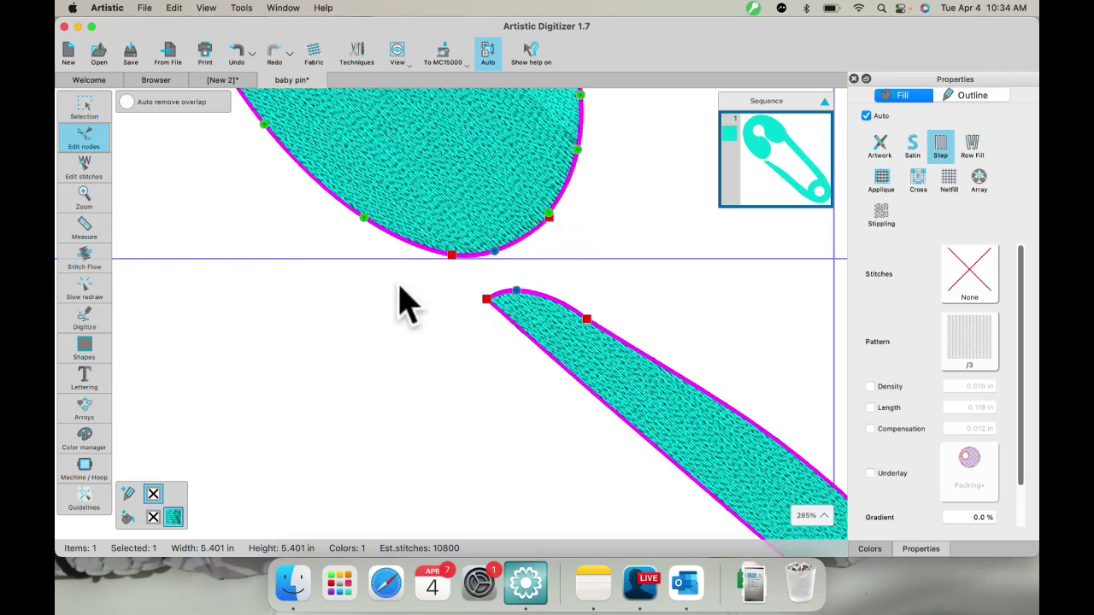
scroll(406, 303, "down", 10)
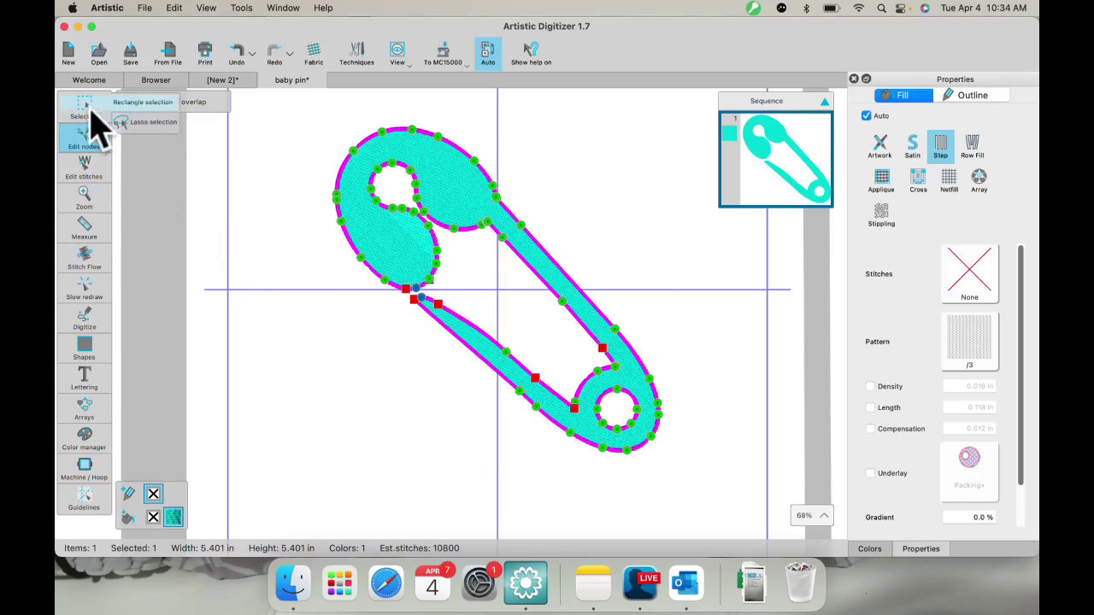
left_click(86, 111)
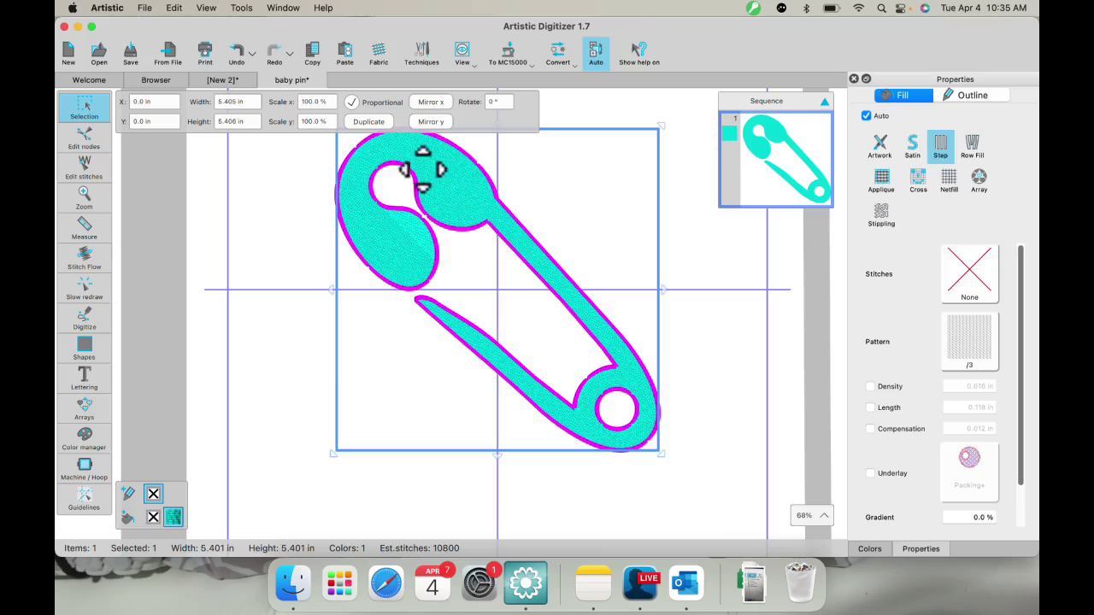
scroll(441, 195, "up", 3)
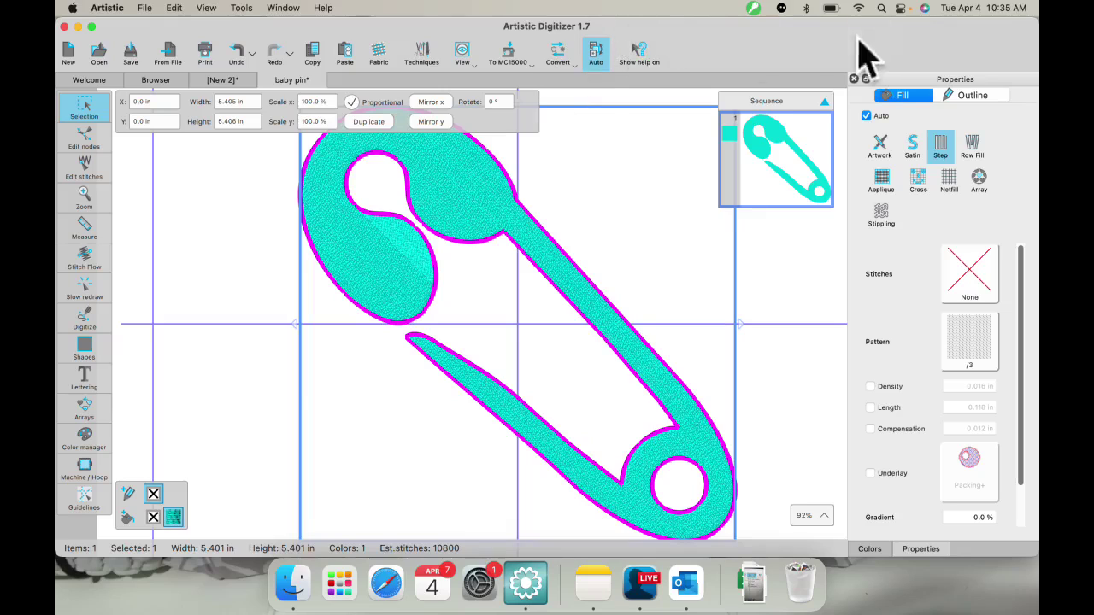
Step: Switch the stitch sequence from Auto to Manual and run the optimizer once with the Advanced technique
left_click(601, 64)
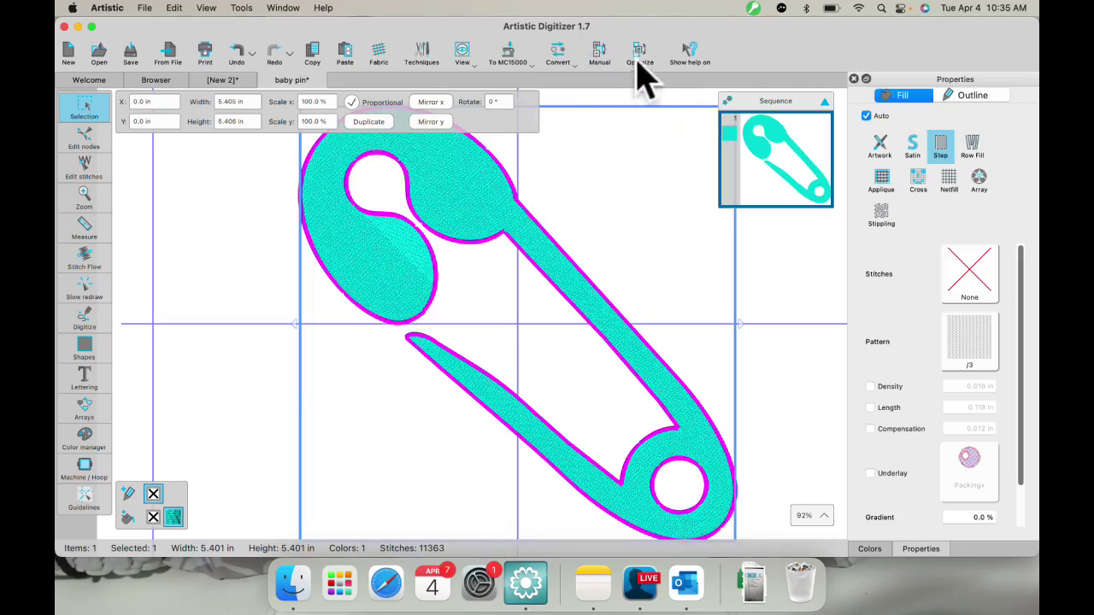
left_click(640, 67)
left_click(426, 294)
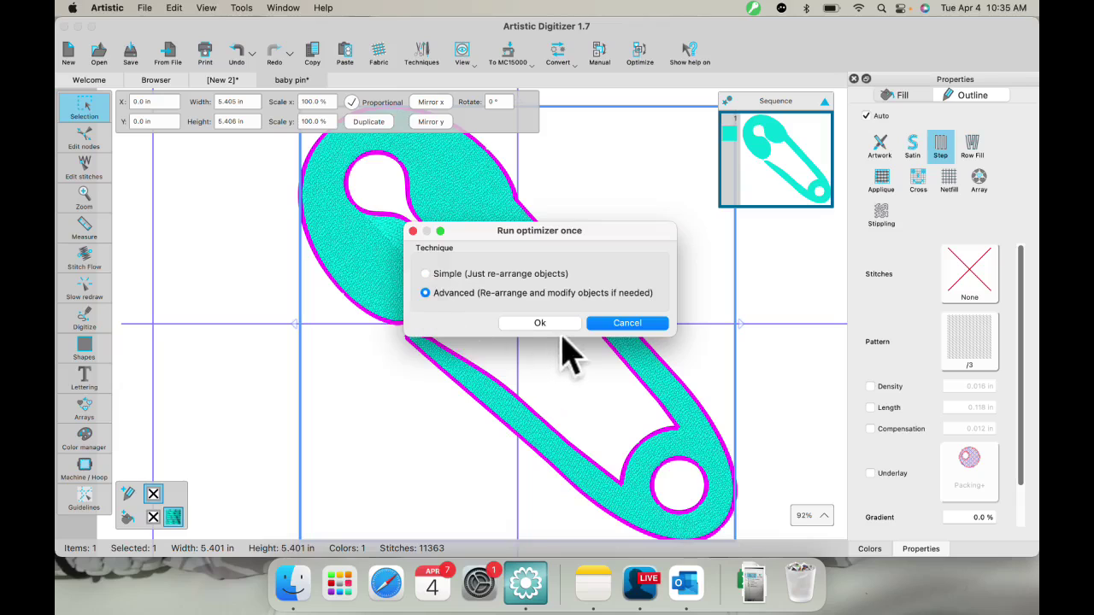
left_click(556, 324)
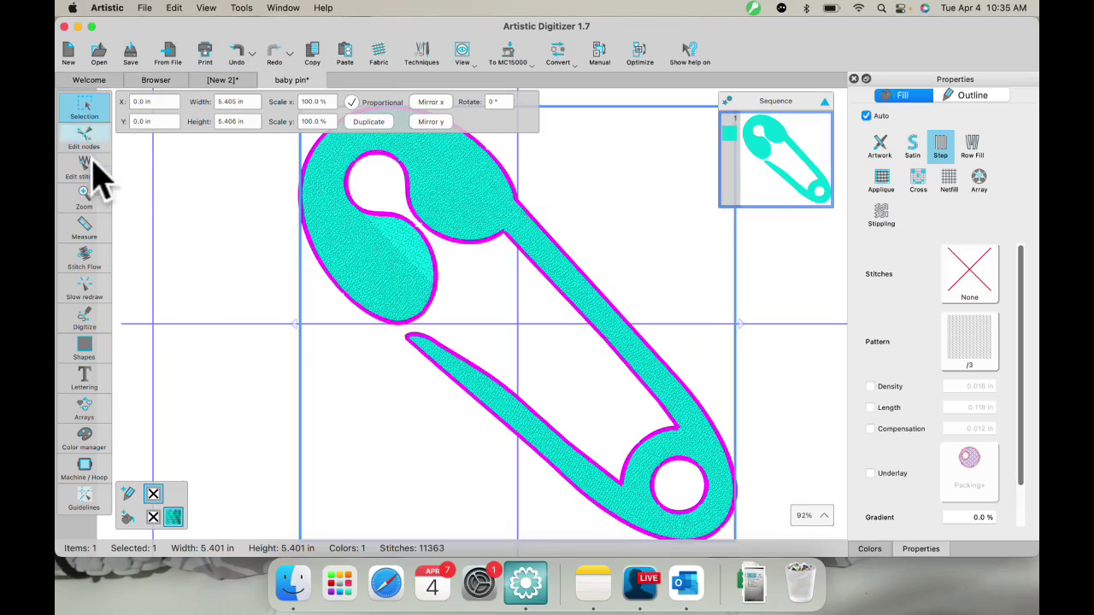
Step: Edit individual stitches by pulling three stitch points out from the upper edge of the pin's lower arm
left_click(92, 171)
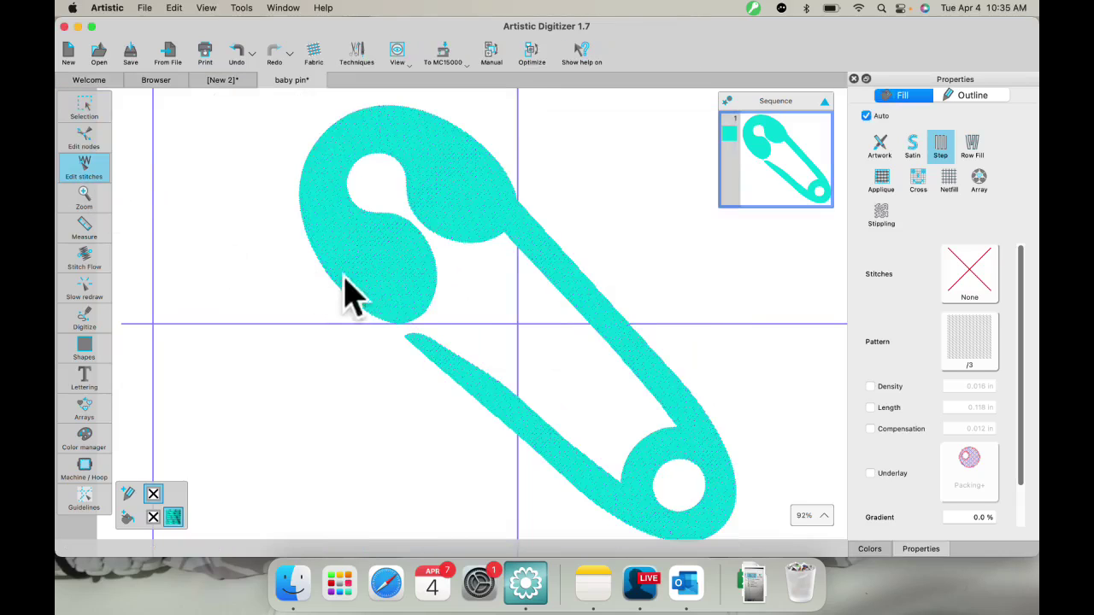
scroll(445, 381, "up", 5)
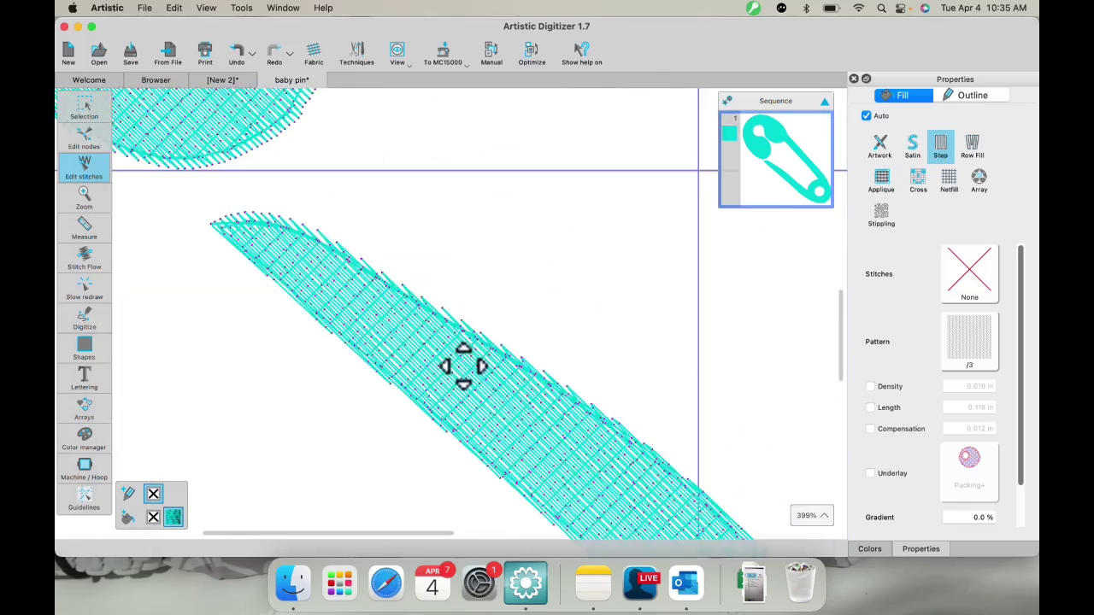
scroll(463, 366, "up", 2)
scroll(437, 350, "up", 1)
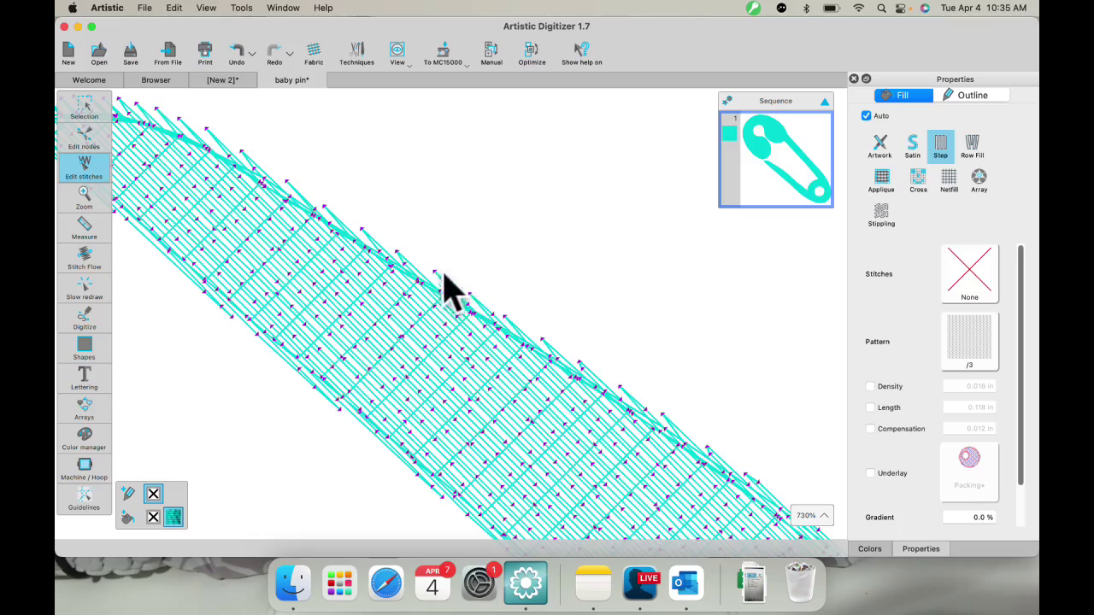
left_click_drag(438, 272, 453, 169)
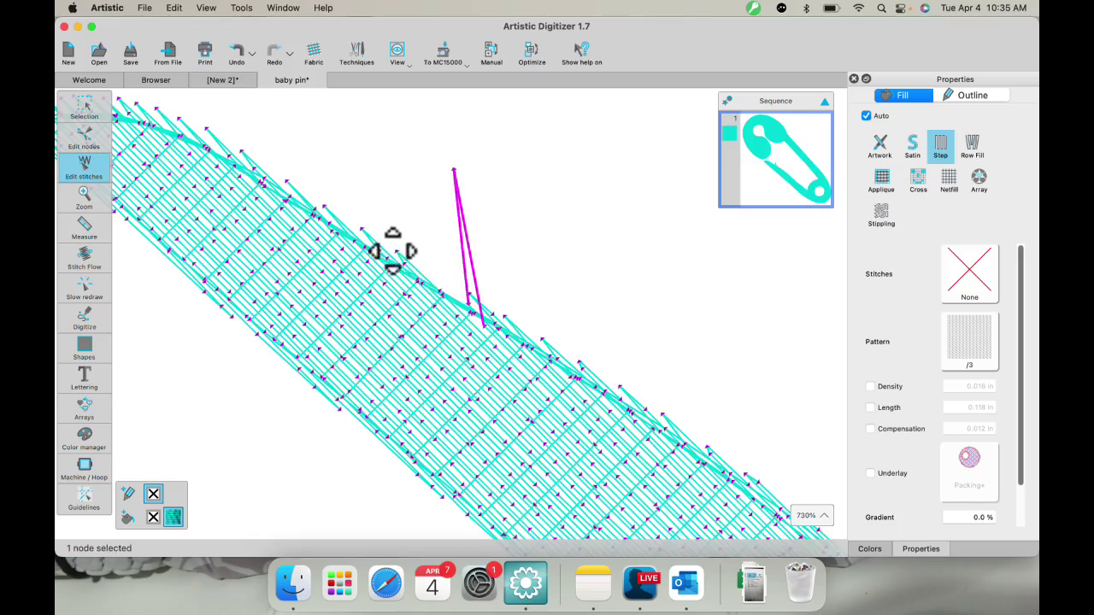
left_click_drag(391, 251, 432, 204)
left_click_drag(376, 252, 389, 192)
Step: Select a block of stitches further down the lower arm, shift it out beyond the arm's upper edge, and leave stitch editing
left_click_drag(518, 290, 769, 487)
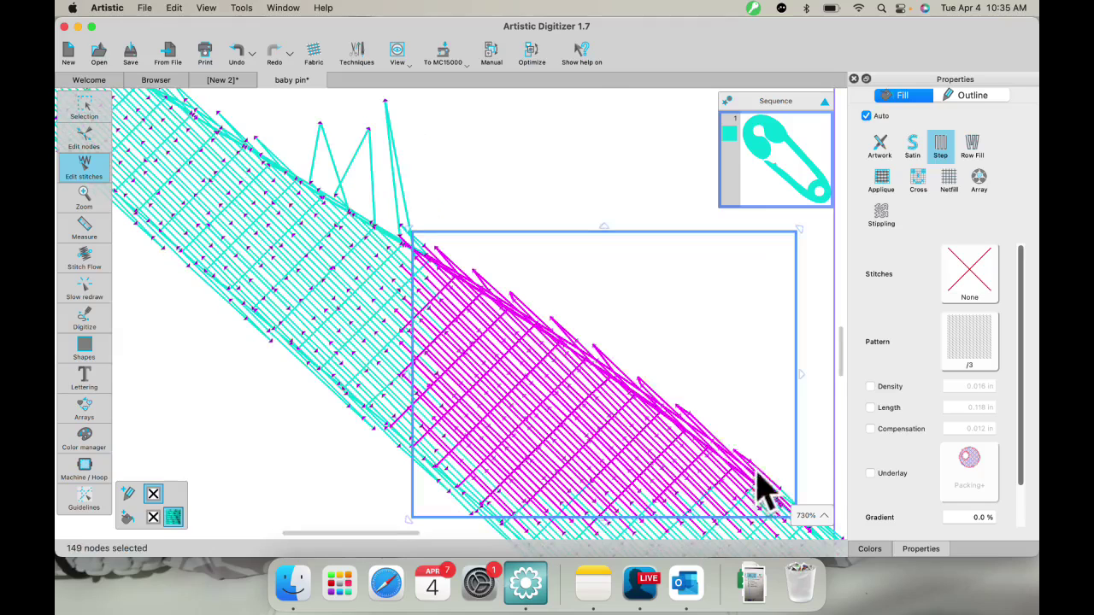
left_click(623, 256)
left_click_drag(437, 233, 711, 446)
left_click_drag(591, 236, 654, 146)
left_click(99, 106)
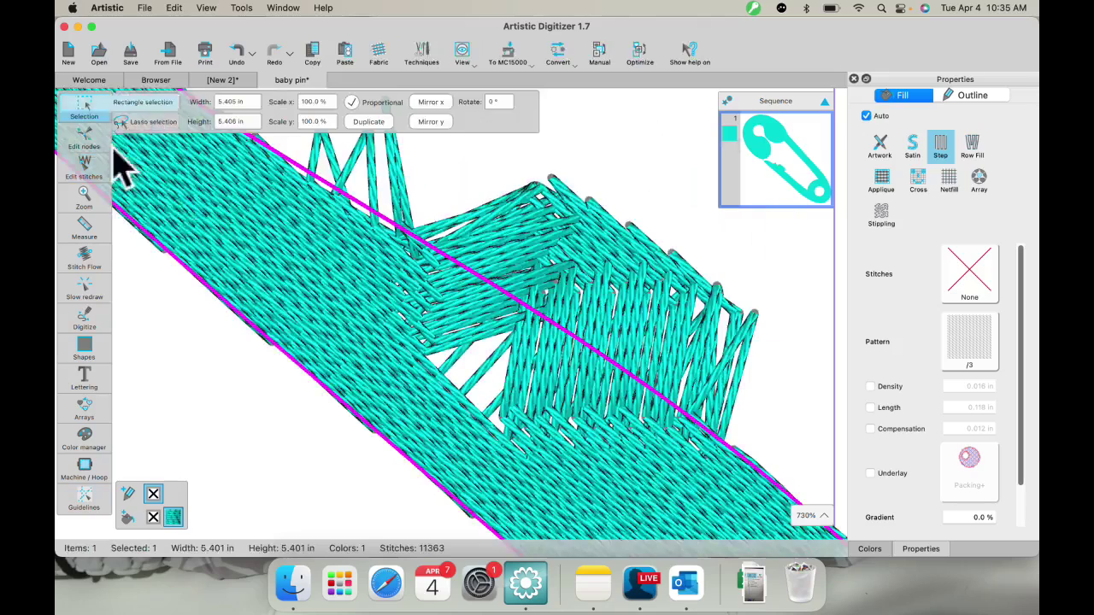
scroll(290, 350, "down", 8)
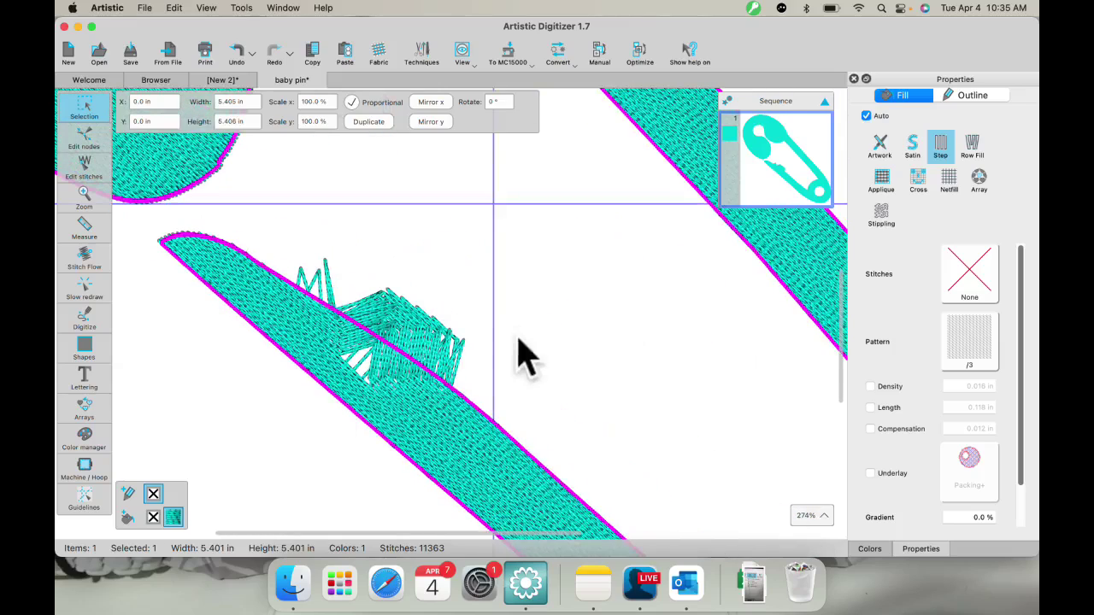
left_click(518, 354)
left_click(193, 164)
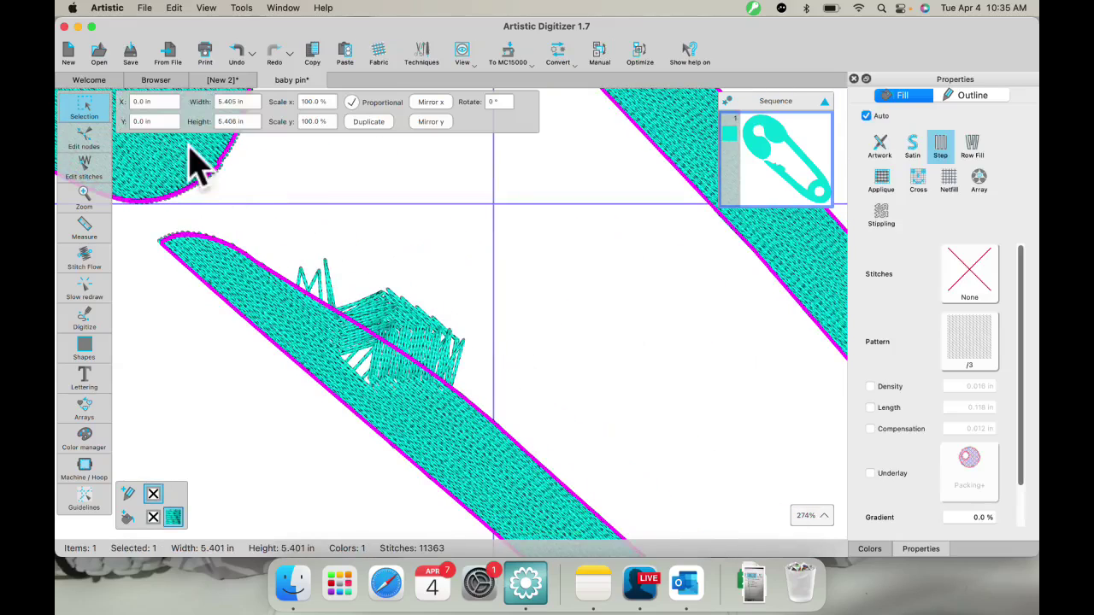
Step: Try to narrow the stitch-edited lower arm by selecting the three nodes midway along it and shrinking their selection box
left_click(96, 145)
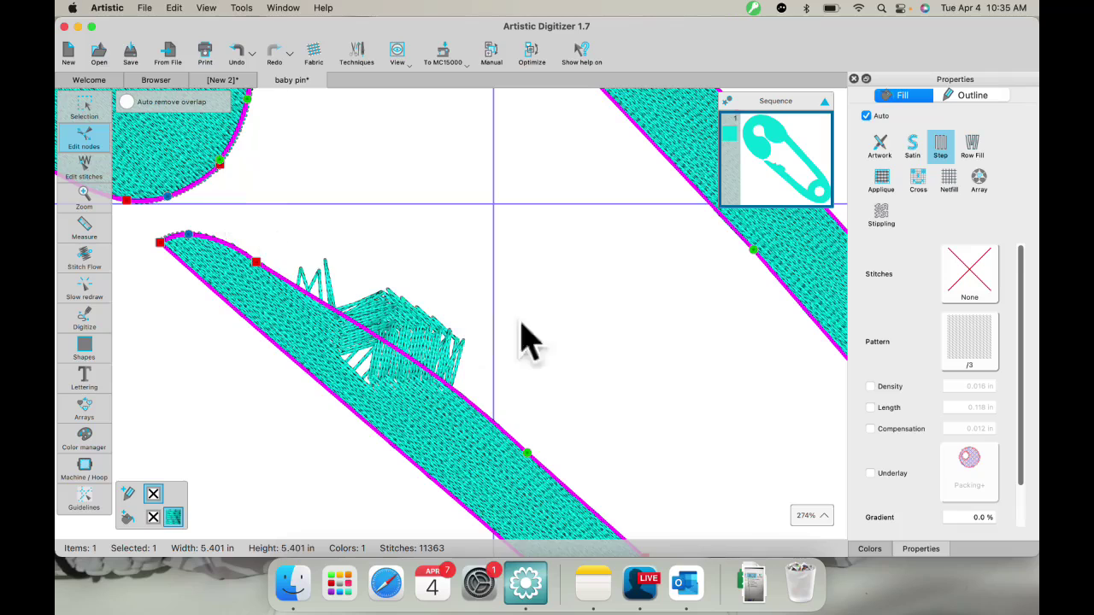
scroll(529, 380, "down", 4)
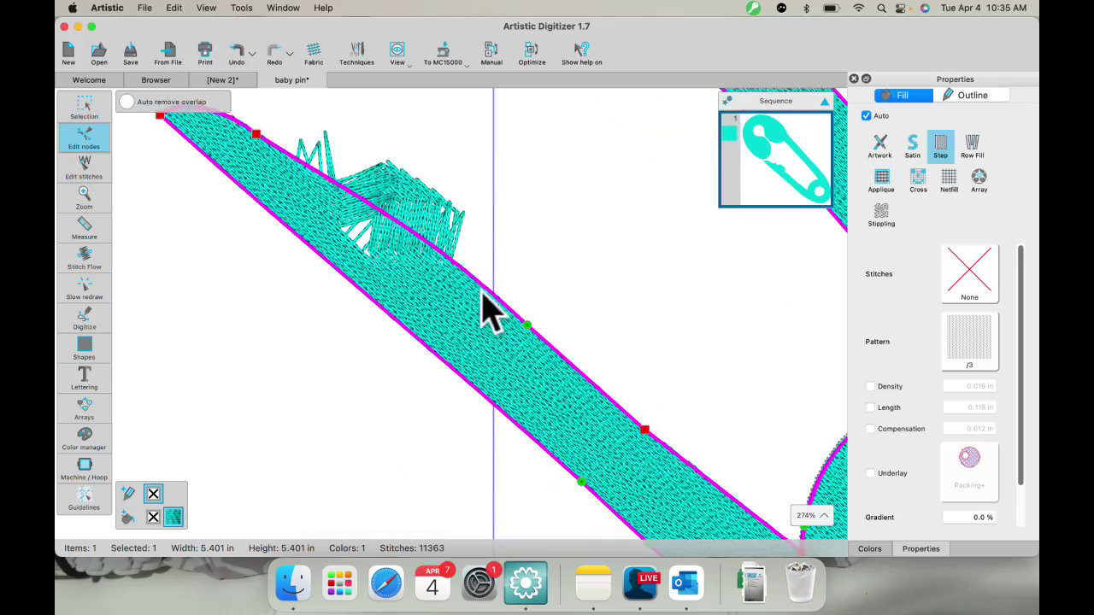
left_click_drag(484, 308, 452, 224)
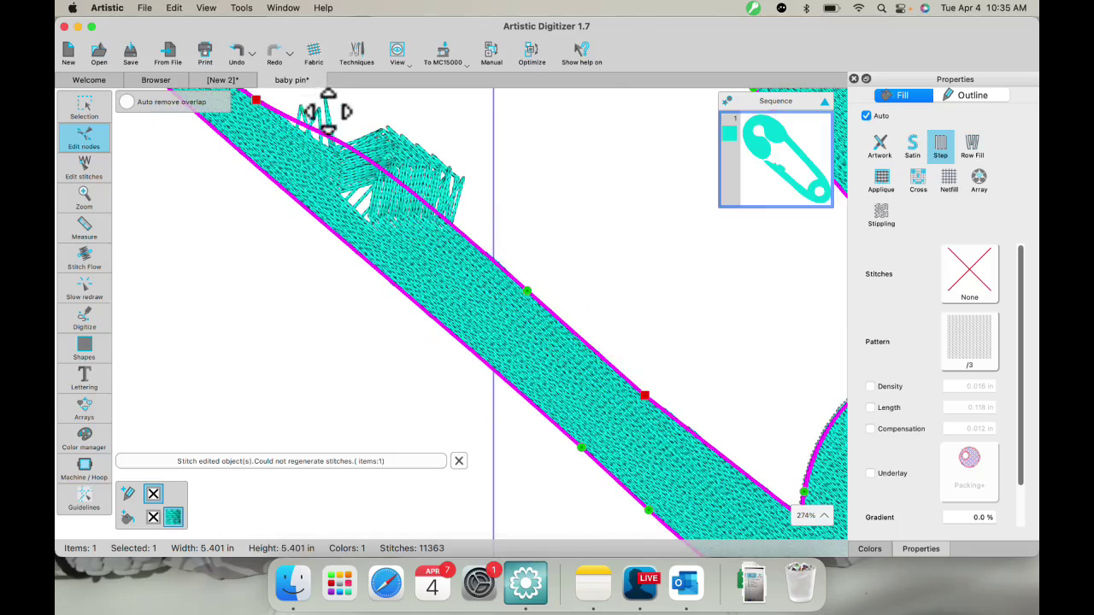
left_click_drag(333, 109, 628, 427)
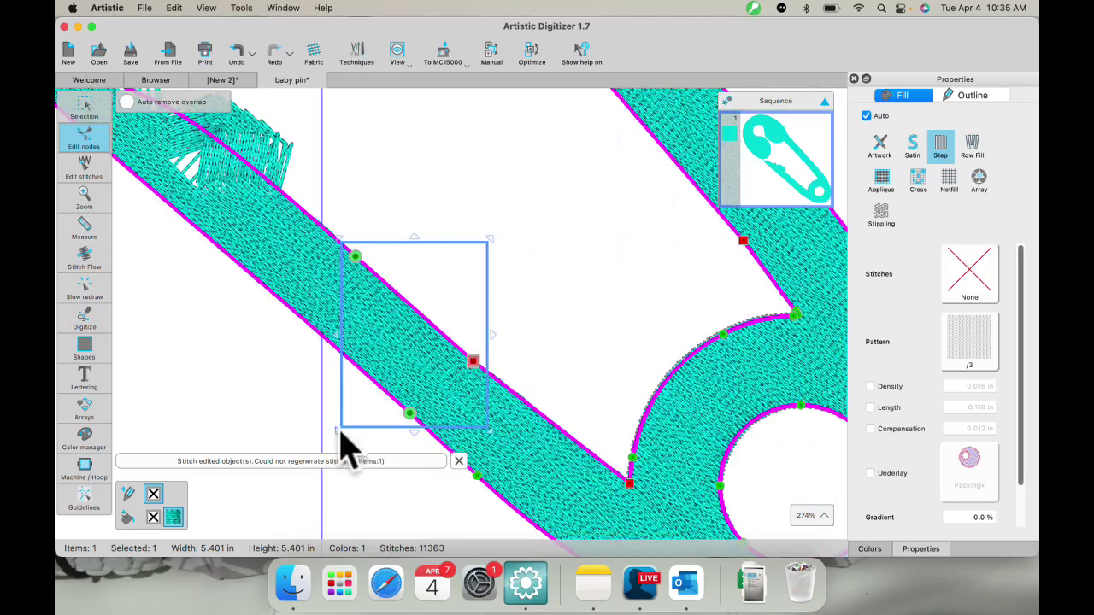
left_click_drag(340, 430, 359, 405)
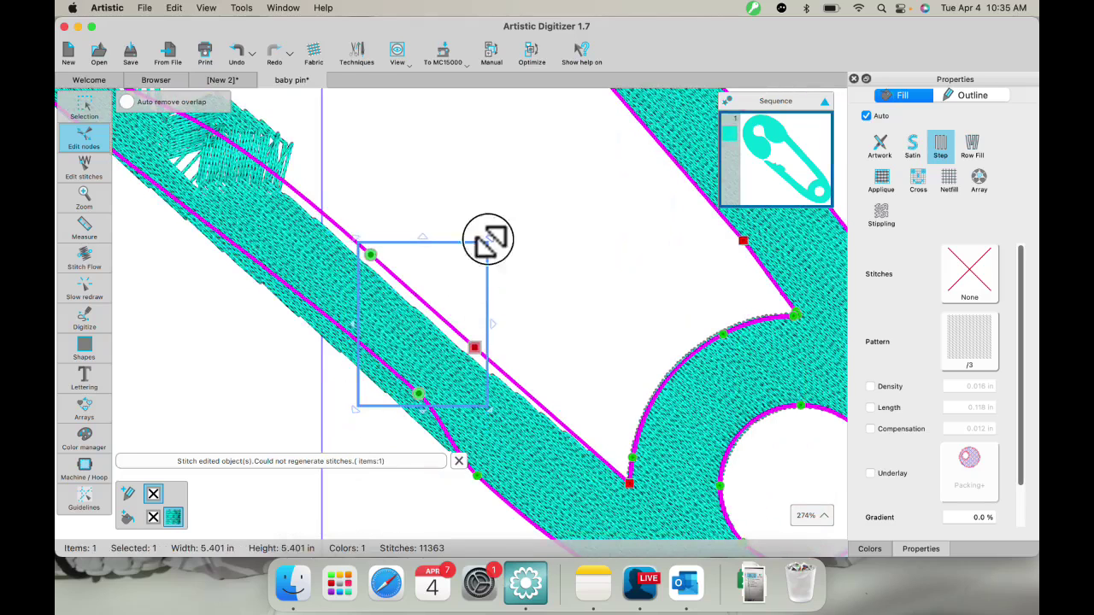
left_click_drag(487, 242, 462, 275)
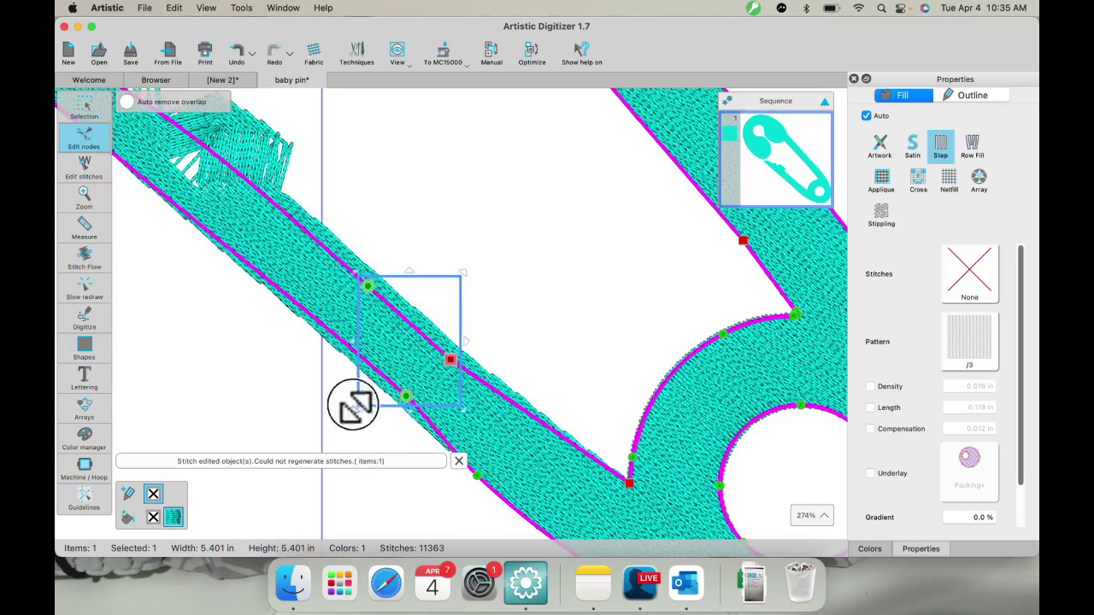
left_click_drag(356, 402, 392, 371)
left_click_drag(439, 288, 438, 309)
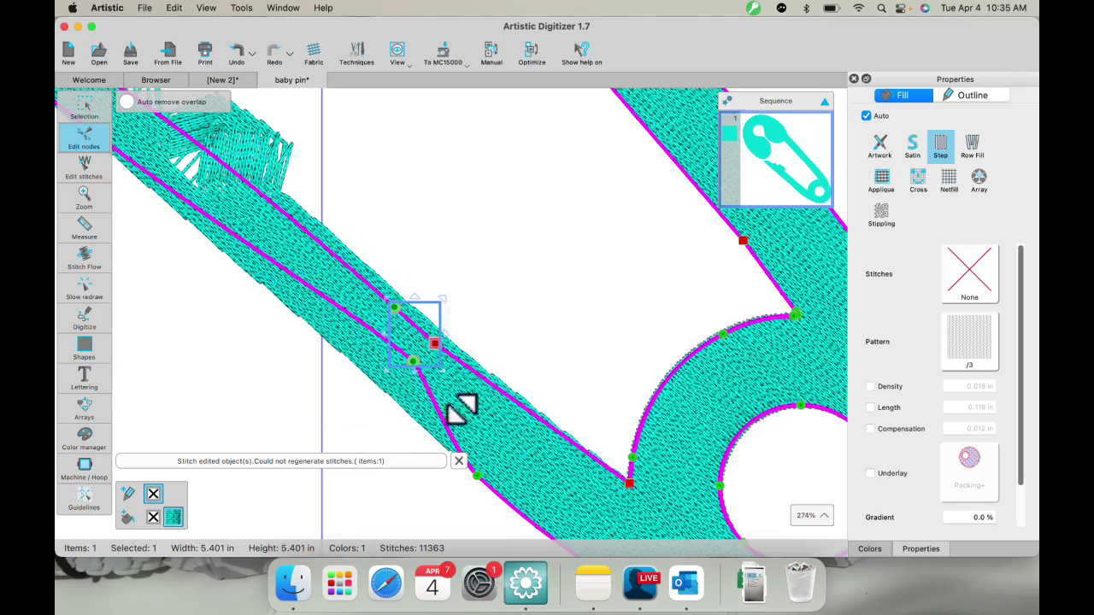
left_click(458, 461)
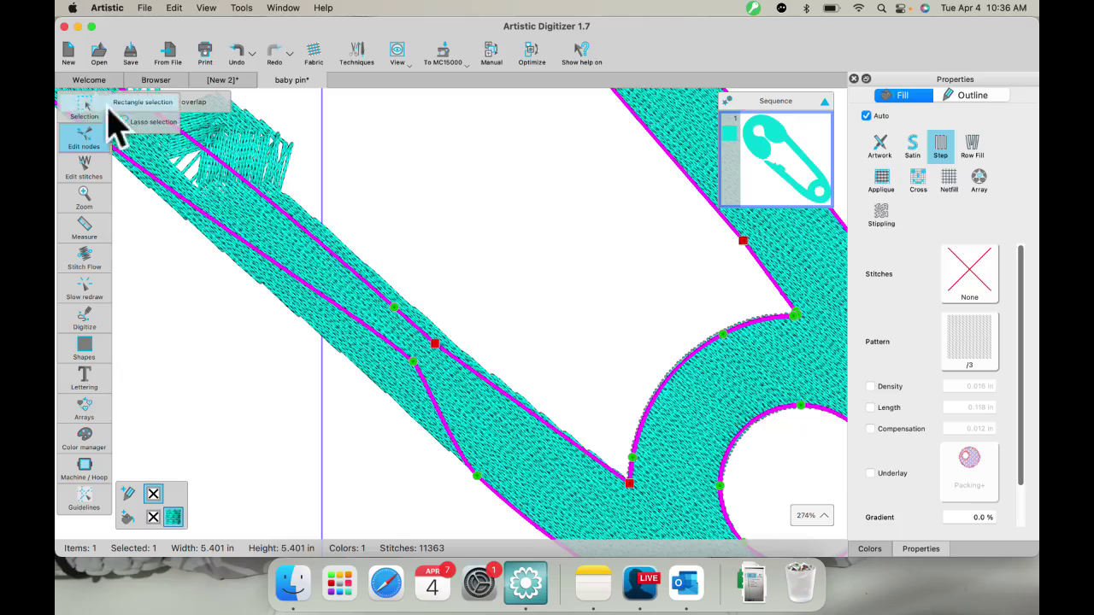
Step: Try to bulge the lower arm's underside by moving its middle curve node outward, away from the stitches
left_click(83, 106)
scroll(385, 376, "down", 5)
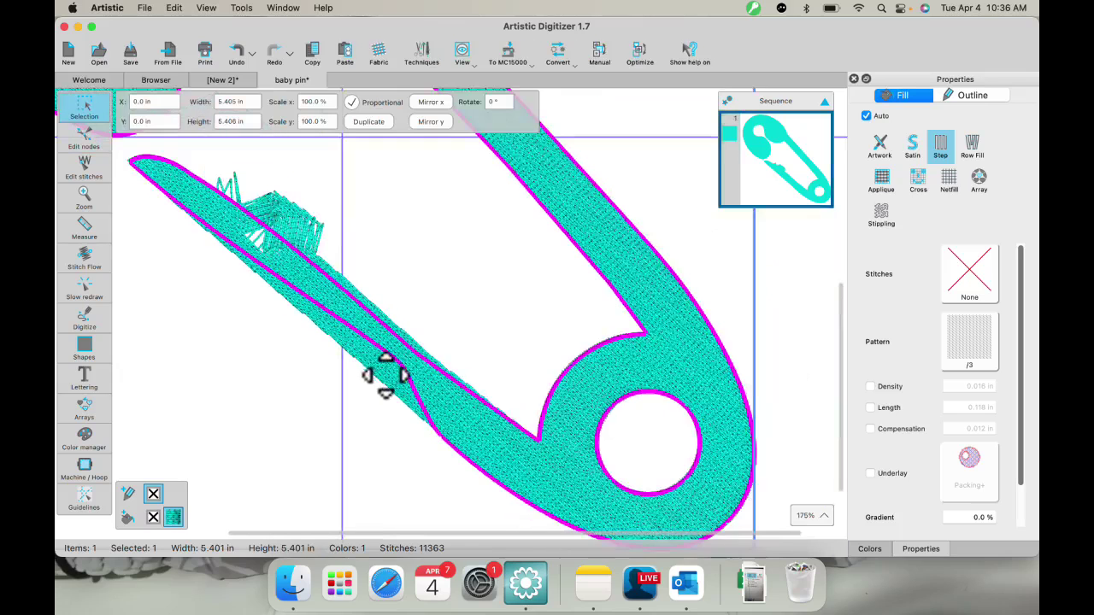
left_click(384, 395)
left_click(453, 418)
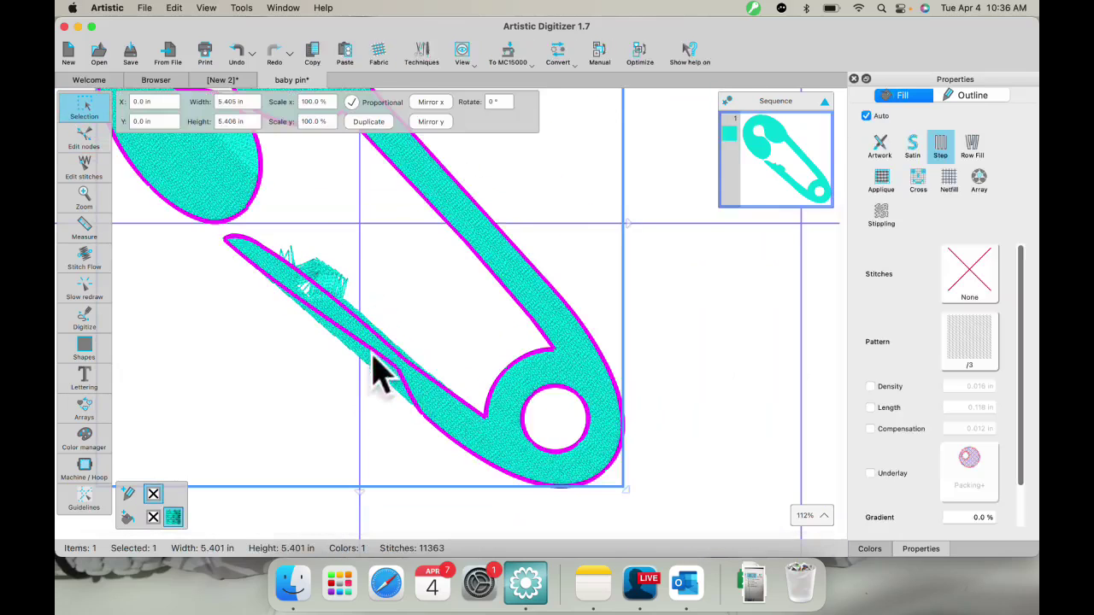
left_click(84, 140)
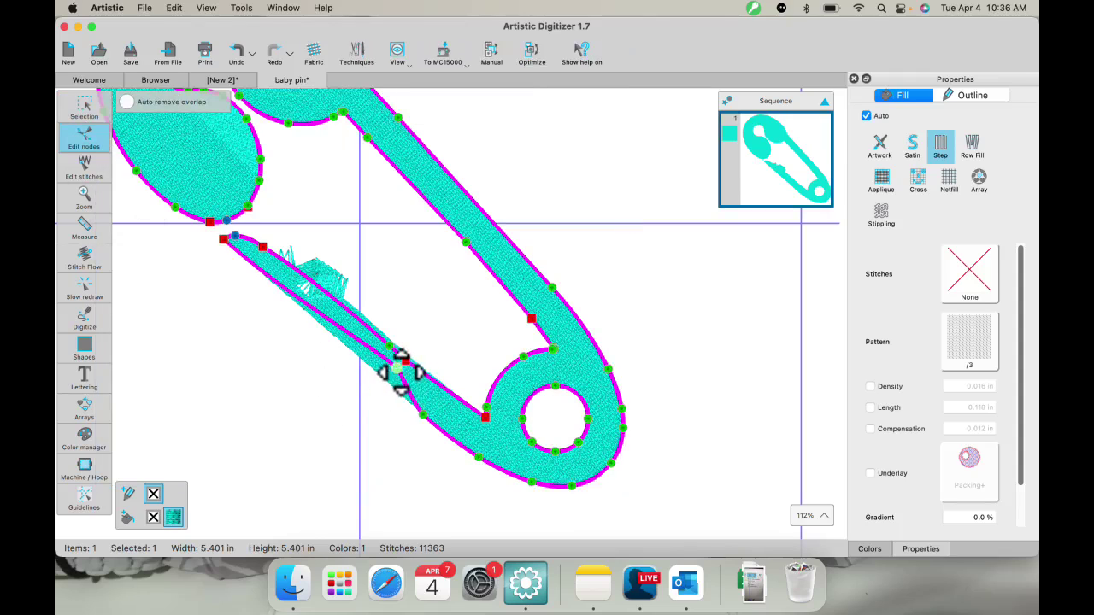
left_click_drag(399, 369, 328, 394)
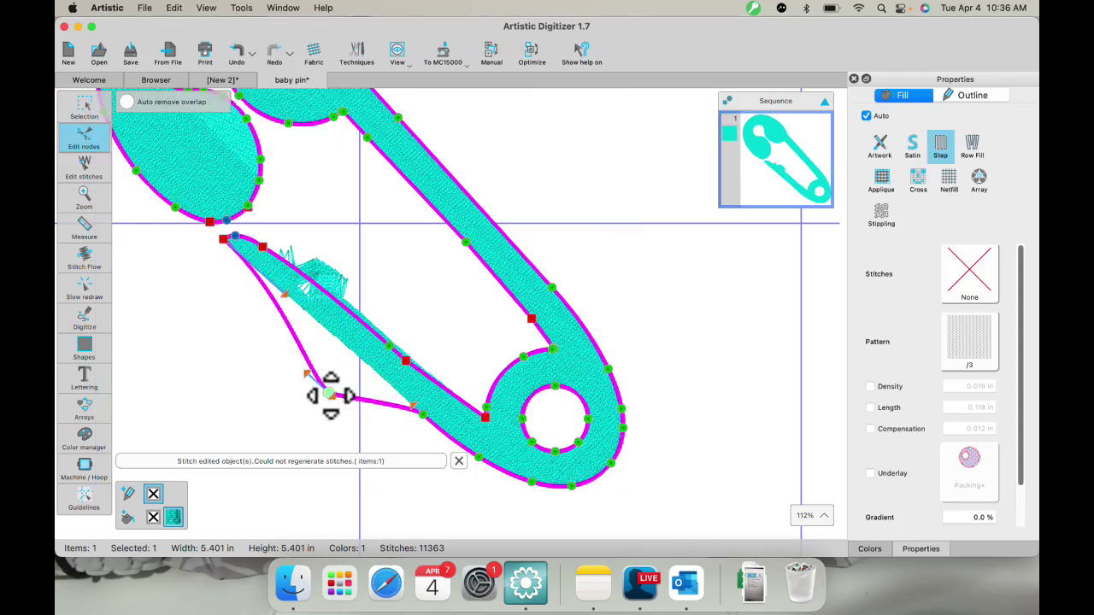
left_click(458, 460)
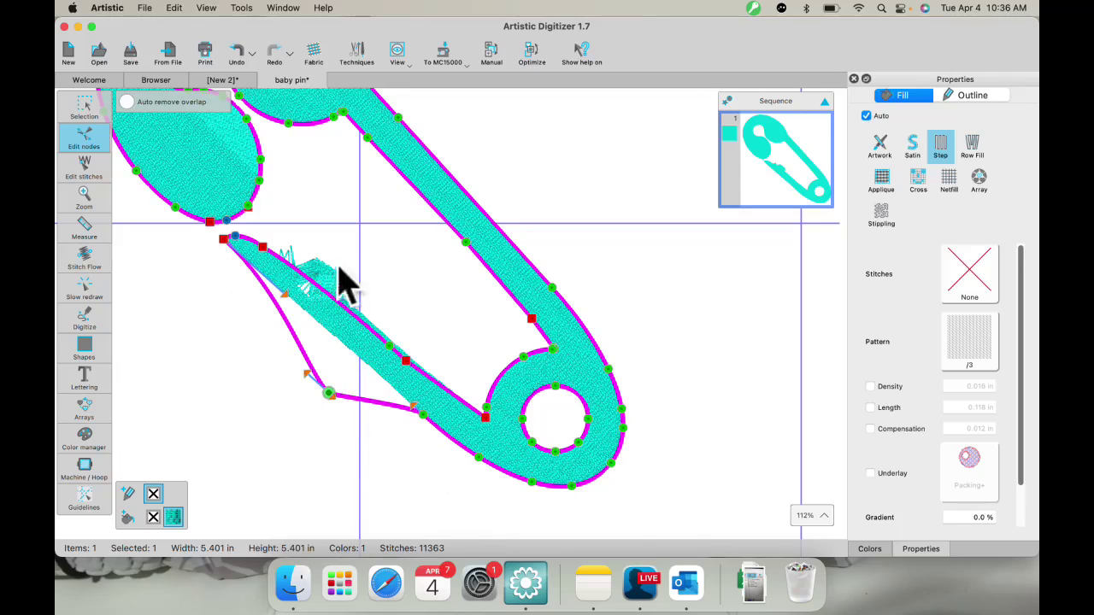
Step: Undo the node moves and stitch edits made on the pin's lower arm
left_click(232, 51)
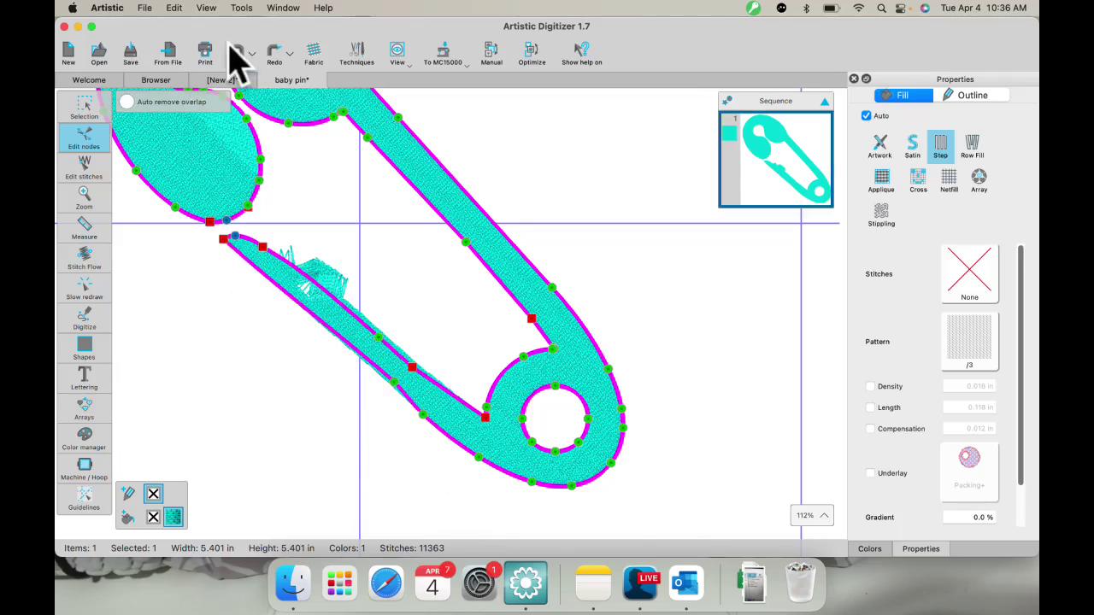
left_click(232, 51)
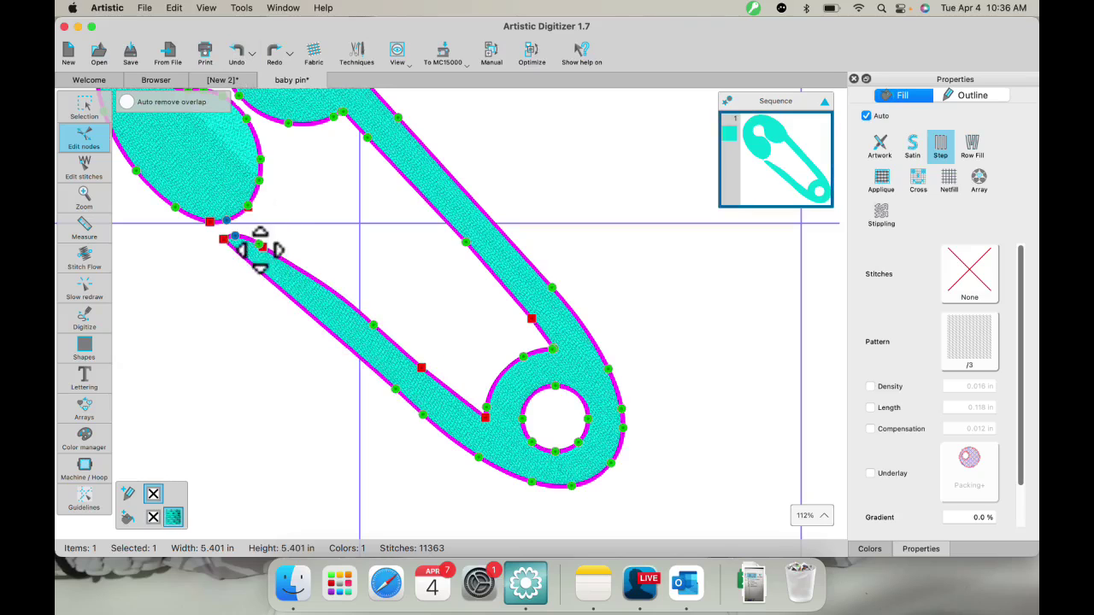
Step: Reshape the lower arm's inner edge by moving the corner node near its tip and the middle curve node outward and bending the segment beside the coil
left_click_drag(261, 248, 277, 236)
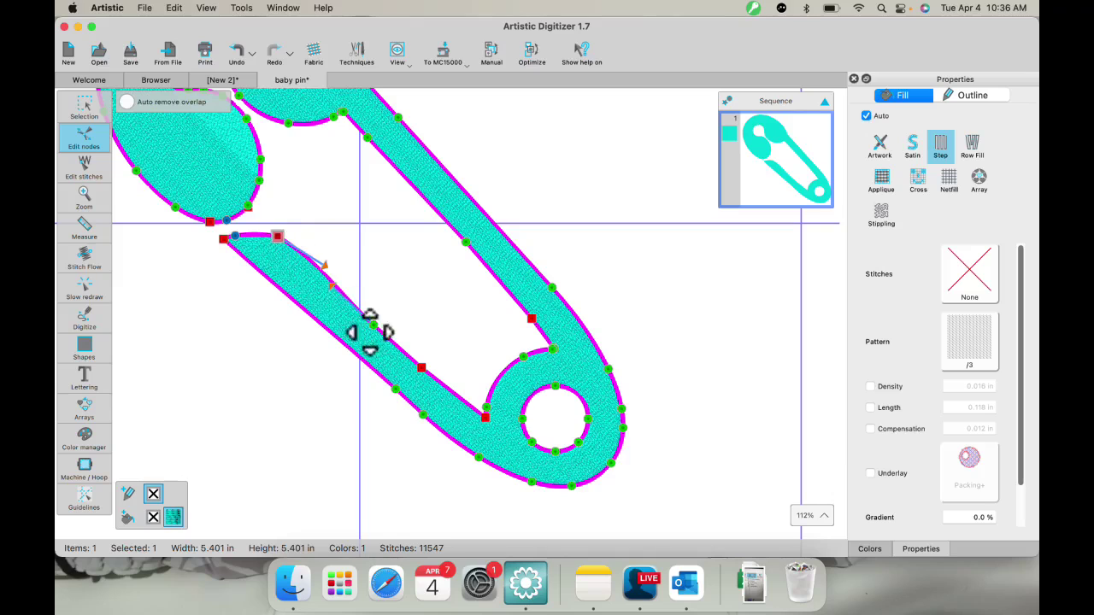
left_click_drag(376, 330, 405, 306)
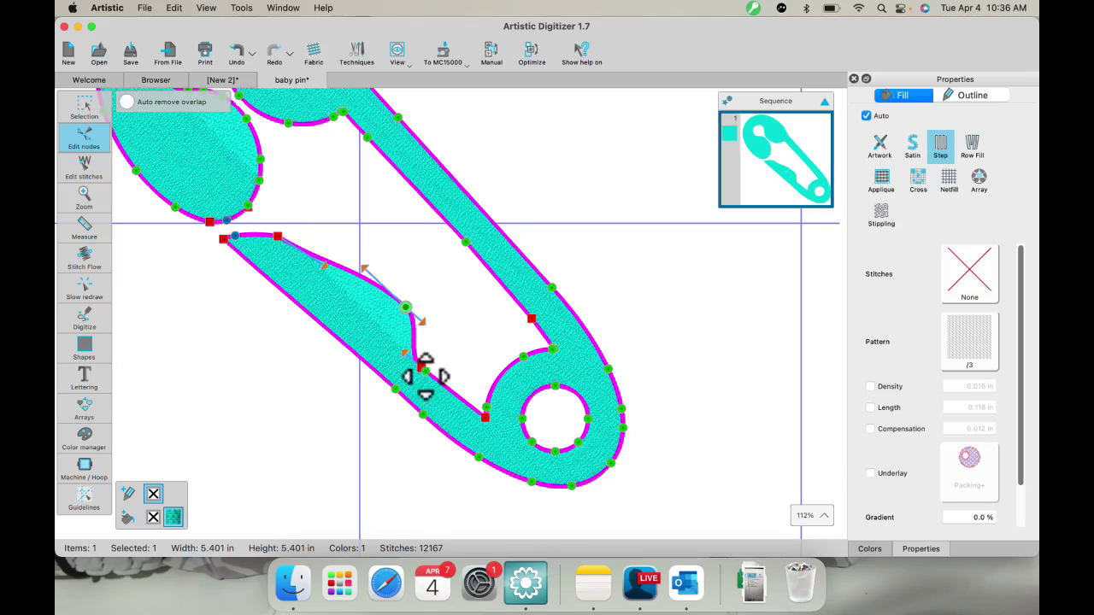
left_click_drag(425, 376, 456, 359)
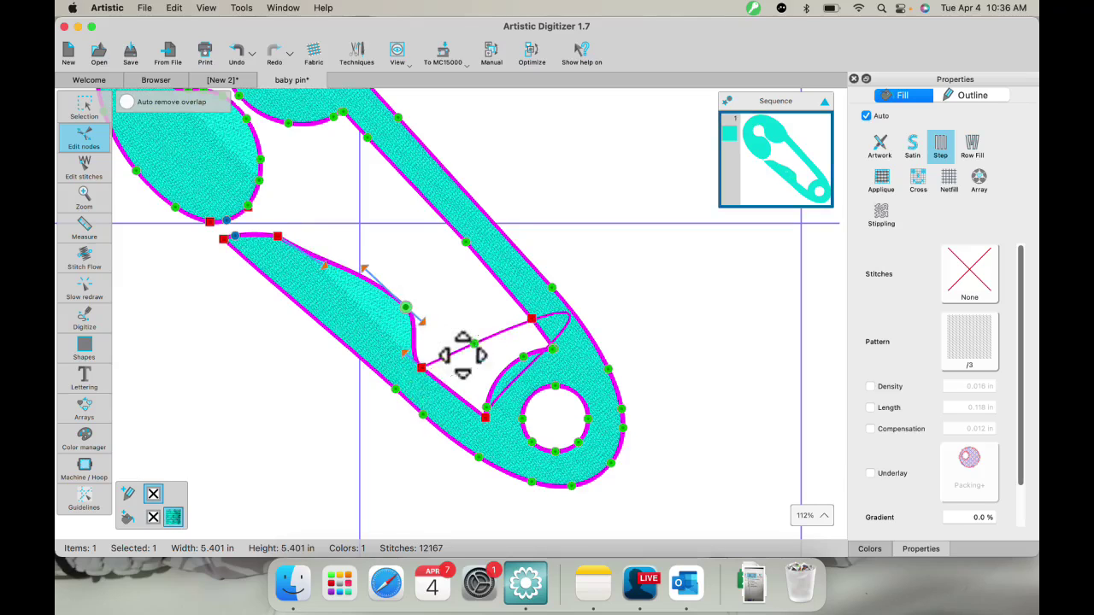
left_click(73, 112)
scroll(261, 256, "down", 3)
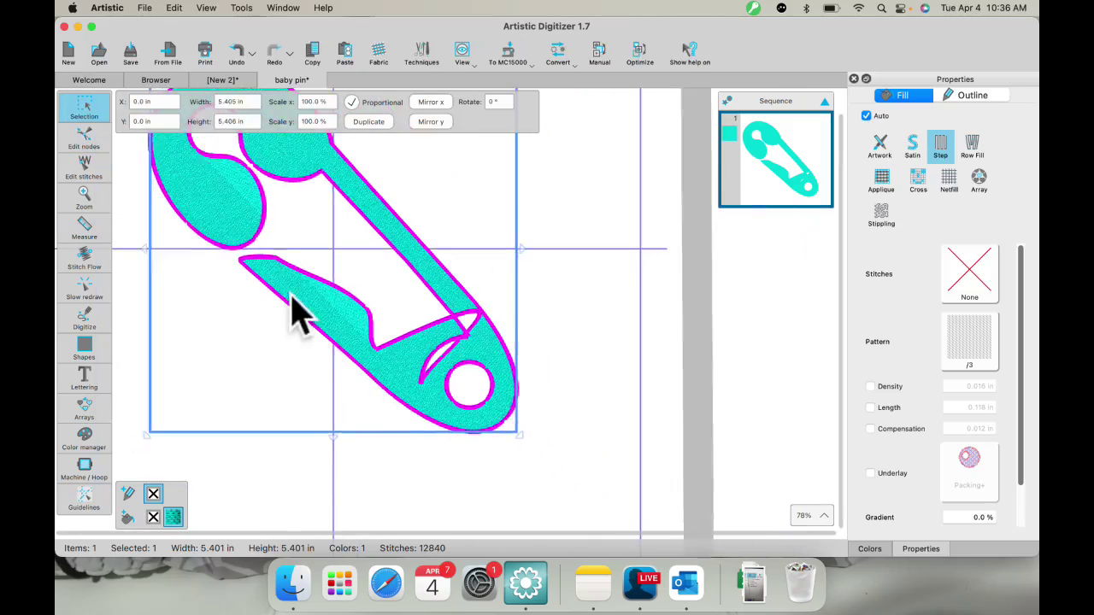
scroll(295, 316, "down", 3)
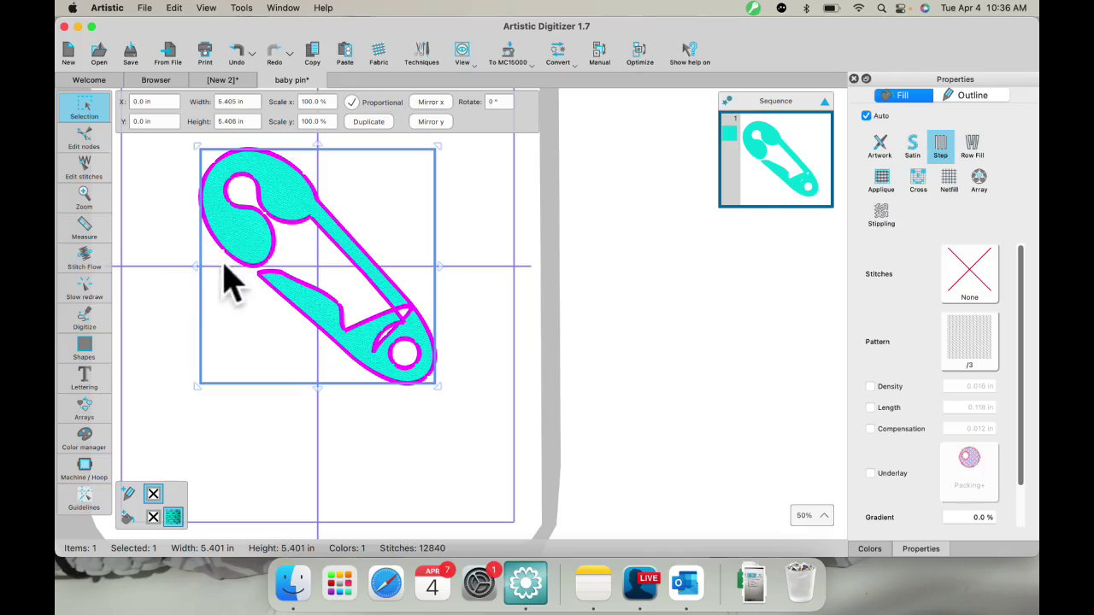
Step: Open space ship.jpg from the Annes Class folder with the Auto-digitize / Trace to outlines type
left_click(155, 79)
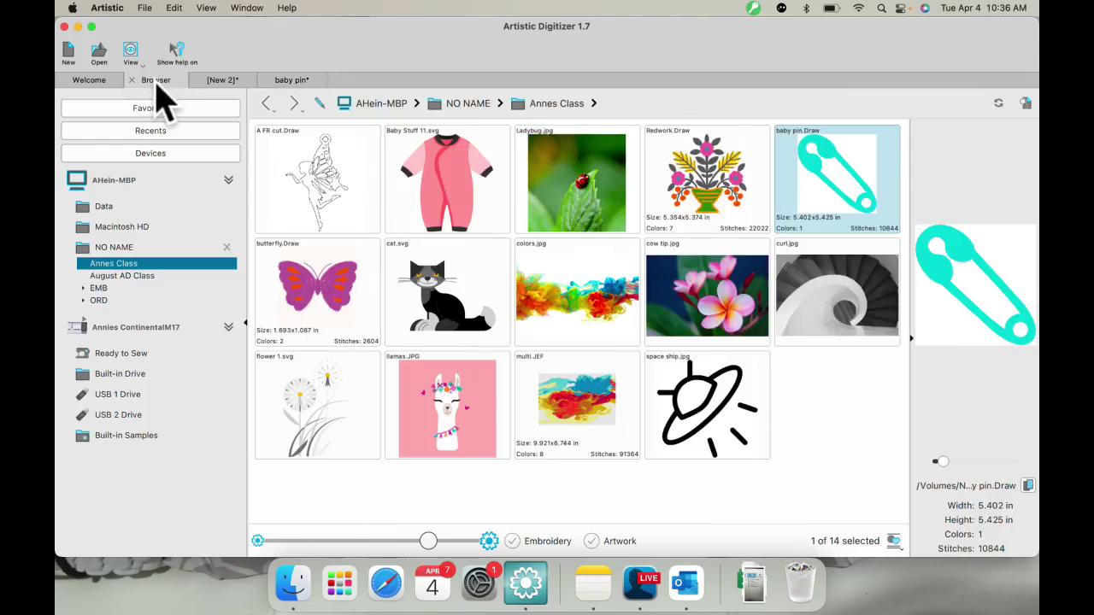
double_click(695, 398)
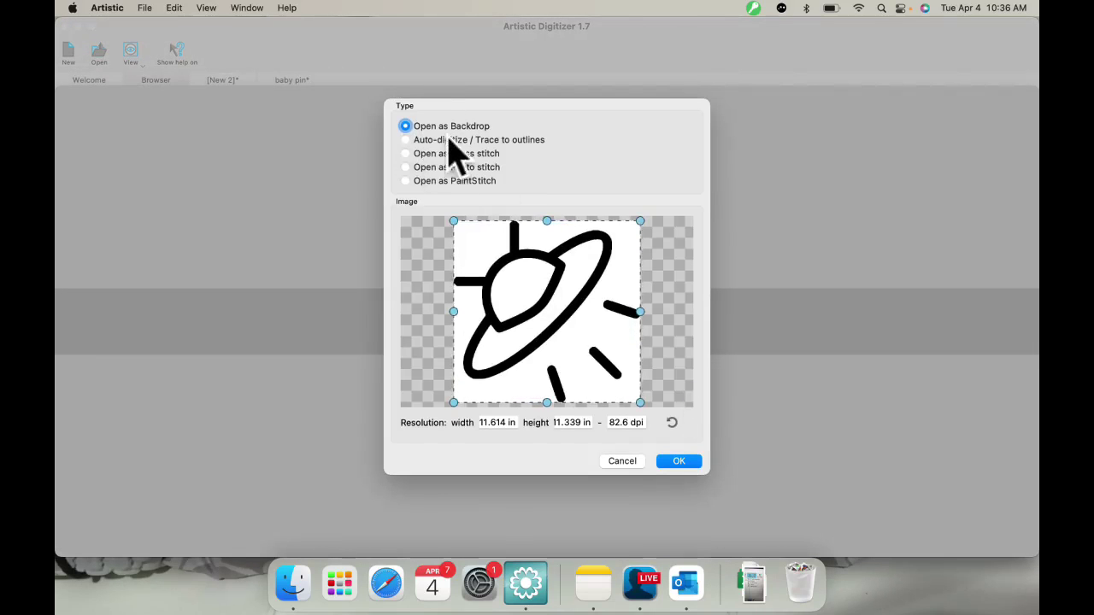
left_click(406, 140)
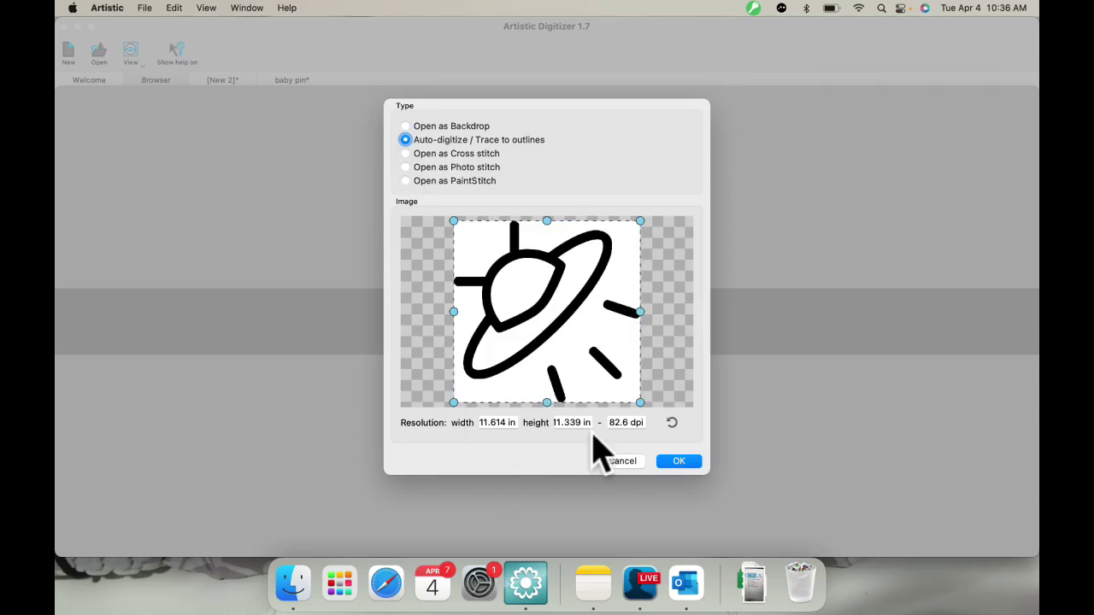
left_click(682, 463)
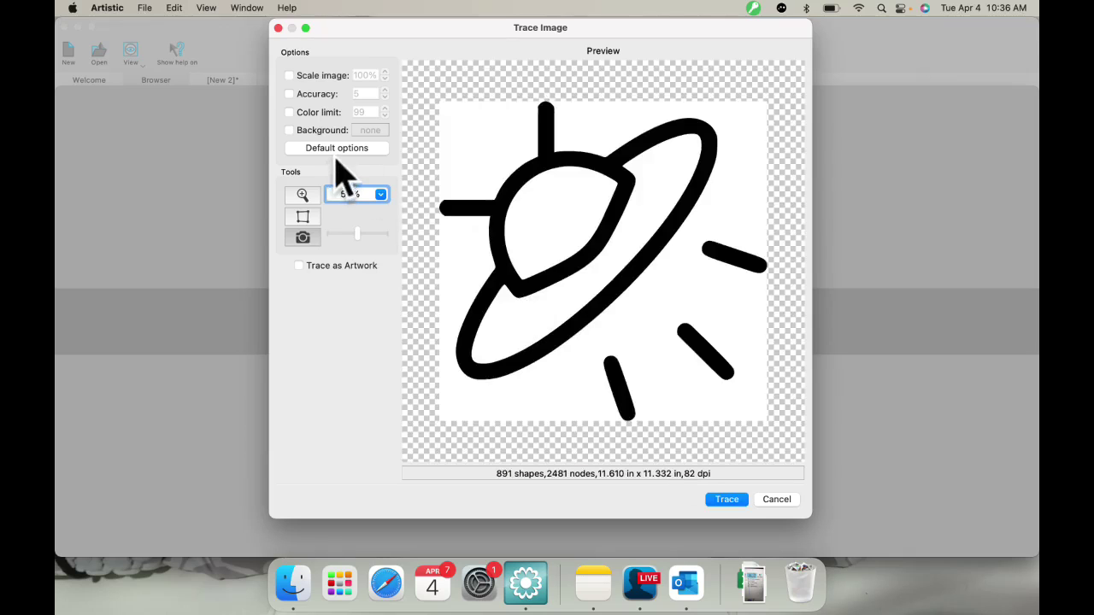
Step: Enable Accuracy at 5 and Color limit at 99, and trace the space ship image
left_click(290, 94)
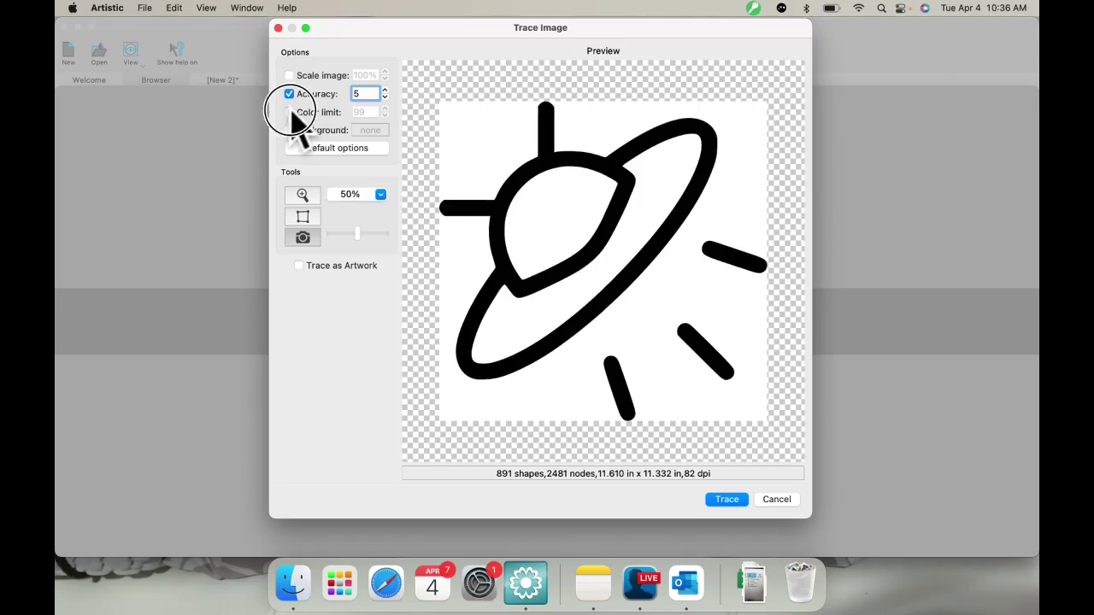
left_click(289, 112)
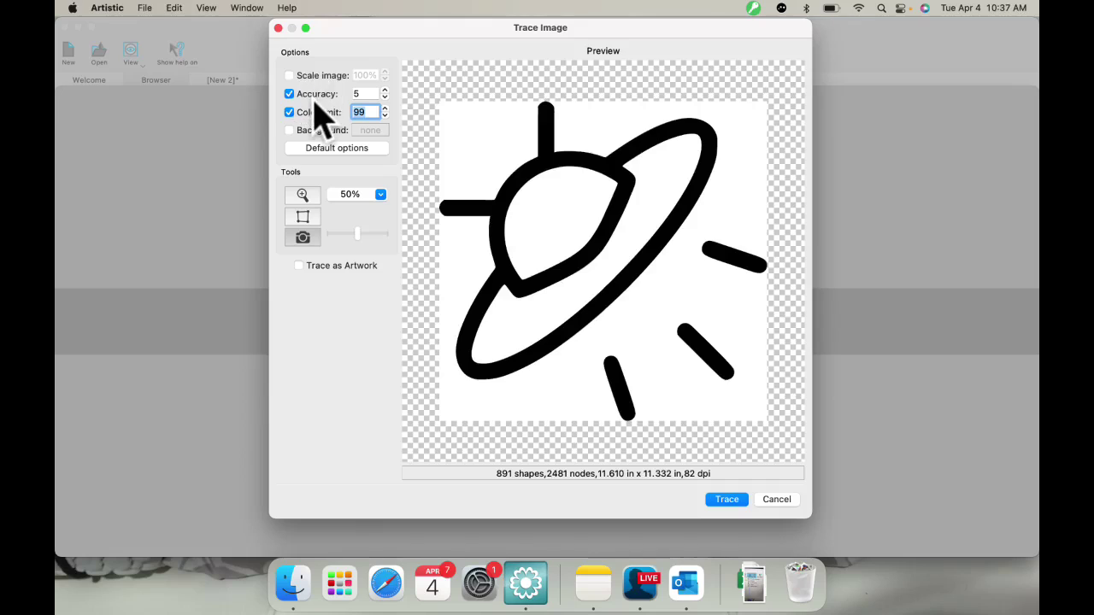
left_click(729, 500)
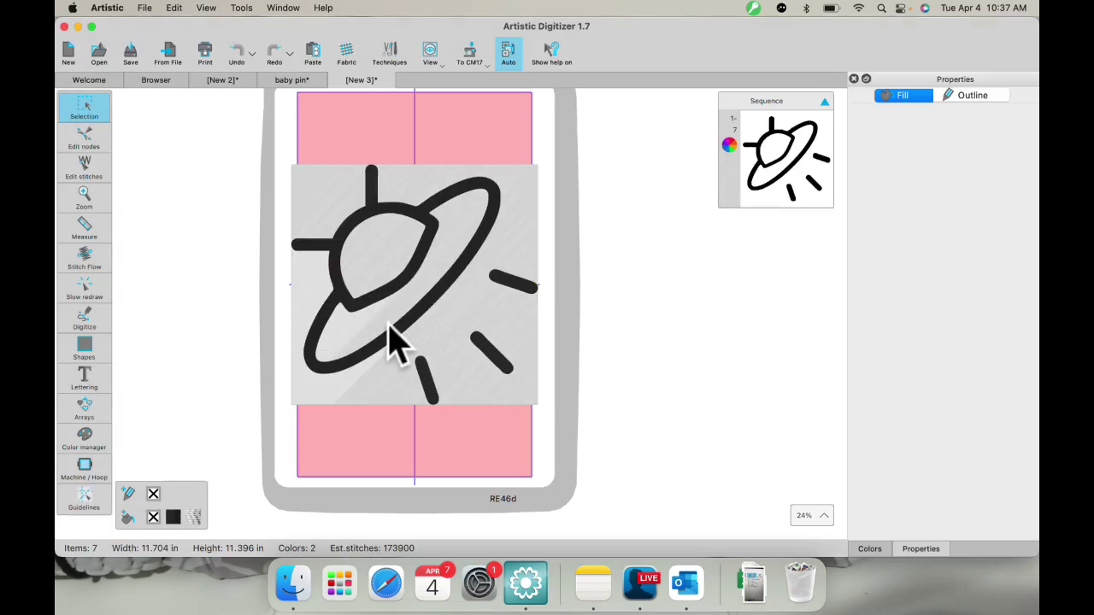
Step: Remove the grey fill from the background shape surrounding the traced space ship
left_click(513, 349)
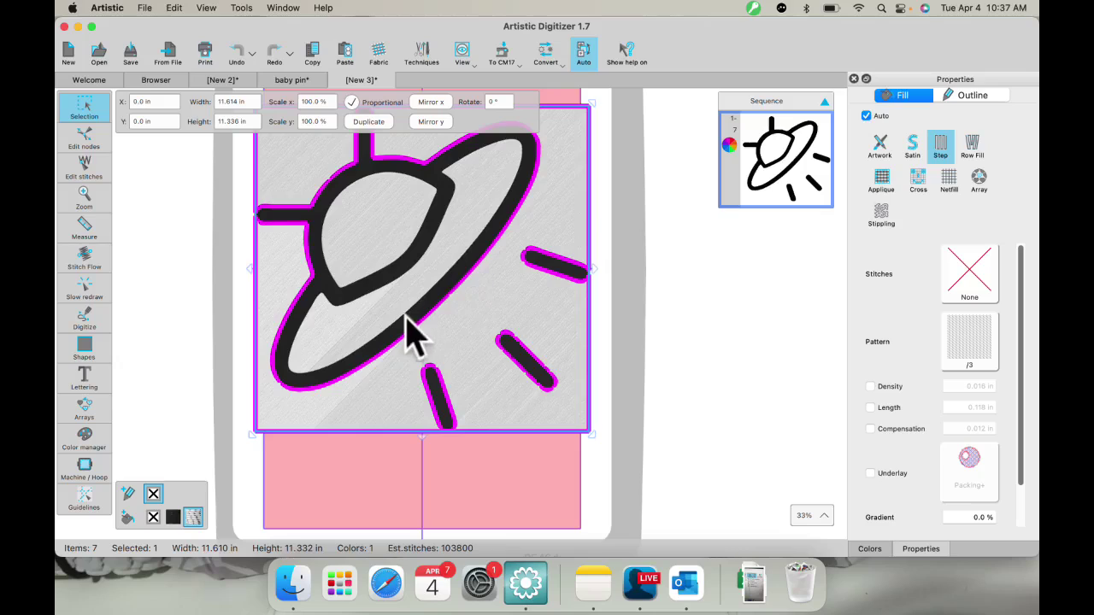
left_click(153, 518)
left_click(346, 500)
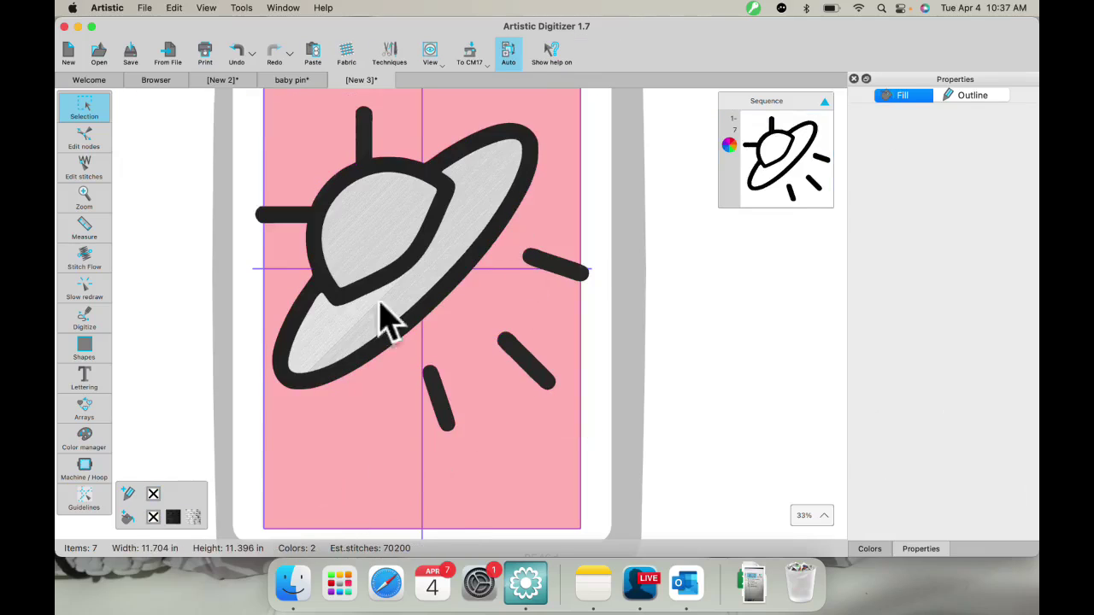
Step: Delete the grey fill shape inside the space ship's dome and undo the deletion
left_click(376, 215)
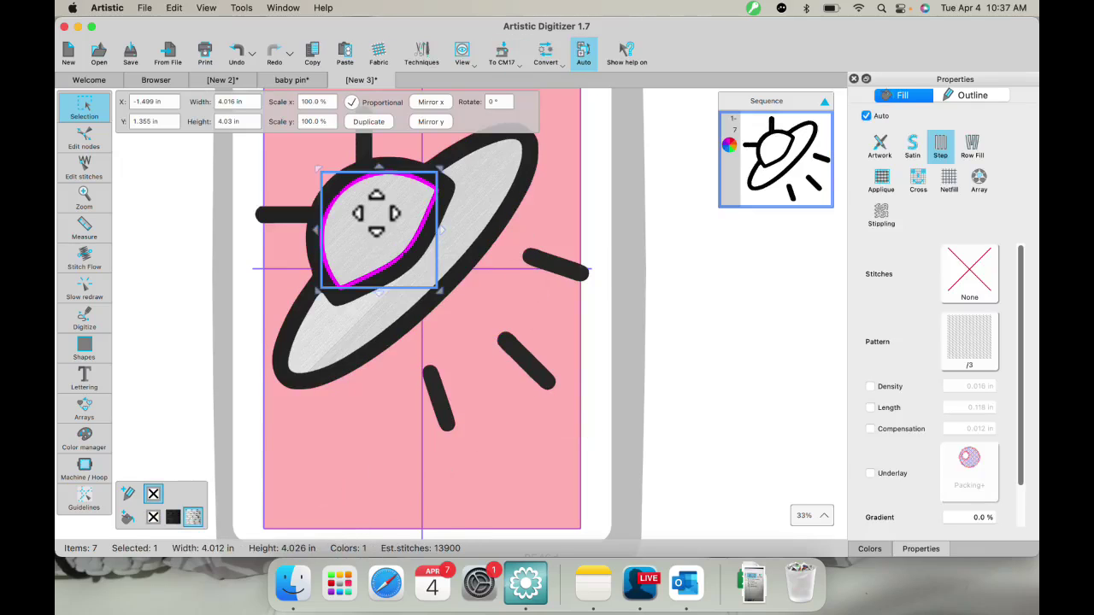
key("Delete")
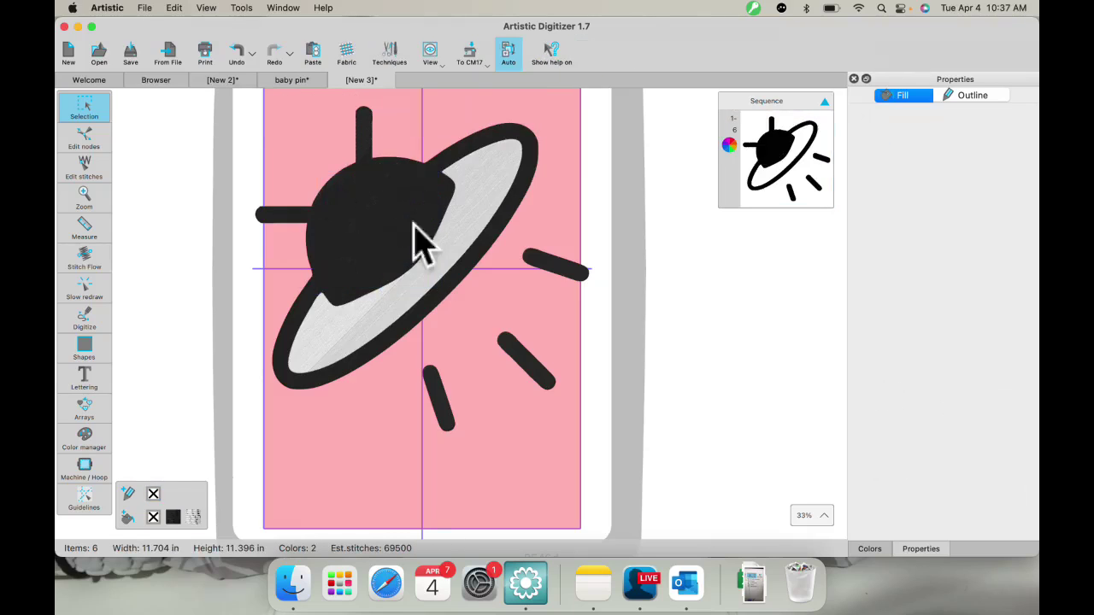
scroll(376, 273, "up", 5)
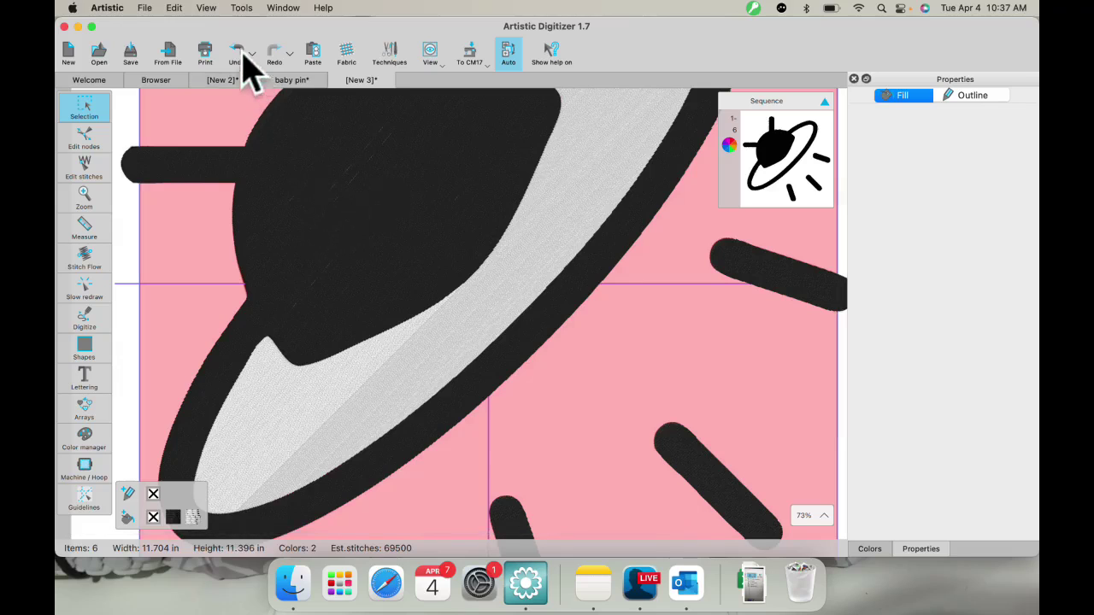
left_click(240, 59)
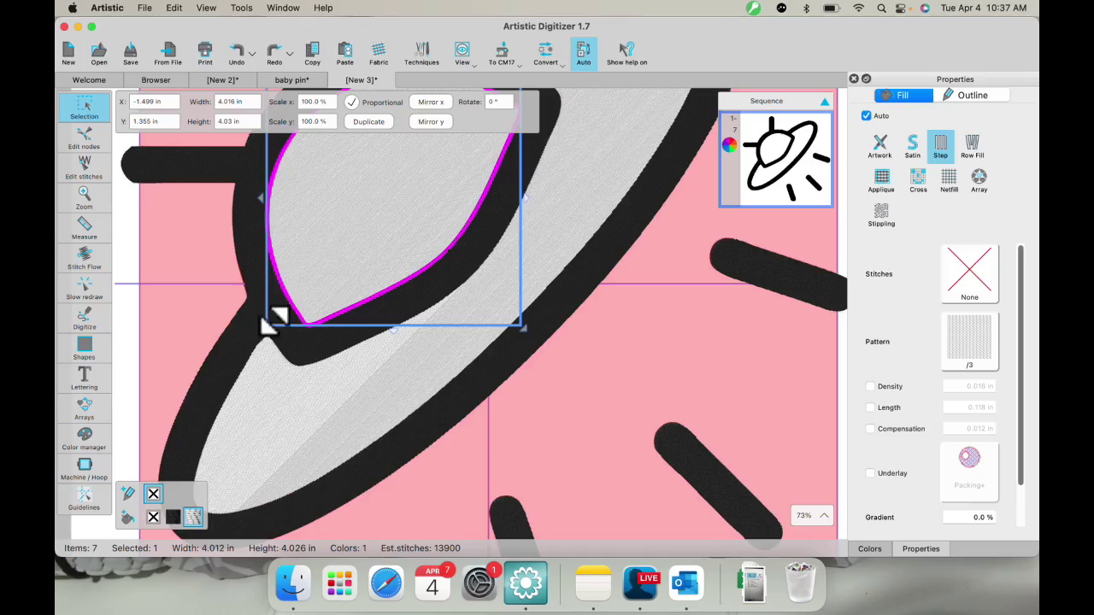
Step: Trim the black space ship outline with the grey dome shape, using both shapes as the selection
left_click(240, 345, "shift")
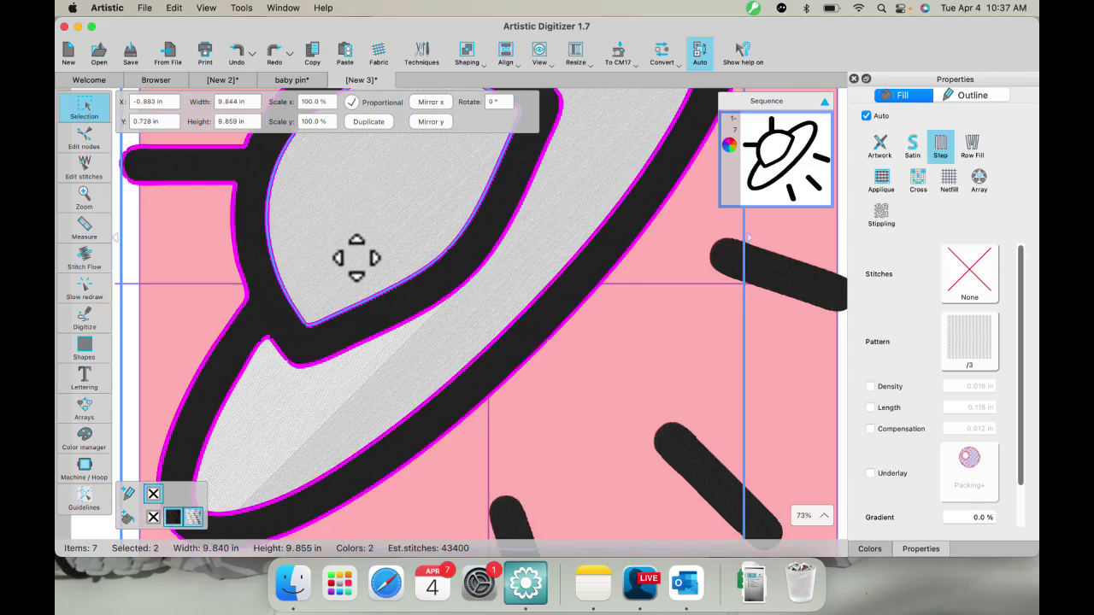
right_click(339, 205)
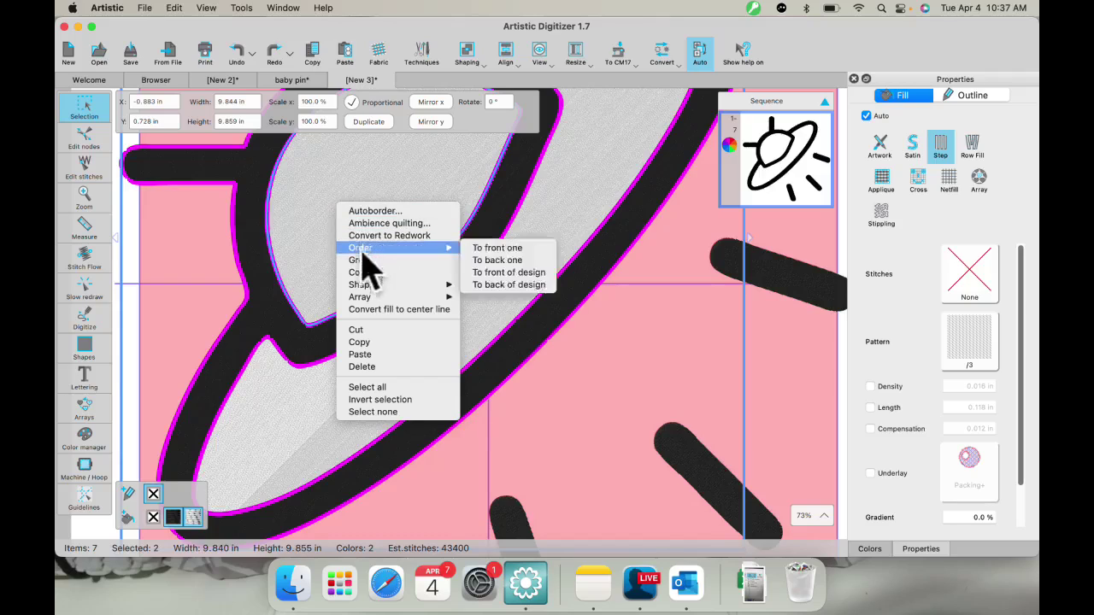
mouse_move(361, 288)
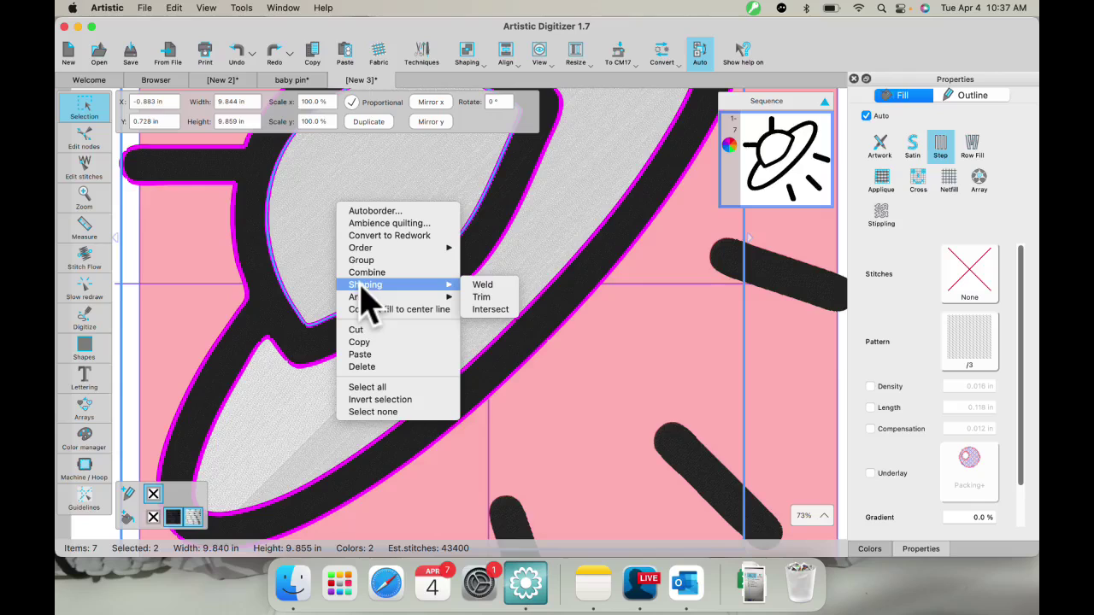
left_click(483, 297)
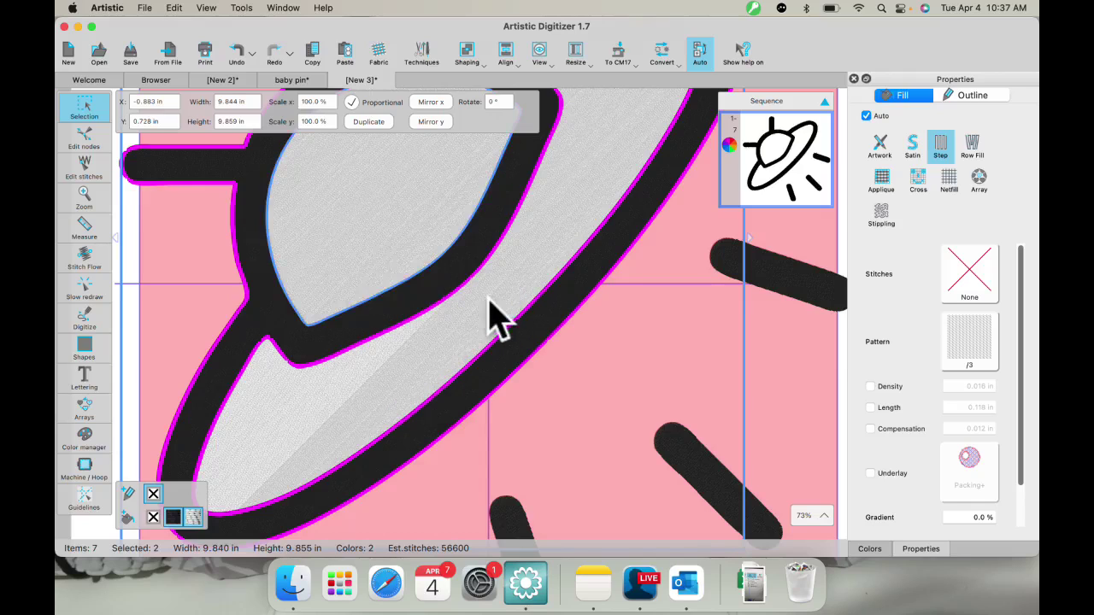
left_click(206, 235)
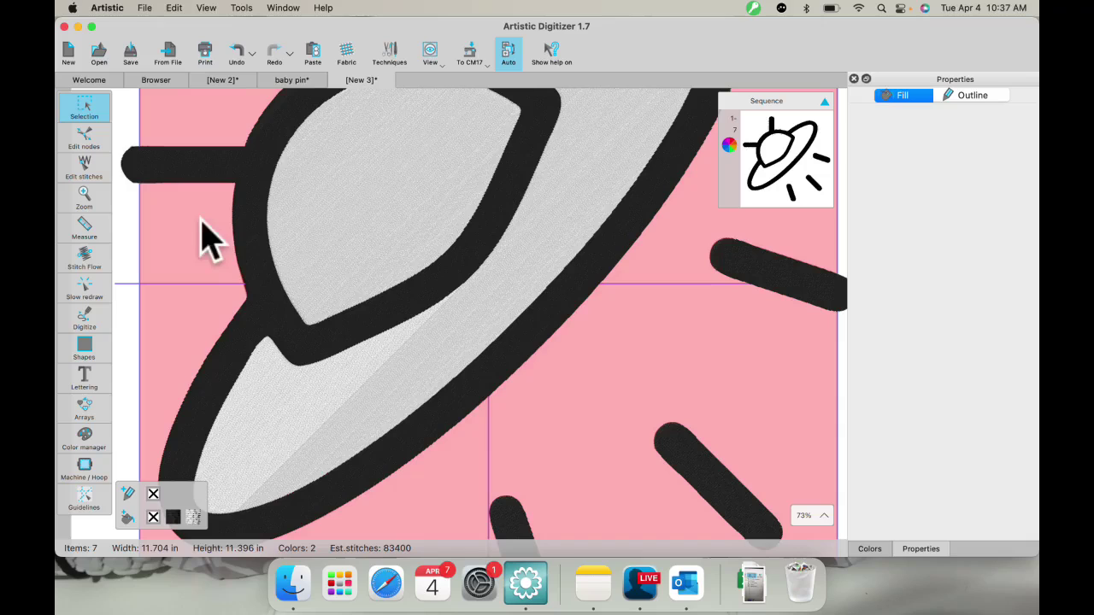
Step: Delete the grey fill shape inside the space ship's dome to leave an opening in the outline
left_click(363, 221)
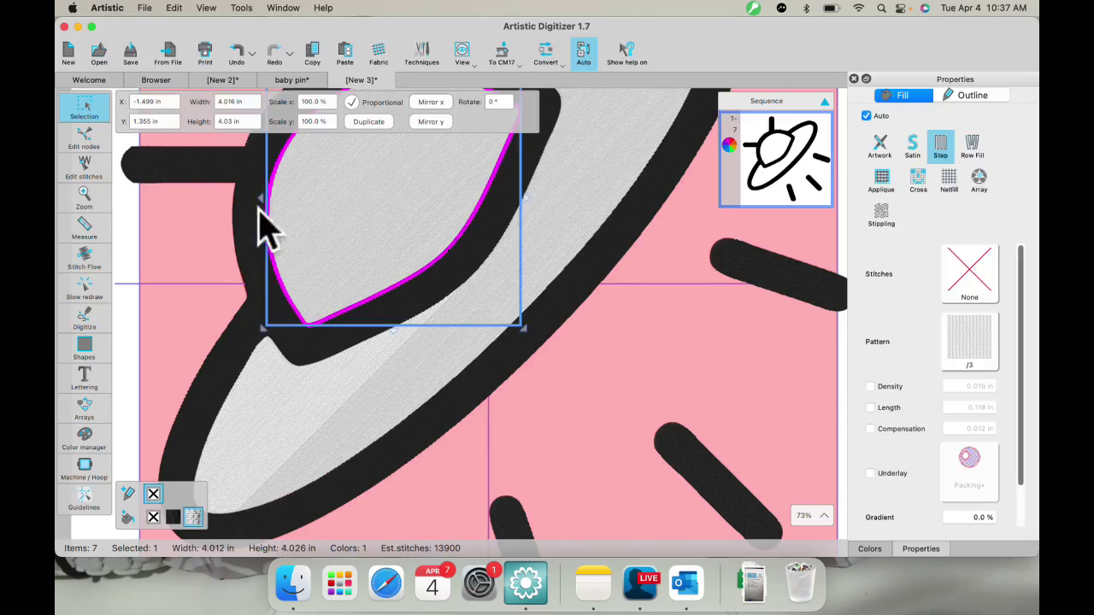
key("Delete")
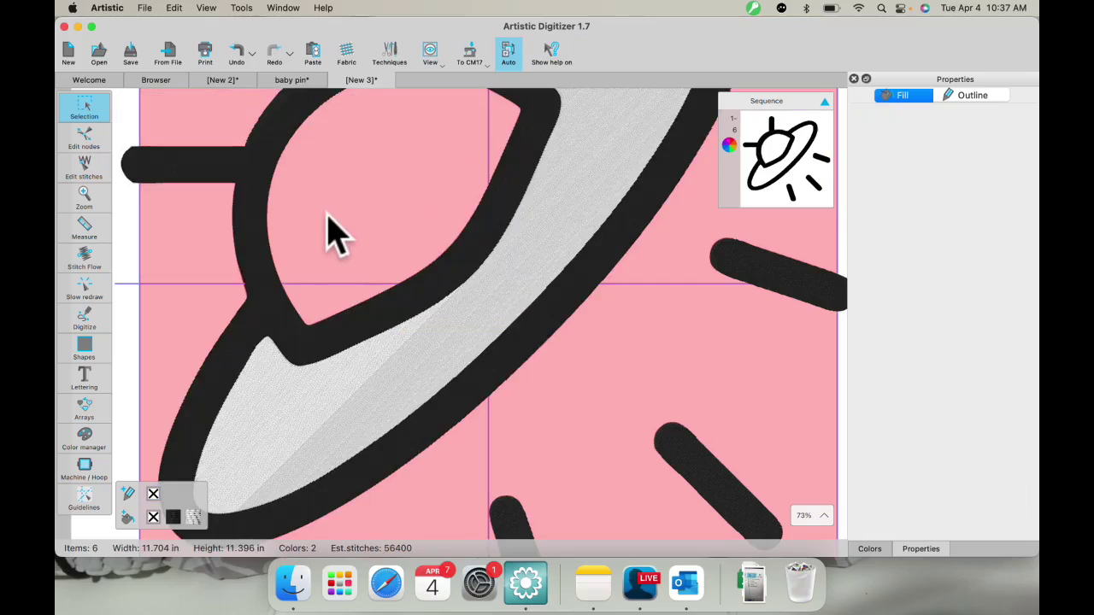
scroll(342, 235, "down", 5)
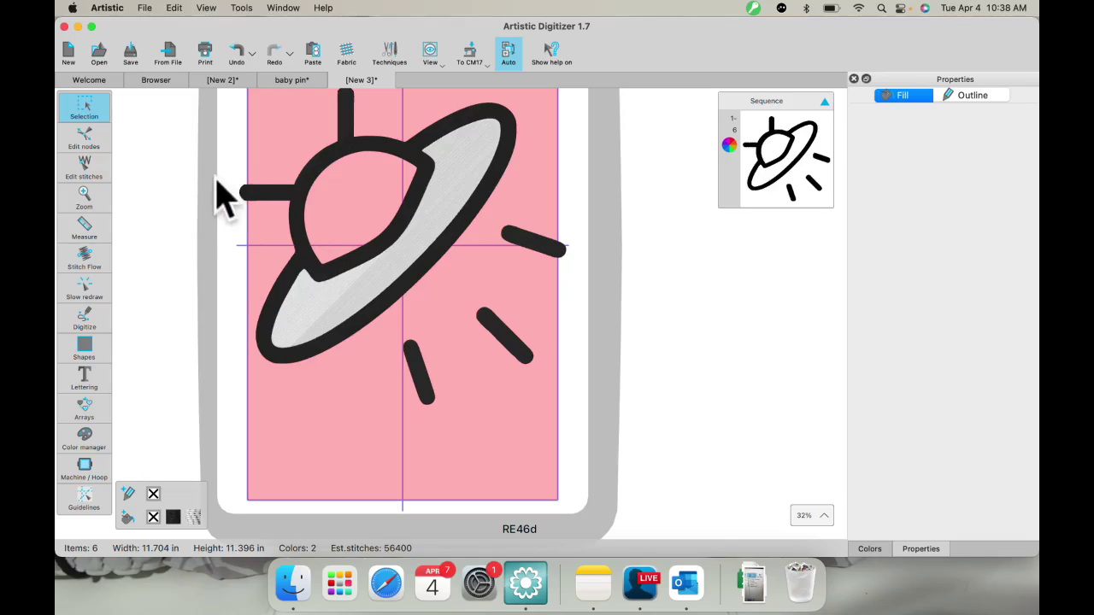
Step: Open colors.jpg from the Annes Class folder as PaintStitch, cropped to its right part at 3.055 by 3.364 in
left_click(155, 80)
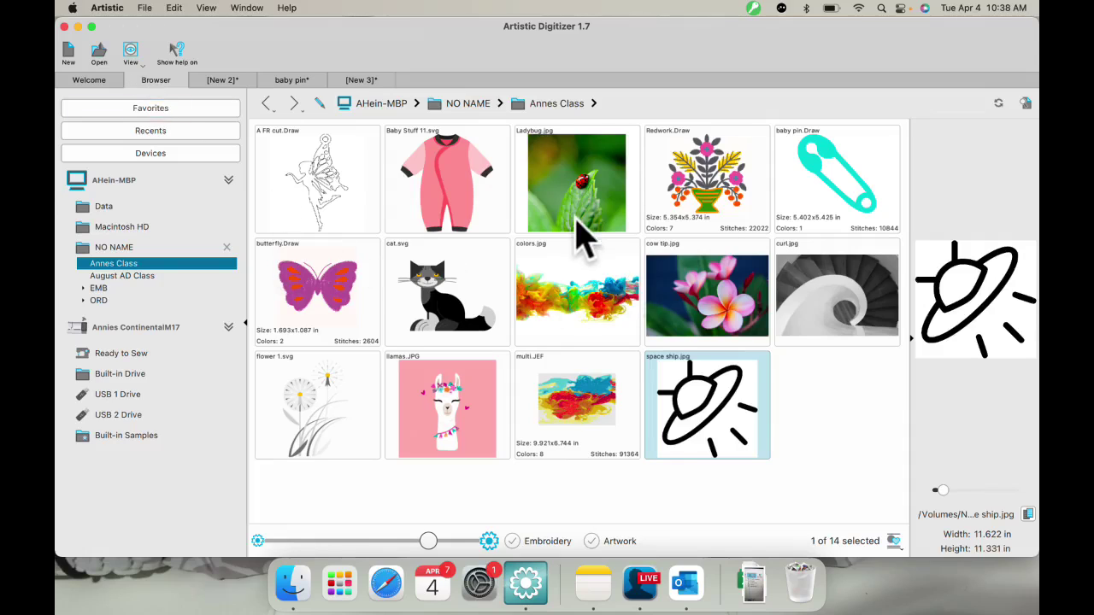
double_click(586, 309)
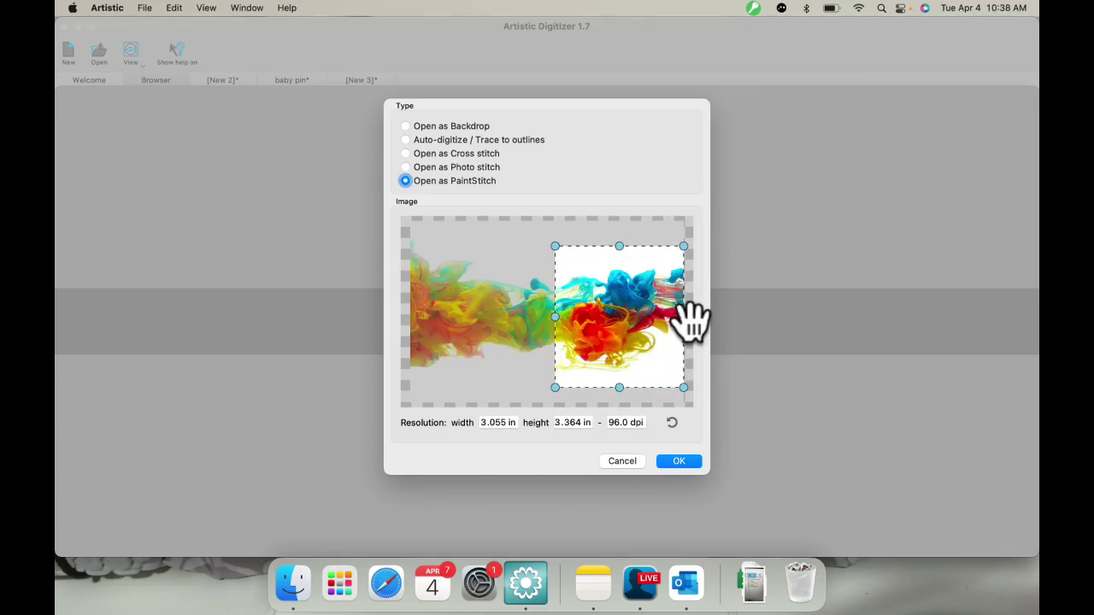
left_click(680, 462)
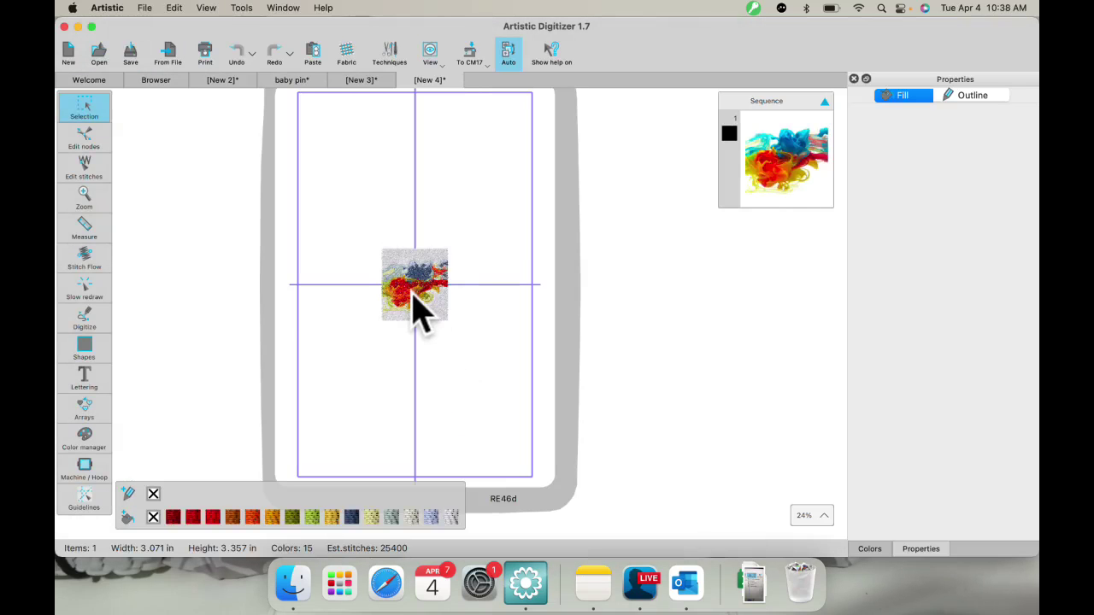
scroll(419, 312, "up", 5)
right_click(551, 346)
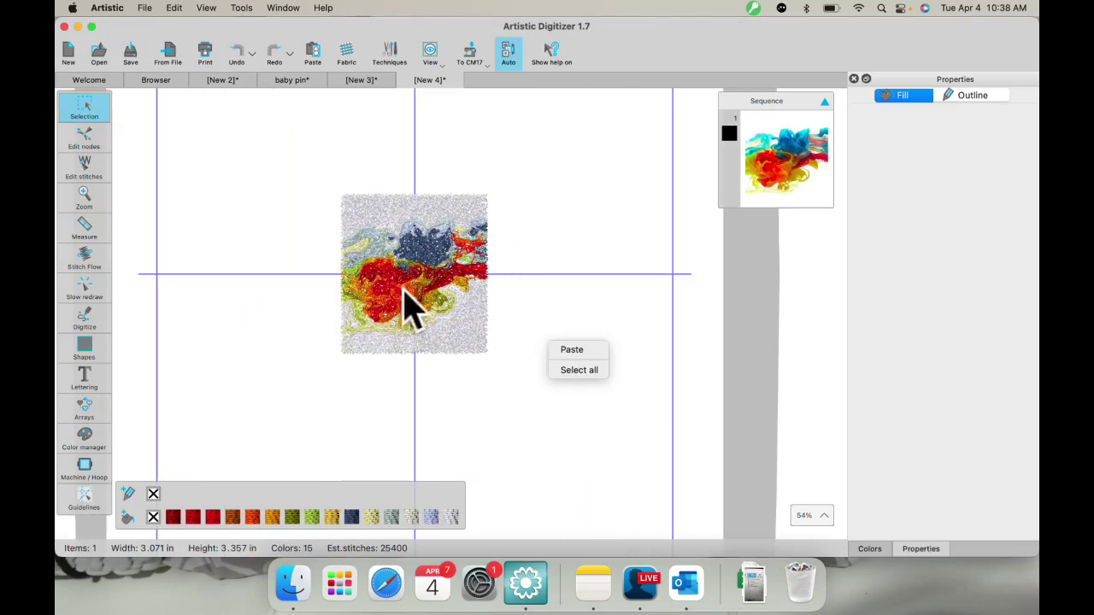
scroll(403, 305, "up", 6)
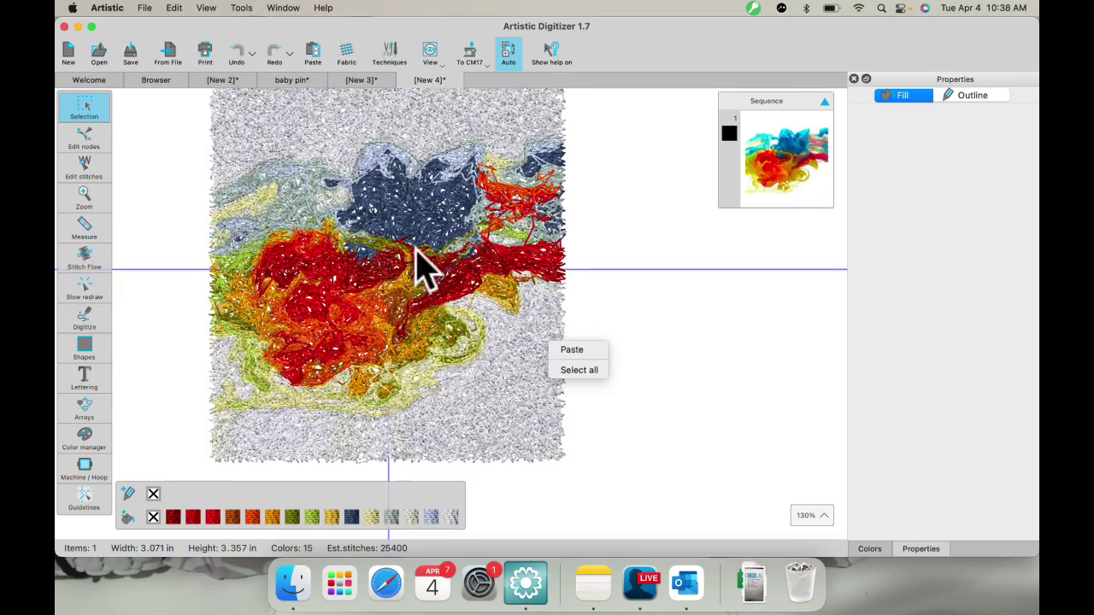
scroll(419, 248, "down", 6)
left_click(416, 398)
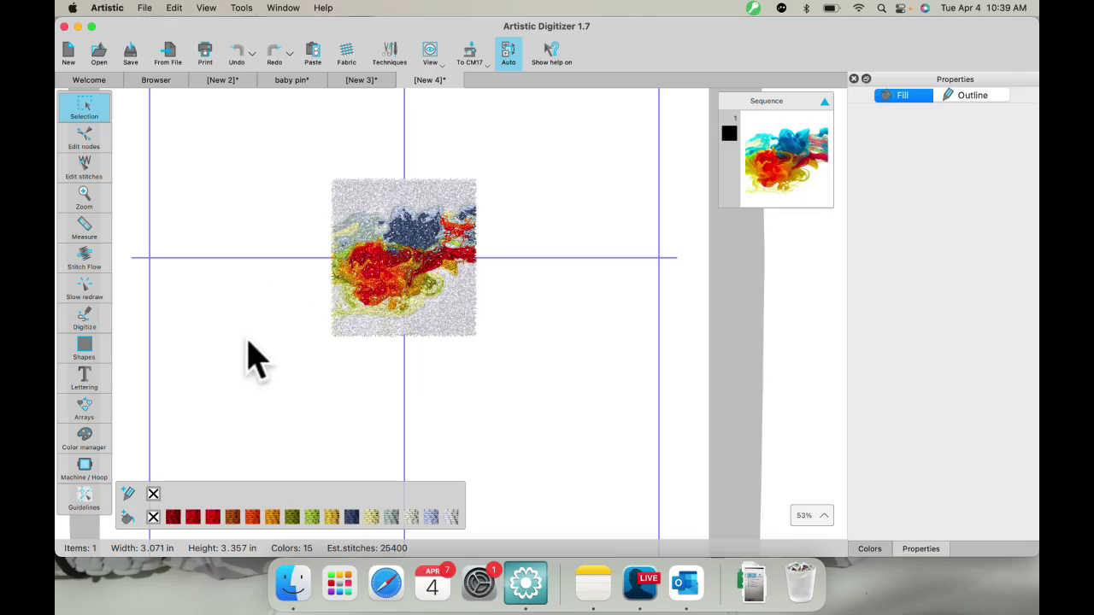
Step: Digitize two vertical straight lines across the PaintStitch design, about 4.5 in and 4.7 in tall, extending past its upper and lower edges
mouse_move(106, 316)
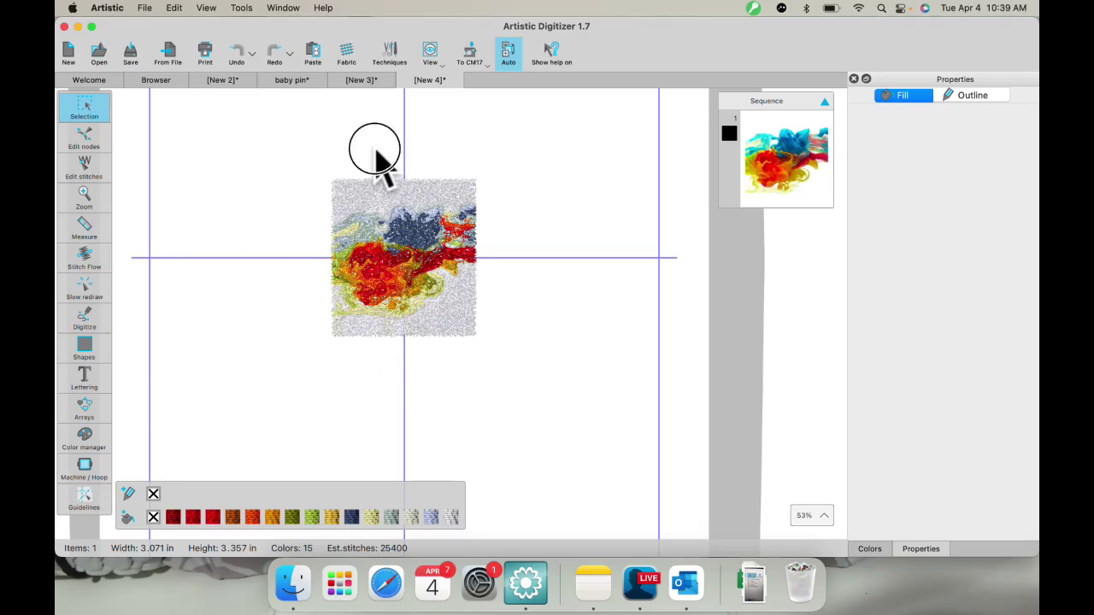
left_click(128, 314)
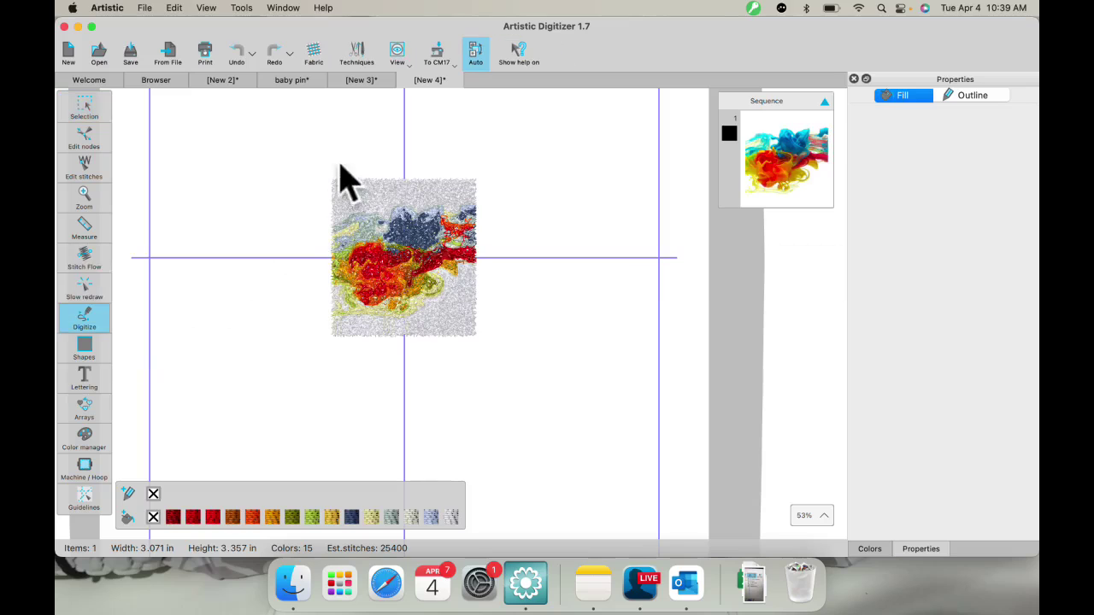
left_click_drag(374, 152, 372, 363)
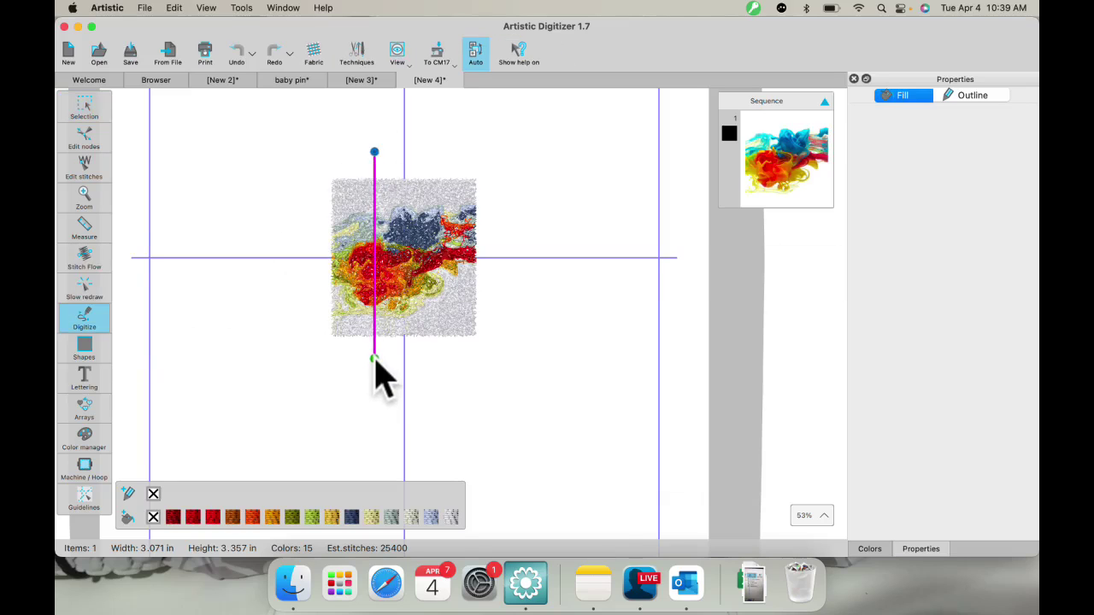
right_click(374, 358)
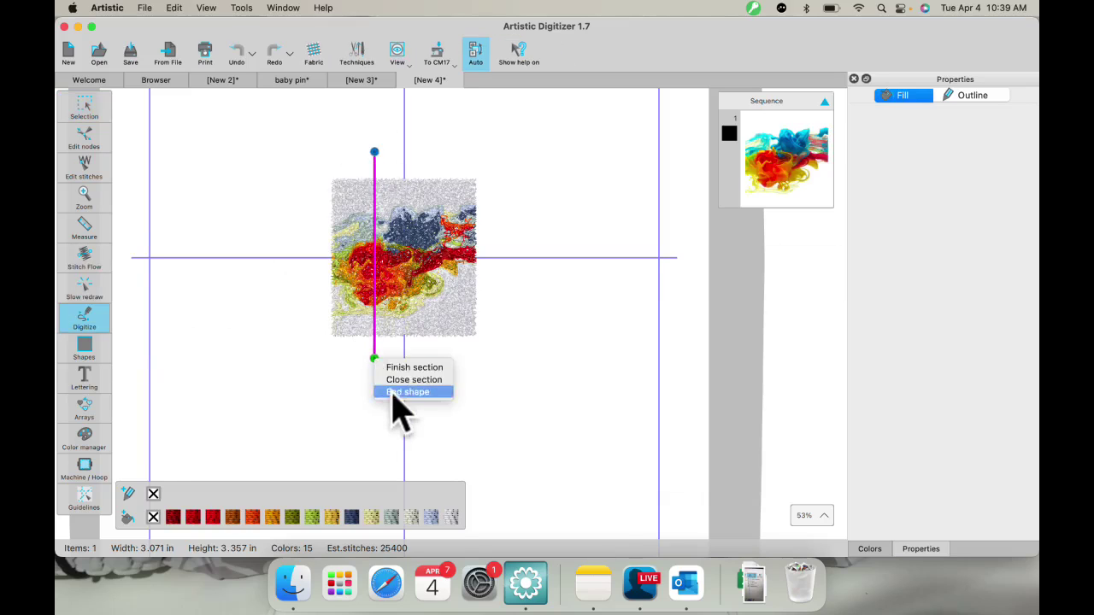
left_click(391, 389)
left_click_drag(434, 153, 434, 368)
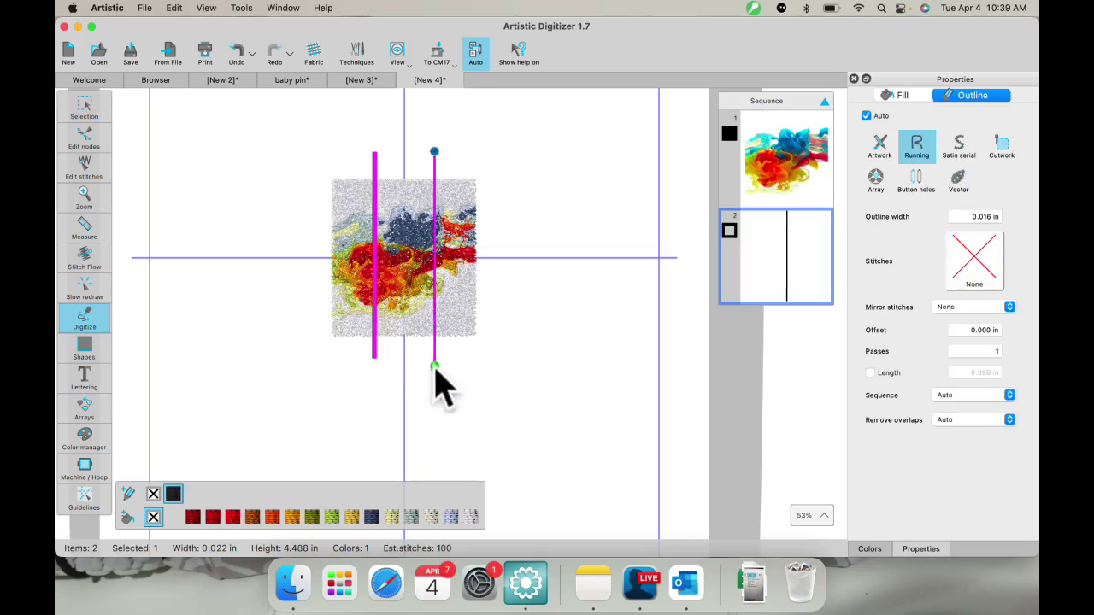
right_click(434, 372)
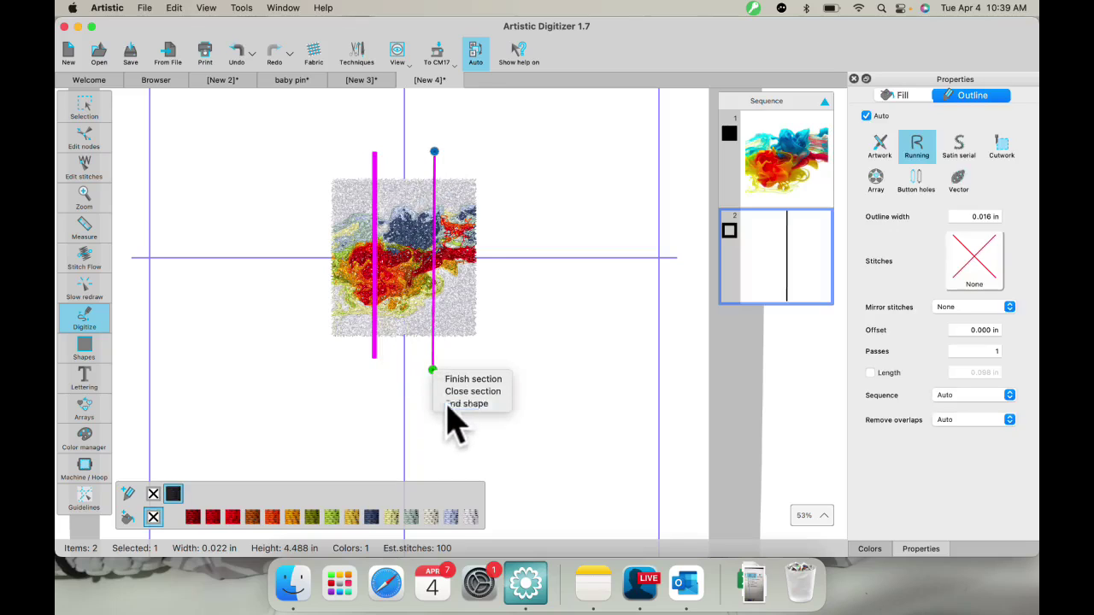
left_click(448, 403)
Step: Select the PaintStitch design together with the vertical lines and check which commands are offered for the combined selection
left_click(86, 109)
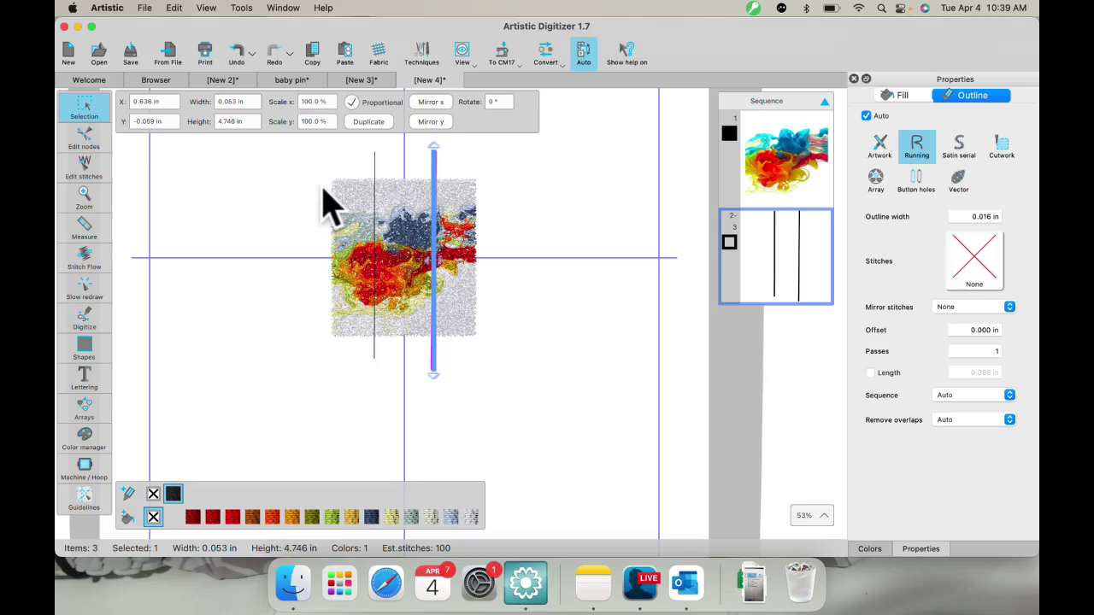
left_click(349, 209, "shift")
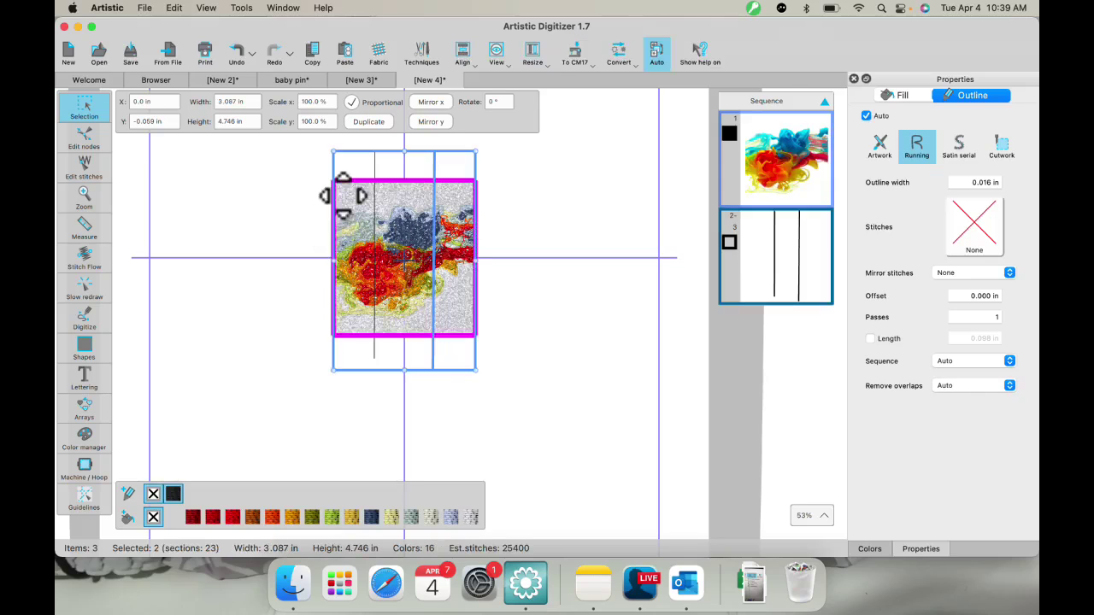
right_click(342, 196)
left_click(286, 147)
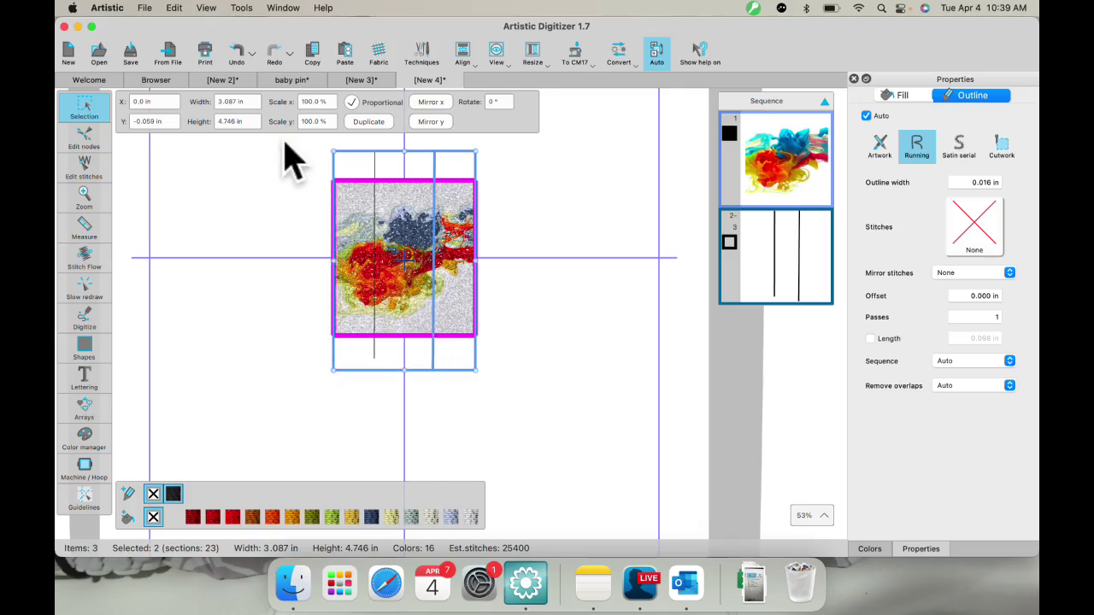
left_click(288, 165)
mouse_move(276, 119)
left_mouse_down()
mouse_move(354, 176)
mouse_move(541, 379)
left_mouse_up()
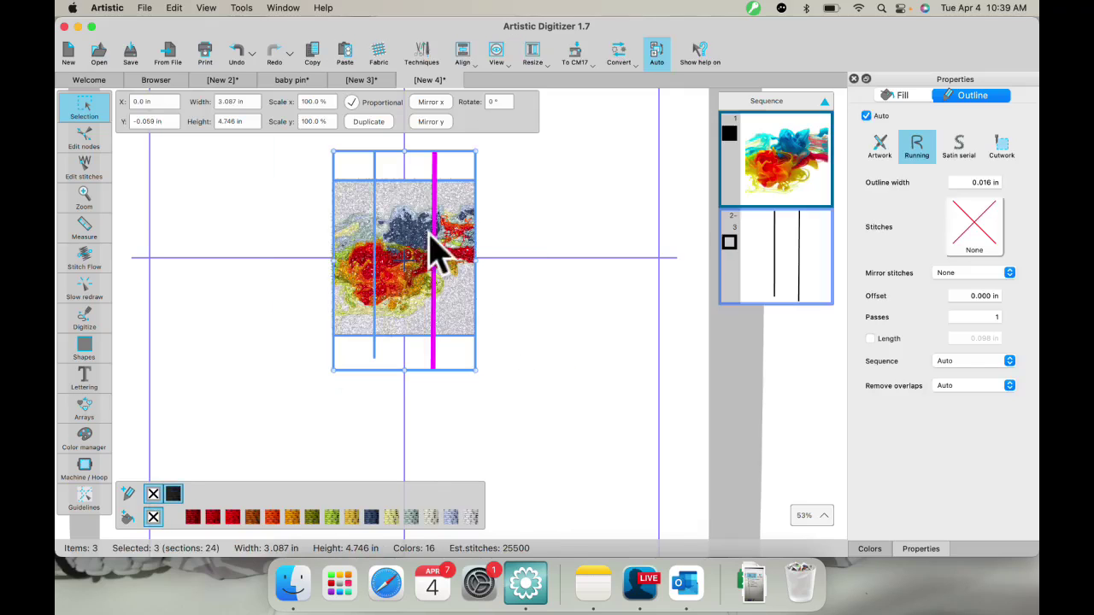
right_click(399, 221)
left_click(504, 229)
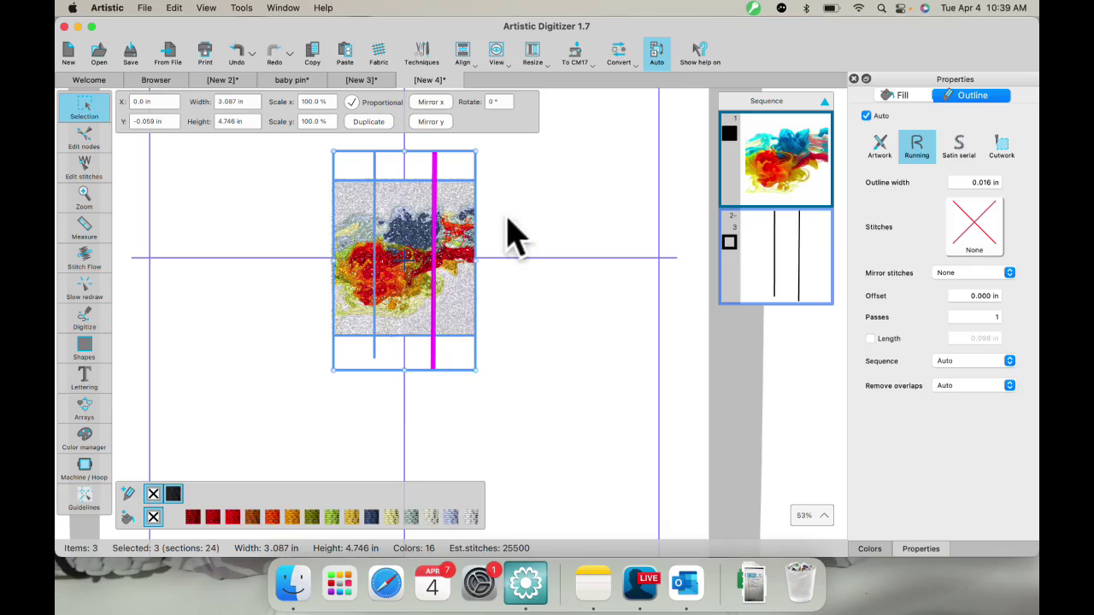
Step: Delete both vertical lines from the PaintStitch design
left_click(262, 183)
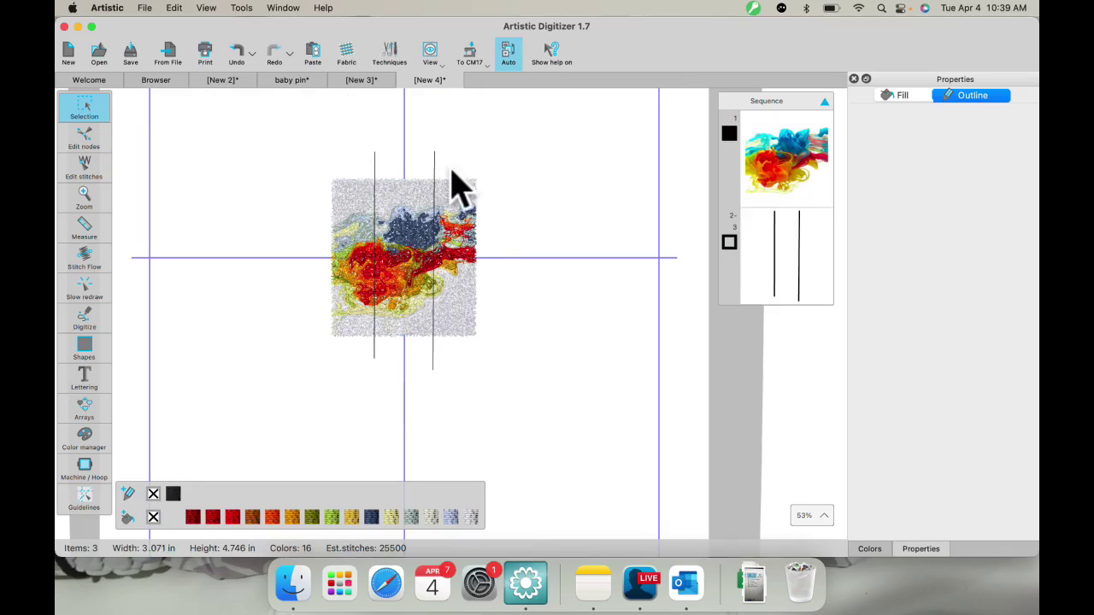
left_click(818, 280)
key("Delete")
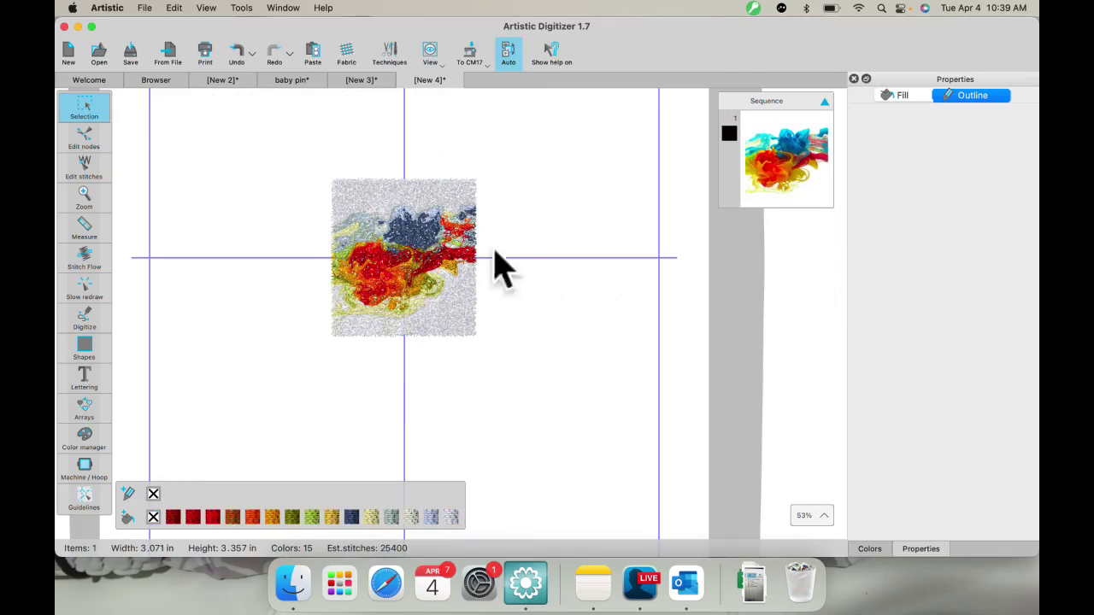
Step: Save the PaintStitch design as mixup in JEF Generic (*.JEF) format in the Annes Class folder on the NO NAME drive
left_click(144, 7)
left_click(153, 74)
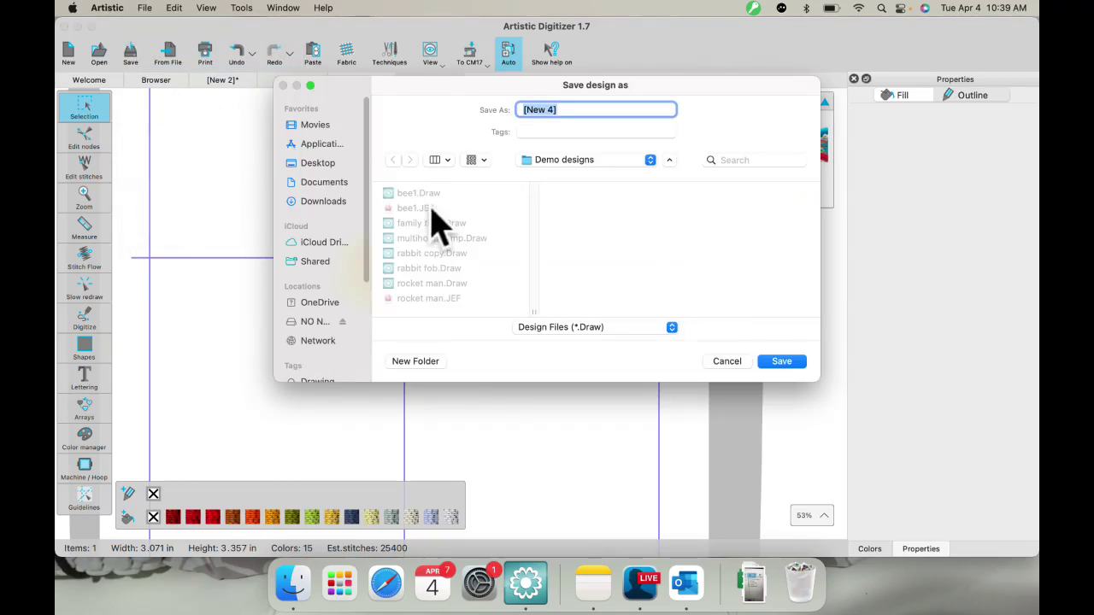
left_click(319, 323)
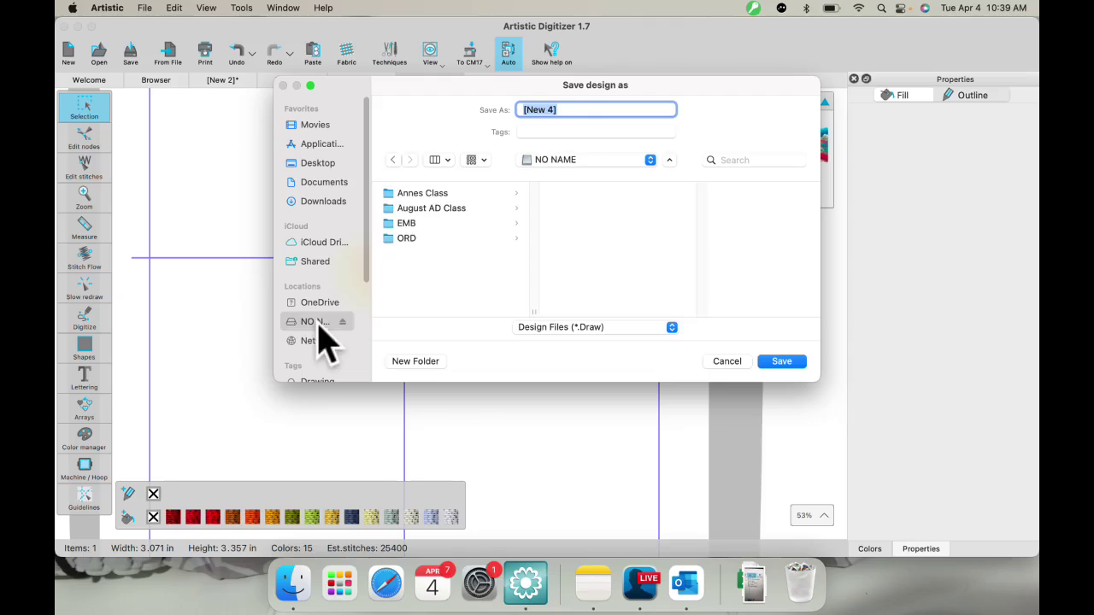
left_click(423, 194)
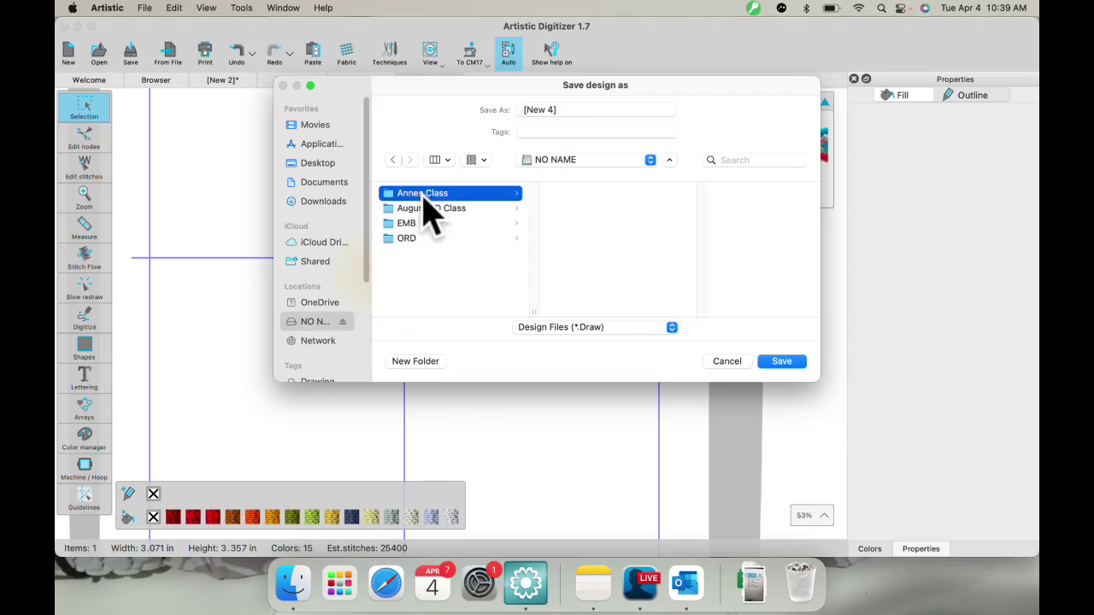
left_click(563, 110)
triple_click(563, 110)
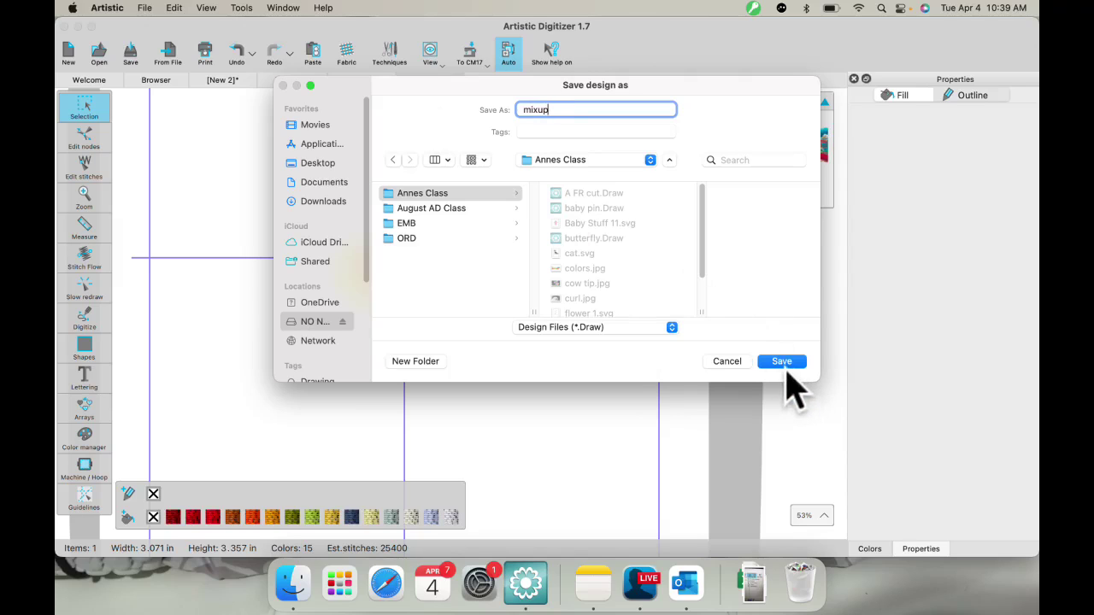
left_click(672, 328)
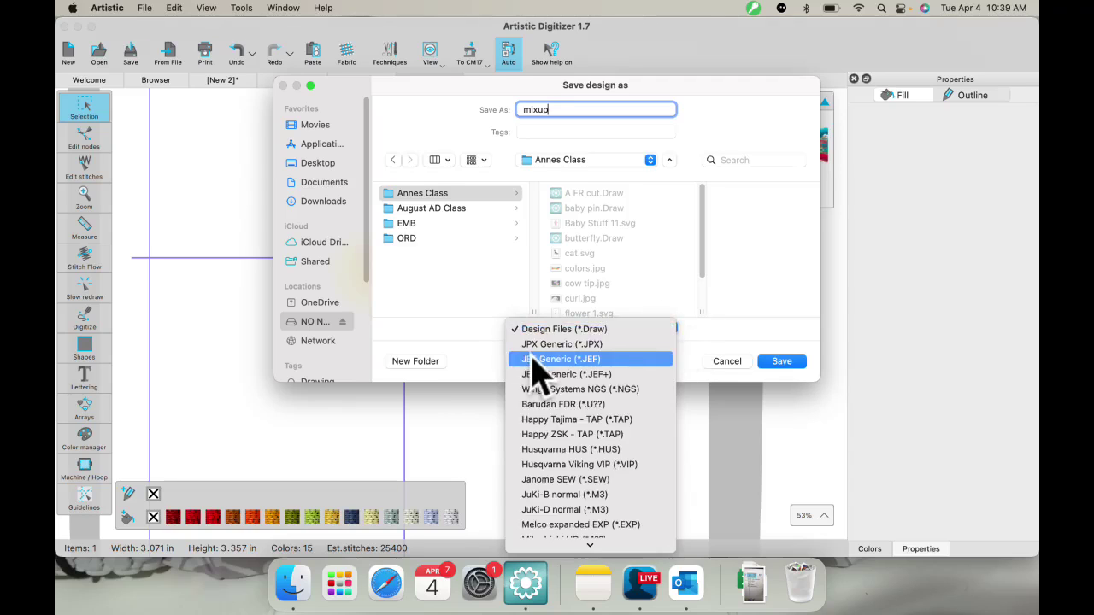
left_click(539, 363)
left_click(786, 364)
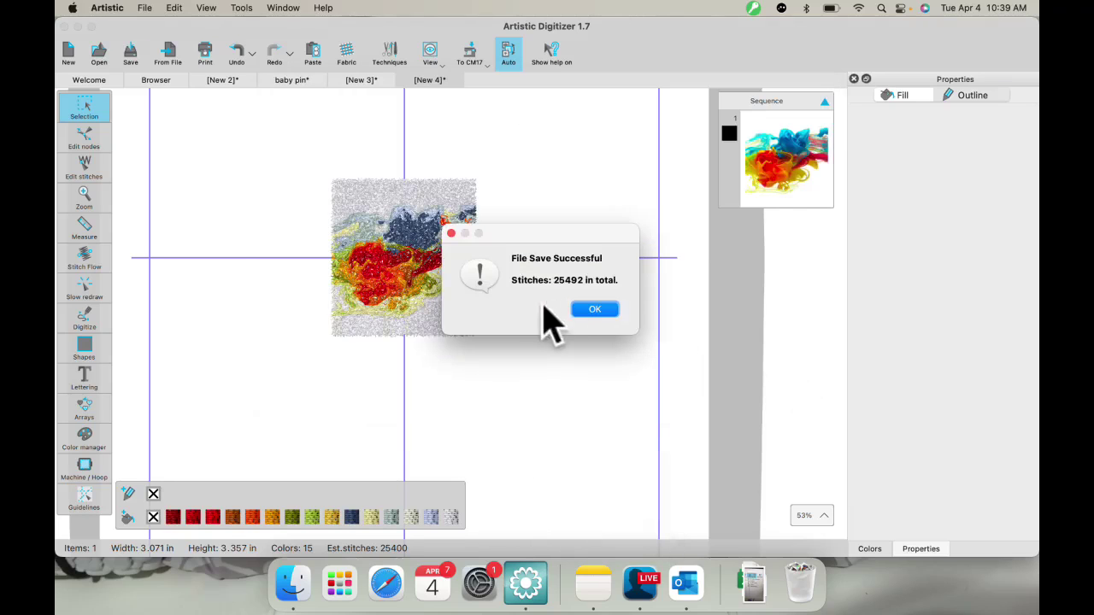
left_click(603, 312)
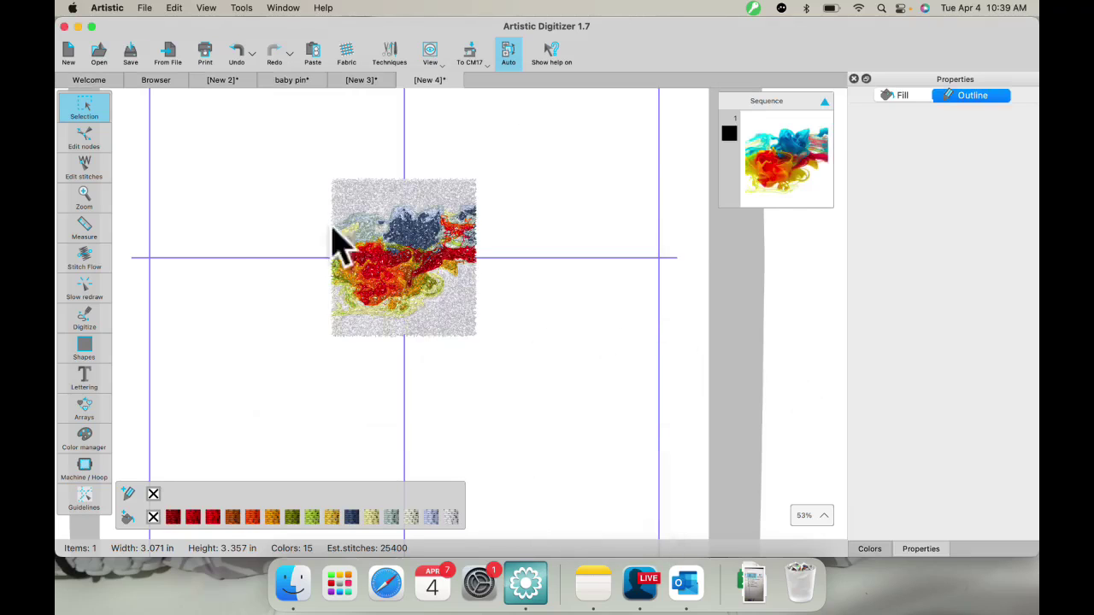
Step: Open the saved mixup.JEF from the Annes Class folder and select its dark red stitch block
left_click(157, 81)
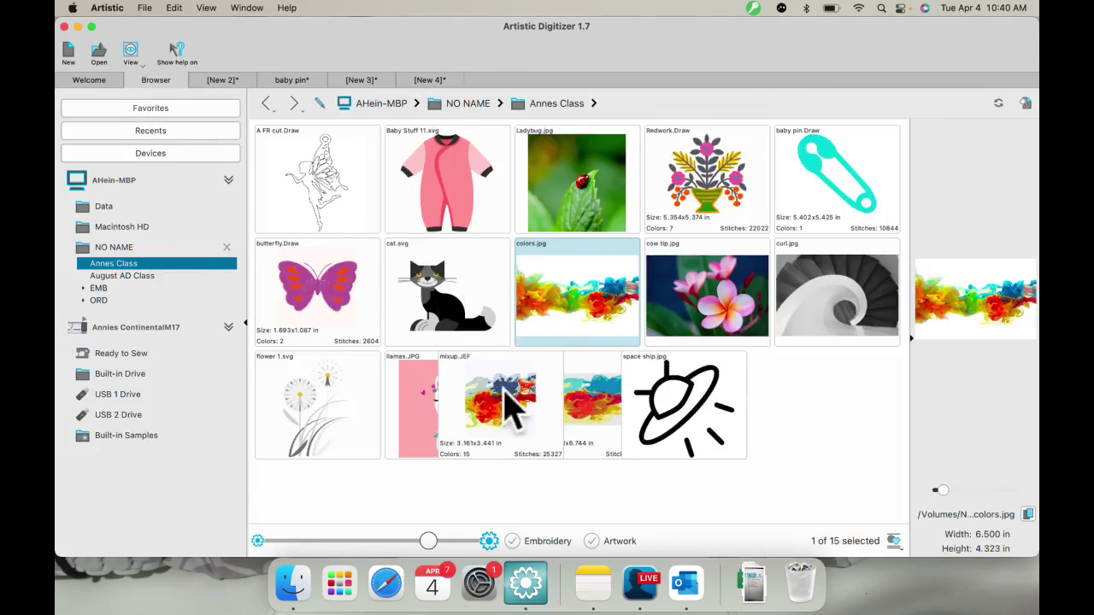
double_click(491, 406)
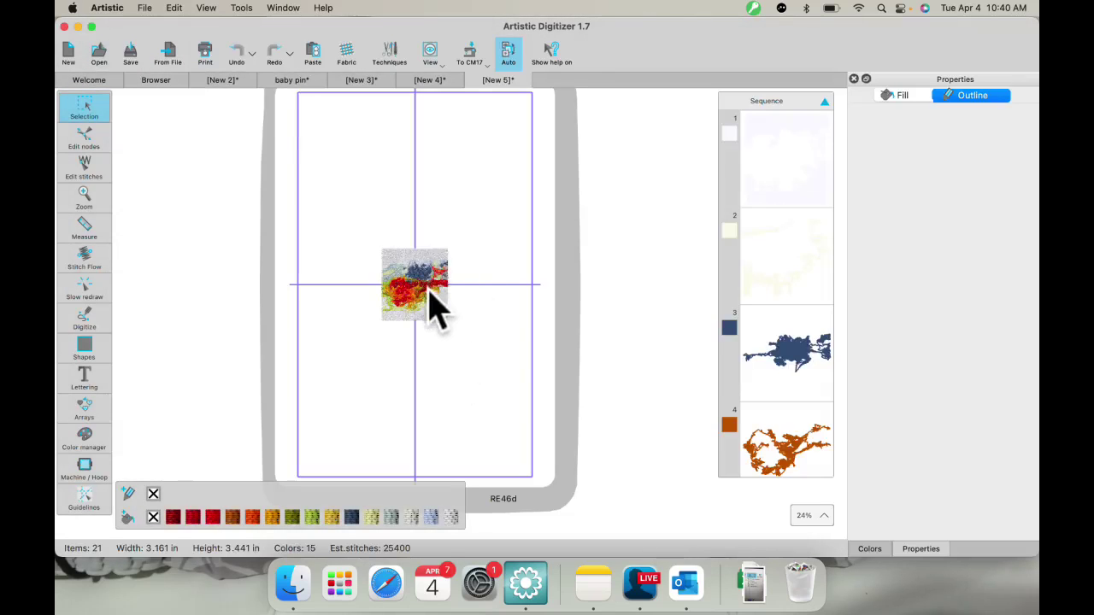
left_click(431, 291)
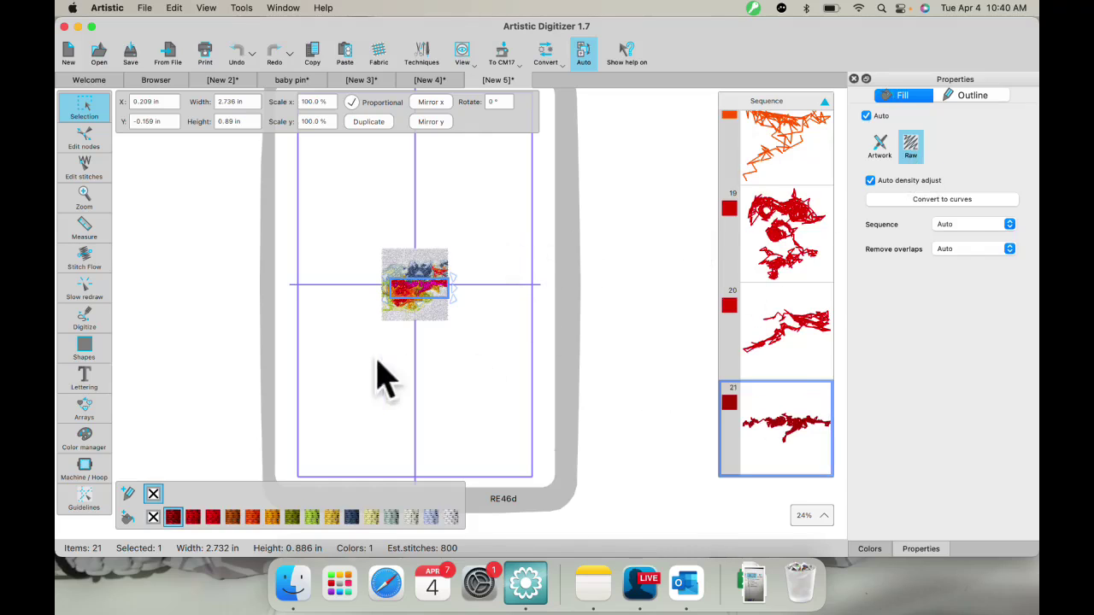
Step: Try deleting the light grey background stitches from the mixup design, and undo the deletion
scroll(380, 315, "up", 5)
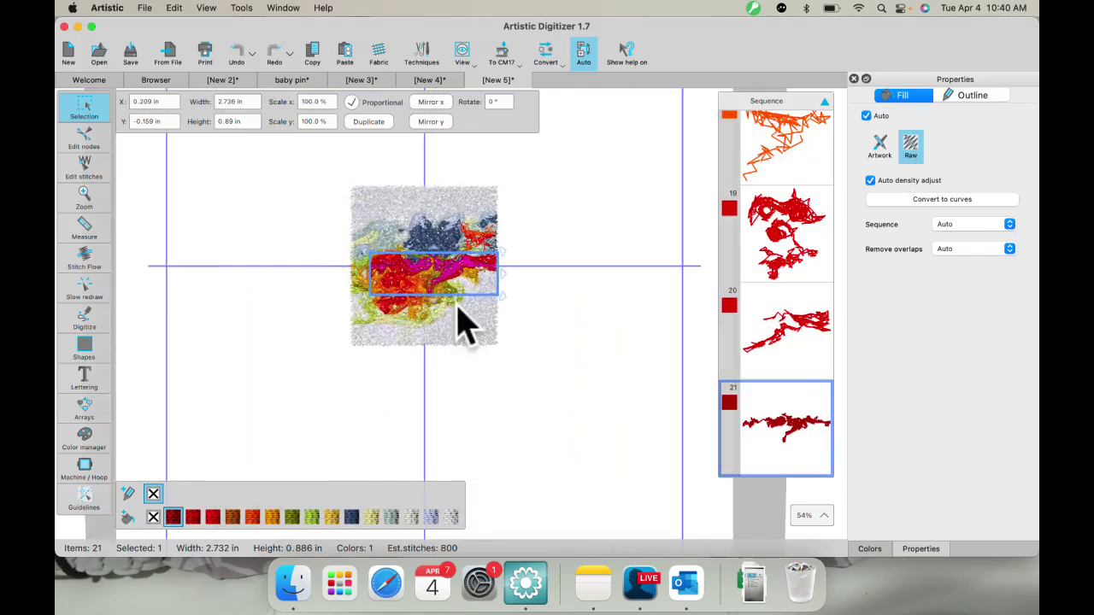
left_click(496, 360)
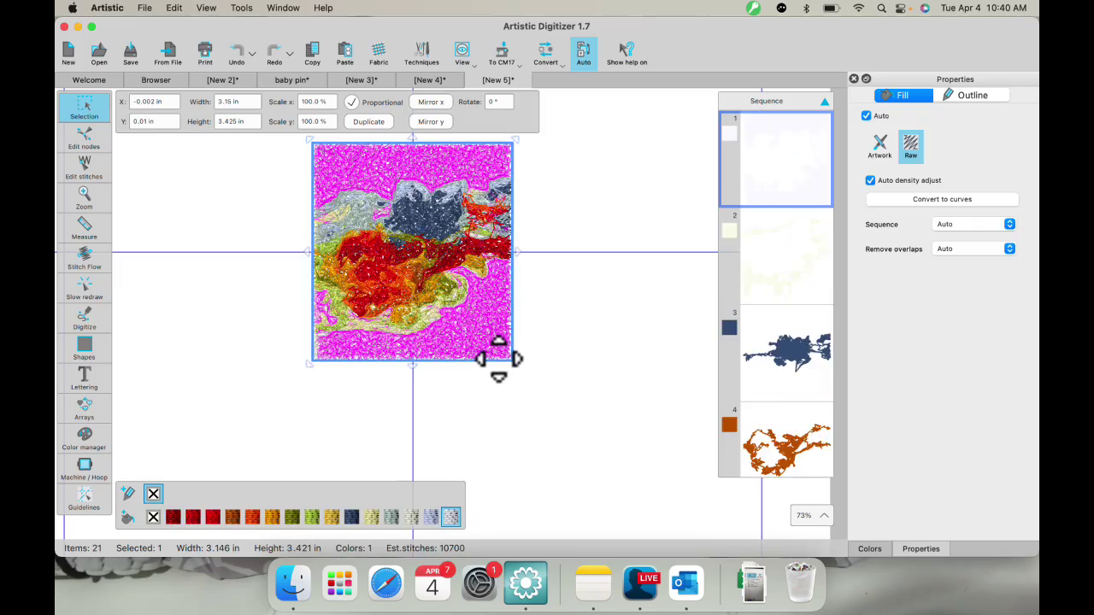
key("Delete")
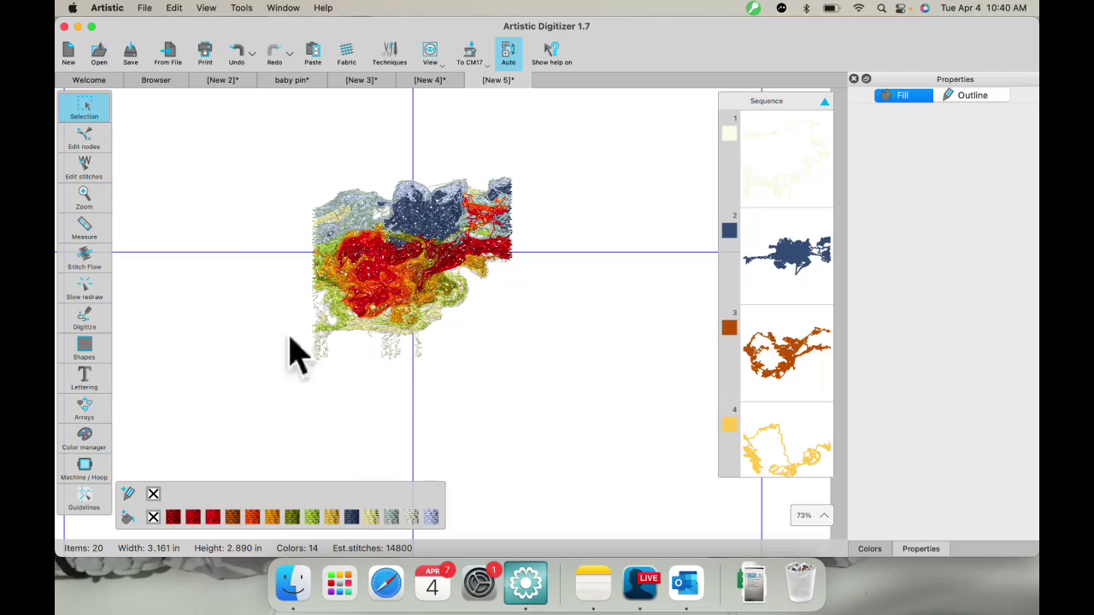
left_click(238, 51)
left_click(561, 236)
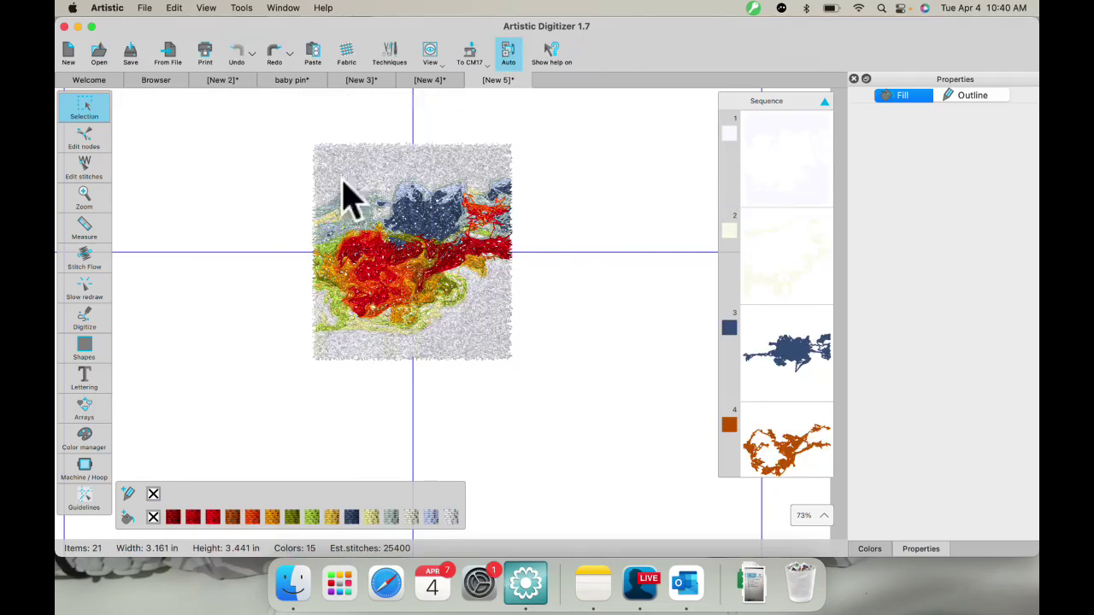
Step: Digitize a straight vertical line about 4.3 in tall through the left part of the embroidery, extending past both edges
left_click(83, 318)
left_click(137, 313)
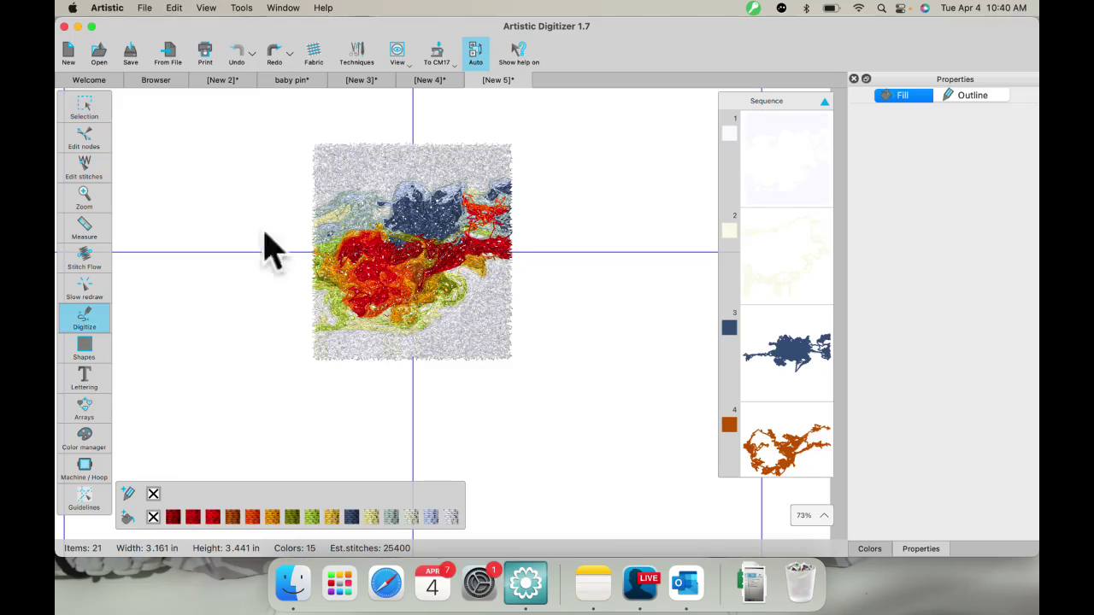
left_click(371, 117)
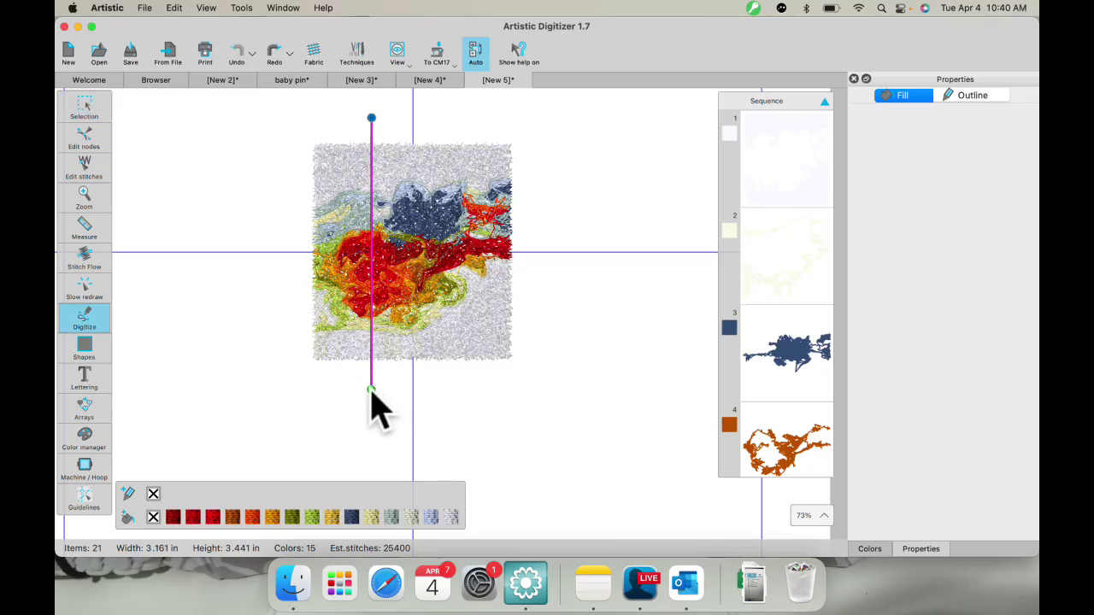
right_click(372, 394)
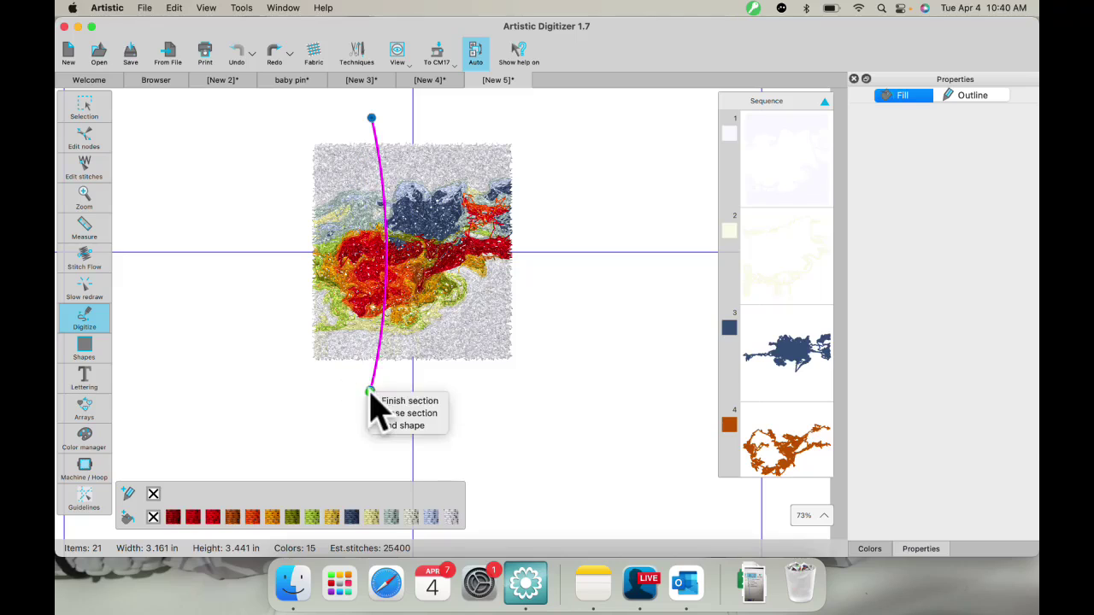
left_click(402, 425)
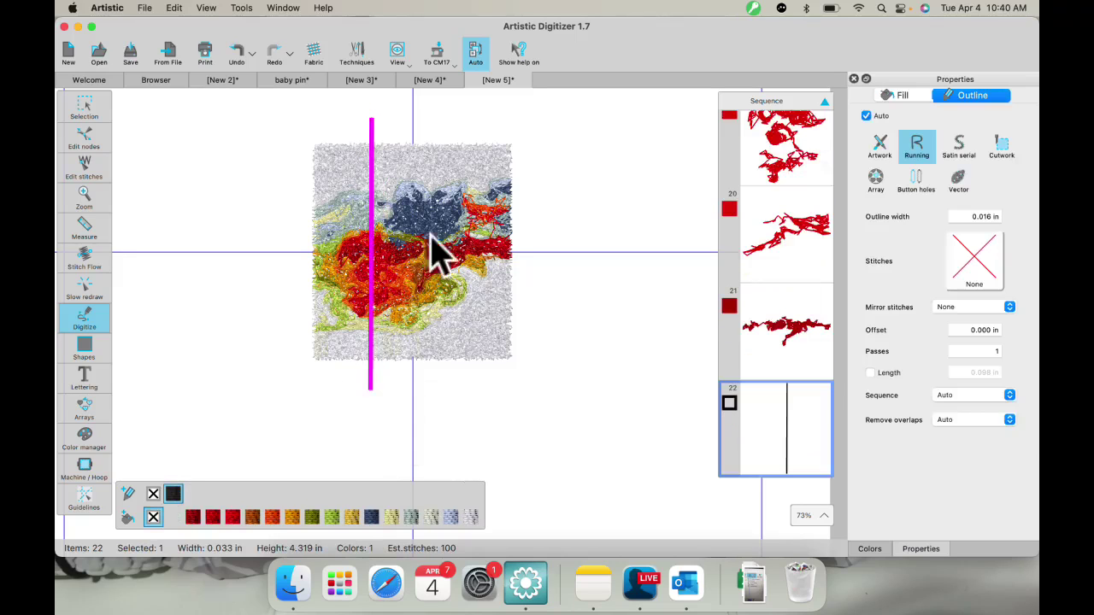
Step: Digitize a second, slightly slanted line about 4.7 in tall through the right part of the embroidery
left_click(437, 107)
right_click(449, 405)
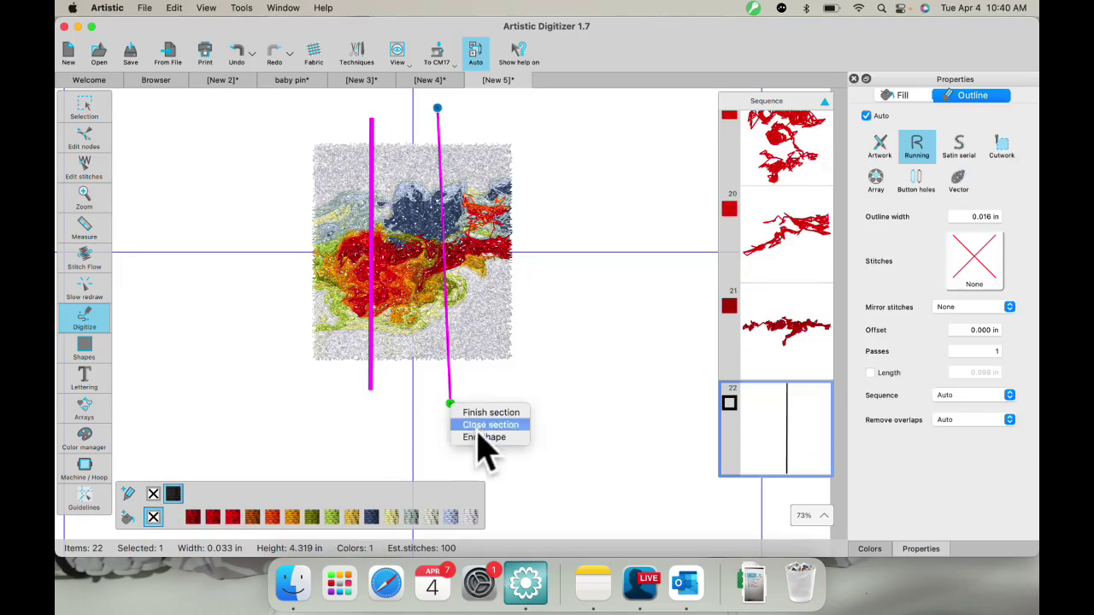
left_click(483, 443)
Step: Select the whole embroidery together with both lines and cut it with the Knife
left_click(84, 104)
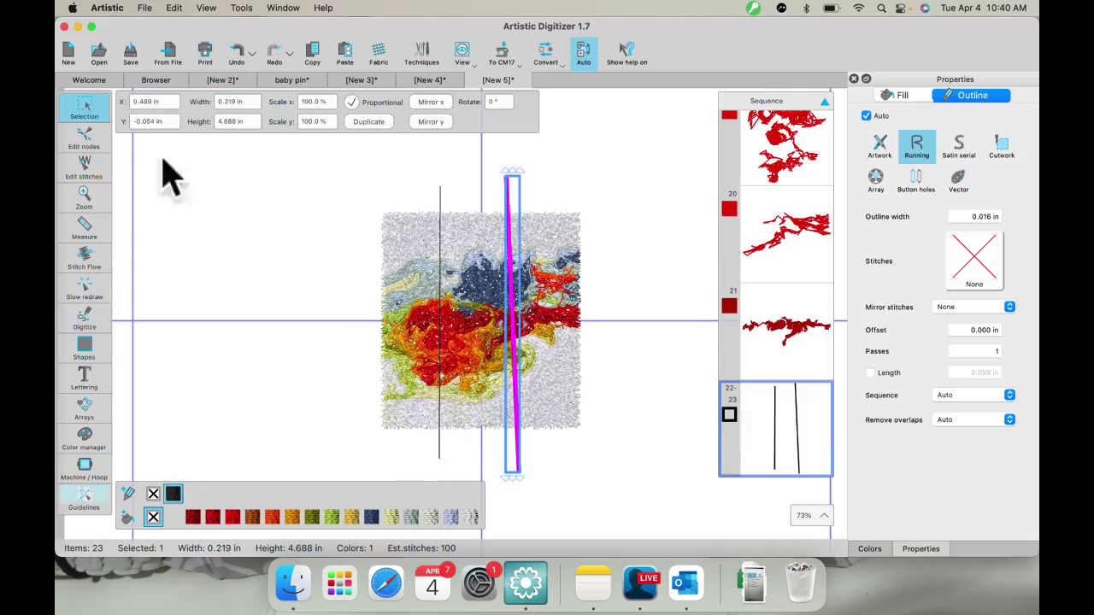
left_click_drag(263, 139, 650, 496)
right_click(464, 221)
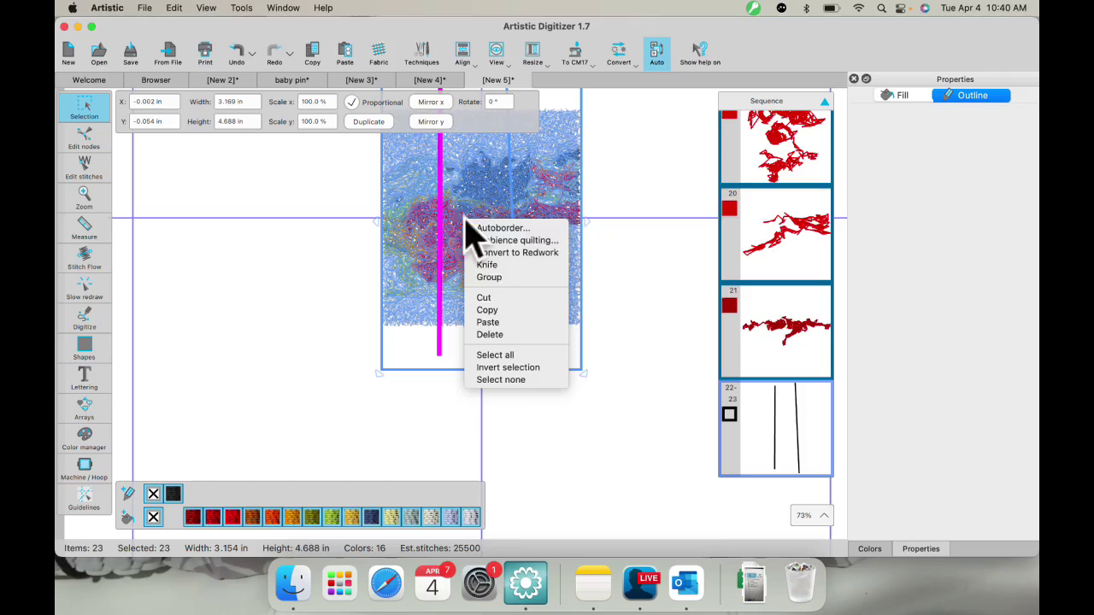
left_click(499, 275)
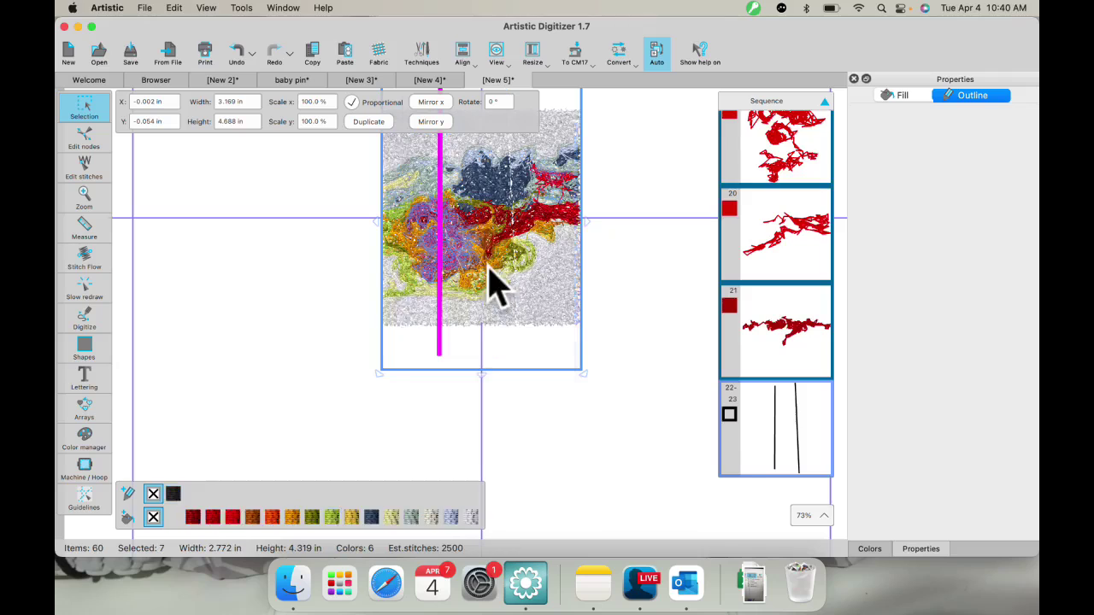
Step: Apply the Knife again to cut along the remaining vertical line, and clear the selection
right_click(466, 199)
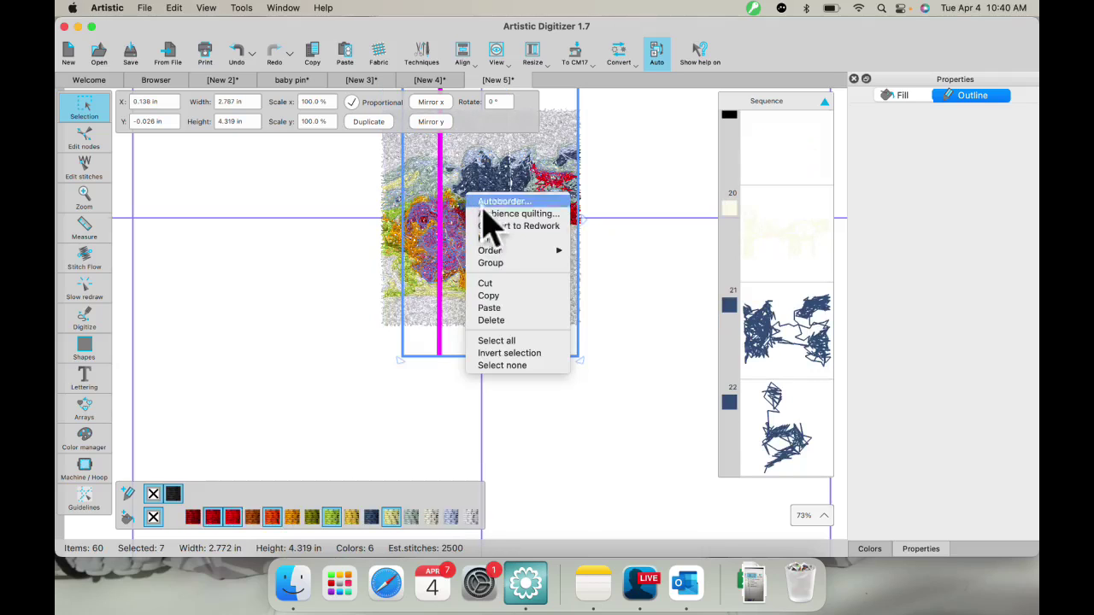
left_click(499, 254)
left_click(487, 376)
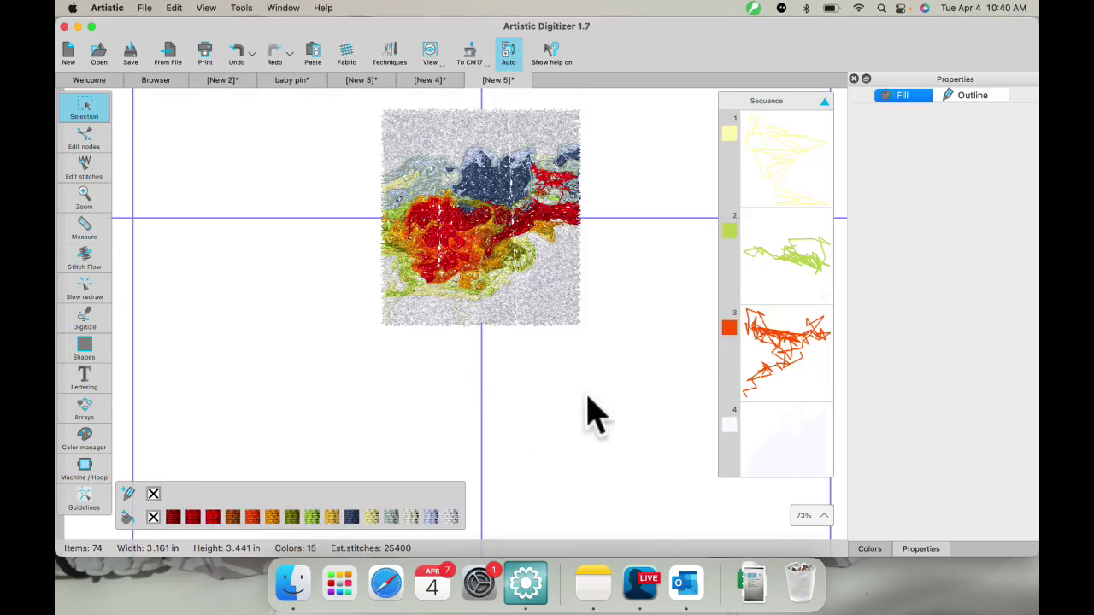
scroll(590, 290, "up", 5)
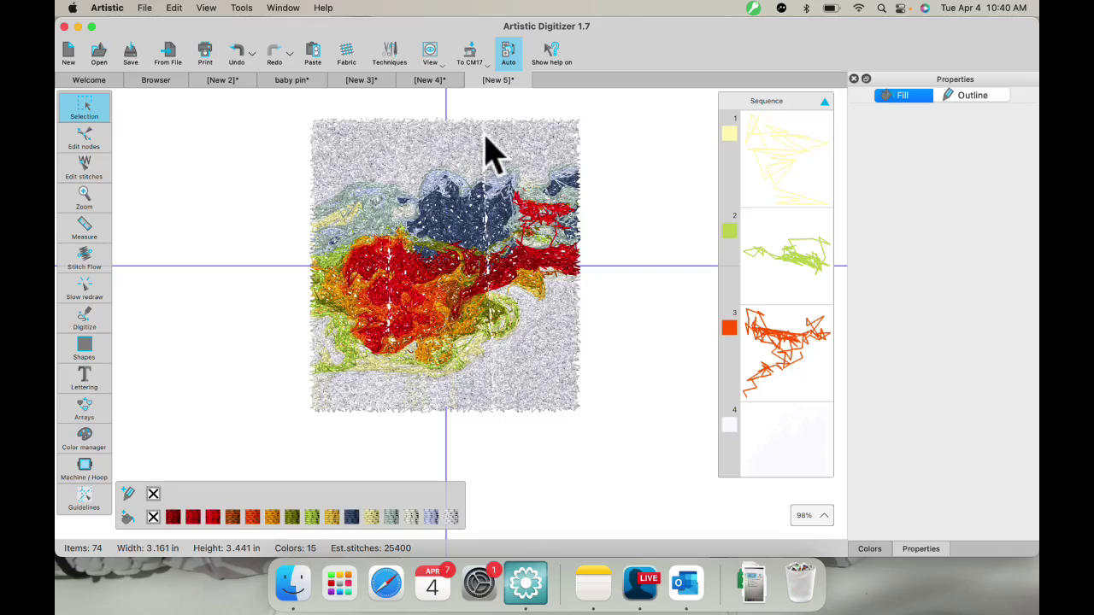
left_click_drag(485, 115, 501, 378)
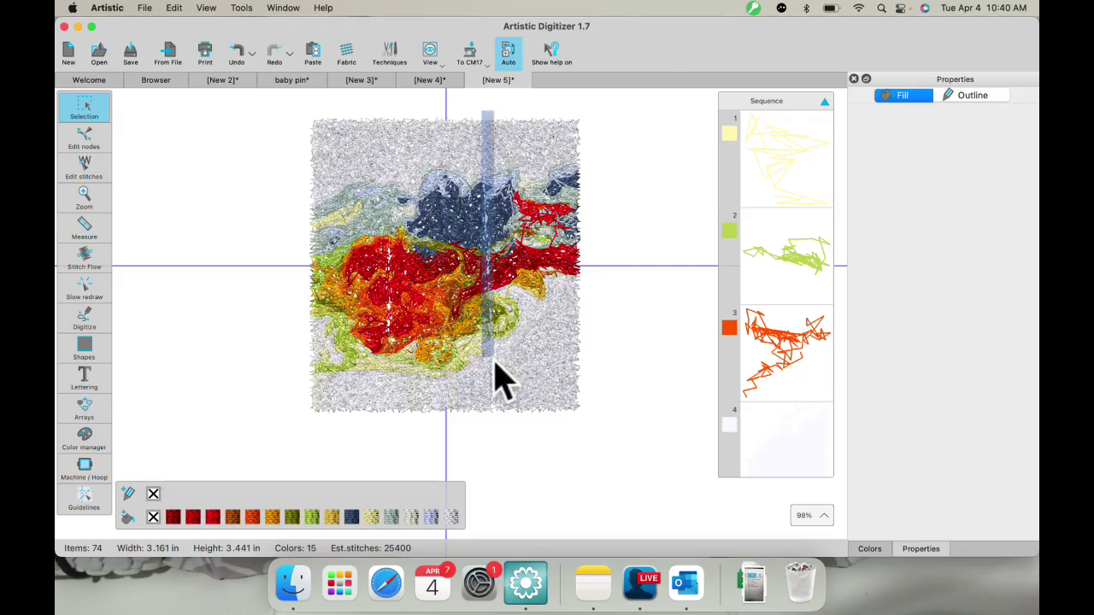
left_click(629, 176)
left_click_drag(485, 115, 499, 255)
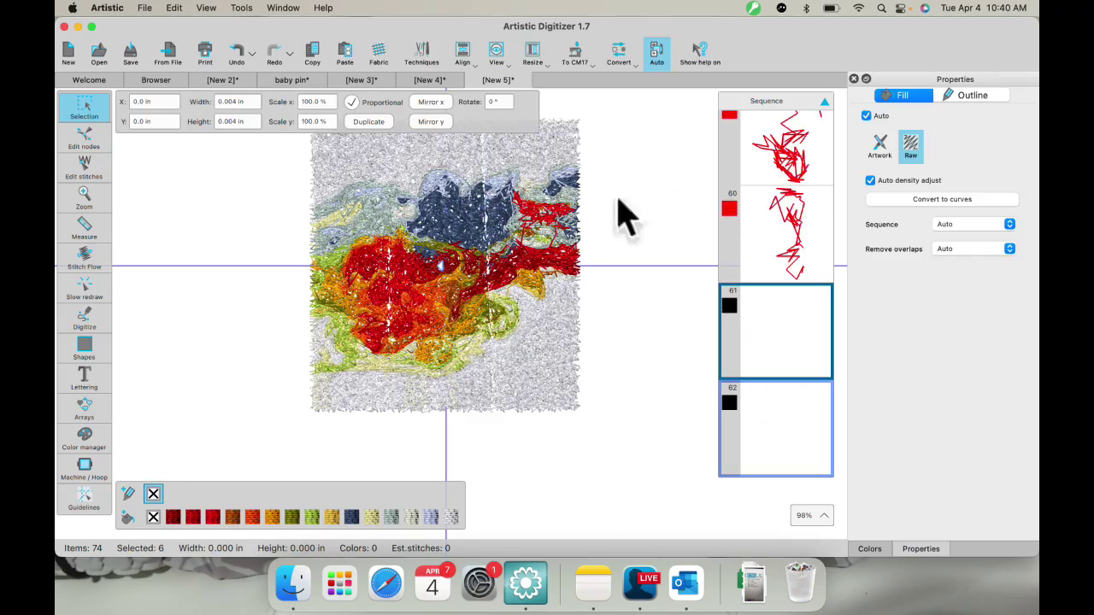
Step: Select all pieces of the section beyond the slanted cut and move them to the right, leaving a gap
key("Down")
key("Down")
key("Down")
key("Down")
key("Down")
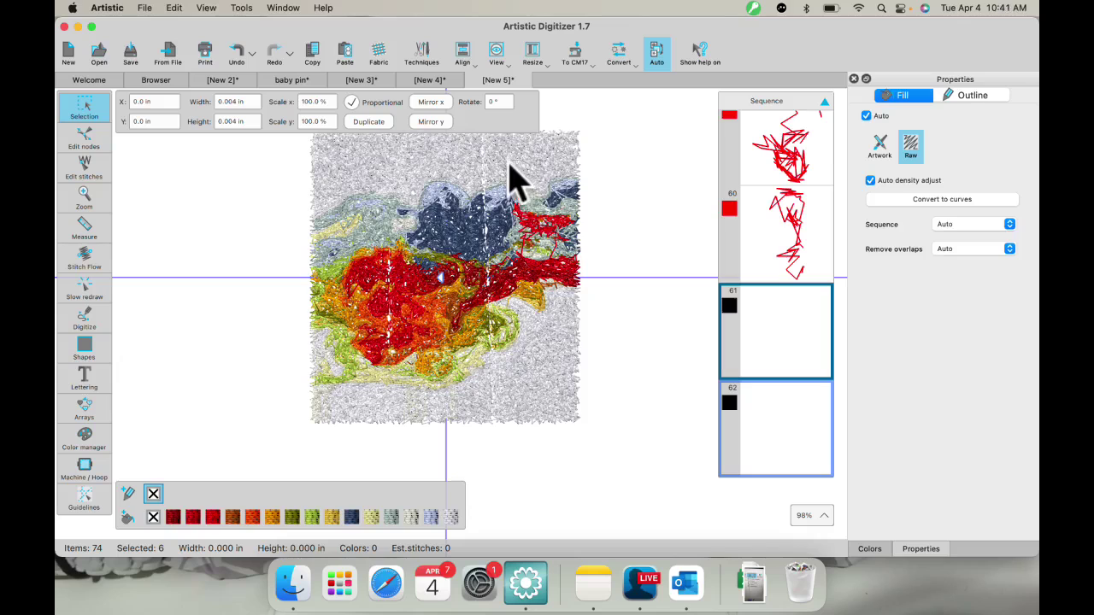
key("Down")
key("Down")
key("Down")
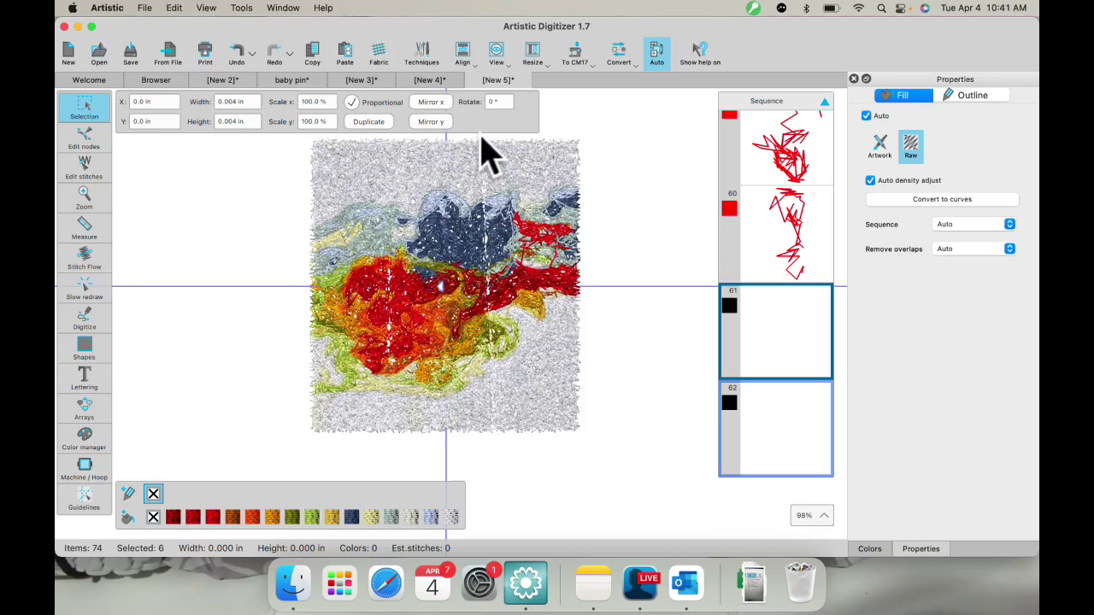
left_click(484, 159)
left_click_drag(483, 159, 608, 460)
left_click_drag(541, 278, 581, 276)
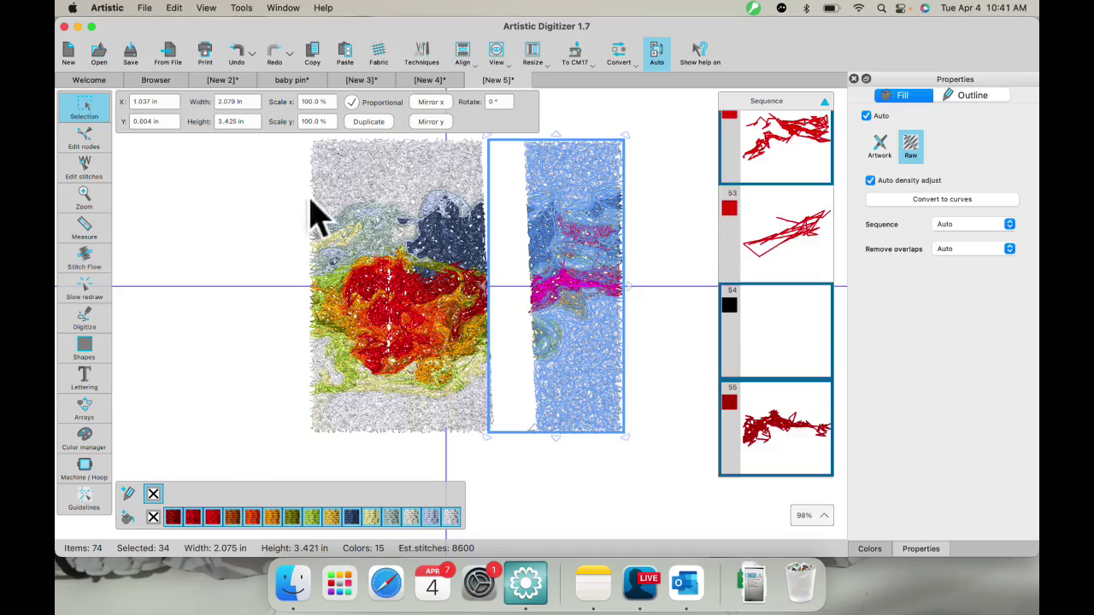
Step: Try to select all the pieces lying left of the first vertical cut
left_click(284, 195)
left_click(279, 120)
left_click_drag(280, 120, 402, 457)
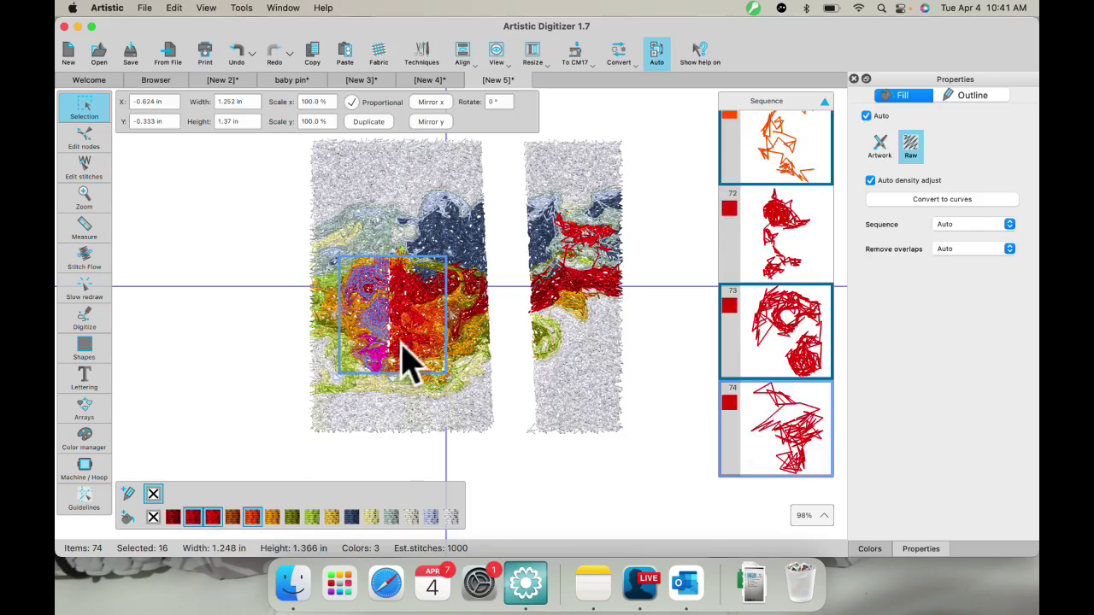
left_click(291, 188)
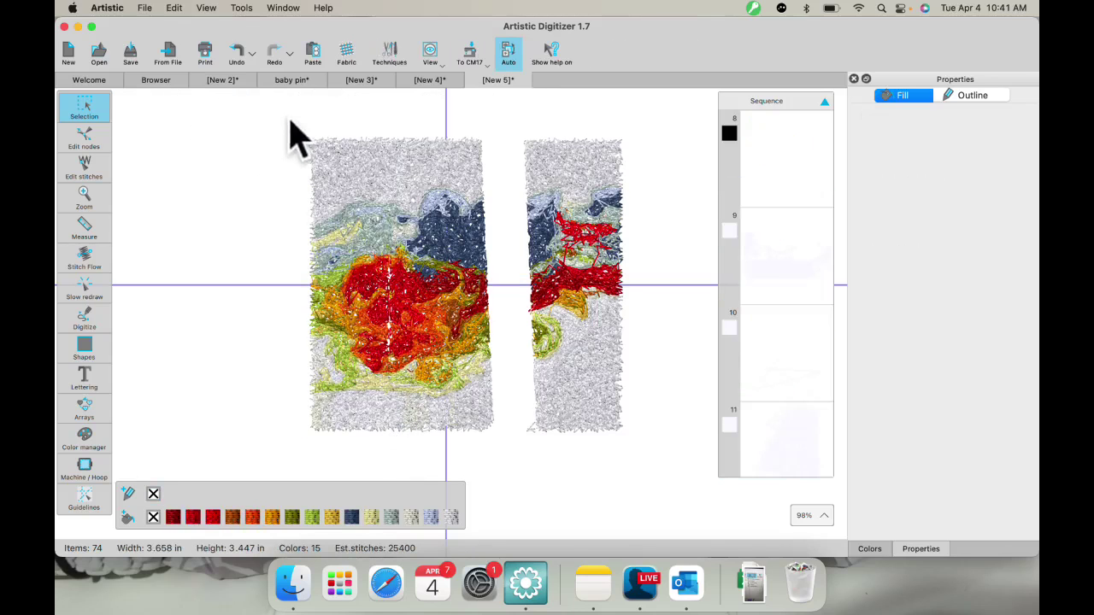
left_click_drag(289, 115, 404, 345)
left_click_drag(389, 395, 391, 453)
Step: Examine how the cut sections are divided by selecting single color pieces in the left and right sections
left_click(352, 212)
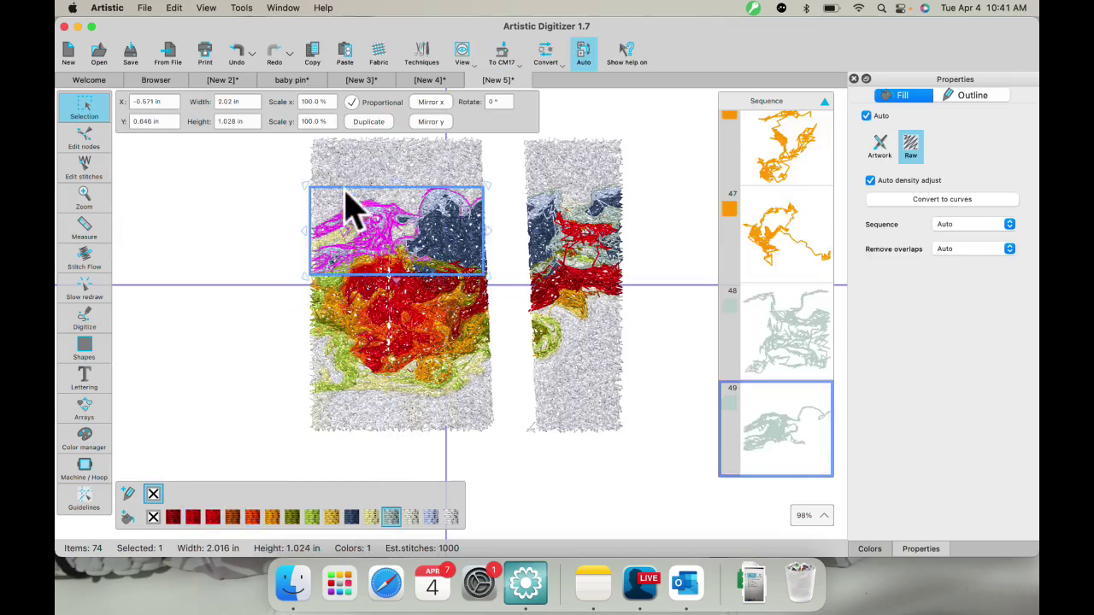
left_click(357, 167)
left_click(505, 215)
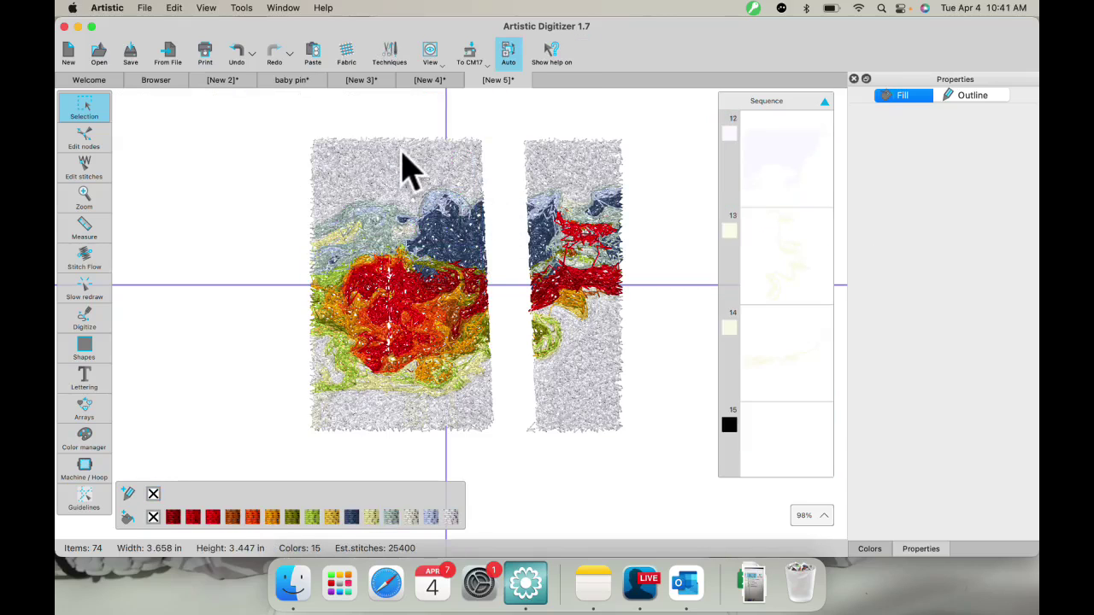
left_click(407, 169)
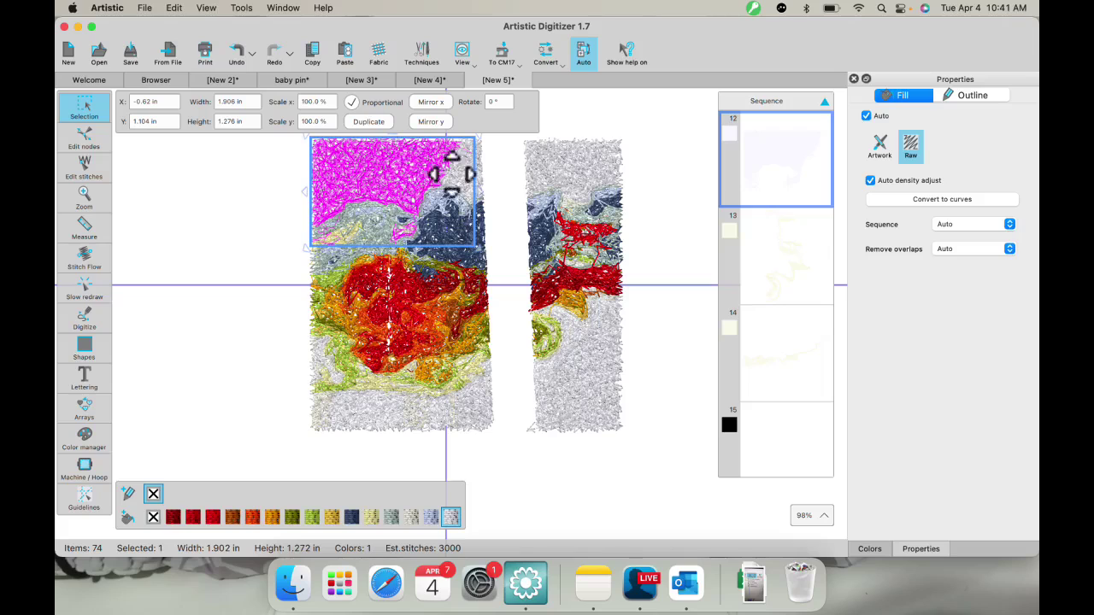
left_click(498, 184)
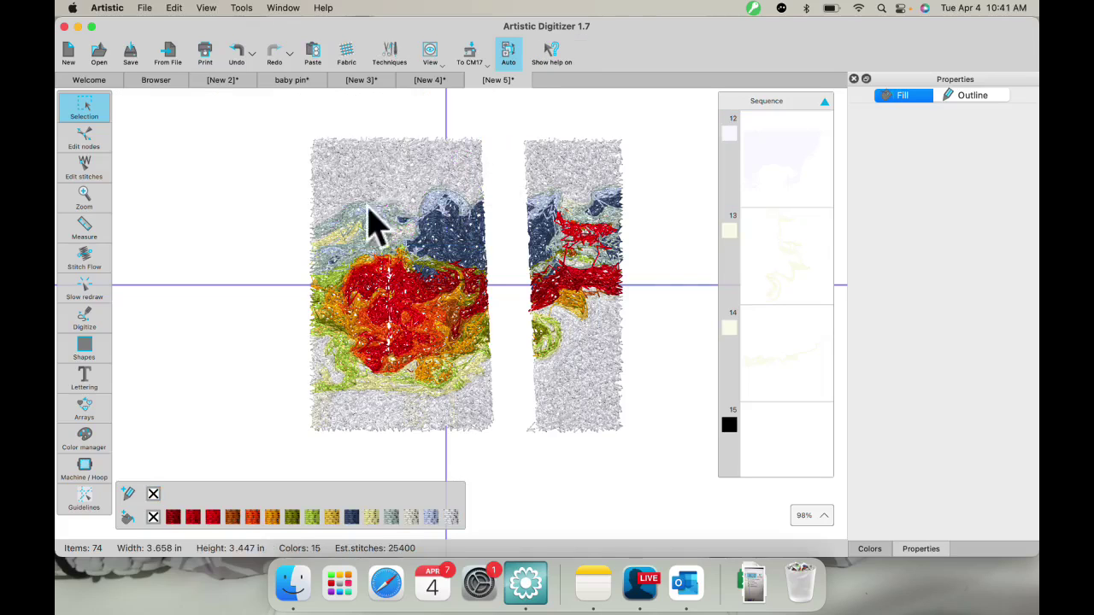
left_click(386, 195)
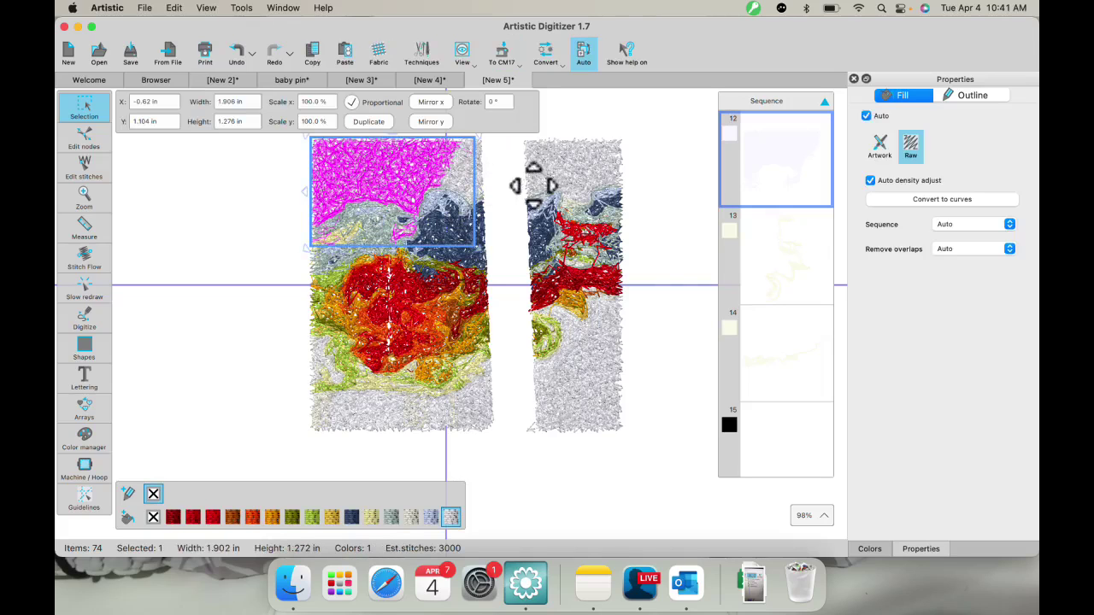
left_click(560, 195)
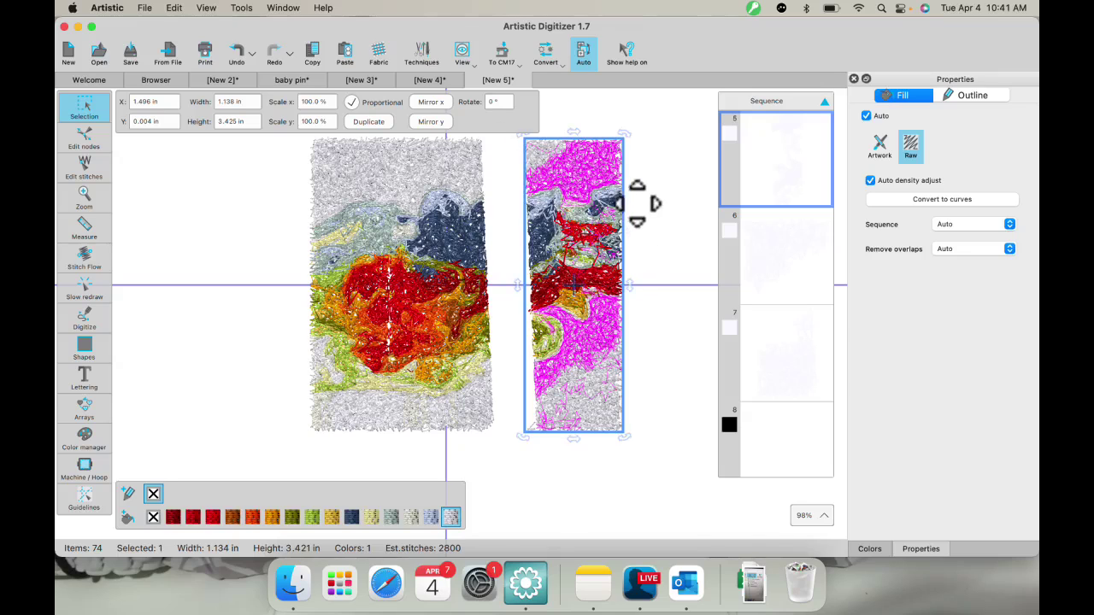
left_click(682, 229)
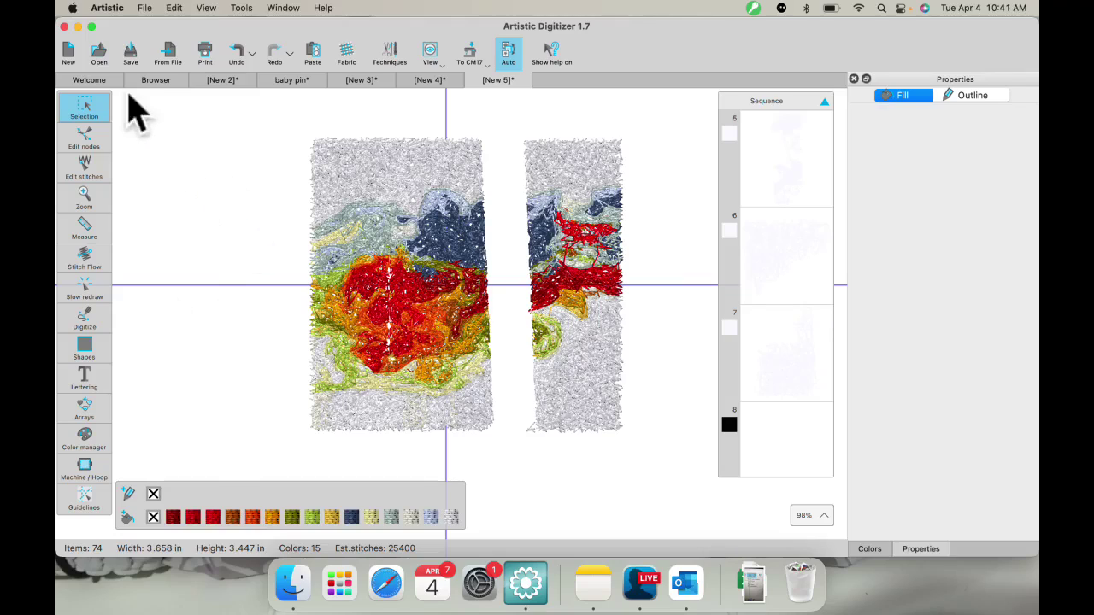
Step: Create a new design and open the Clipart Library for inserting clipart
left_click(71, 53)
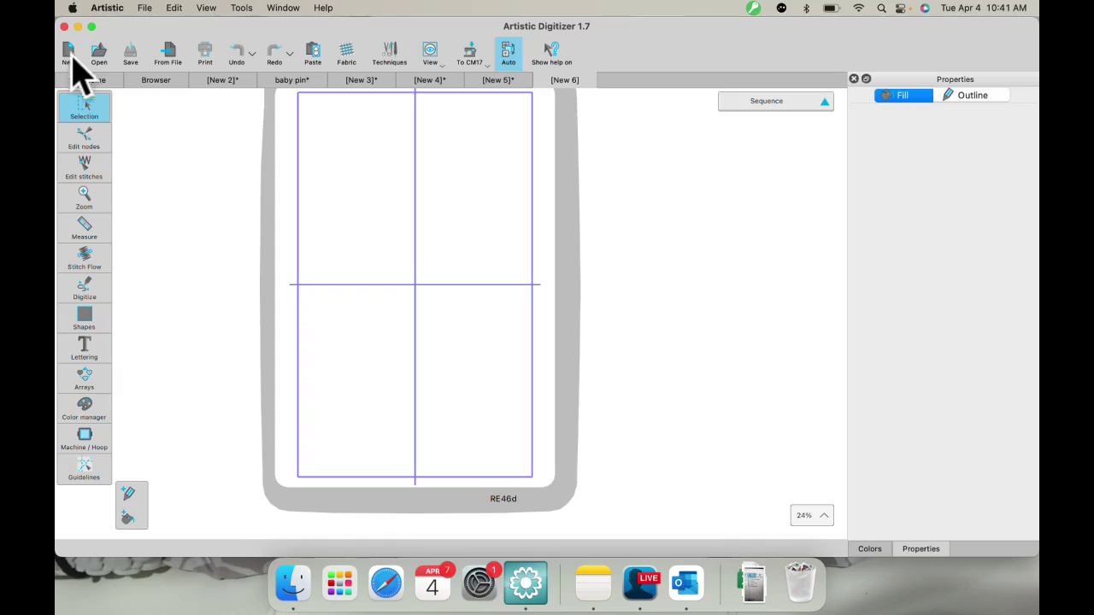
mouse_move(64, 314)
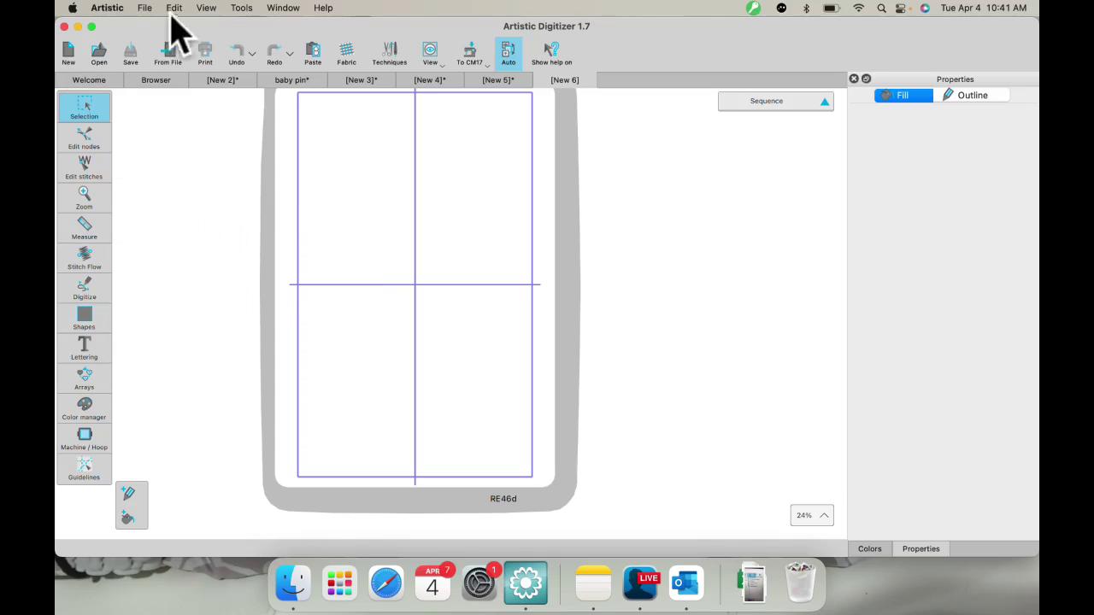
left_click(243, 8)
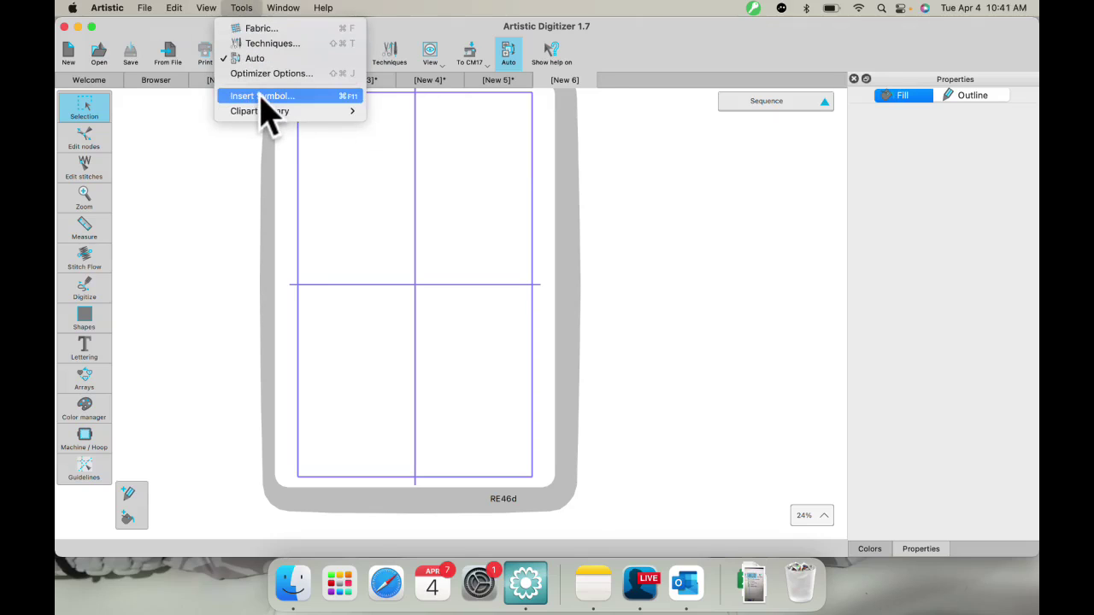
mouse_move(261, 113)
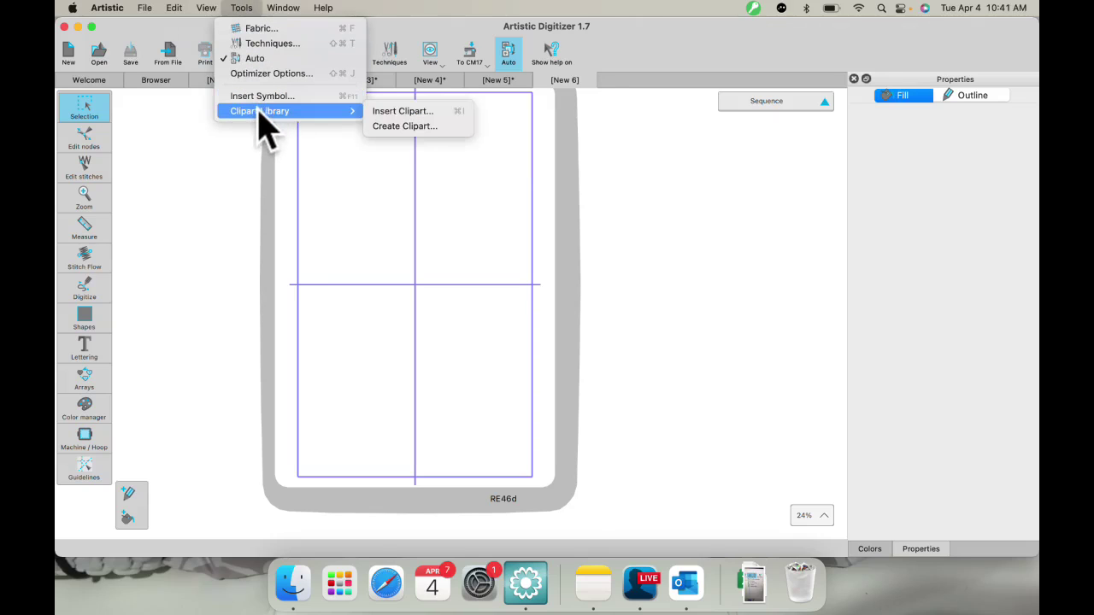
left_click(395, 112)
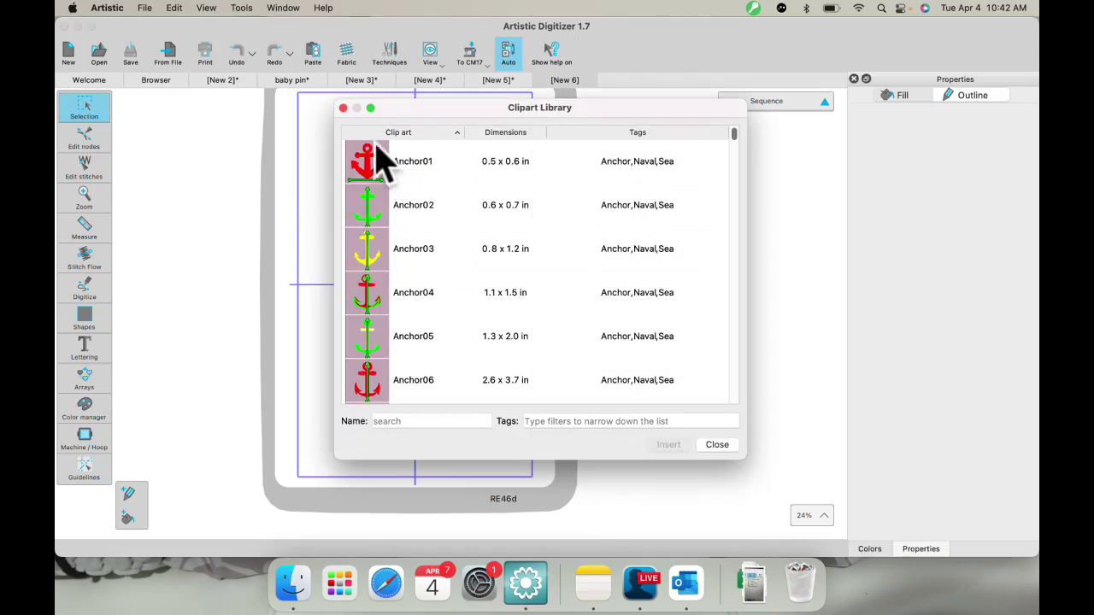
Step: Insert the ButterFly09 clipart in the lower-left quarter of the hoop, about 2.4 x 2.0 in, and deselect it
scroll(440, 265, "down", 20)
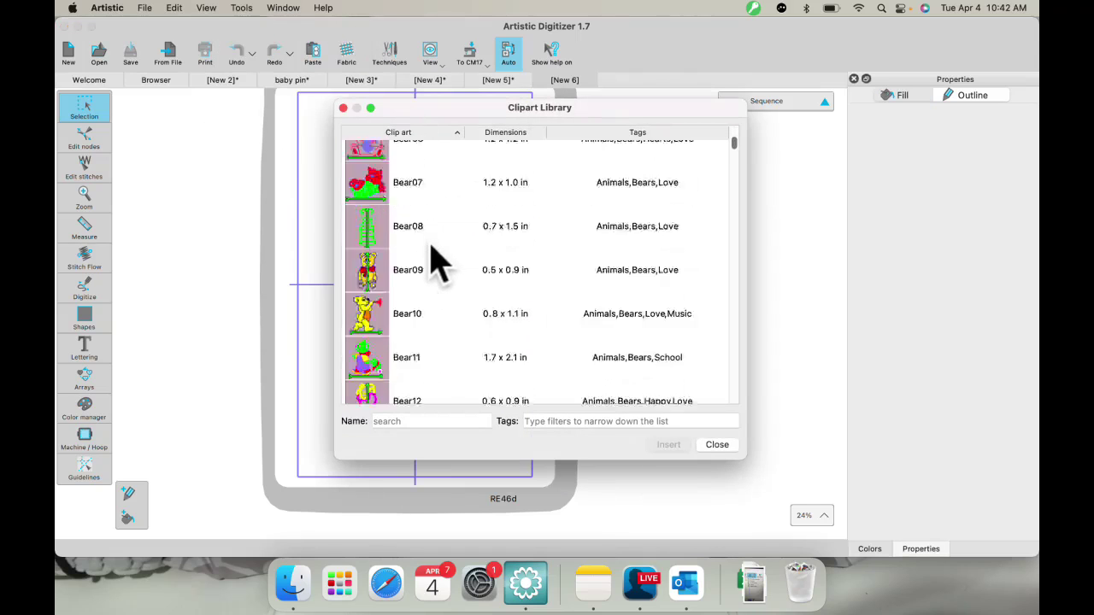
scroll(440, 265, "down", 15)
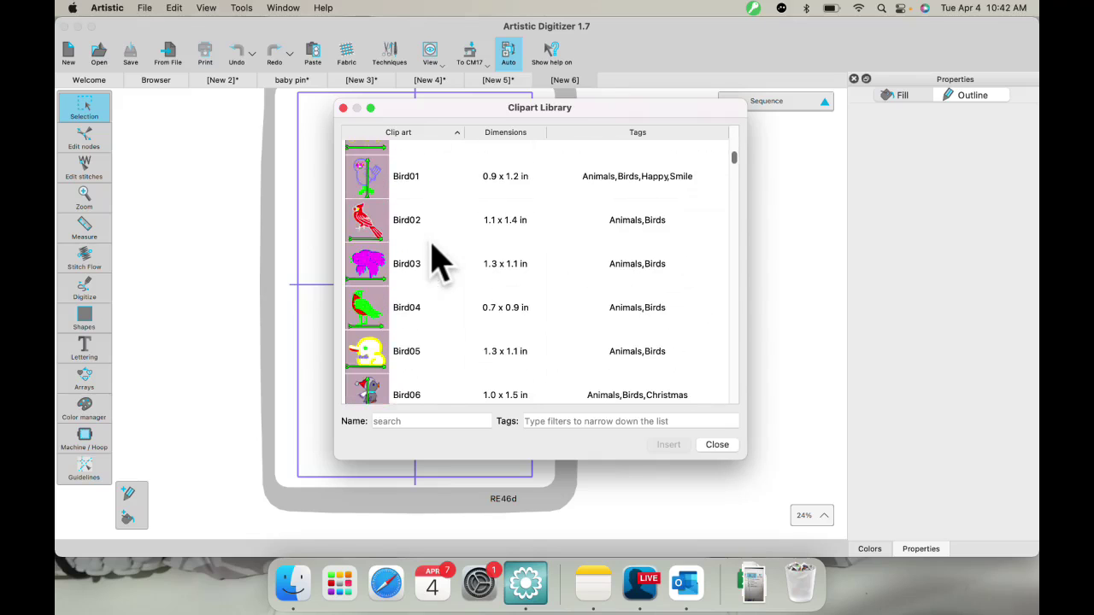
scroll(440, 265, "down", 10)
scroll(436, 260, "down", 20)
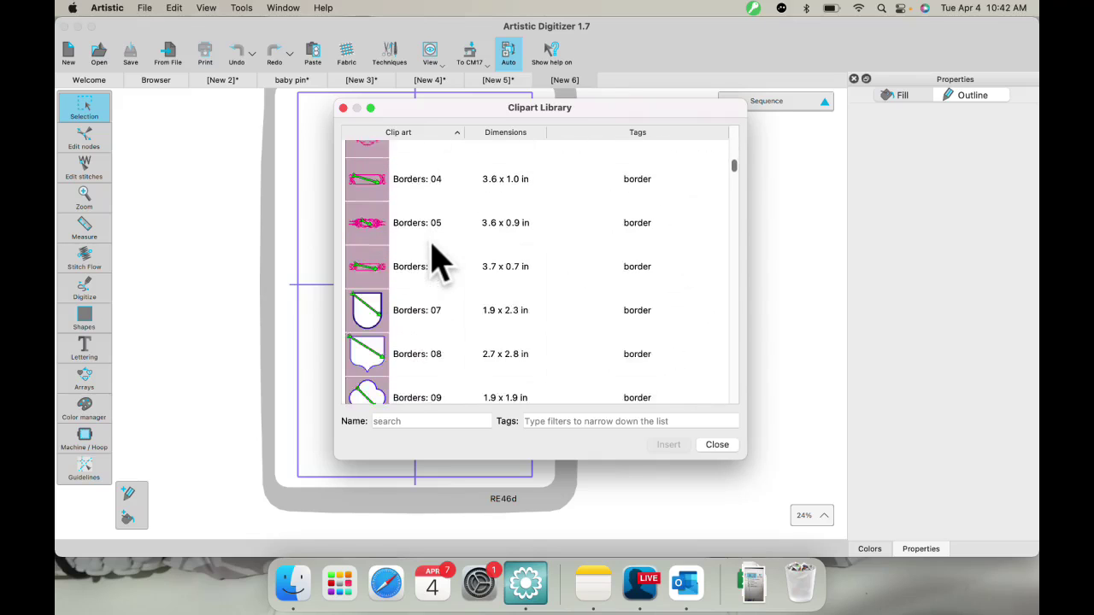
scroll(436, 261, "down", 20)
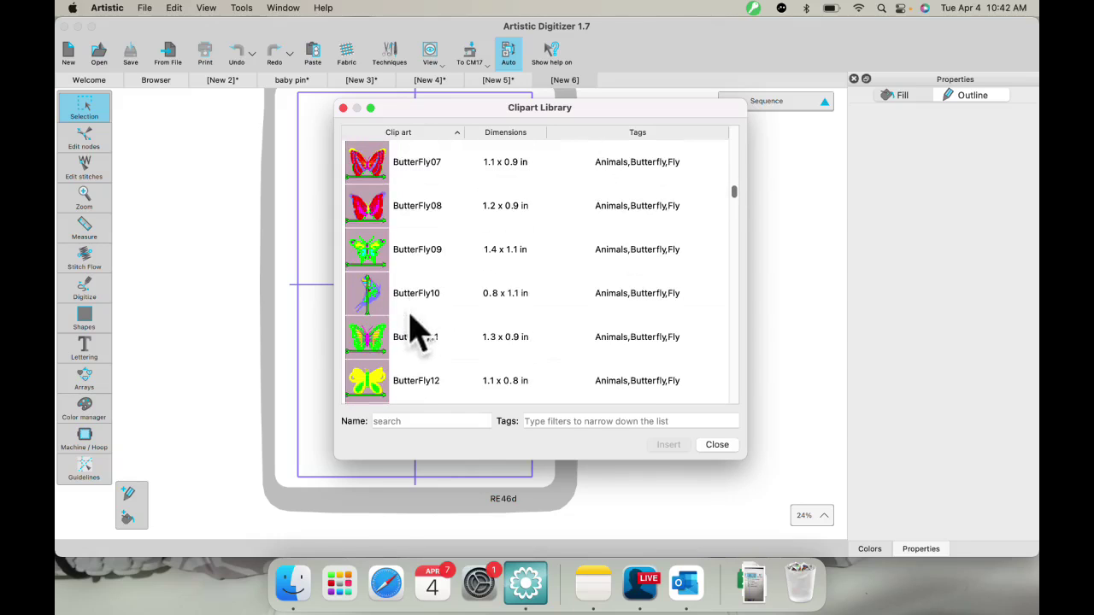
left_click(378, 340)
left_click(368, 252)
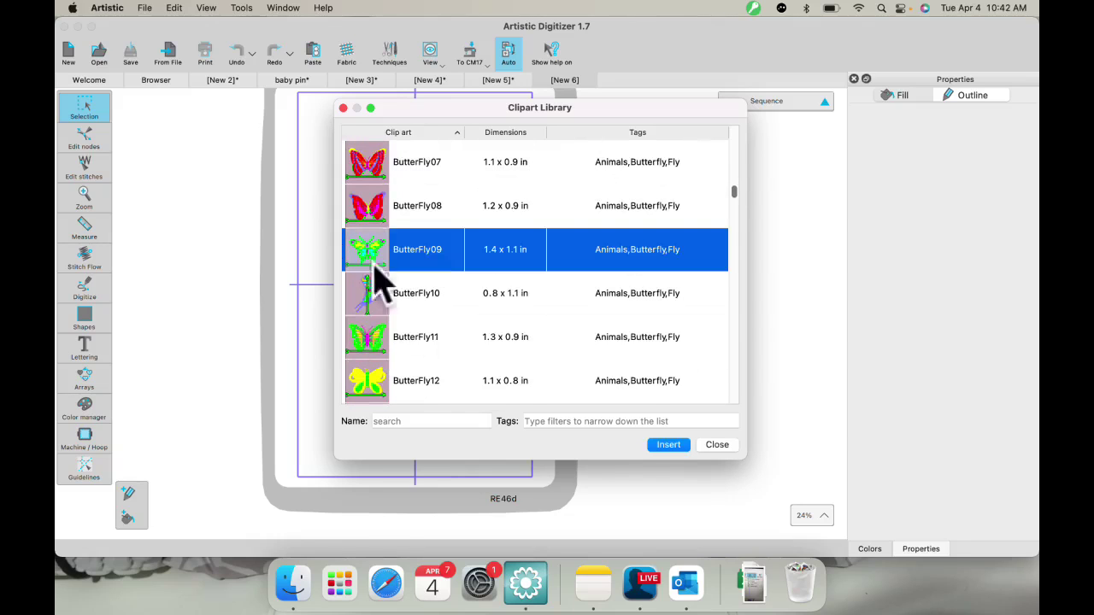
left_click(668, 445)
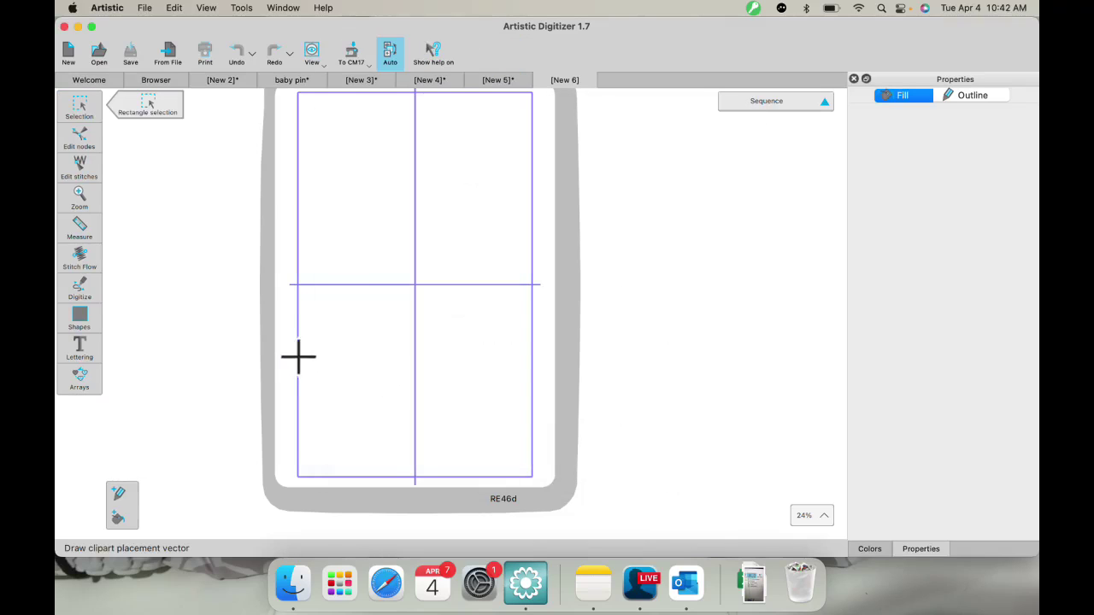
left_click_drag(298, 357, 359, 354)
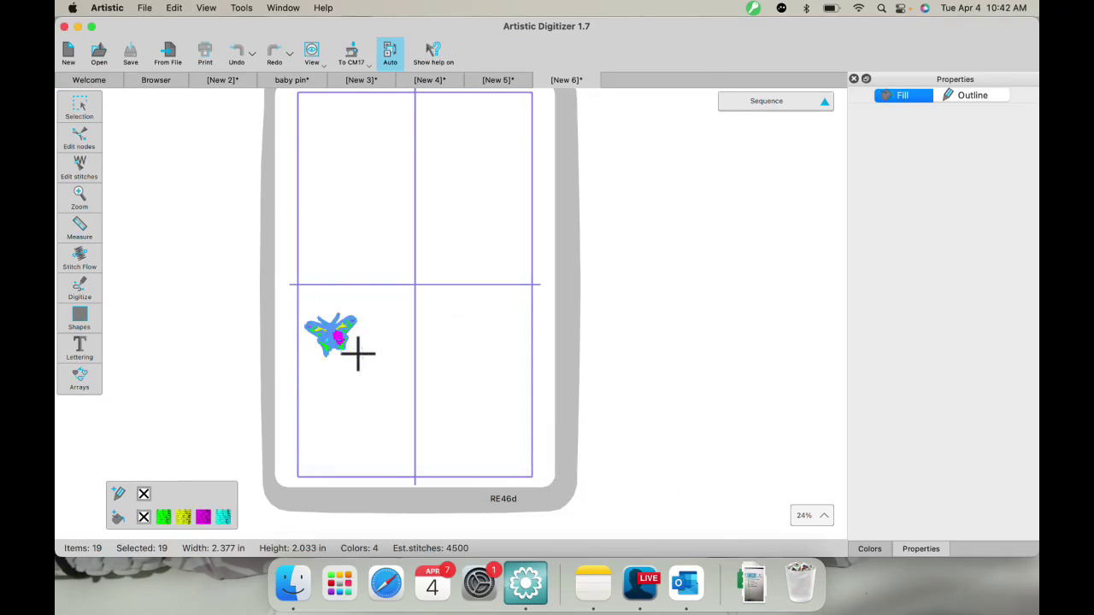
left_click(330, 201)
Step: Insert the ButterFly02 clipart at a slant above and to the right of the first butterfly, about 2.0 x 1.9 in
left_click(242, 7)
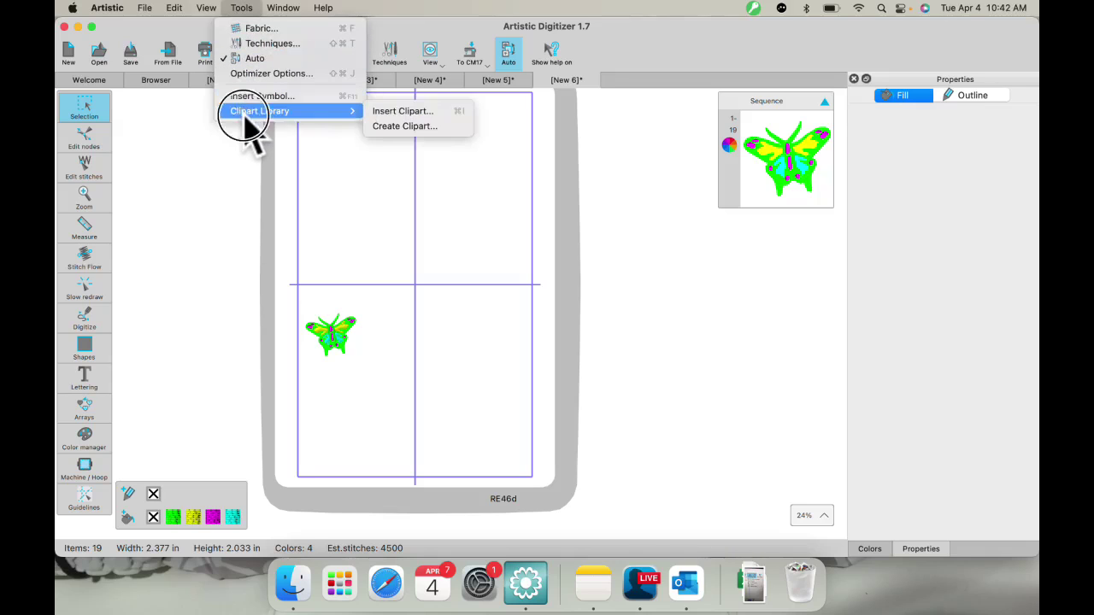
left_click(247, 117)
left_click(242, 7)
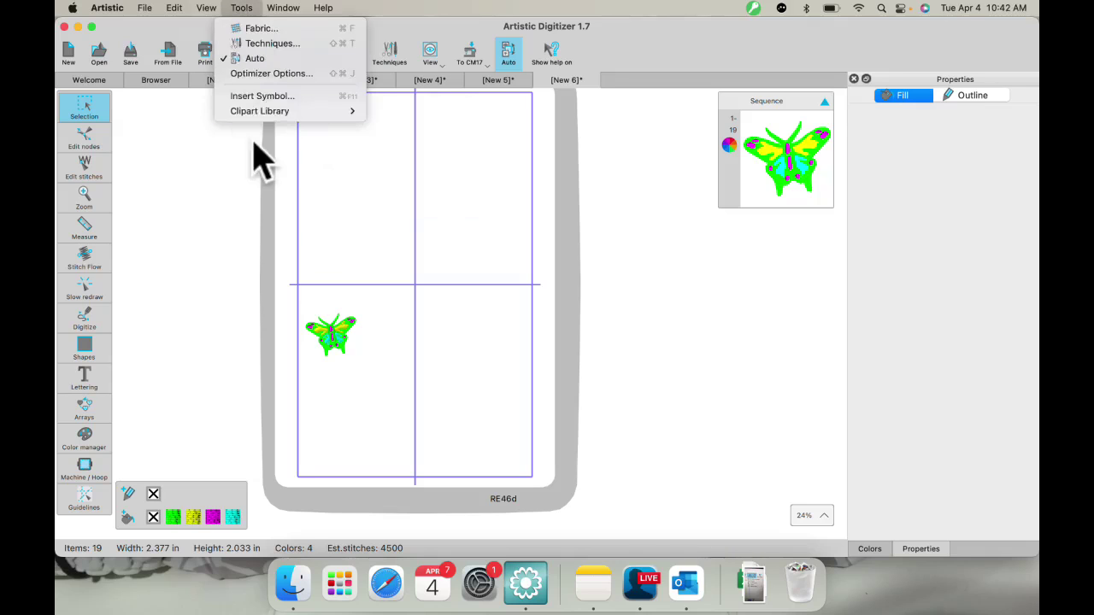
left_click(393, 113)
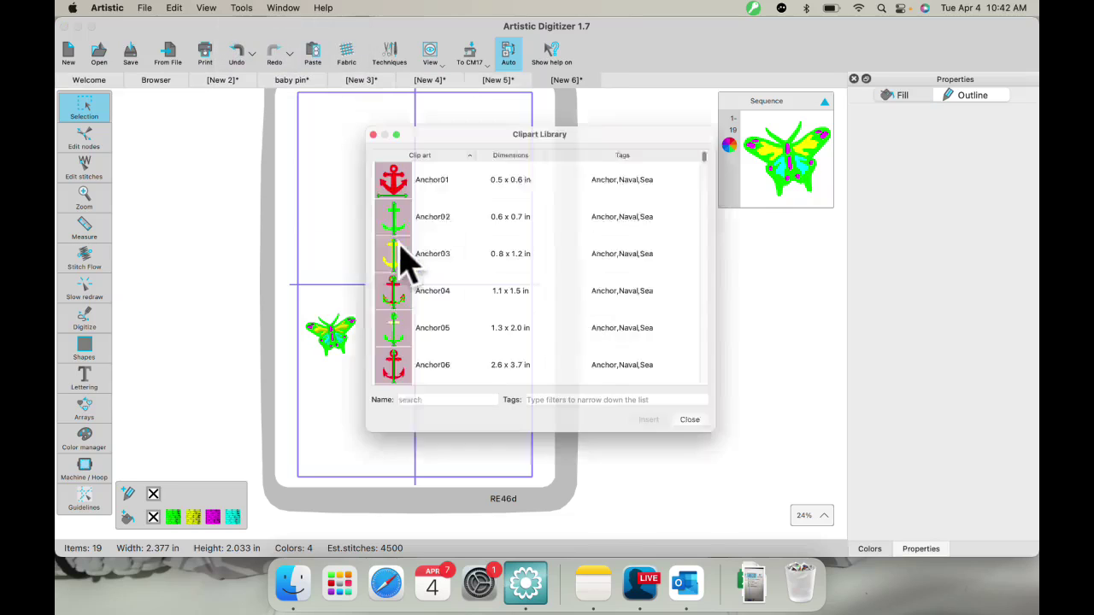
scroll(376, 248, "down", 10)
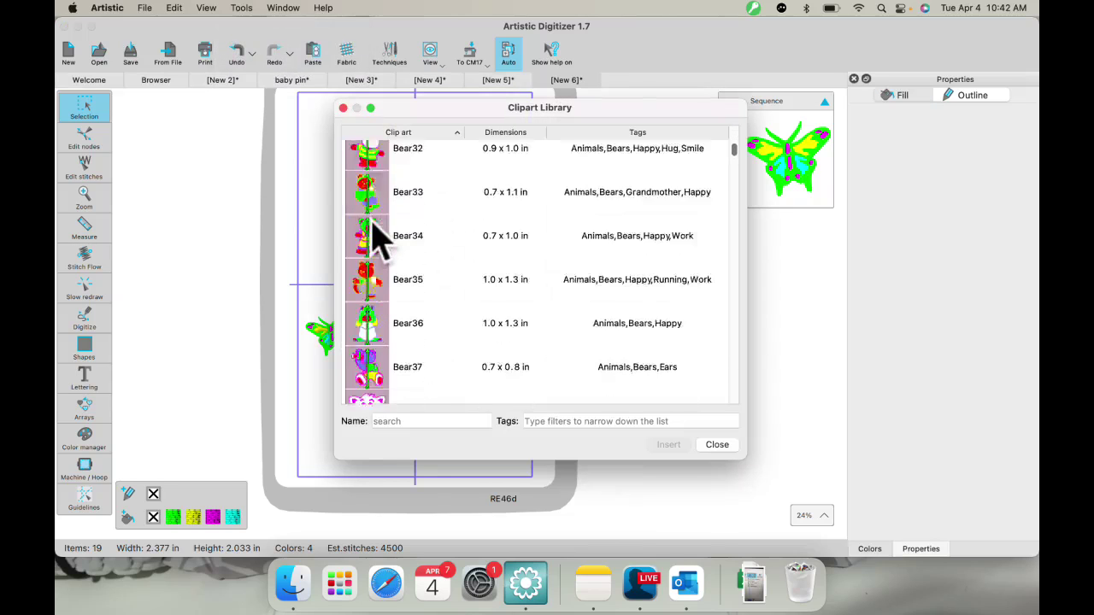
scroll(378, 231, "down", 20)
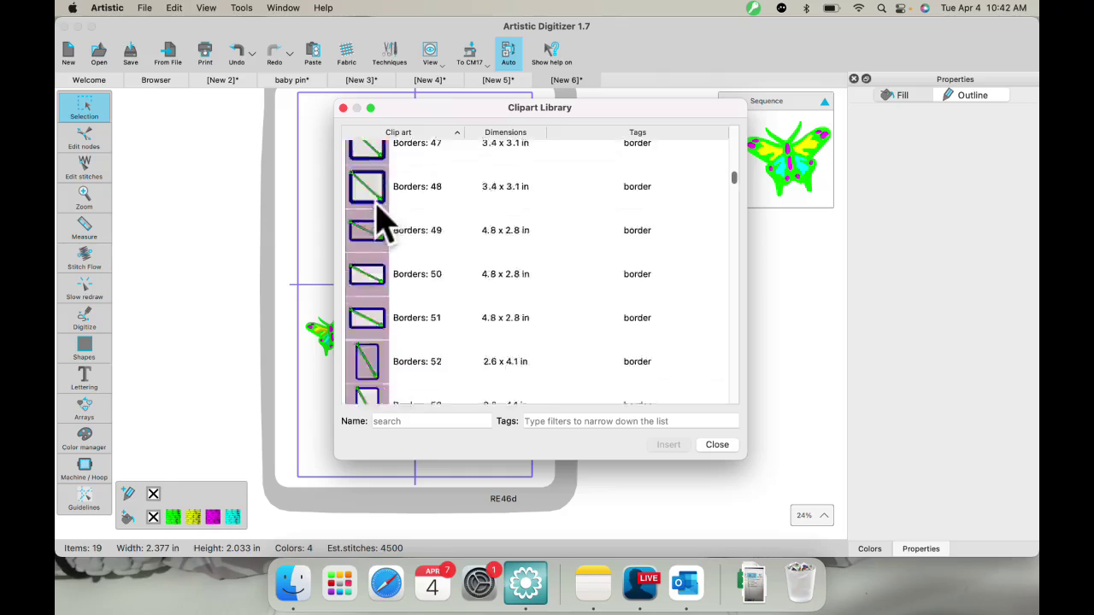
scroll(382, 224, "down", 15)
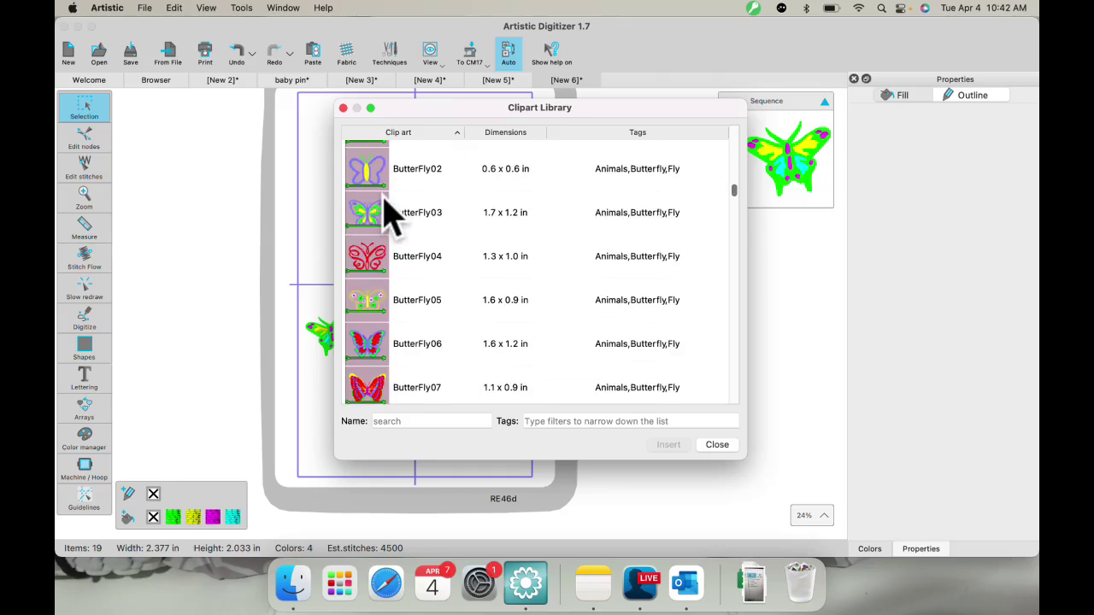
left_click(368, 168)
left_click(668, 444)
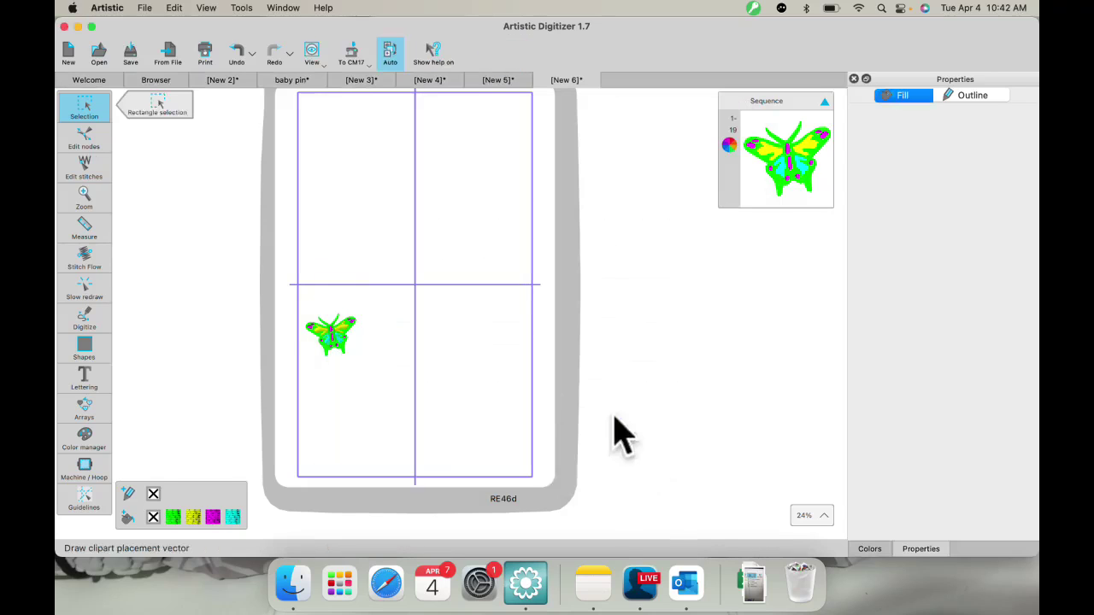
left_click_drag(345, 276, 368, 300)
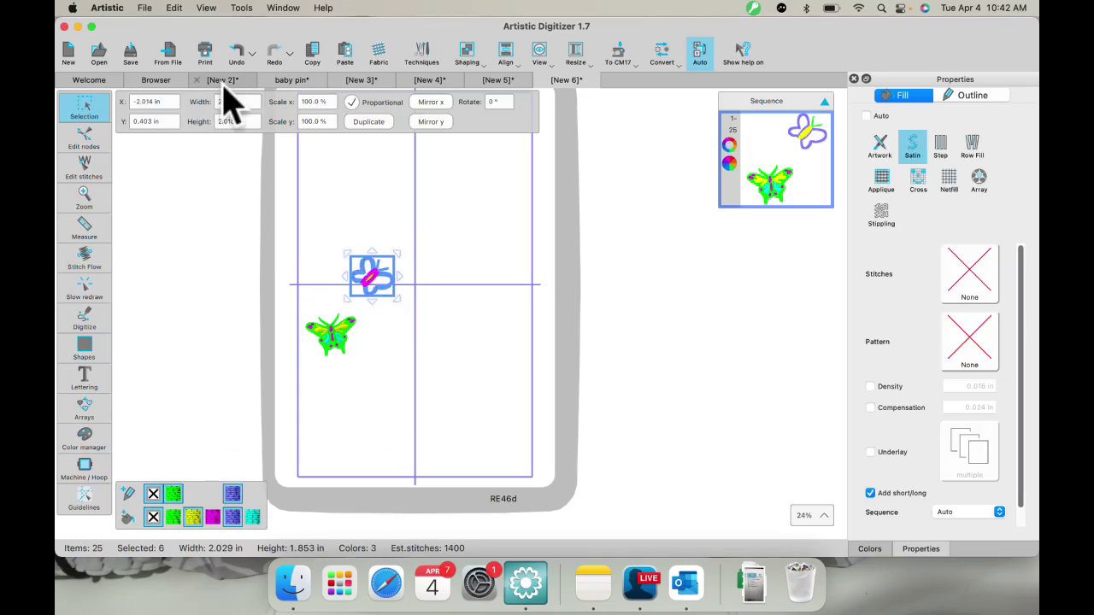
left_click(312, 158)
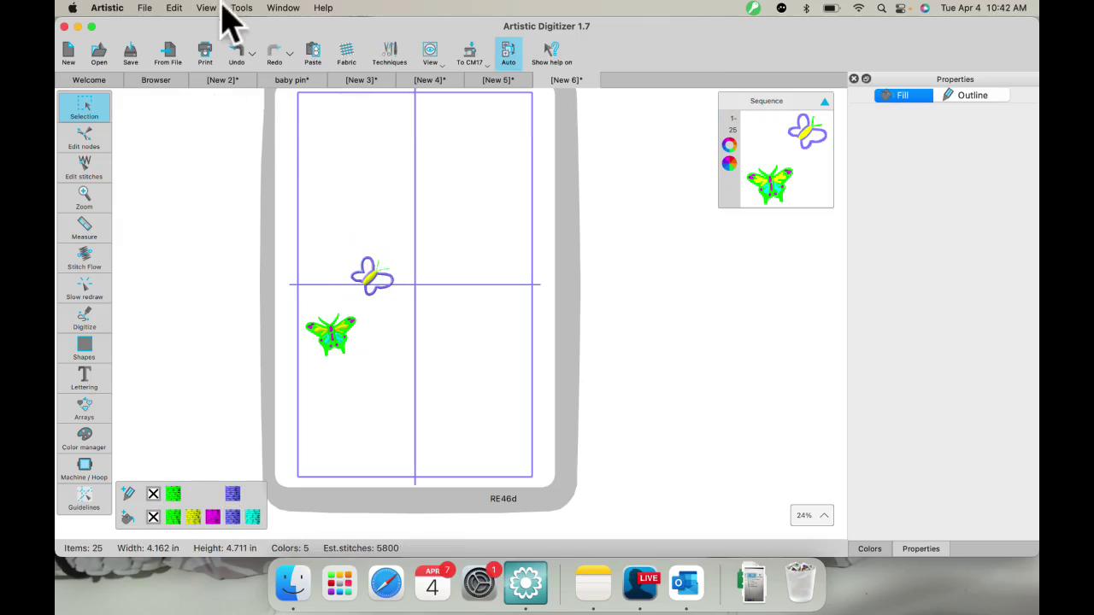
Step: Insert the CowSlip03 ladybug clipart, turned sideways, to the right of the green butterfly, about 1.5 x 1.4 in
left_click(241, 9)
mouse_move(248, 111)
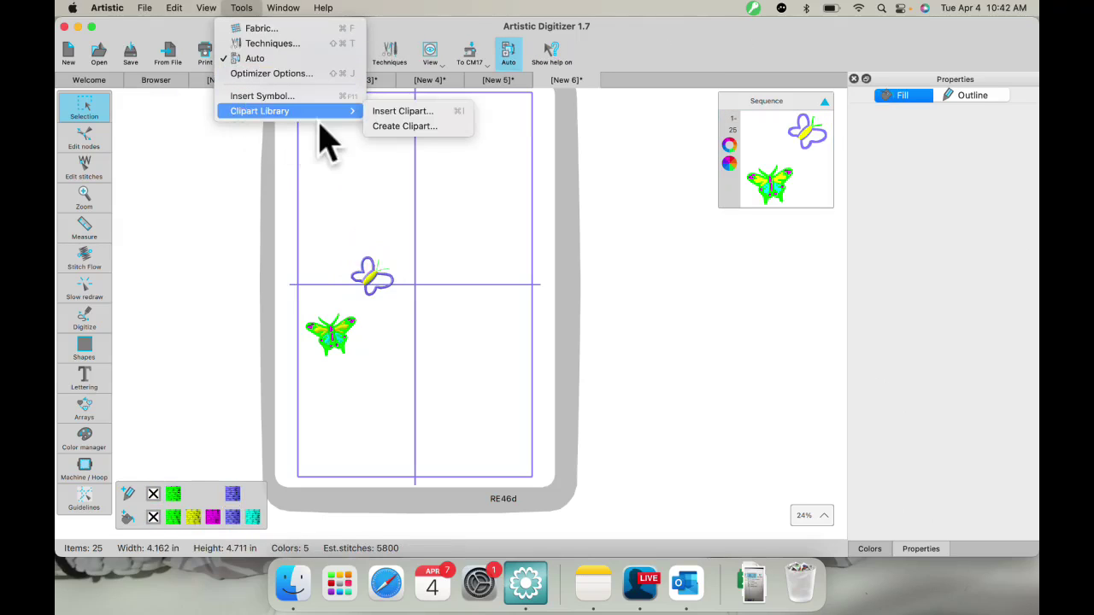
left_click(402, 112)
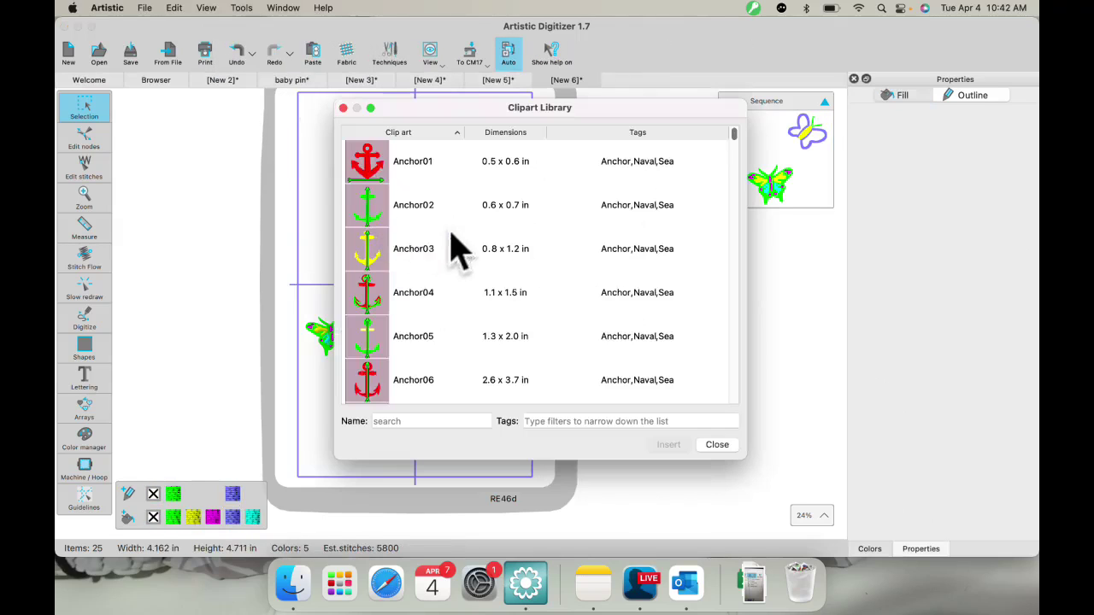
scroll(445, 244, "down", 15)
scroll(408, 221, "down", 20)
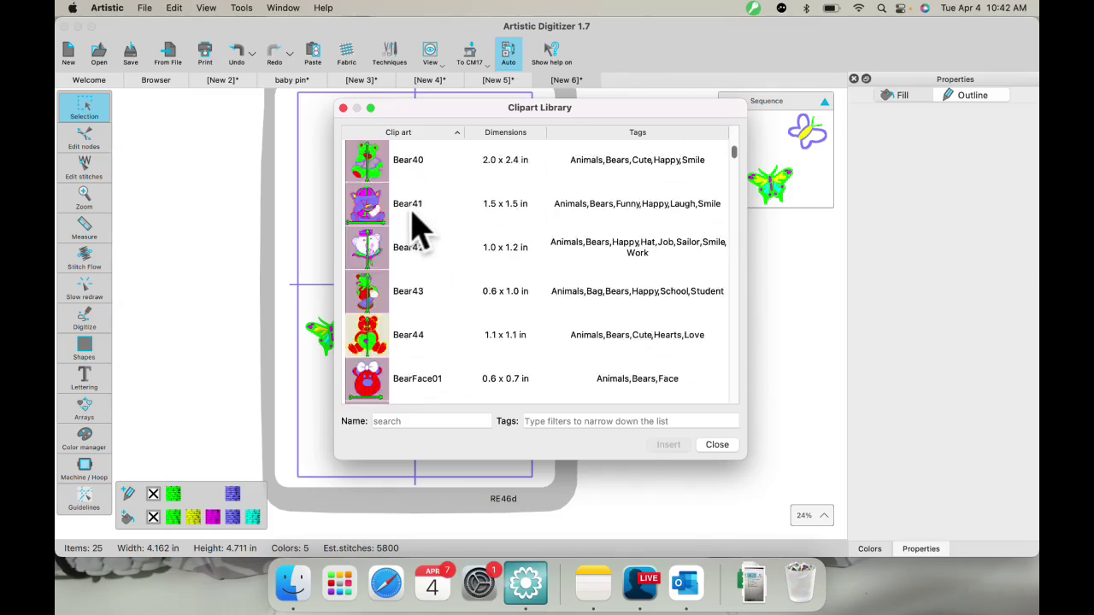
scroll(419, 230, "down", 20)
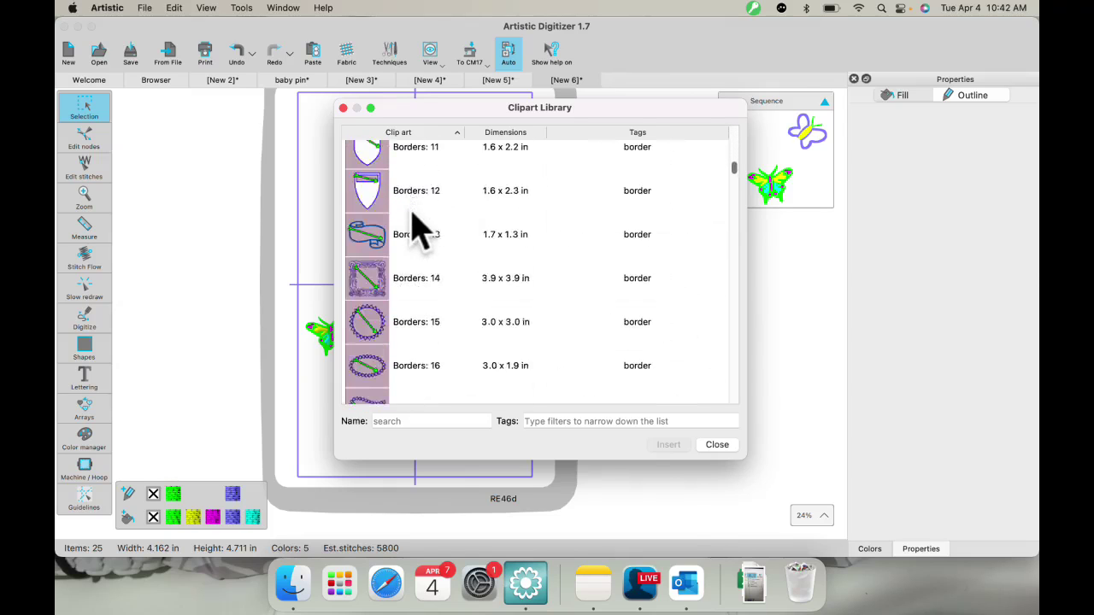
scroll(419, 231, "down", 20)
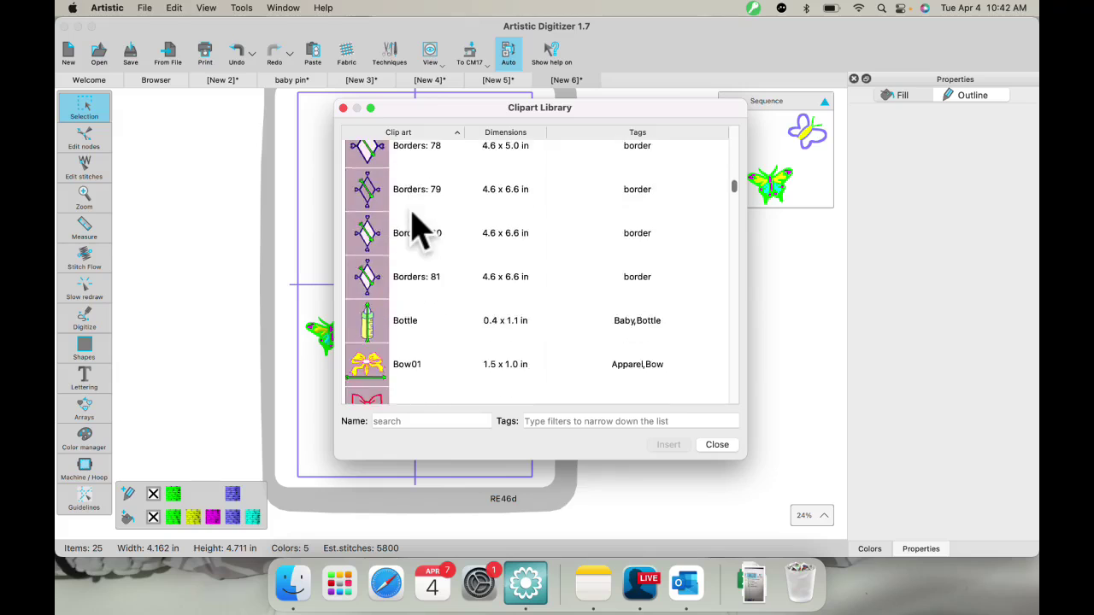
scroll(419, 243, "down", 20)
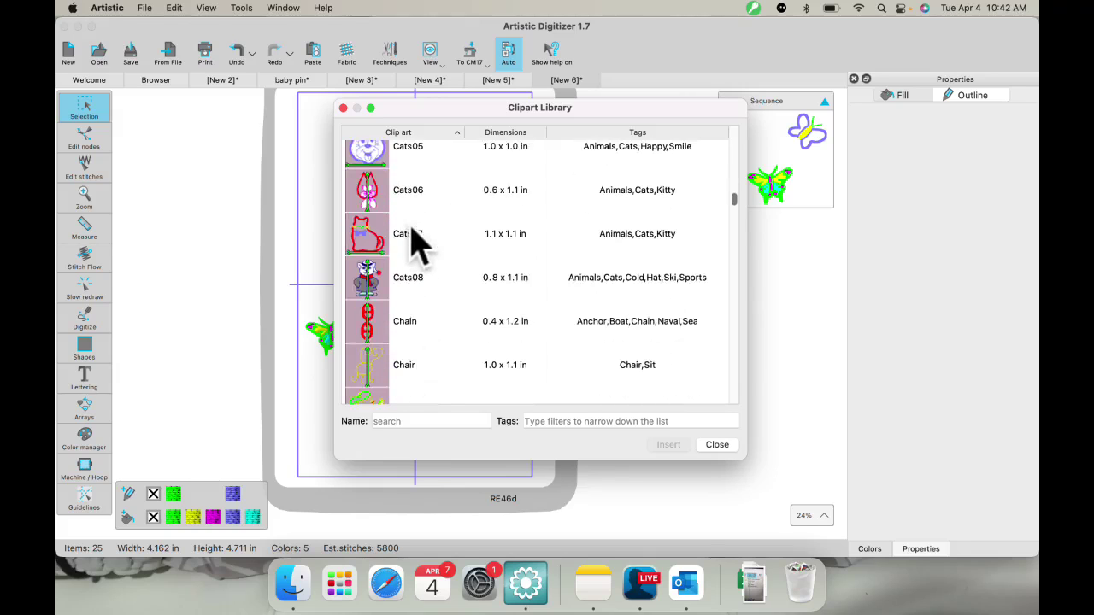
scroll(419, 243, "up", 5)
scroll(418, 244, "down", 20)
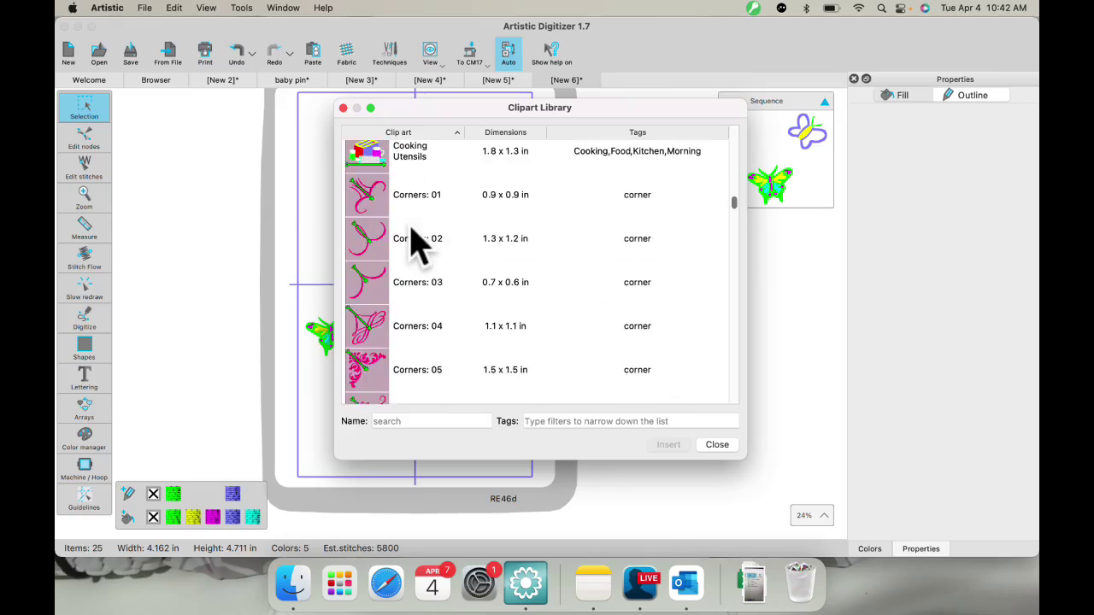
scroll(419, 244, "down", 20)
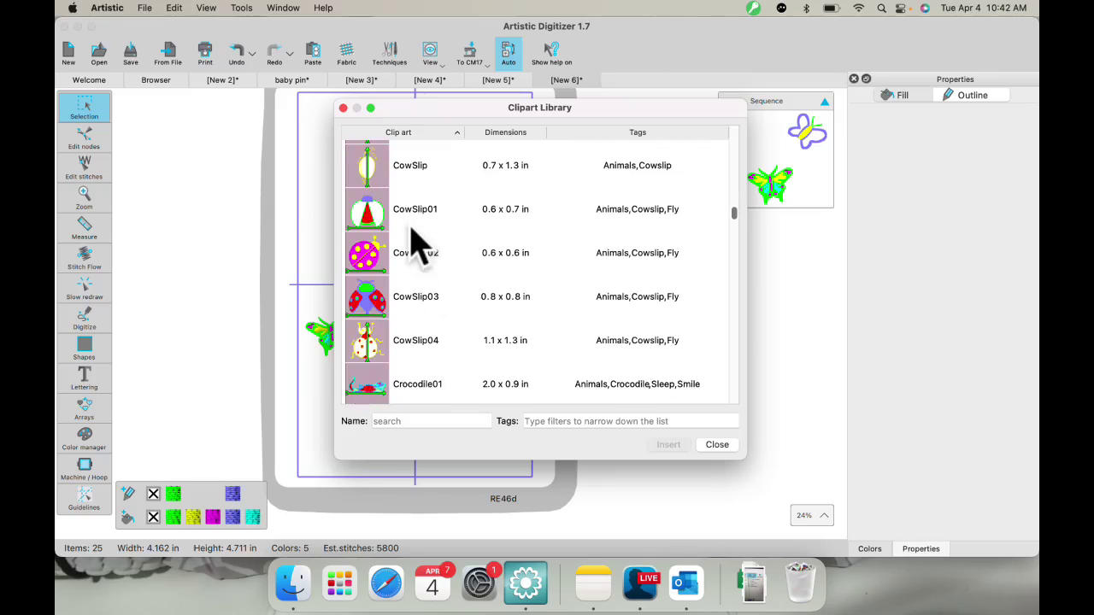
left_click(369, 291)
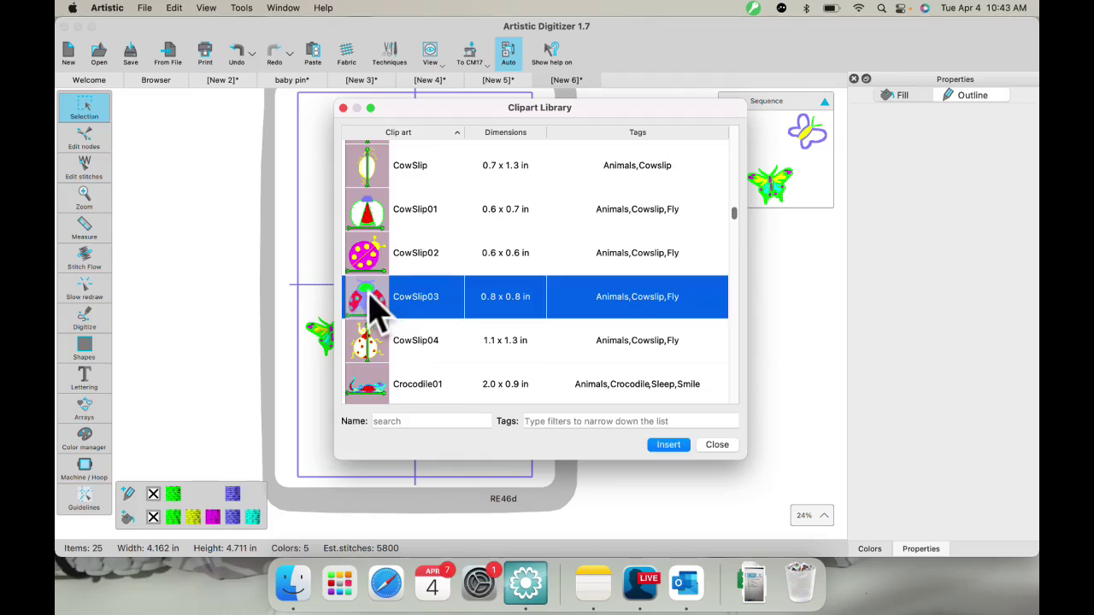
left_click(670, 446)
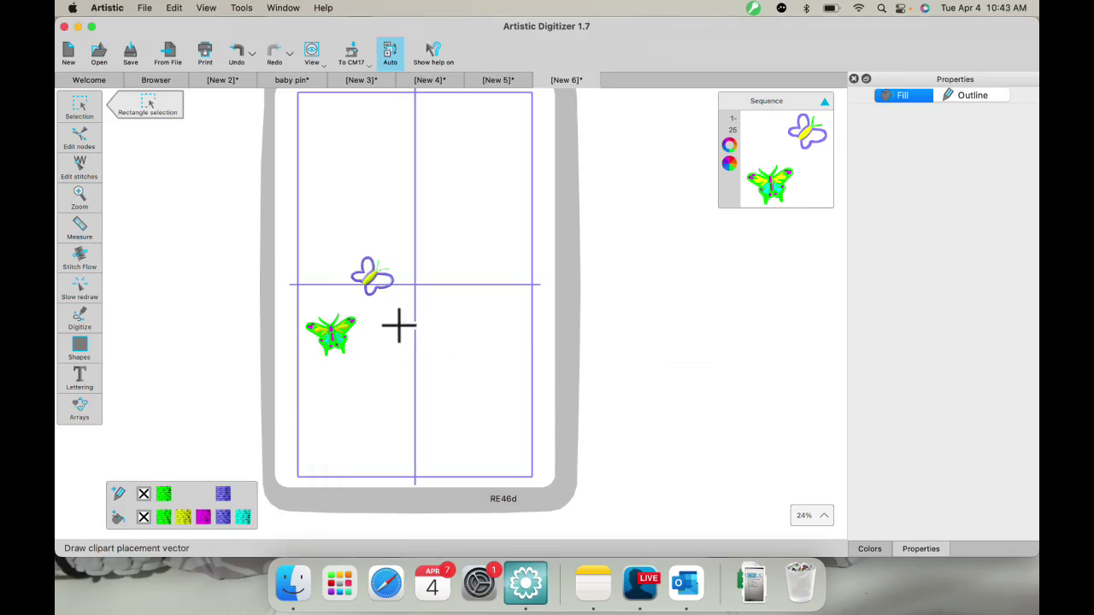
left_click_drag(378, 318, 384, 344)
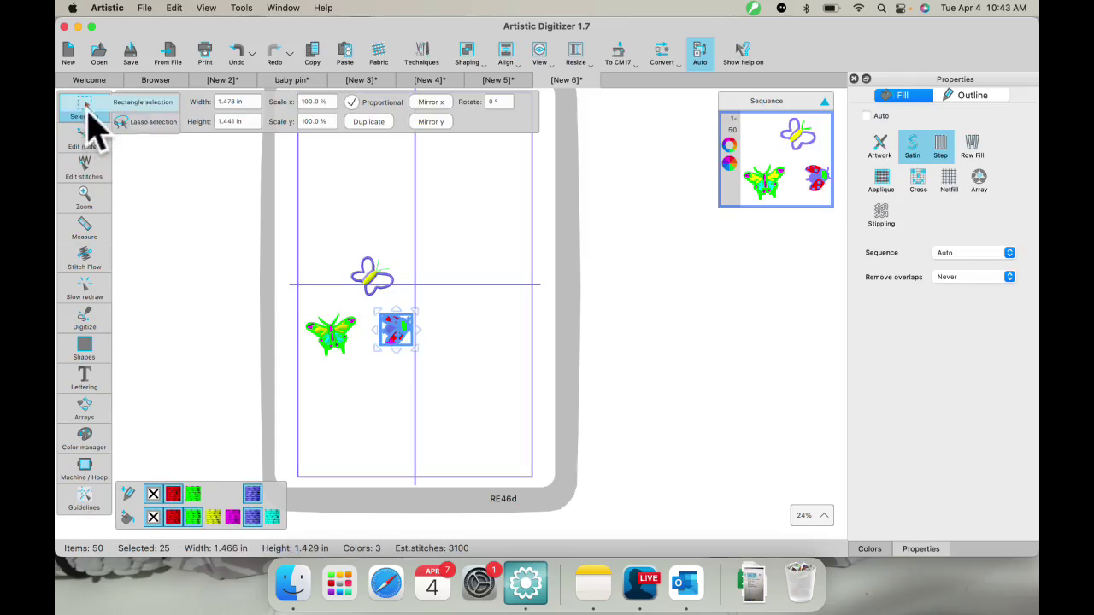
left_click(427, 231)
Step: Draw a tall ellipse about 5.2 x 7.5 in in the upper part of the hoop, beyond the purple butterfly
left_click(87, 357)
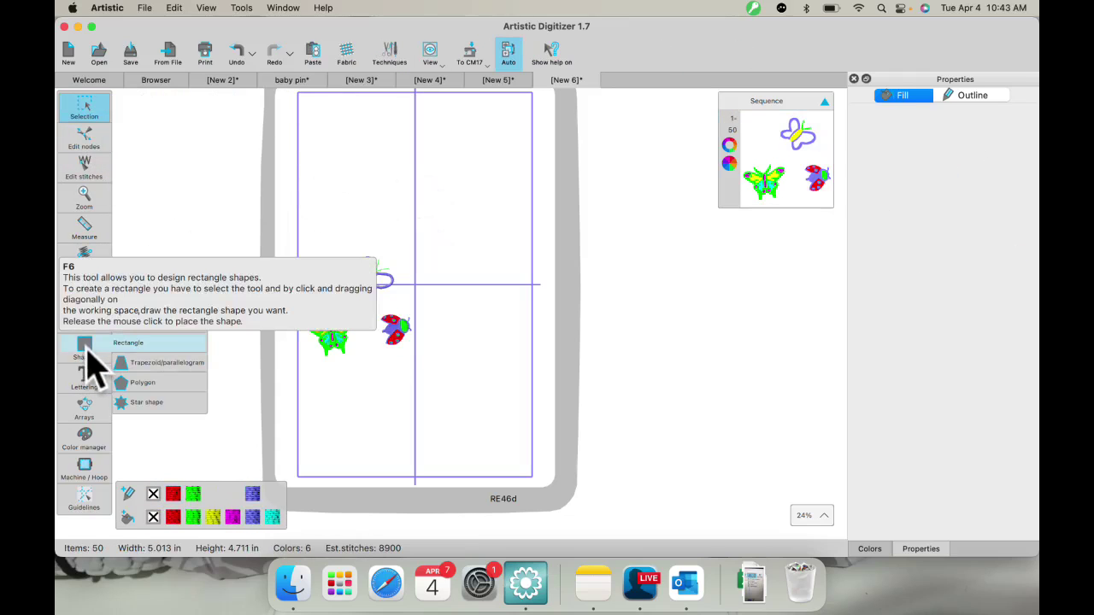
left_click(171, 343)
left_click(101, 355)
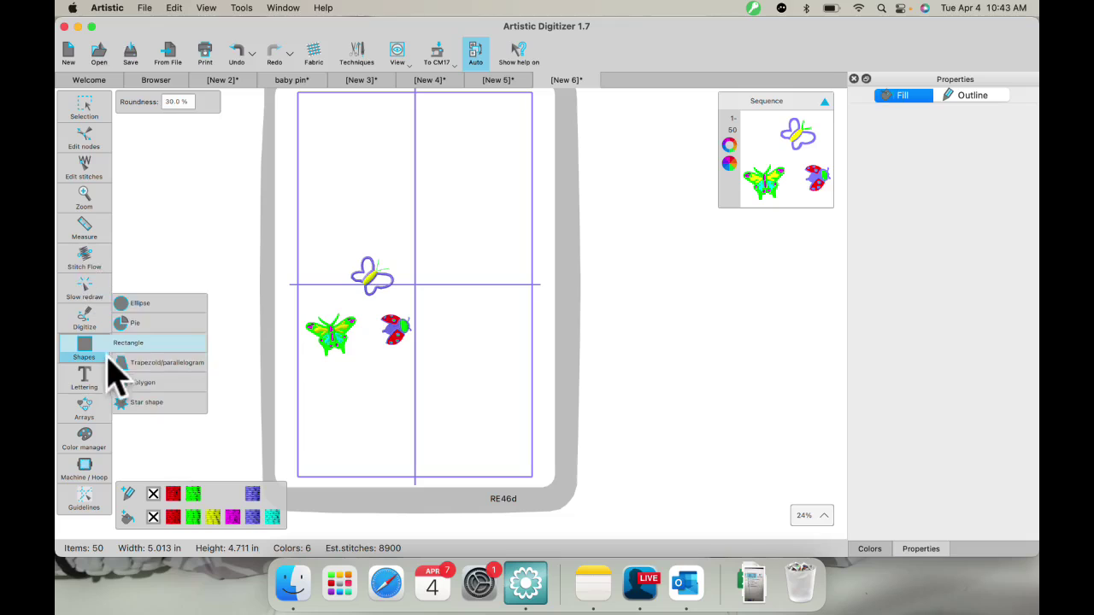
left_click(120, 303)
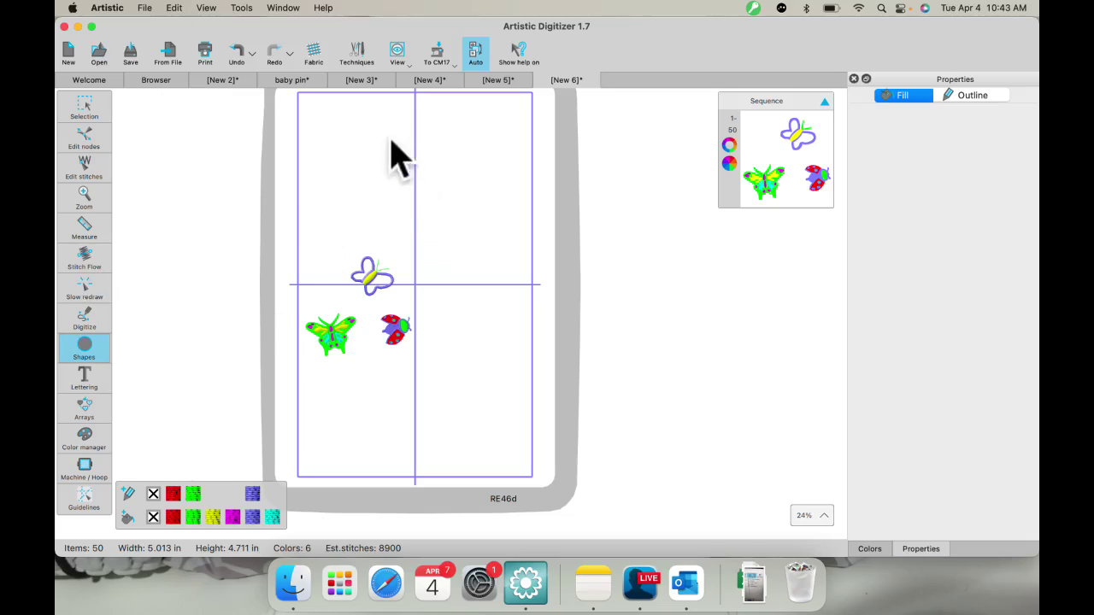
left_click_drag(390, 138, 503, 303)
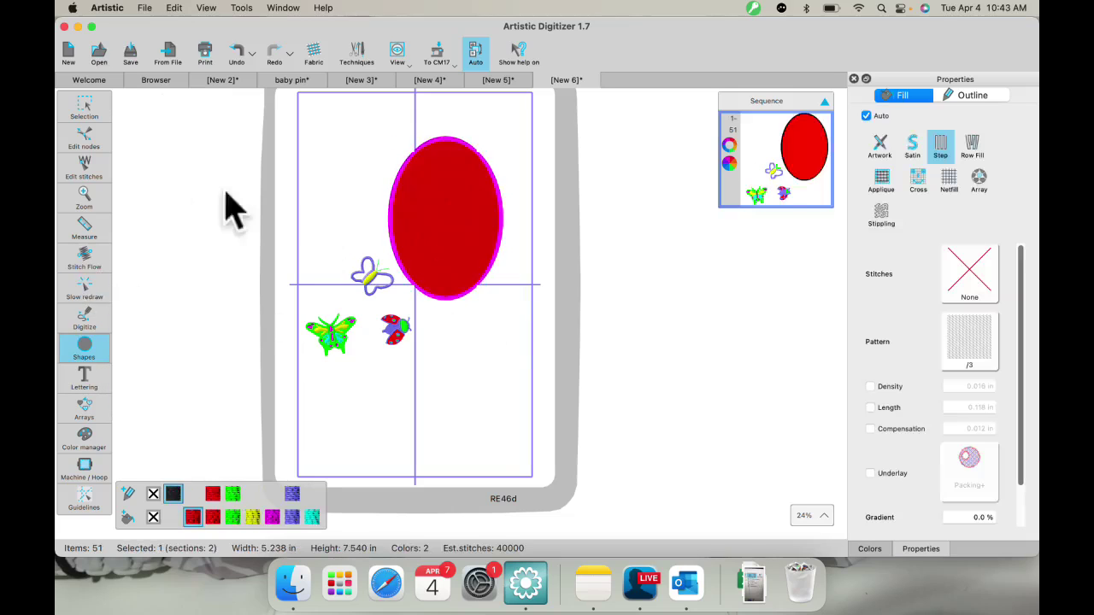
left_click(85, 110)
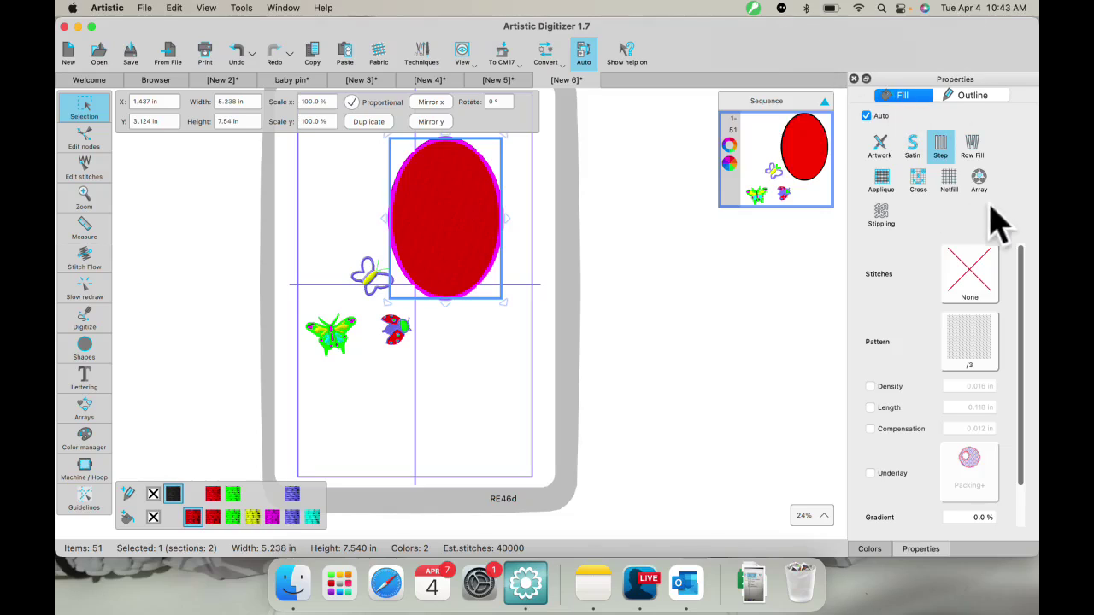
Step: Select the ellipse, both butterflies and the ladybug together
left_click(415, 368)
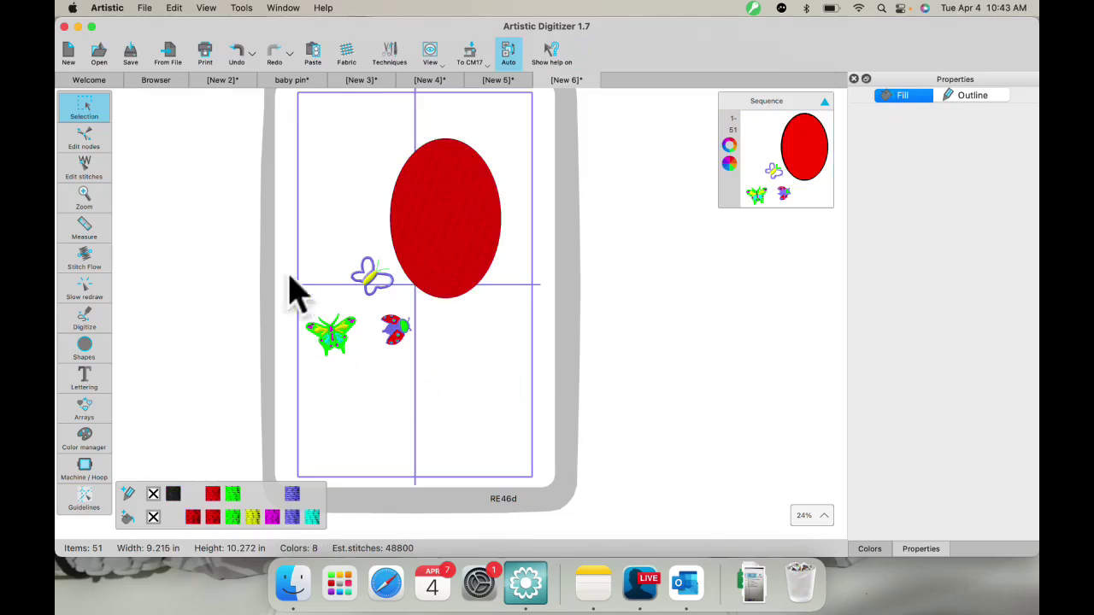
left_click_drag(260, 192, 270, 299)
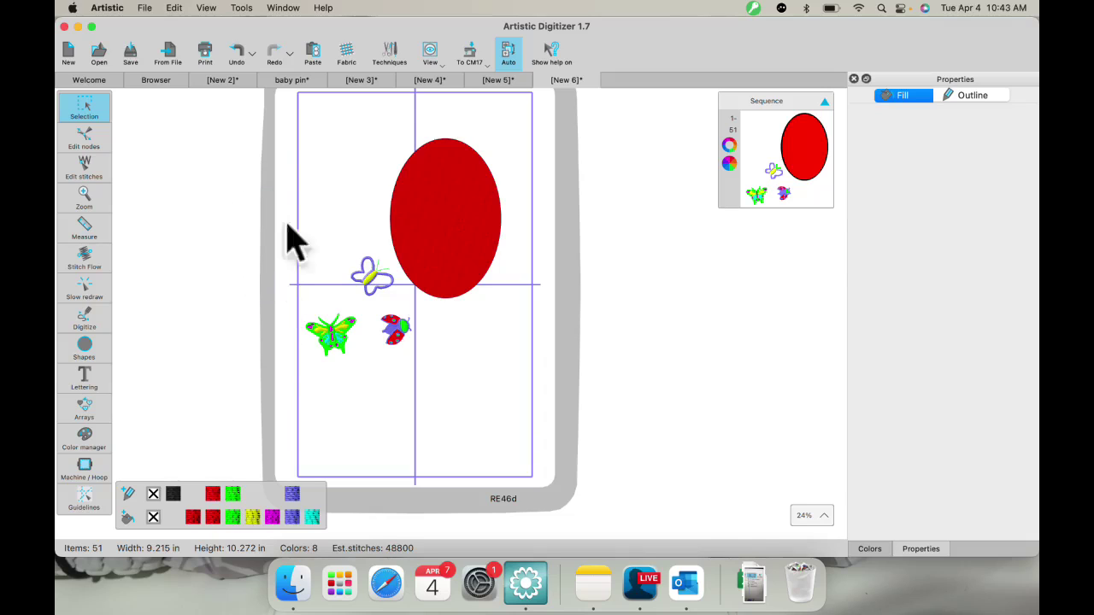
left_click_drag(291, 106, 532, 400)
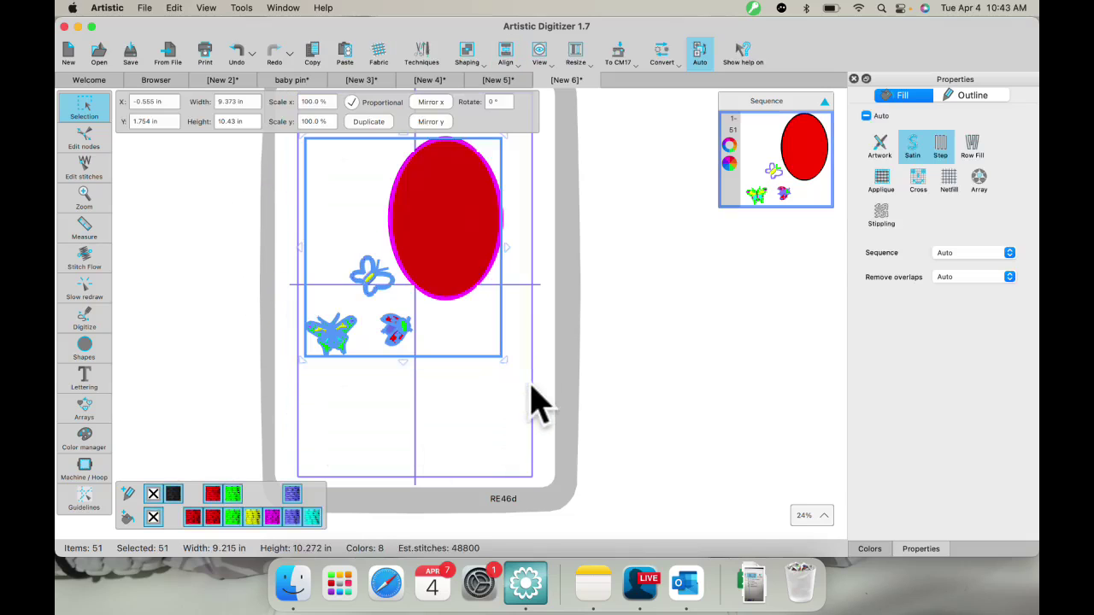
Step: Fill the ellipse with an array of the butterflies and ladybug, spaced 0.098 in horizontally and 0.201 in vertically
left_click(979, 180)
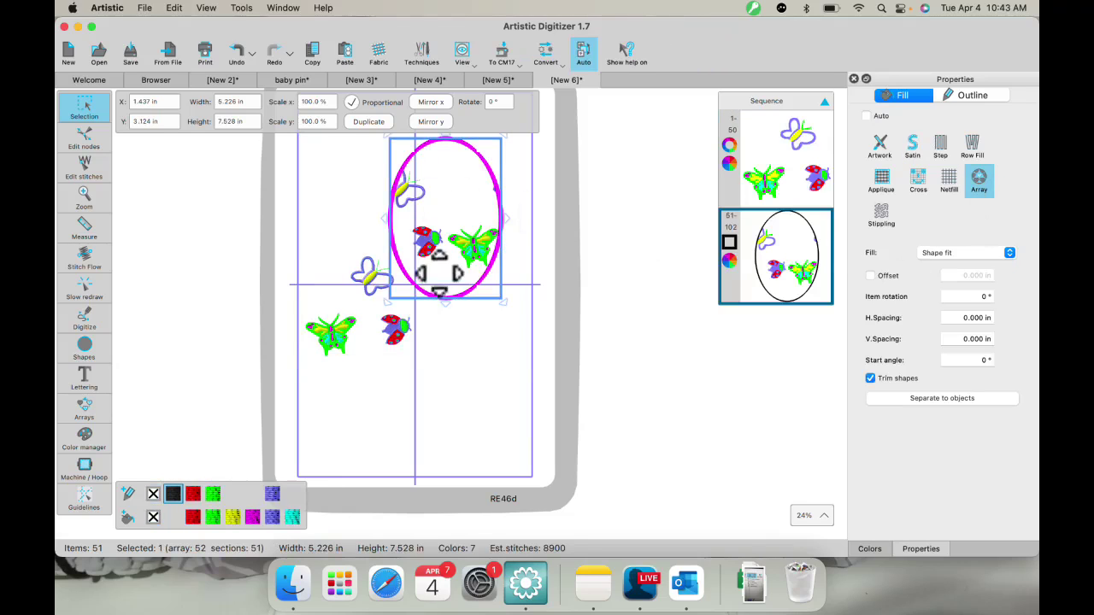
left_click(982, 317)
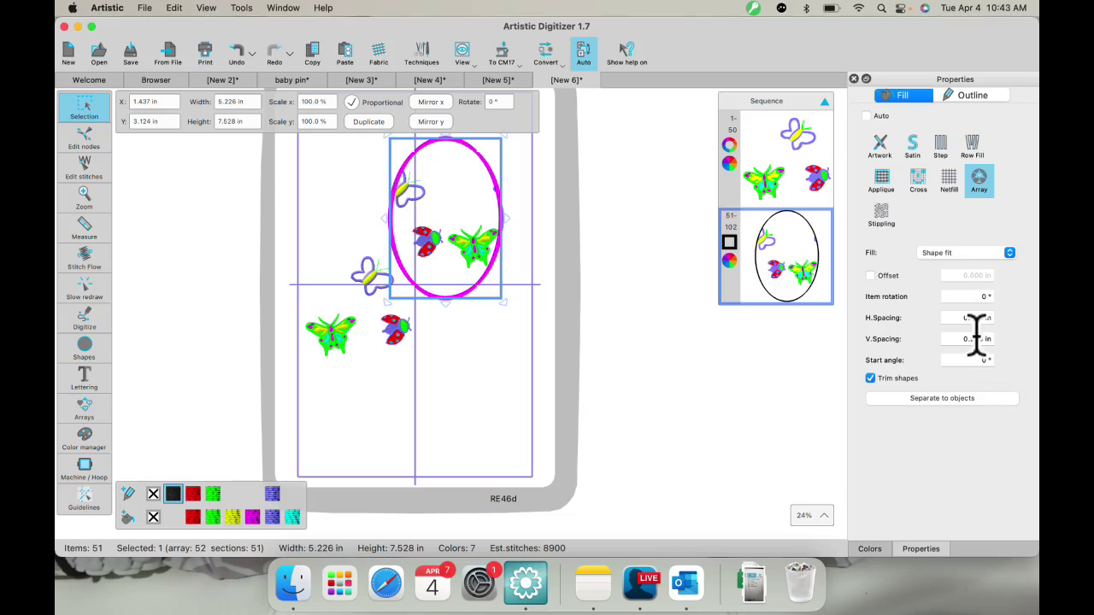
key("Return")
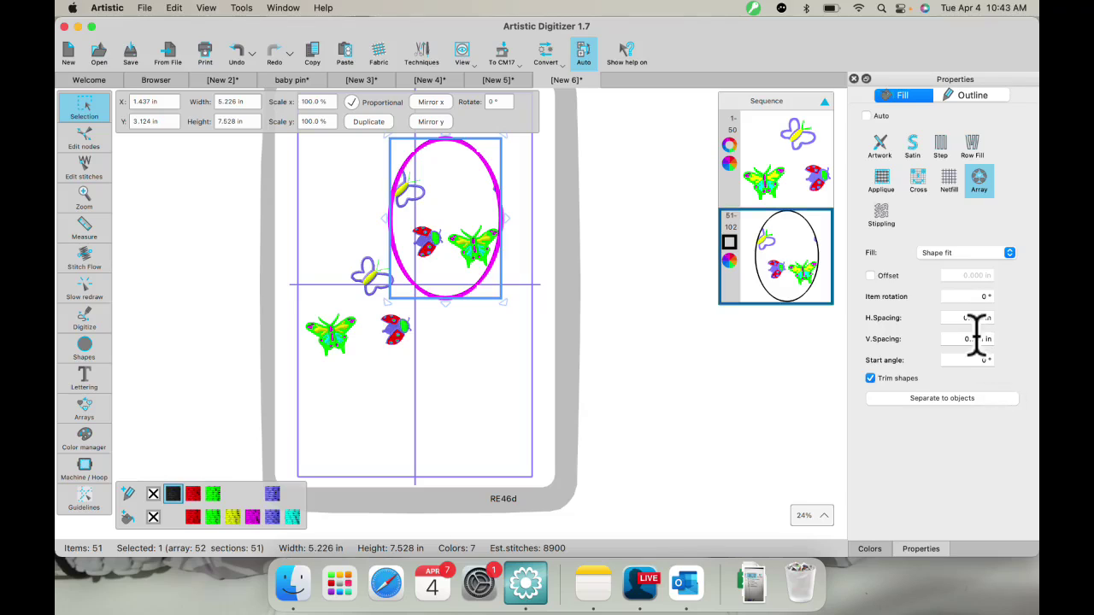
Step: Change the ellipse's array fill layout to Circular and deselect the ellipse
left_click(1010, 253)
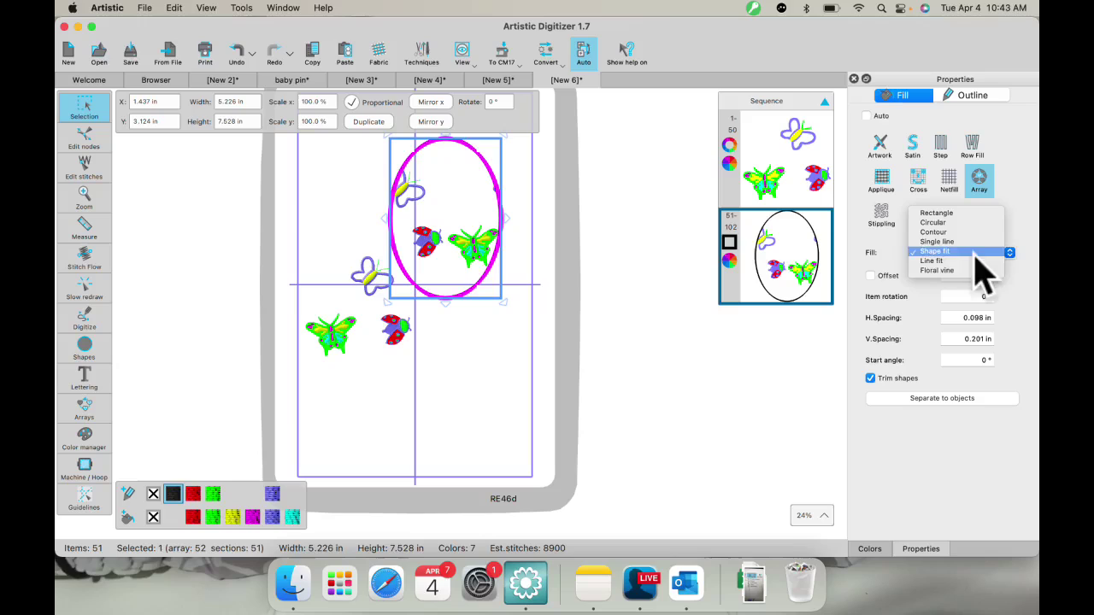
left_click(931, 223)
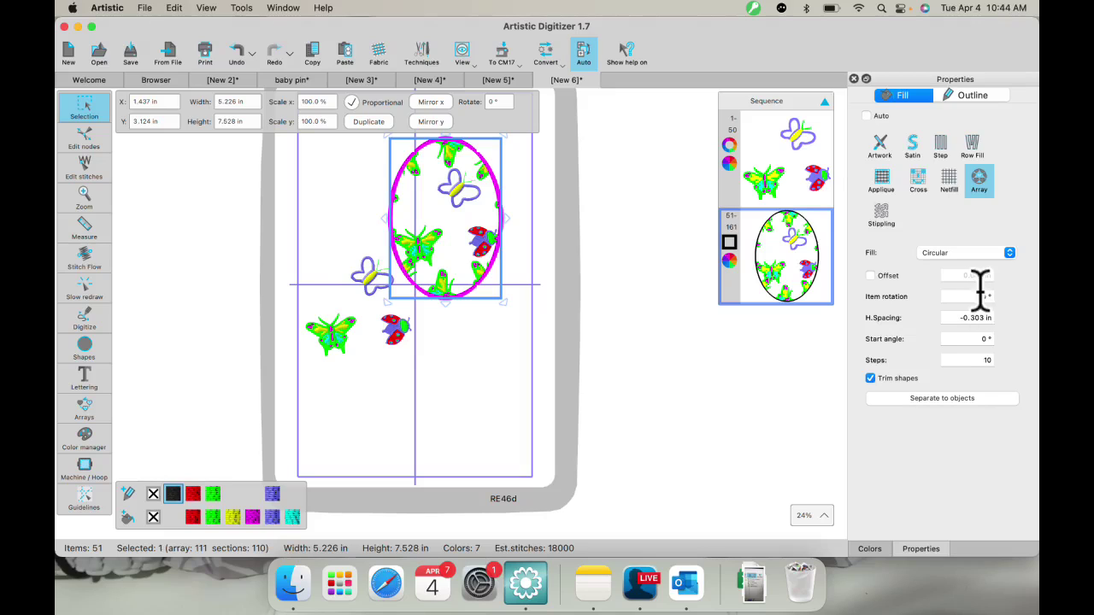
left_click(476, 360)
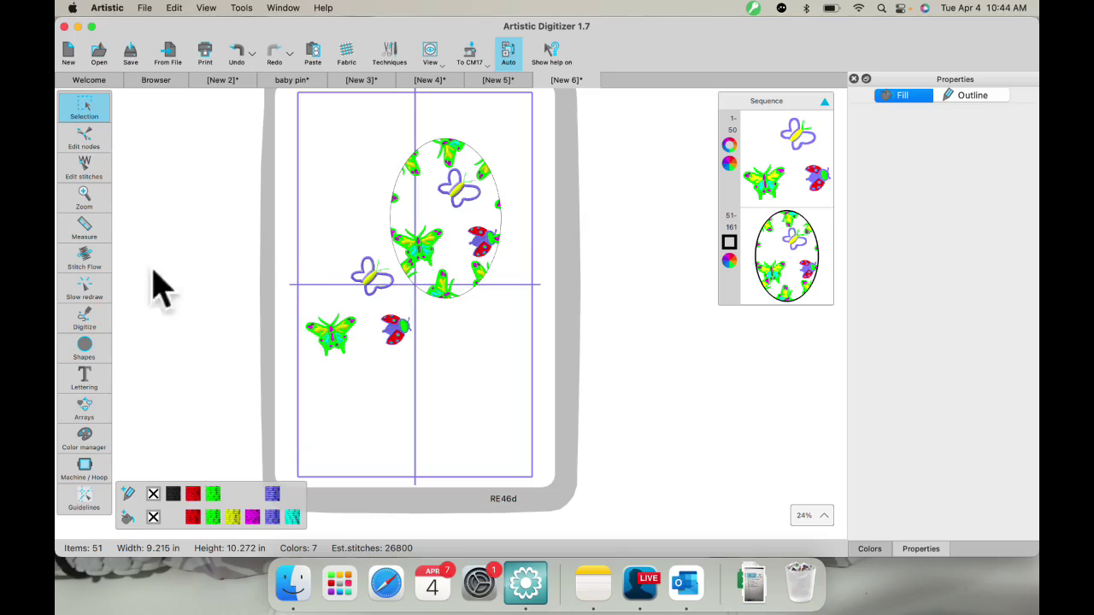
Step: Draw a circle about 4.4 x 4.2 in near the bottom of the hoop, below the ladybug, and fill it green
left_click(94, 357)
left_click(90, 345)
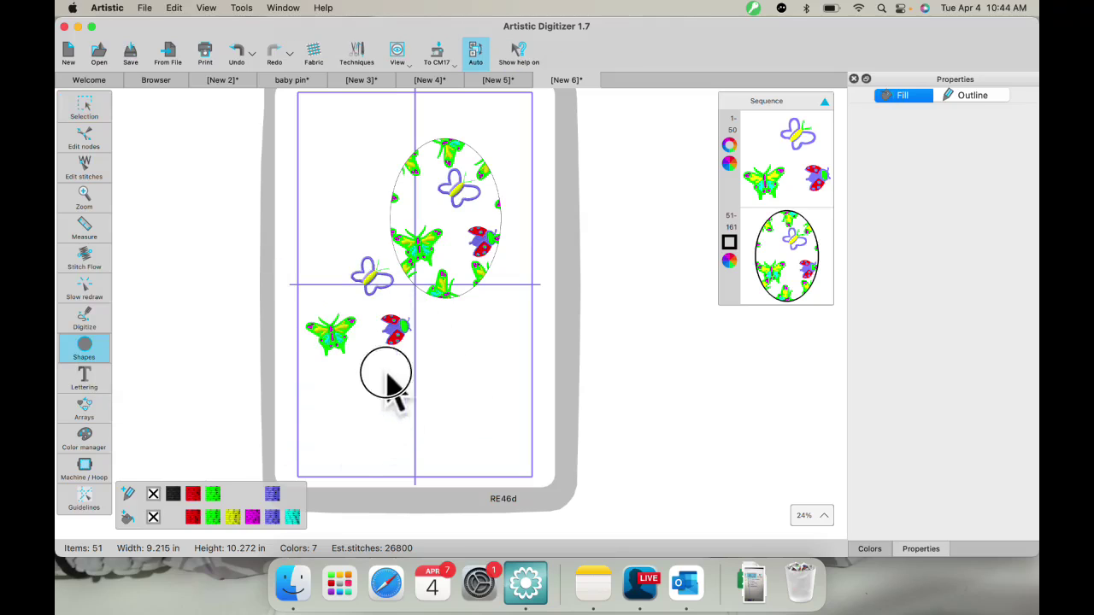
left_click_drag(386, 369, 478, 462)
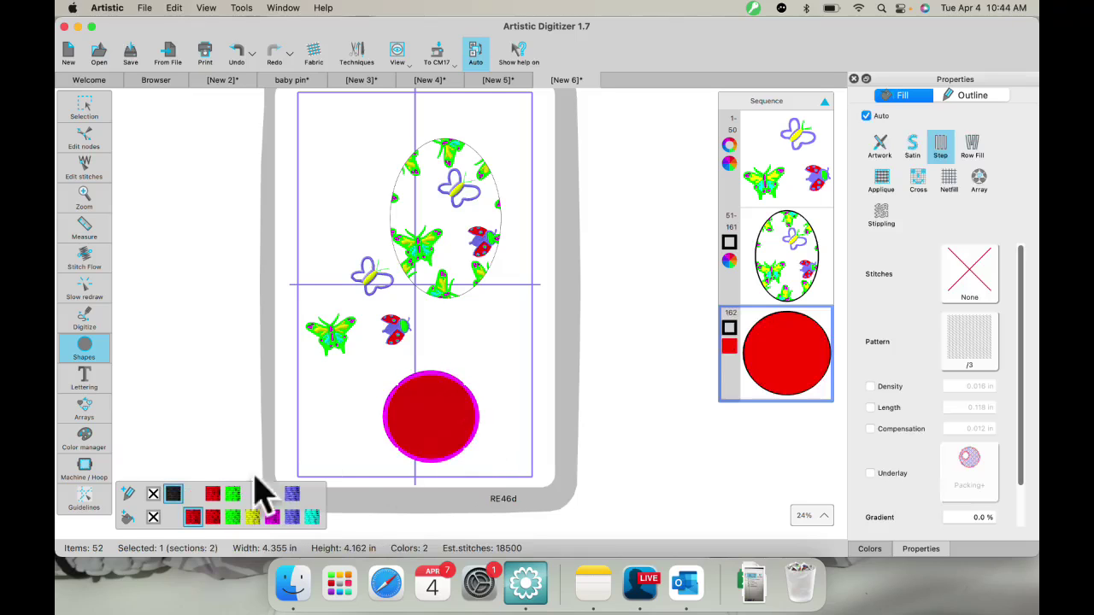
left_click(234, 516)
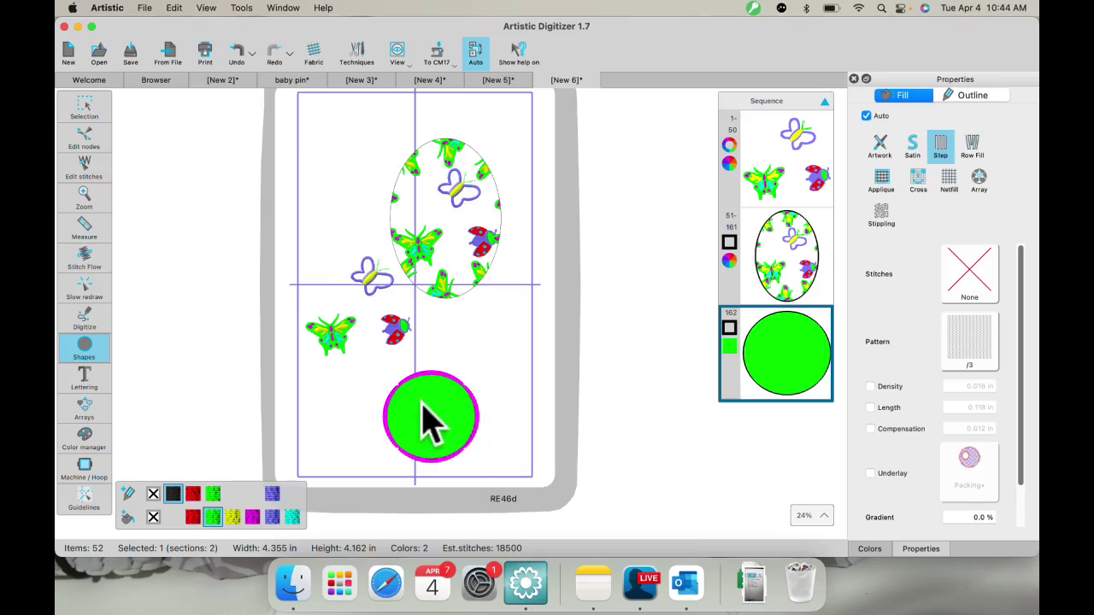
Step: Turn the green circle into a floral array using the first white daisy and the second leaf of the Floral Library
left_click(83, 107)
right_click(436, 395)
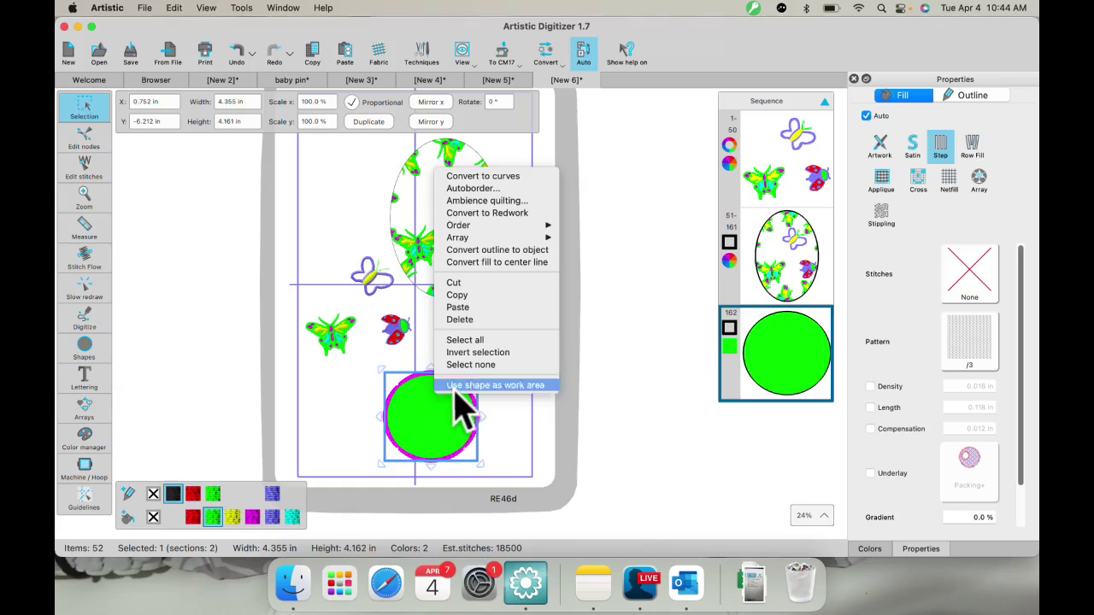
mouse_move(505, 237)
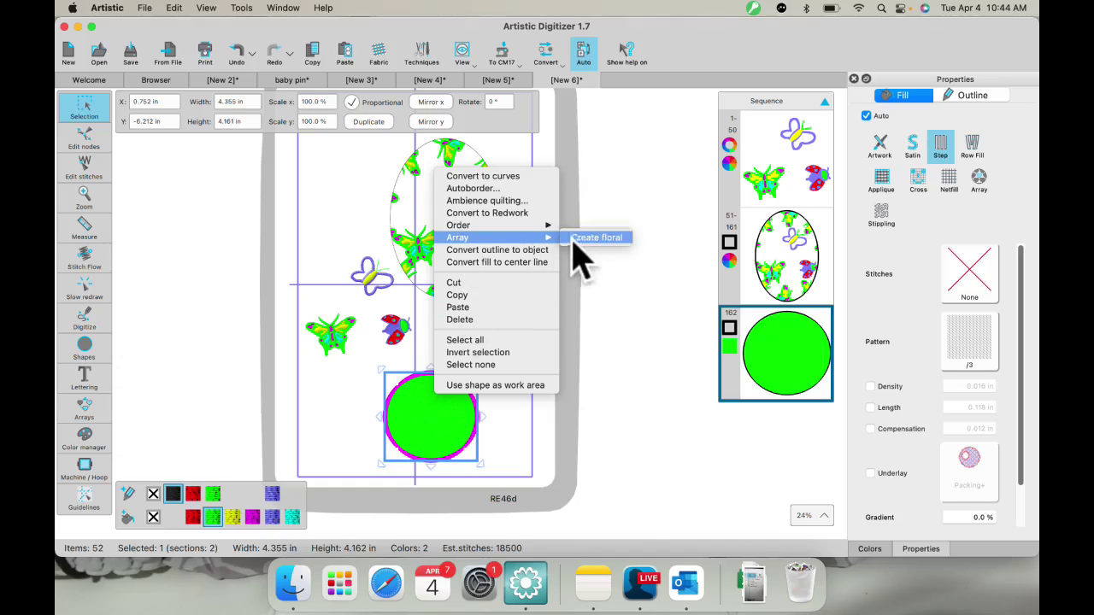
left_click(609, 238)
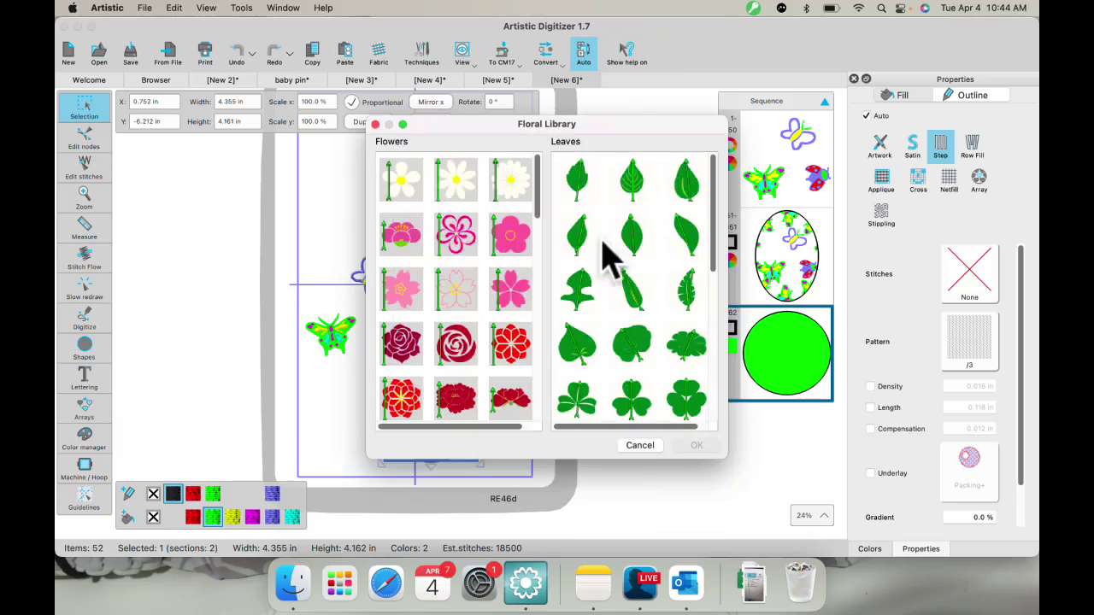
left_click(406, 190)
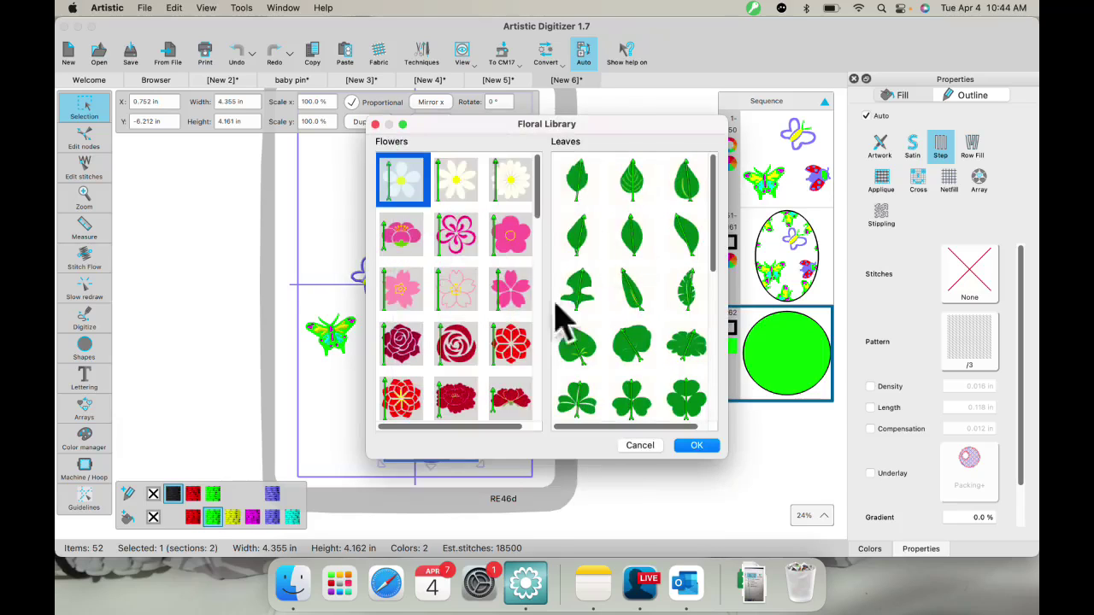
left_click(640, 196)
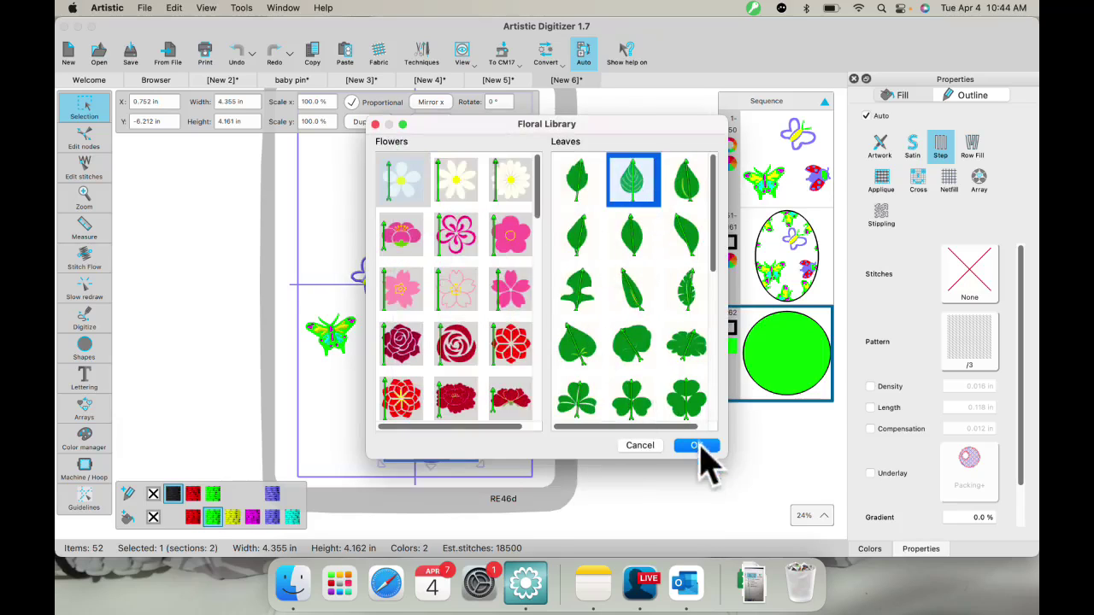
left_click(697, 446)
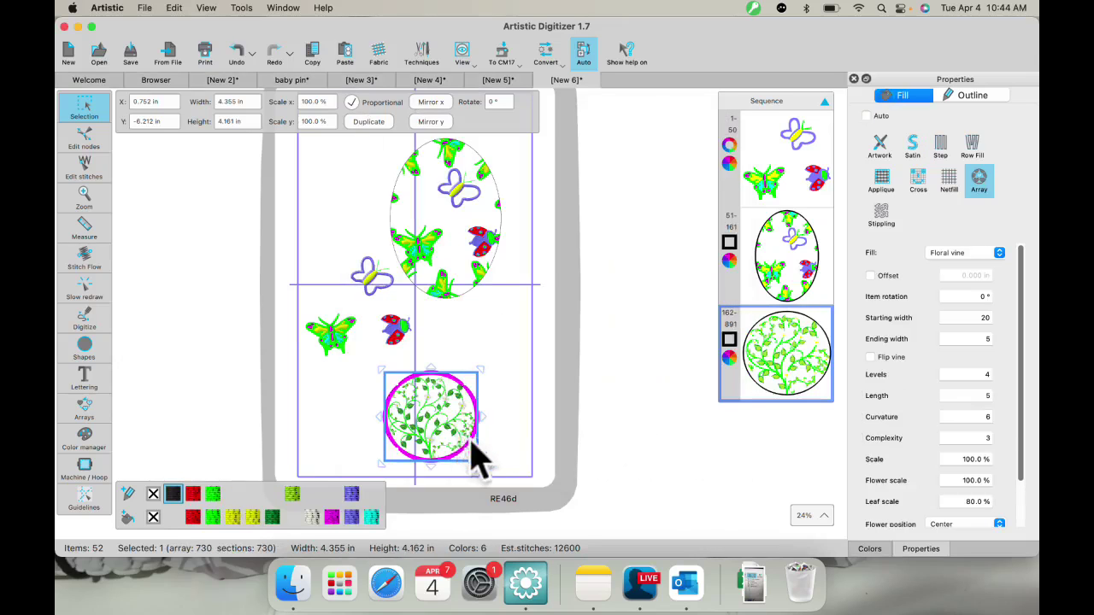
Step: Set the floral vine's flower scale to 300%
scroll(459, 403, "up", 5)
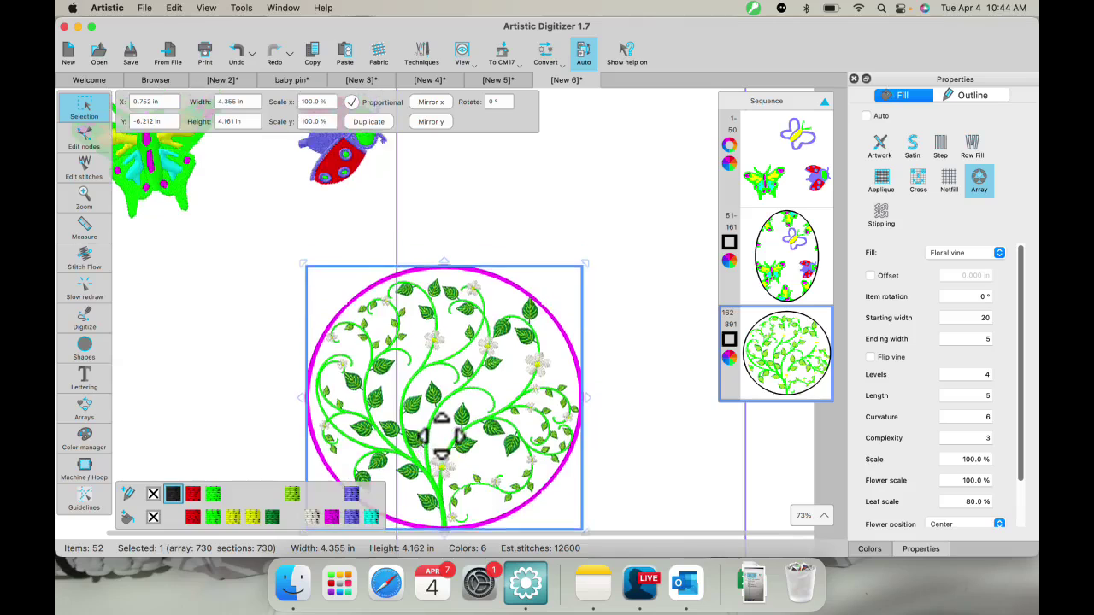
scroll(440, 443, "down", 5)
scroll(474, 205, "up", 3)
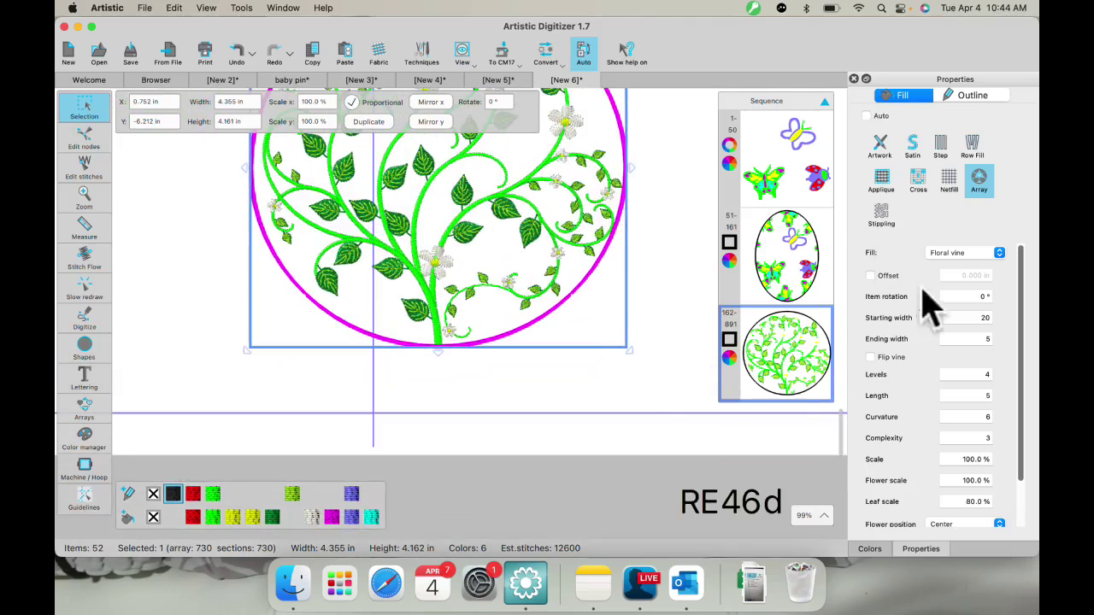
left_click_drag(959, 481, 1008, 483)
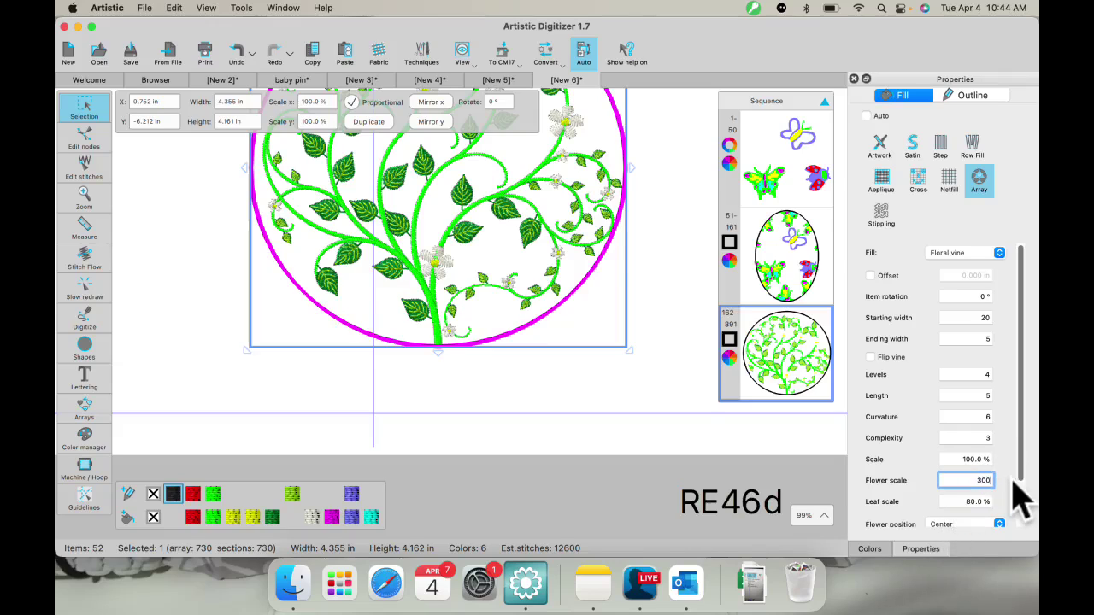
key("Return")
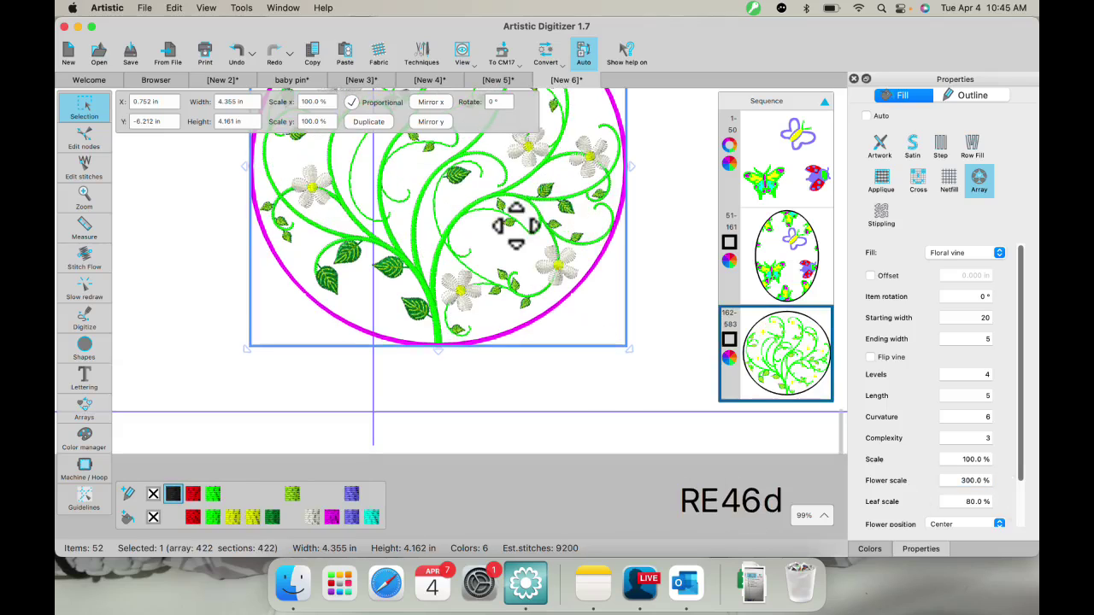
Step: Set the floral vine's branching levels to 2
scroll(516, 224, "up", 3)
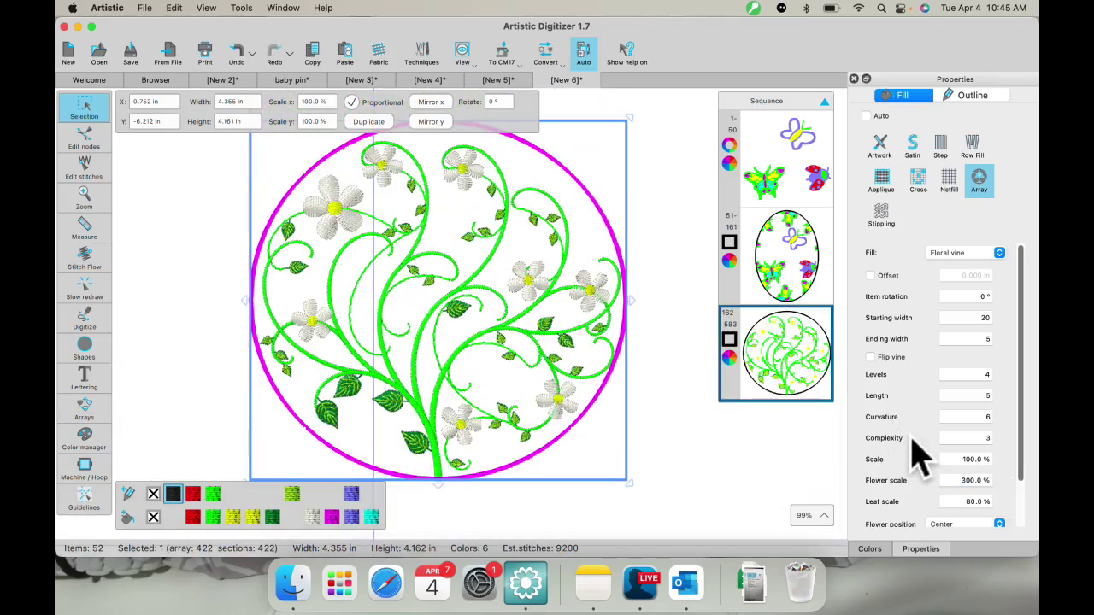
left_click(991, 373)
key("Return")
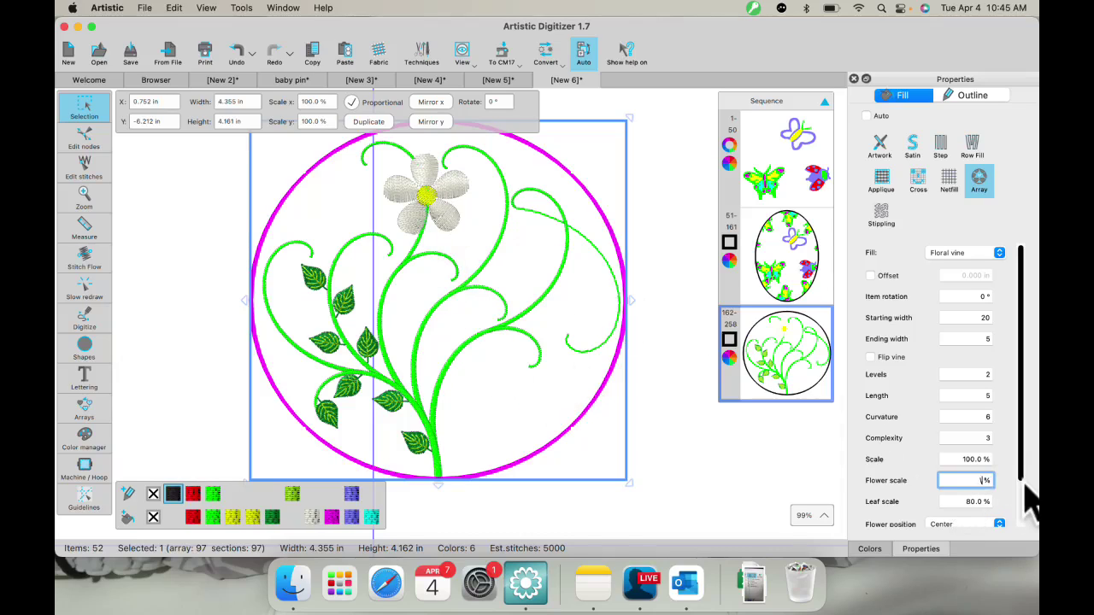
Step: Try a flower scale of 10% on the vine and settle on 200%
key("Return")
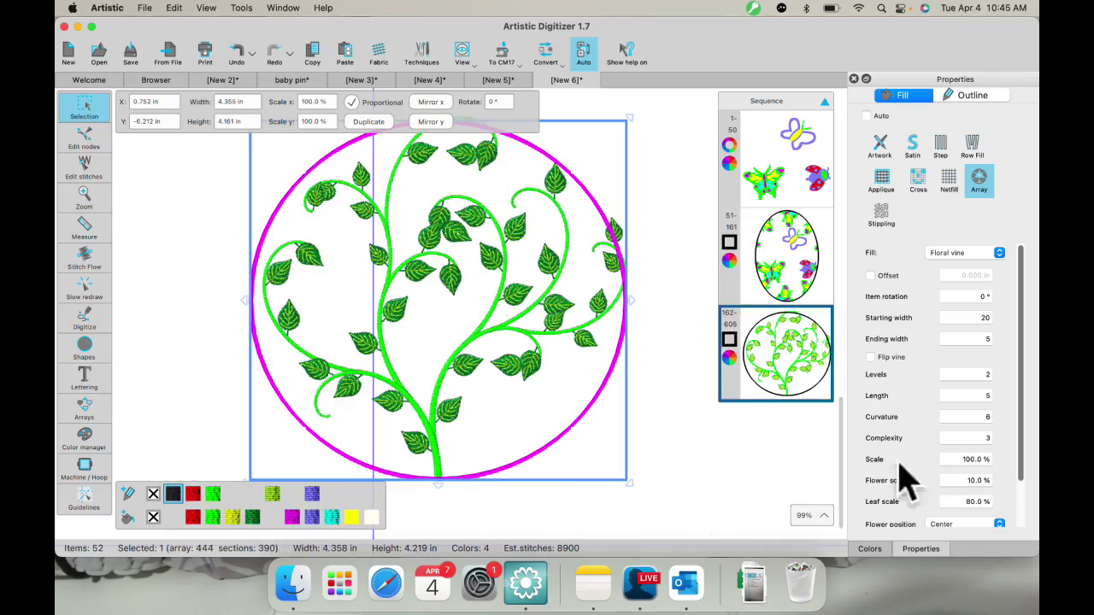
left_click(961, 481)
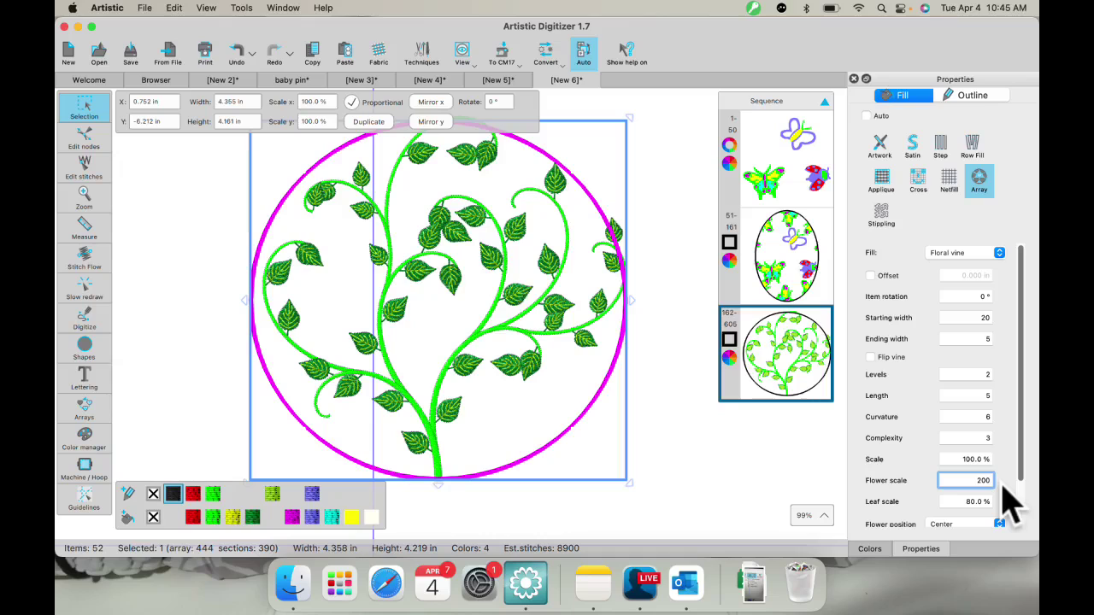
key("Return")
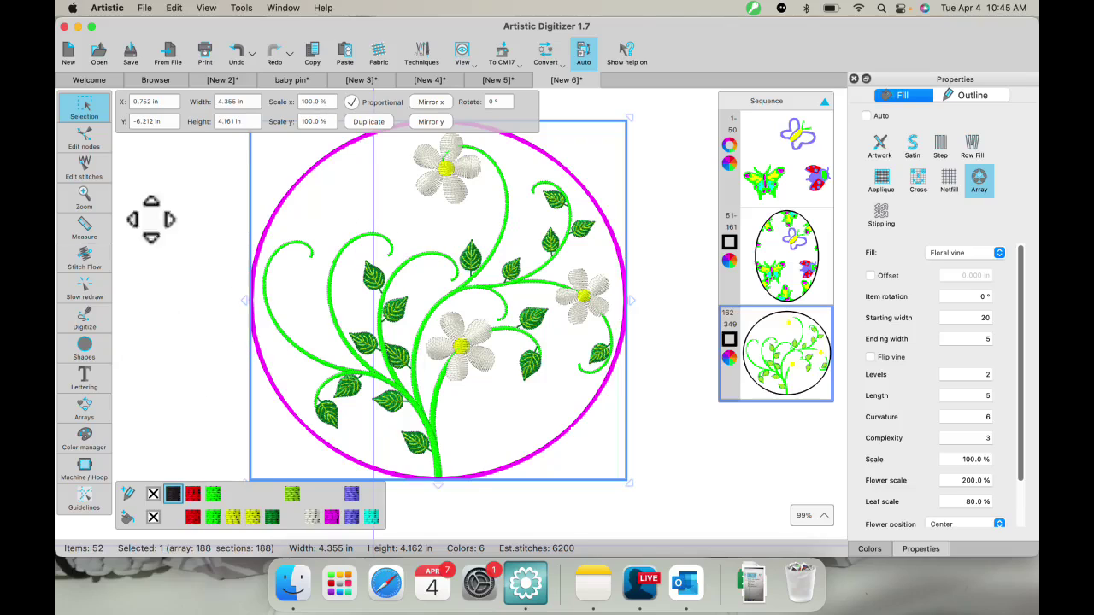
Step: Redraw the vine's stem with Stitch Flow, starting at the circle's lower-right edge and bending in an S curve up toward the centre
left_click(89, 267)
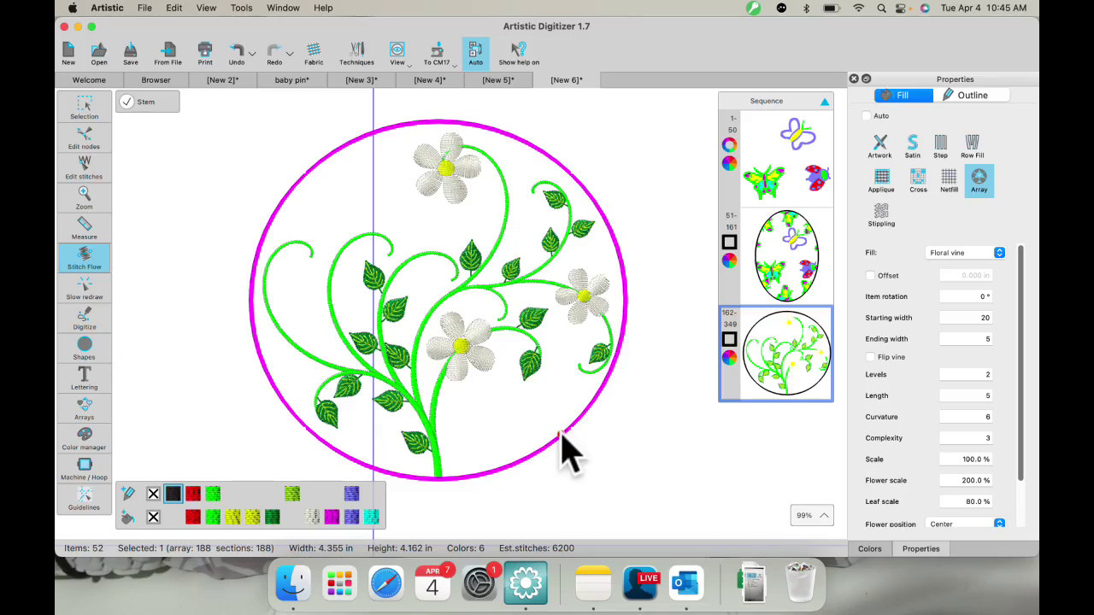
left_click_drag(561, 434, 432, 373)
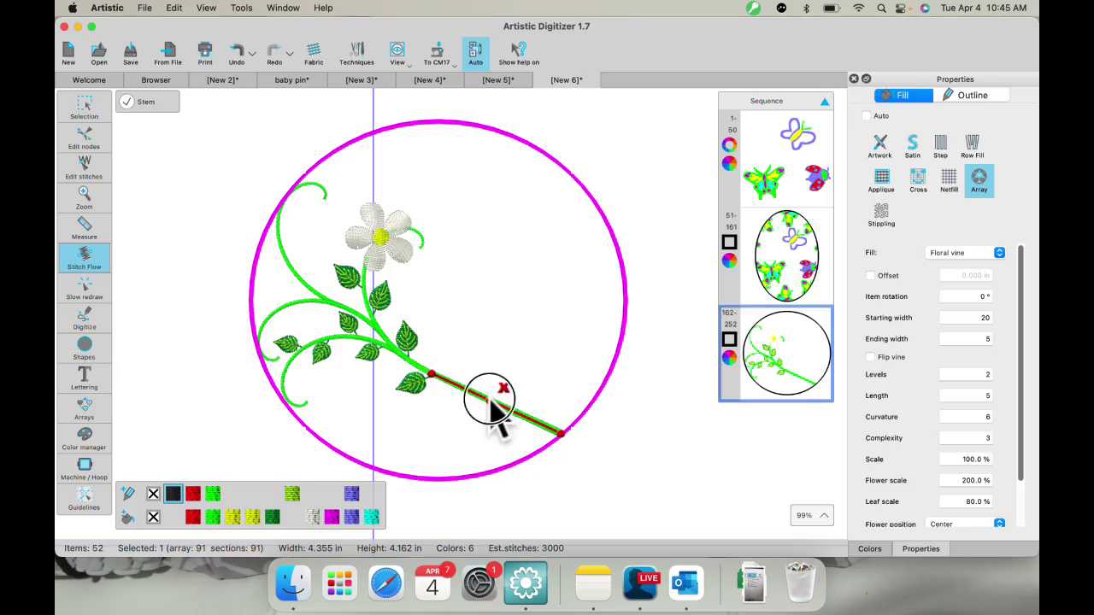
left_click_drag(496, 419, 562, 366)
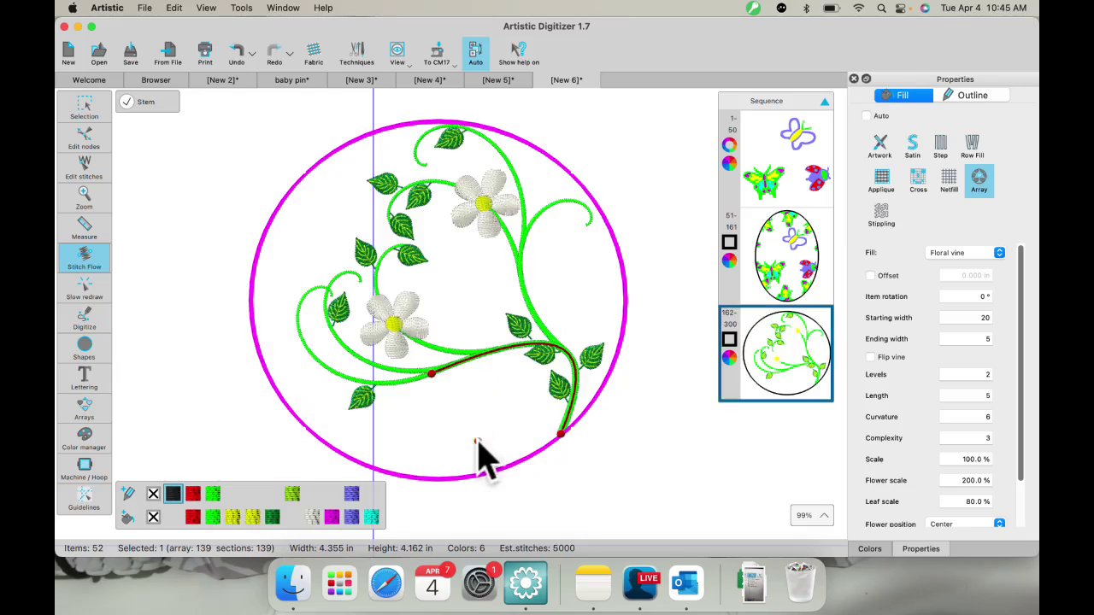
left_click_drag(549, 415, 422, 431)
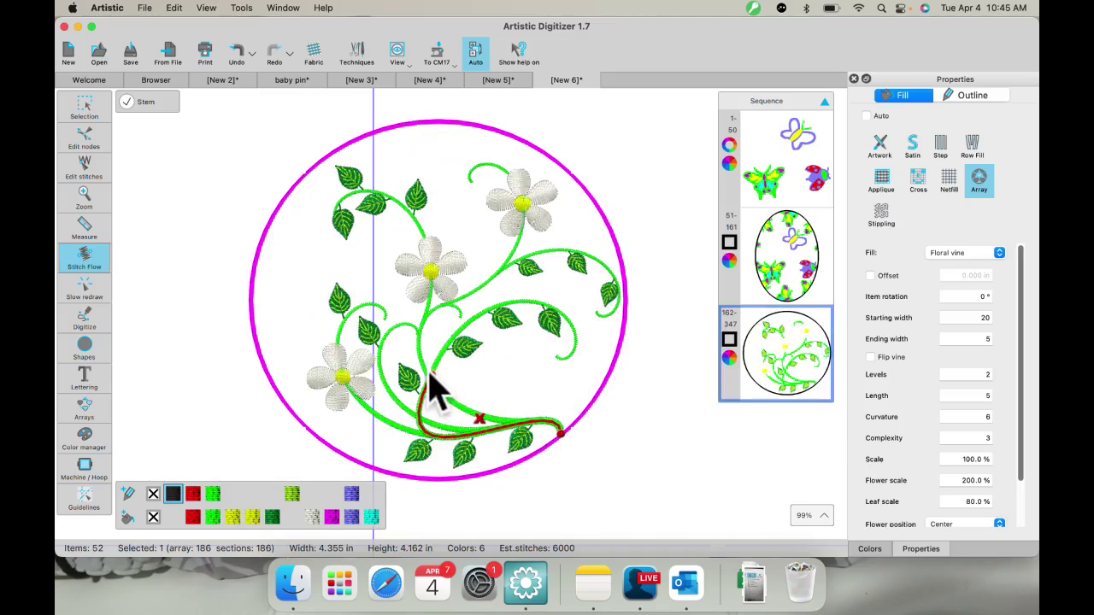
left_click_drag(429, 374, 458, 316)
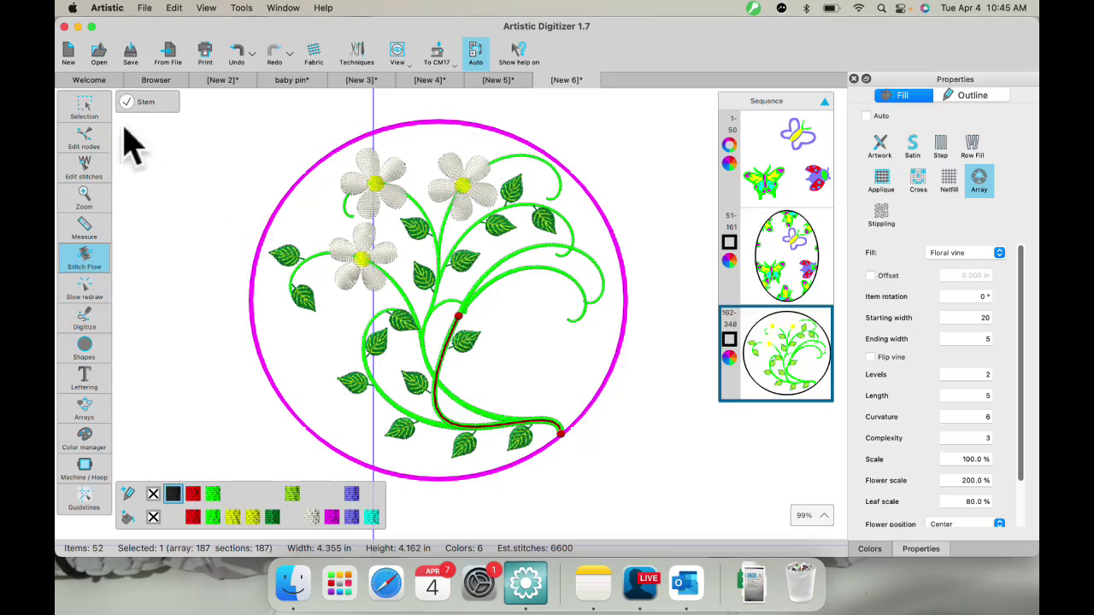
mouse_move(81, 116)
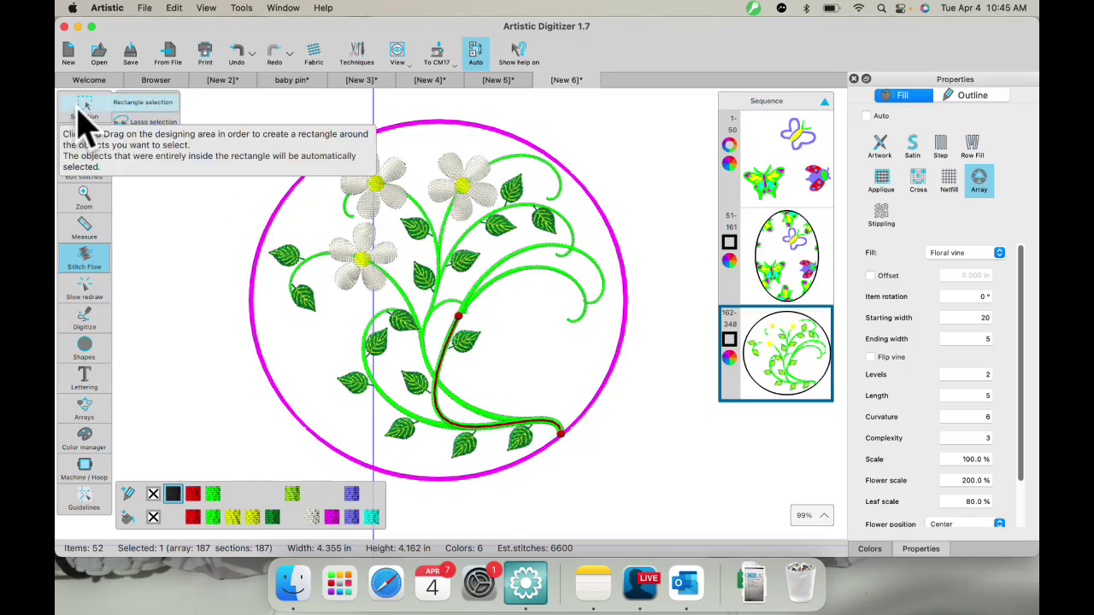
left_click(82, 113)
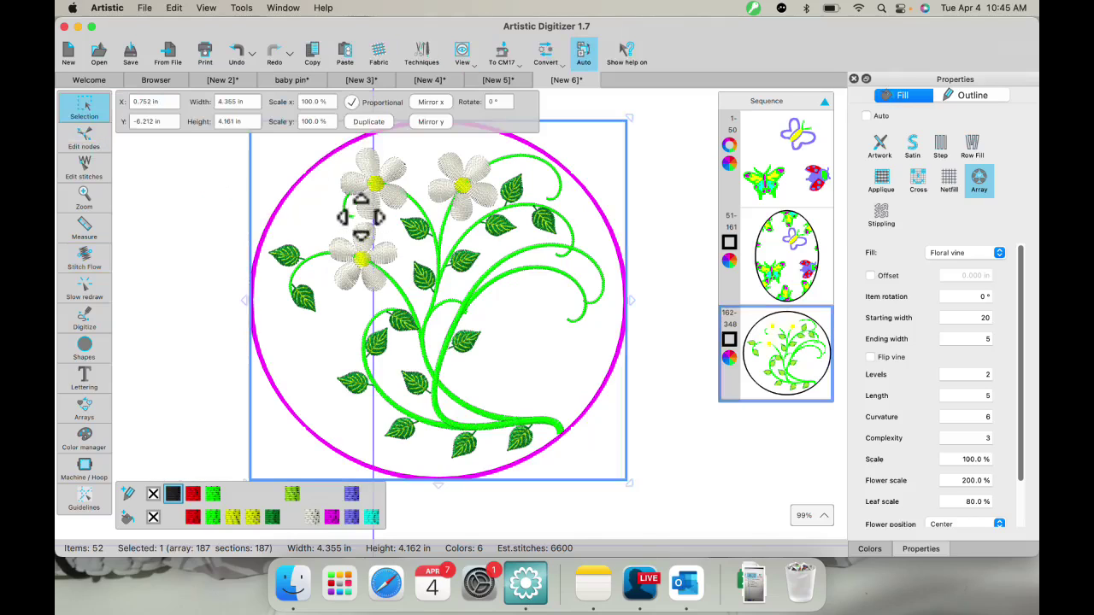
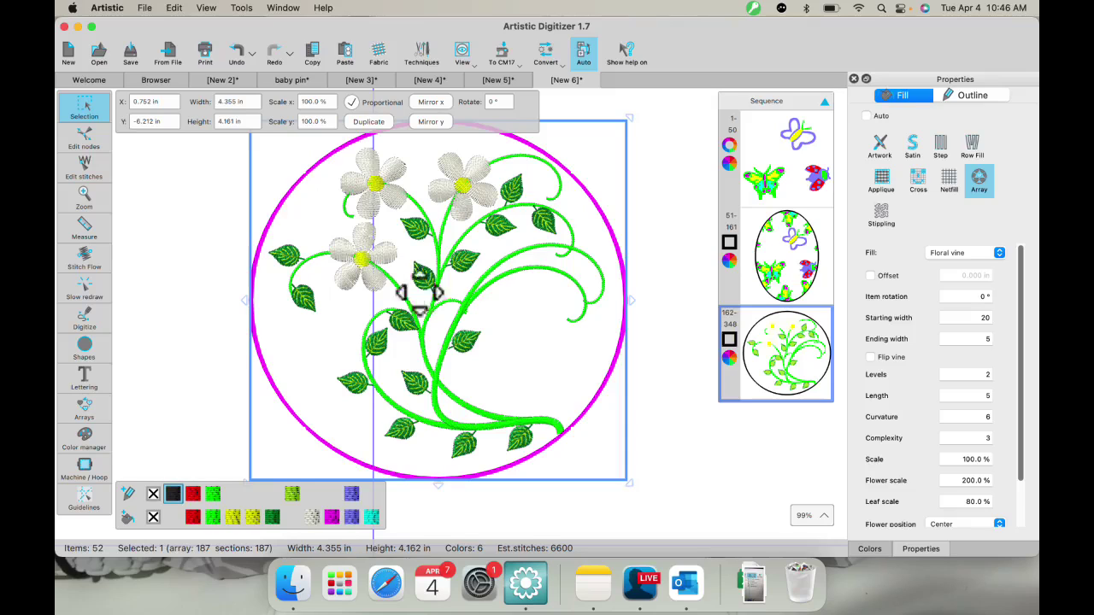
Step: Start a new blank design
scroll(432, 290, "down", 6)
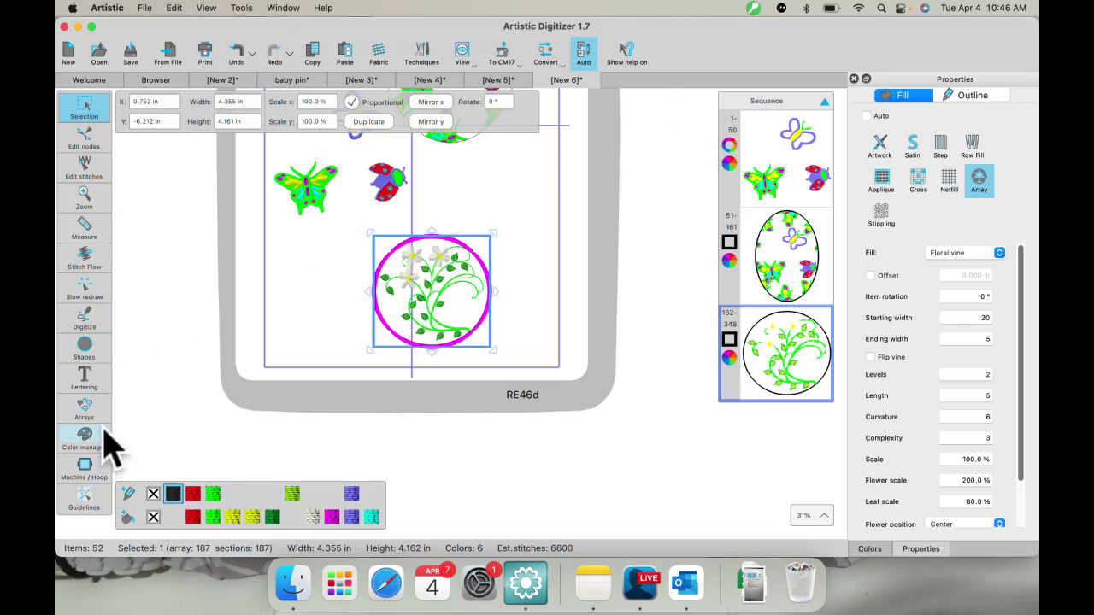
left_click(86, 410)
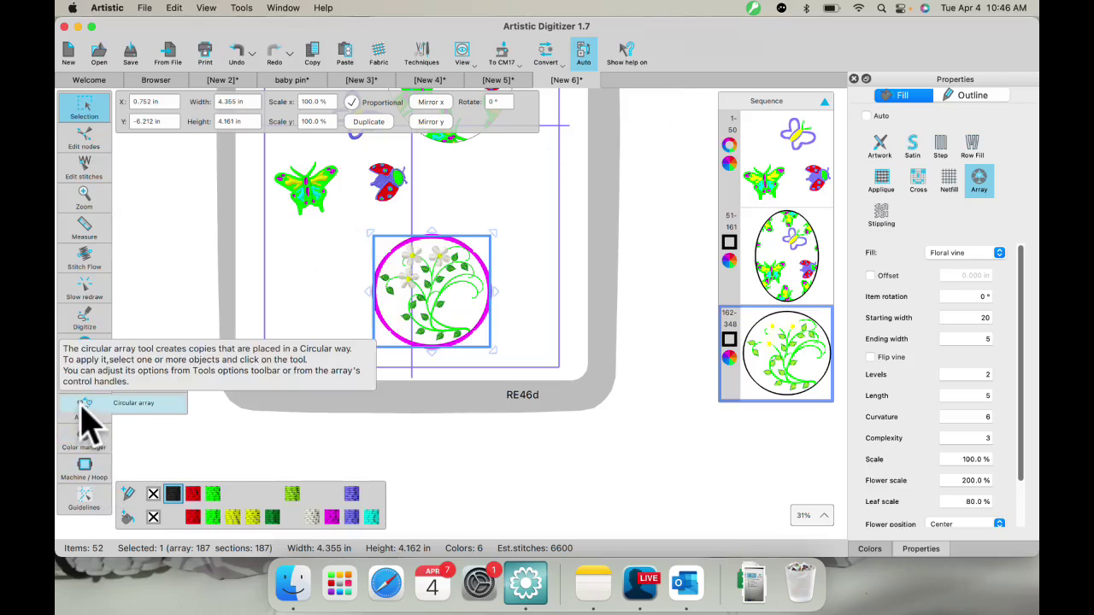
left_click(71, 51)
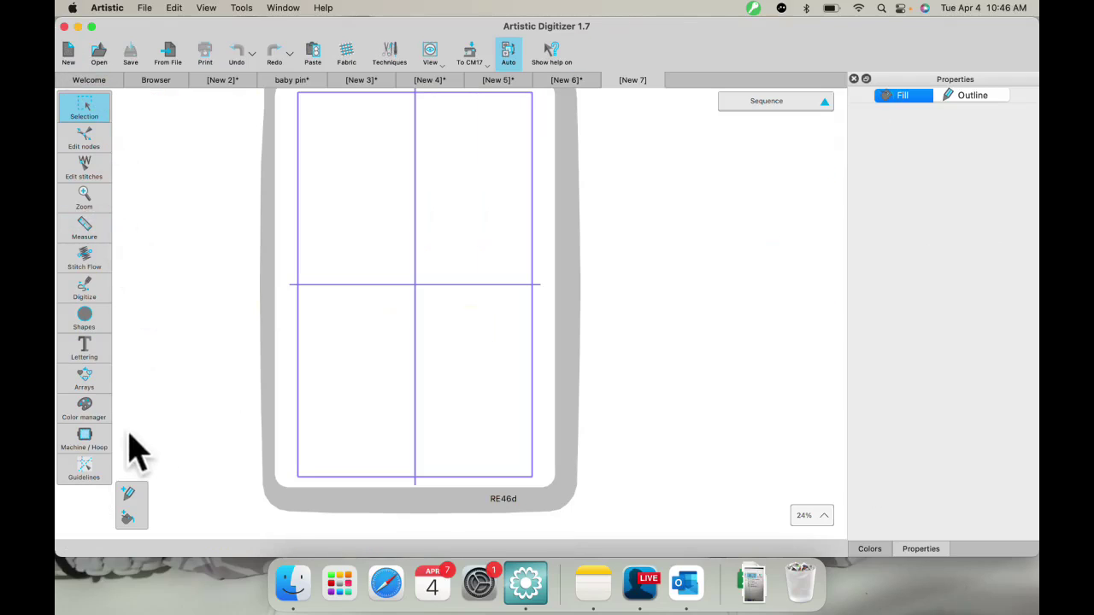
Step: Insert the ButterFly02 clipart from the Clipart Library, placed upright about 2.1 in wide in the hoop's lower-left quarter
left_click(108, 325)
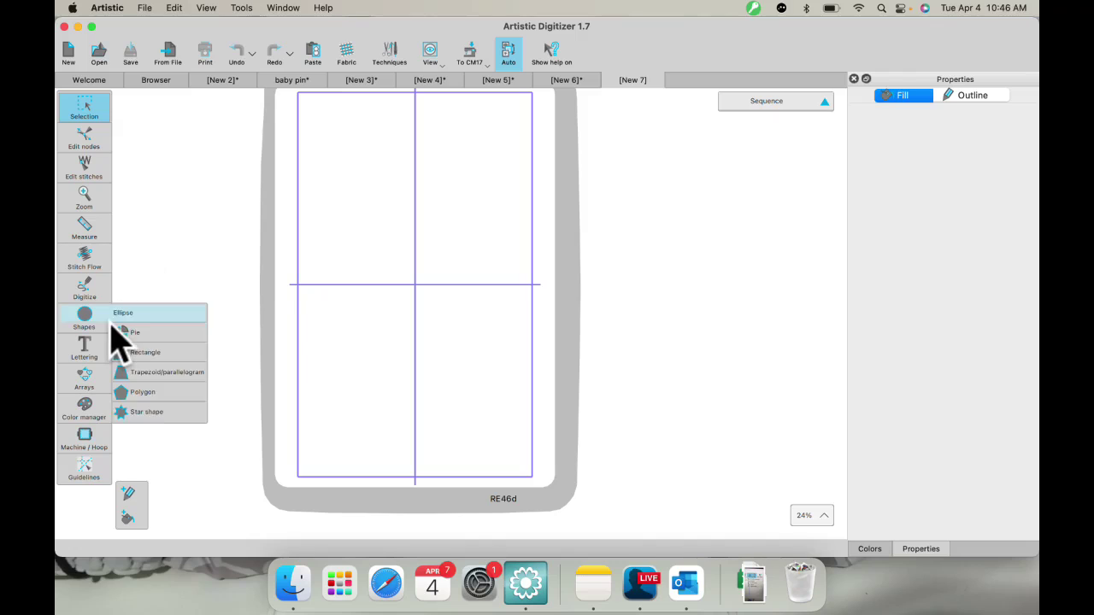
left_click(243, 8)
mouse_move(306, 112)
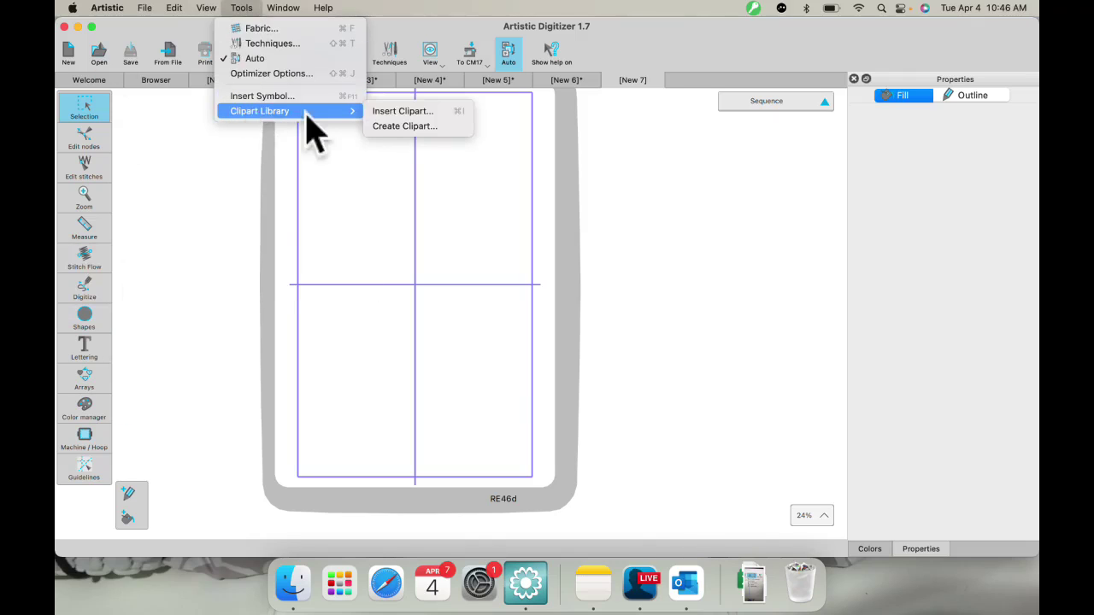
left_click(385, 119)
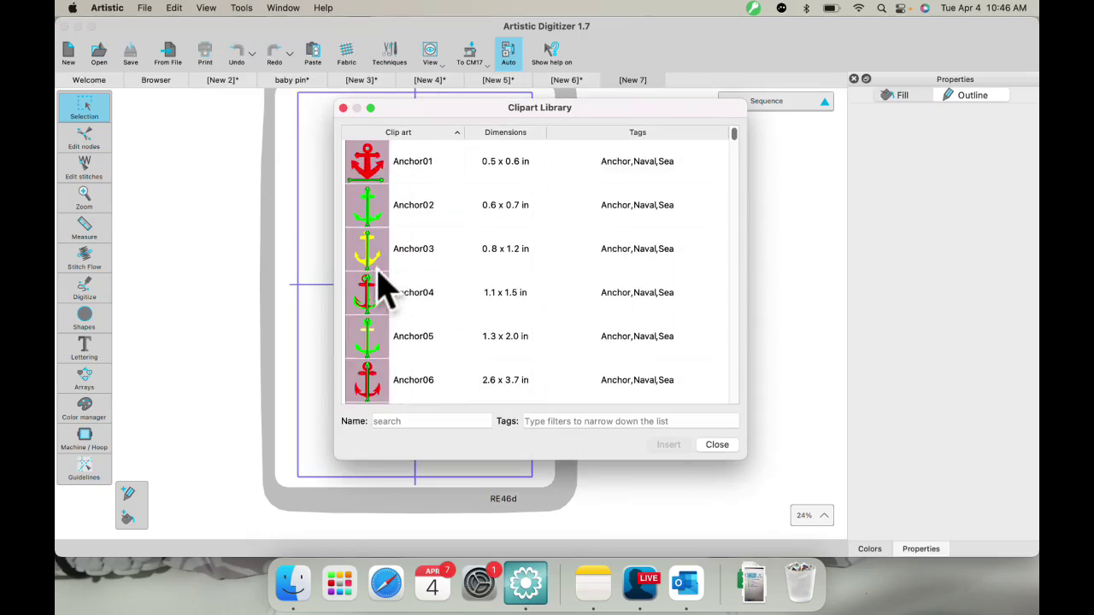
scroll(367, 278, "down", 15)
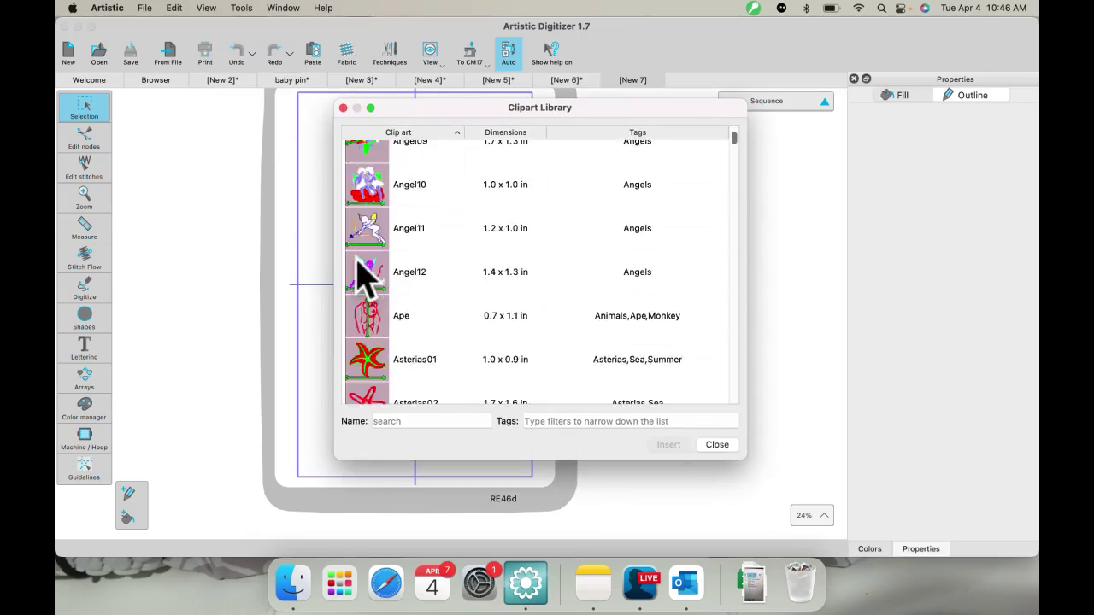
left_click(401, 421)
type("b")
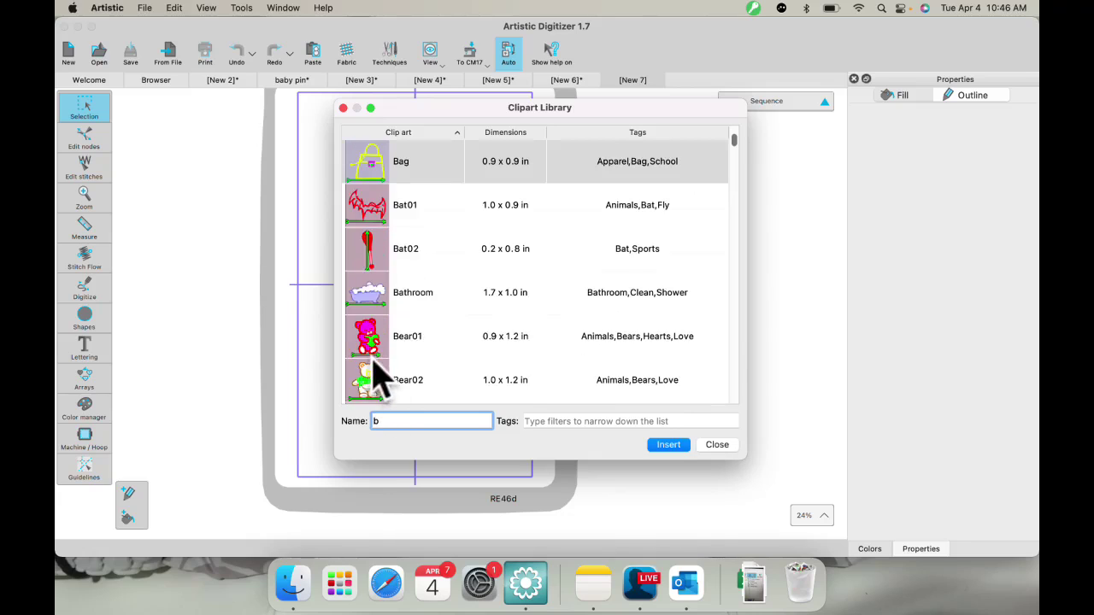
type("u")
left_click(377, 295)
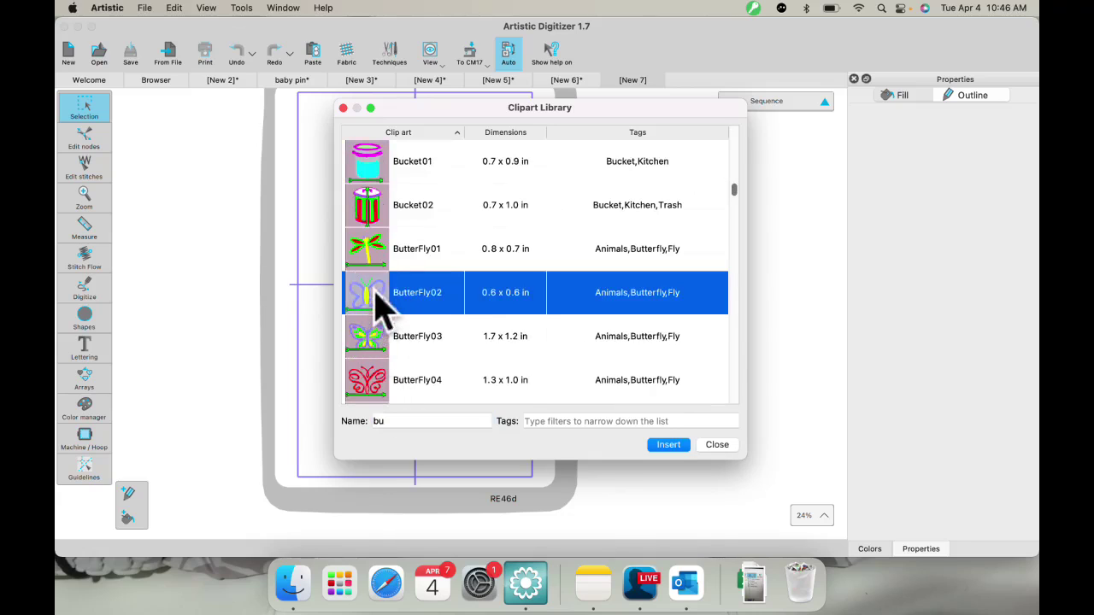
left_click(670, 444)
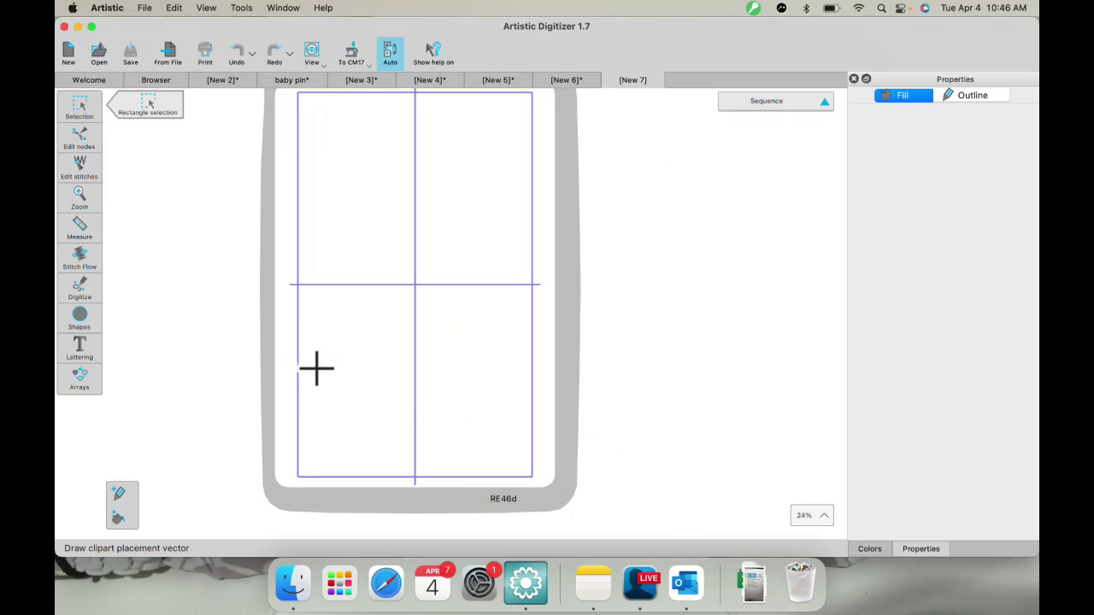
left_click_drag(321, 370, 364, 370)
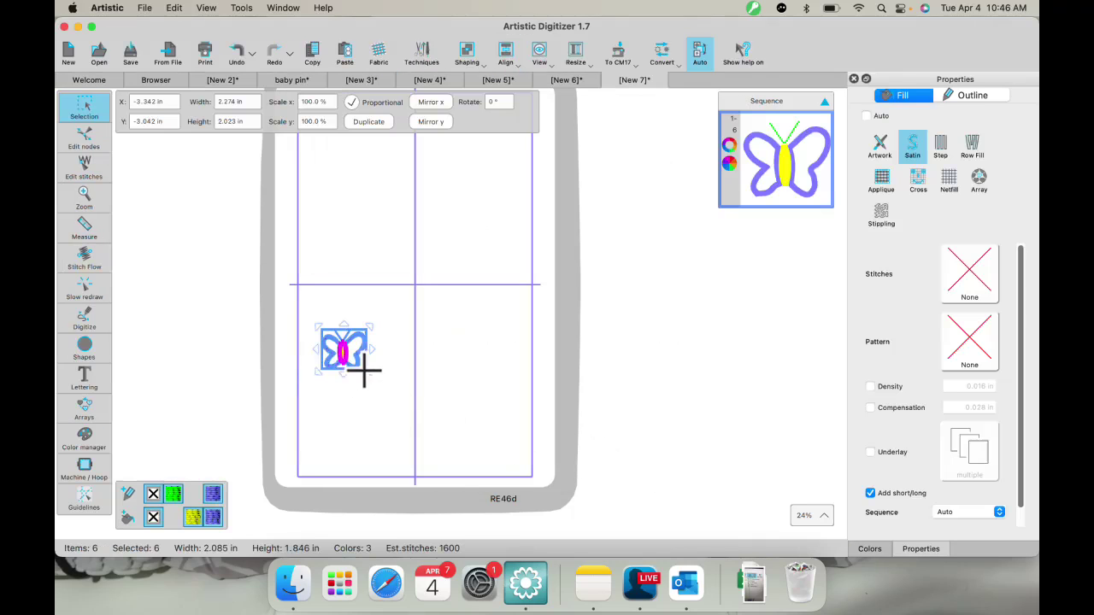
Step: Create a circular array of the butterfly and give it the Full Circle preset
mouse_move(73, 419)
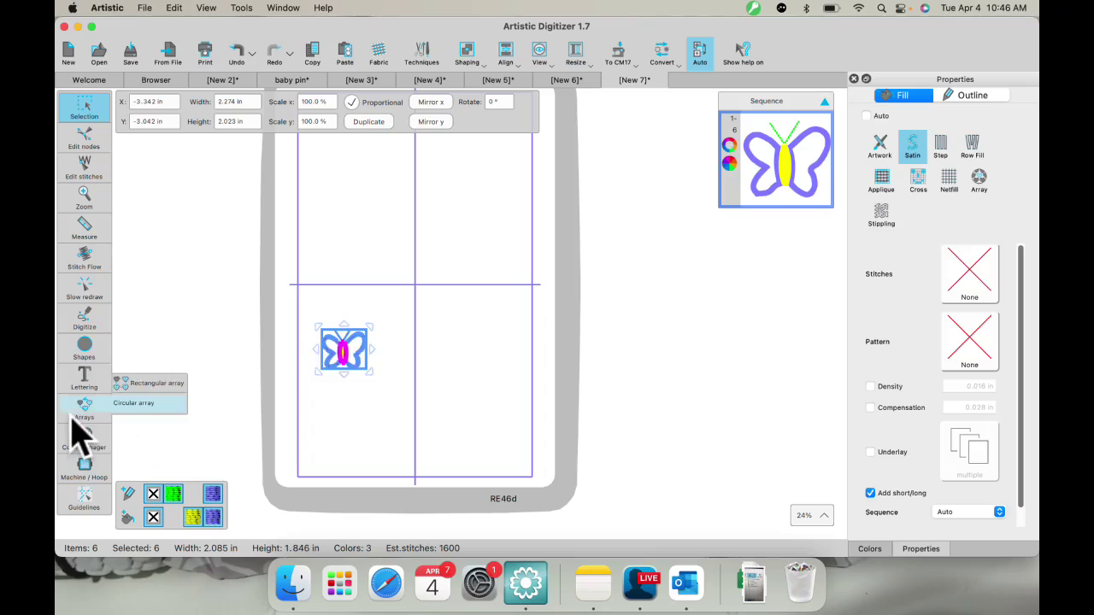
left_click(134, 405)
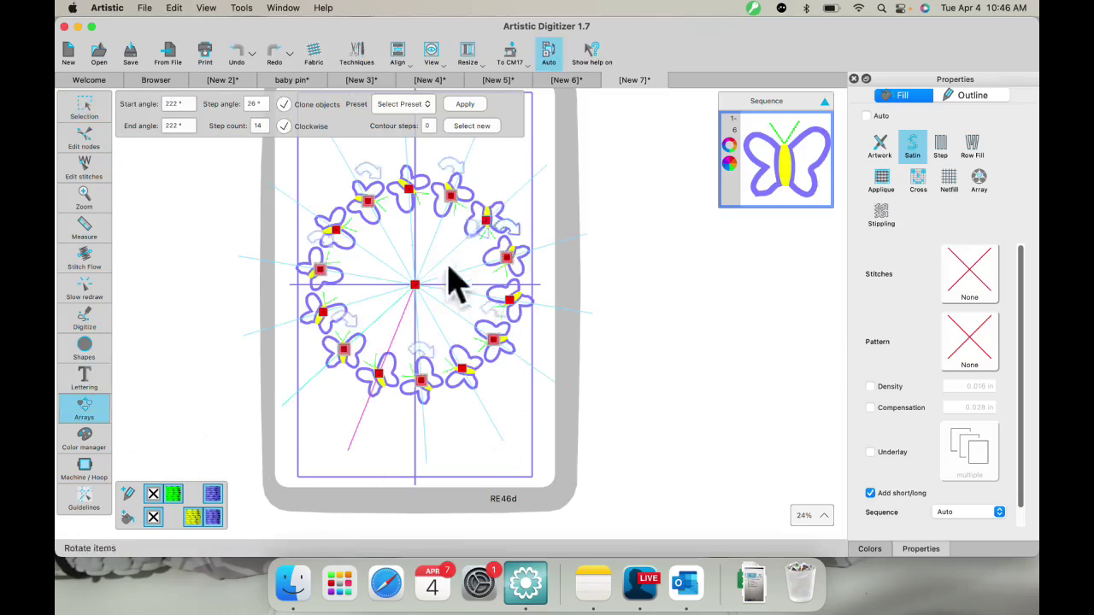
left_click(417, 105)
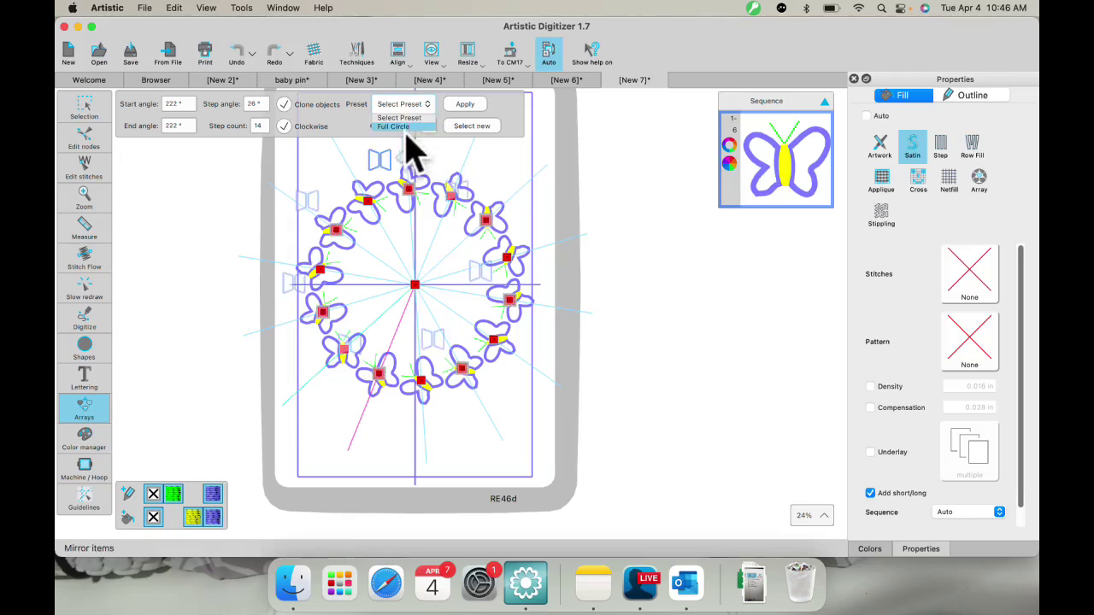
left_click(407, 126)
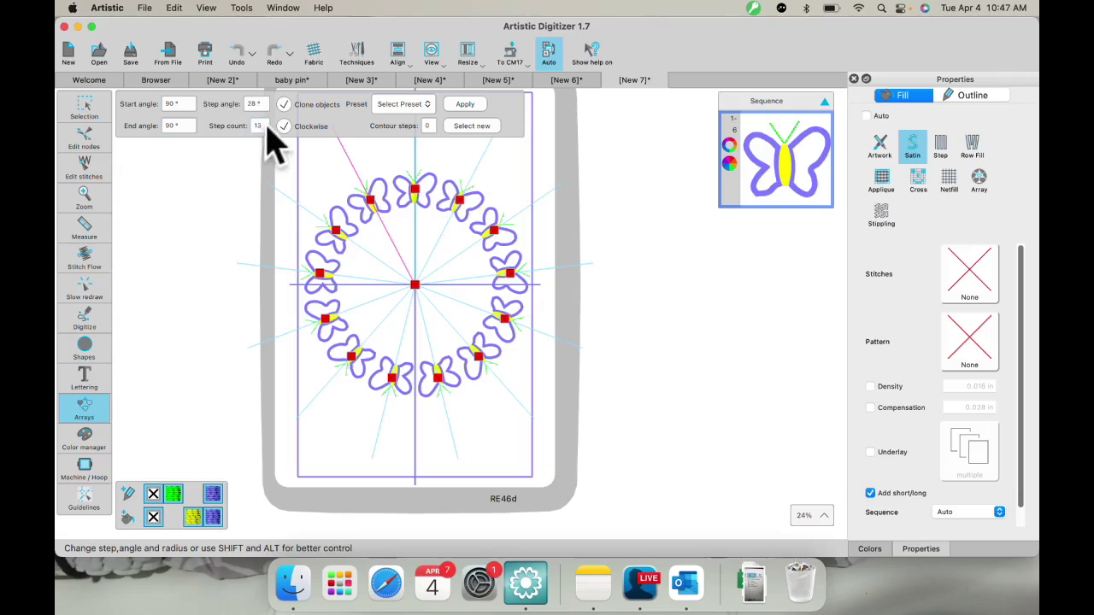
Step: Set the circular array's step count to 5 and pull the butterflies in closer around the centre point
scroll(257, 126, "up", 1)
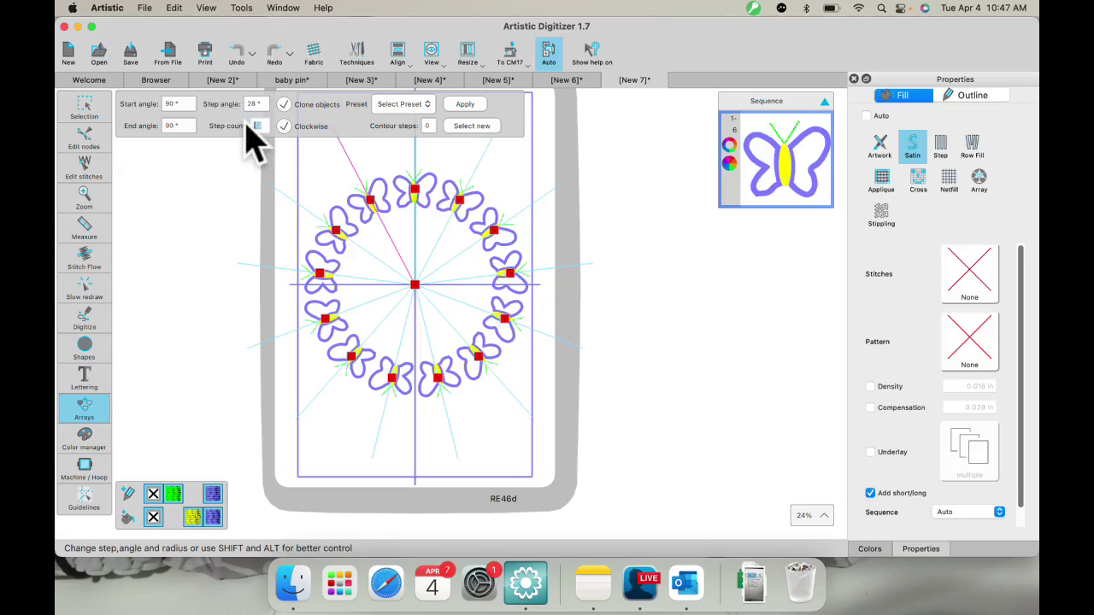
type("5")
key("Return")
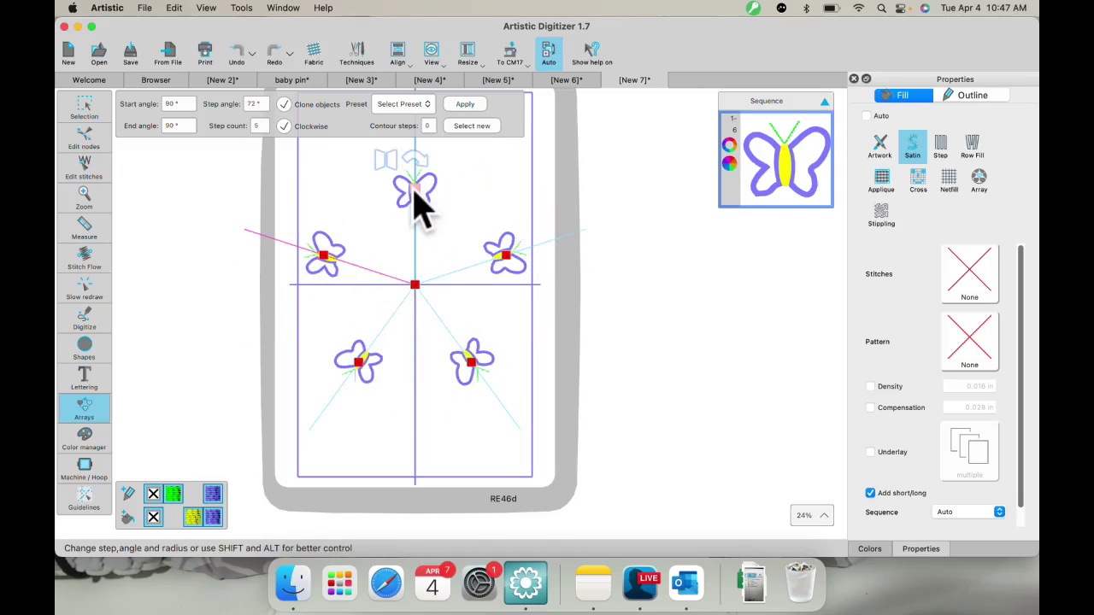
mouse_move(414, 190)
left_mouse_down()
mouse_move(376, 256)
mouse_move(317, 300)
mouse_move(391, 350)
mouse_move(399, 334)
mouse_move(419, 340)
mouse_move(418, 321)
mouse_move(418, 341)
mouse_move(310, 352)
mouse_move(355, 265)
mouse_move(309, 241)
mouse_move(390, 196)
mouse_move(410, 171)
mouse_move(417, 243)
left_mouse_up()
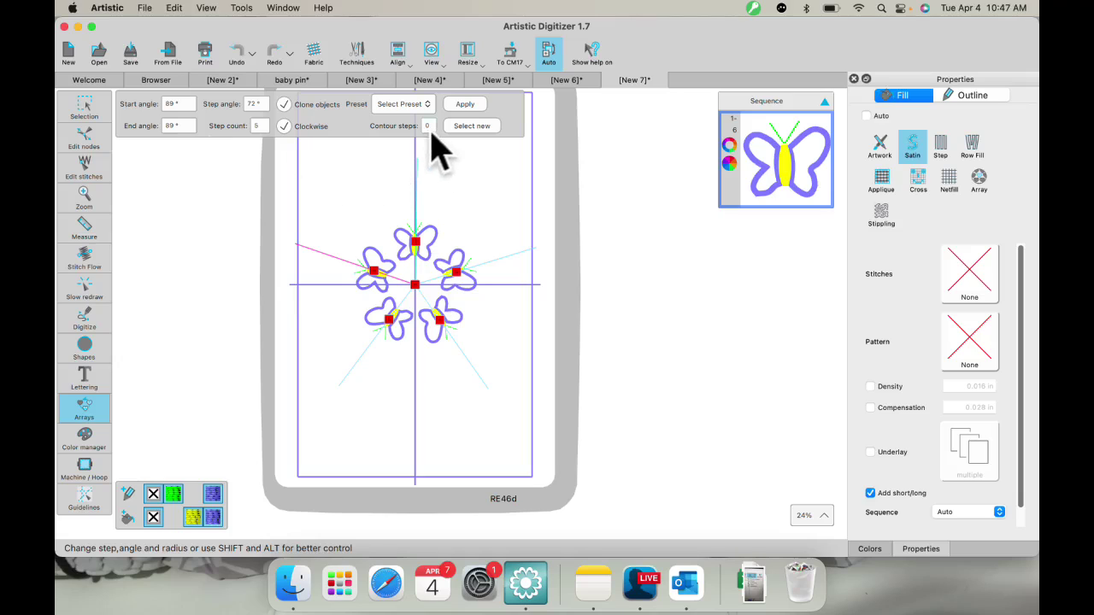
Step: Try 2 contour steps on the circular array and settle on 1
left_click(408, 175)
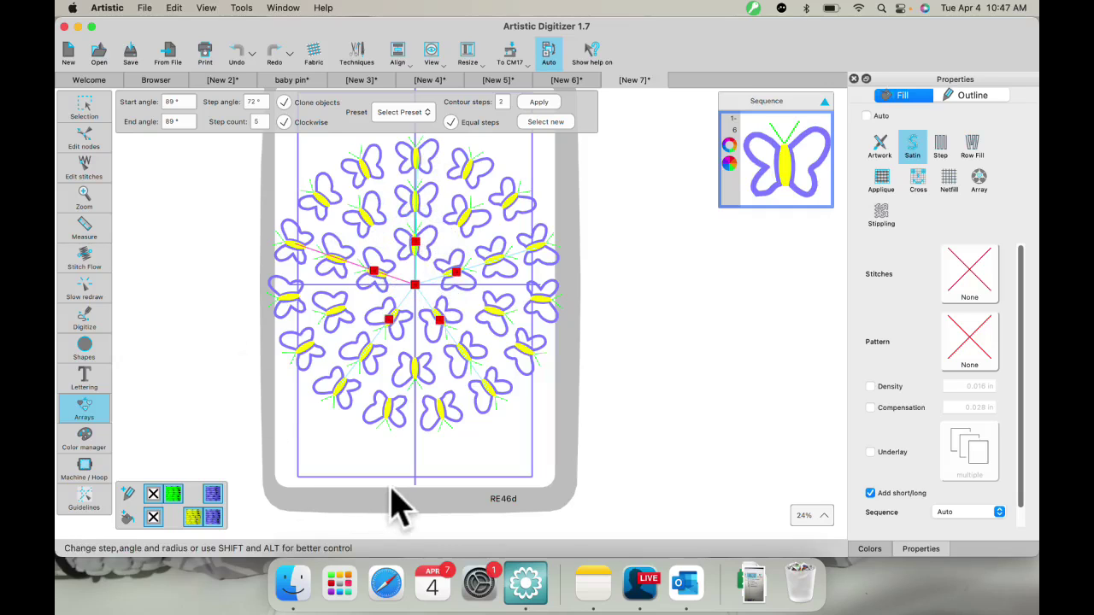
left_click(499, 102)
type("1")
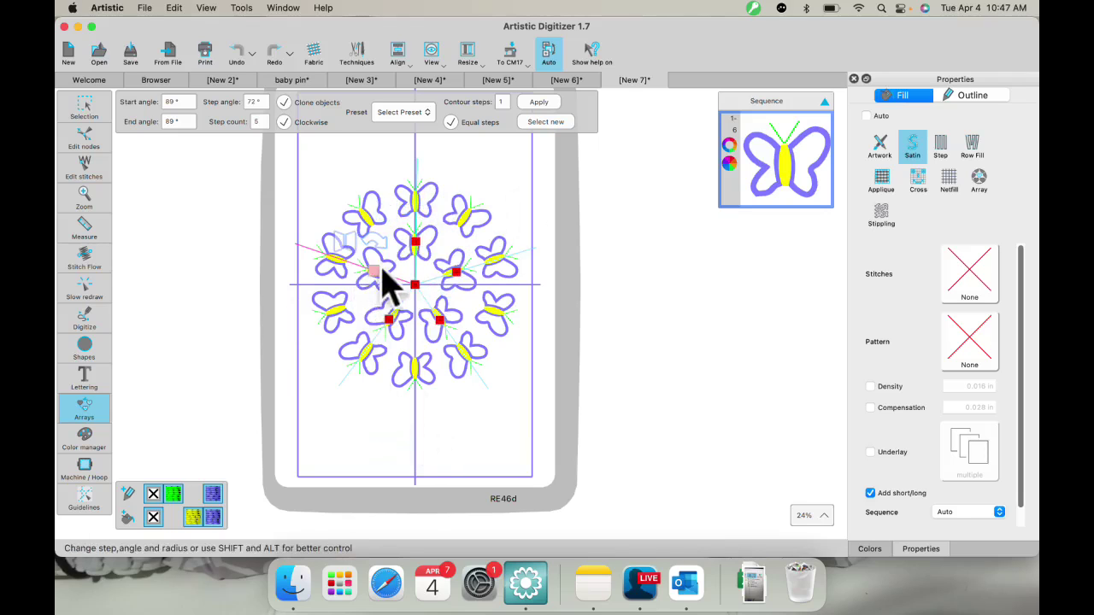
Step: Swing the array's end handle around to about 273° to form a half circle of butterflies, and apply the array
left_click_drag(377, 270, 417, 350)
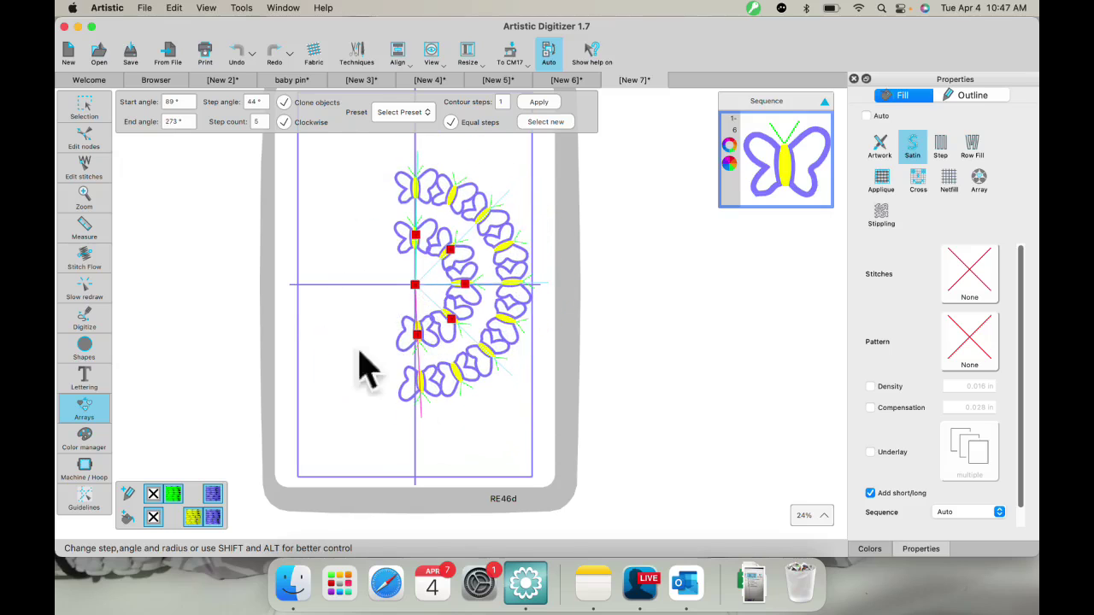
left_click(540, 104)
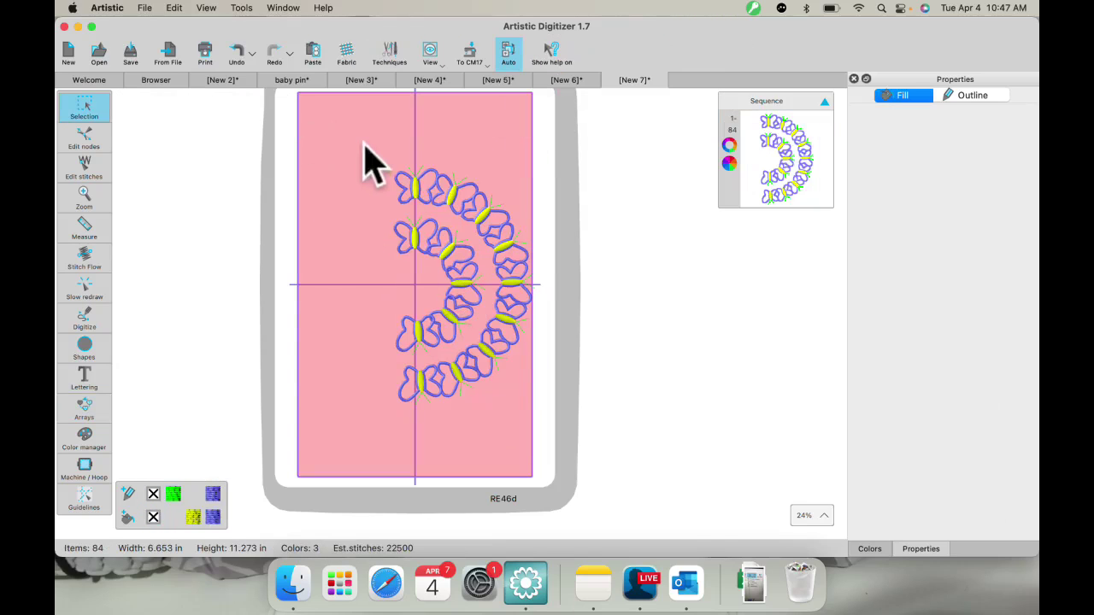
Step: Select all the arrayed butterflies and move them left so the whole half circle lies inside the hoop, then deselect them
left_click_drag(363, 137, 574, 457)
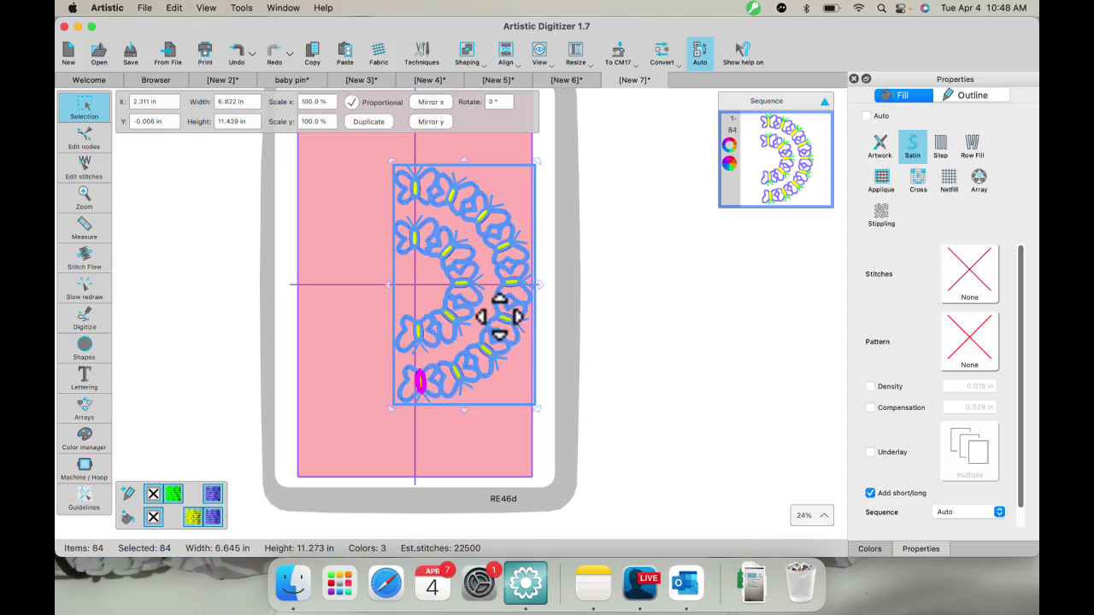
left_click_drag(485, 285, 427, 280)
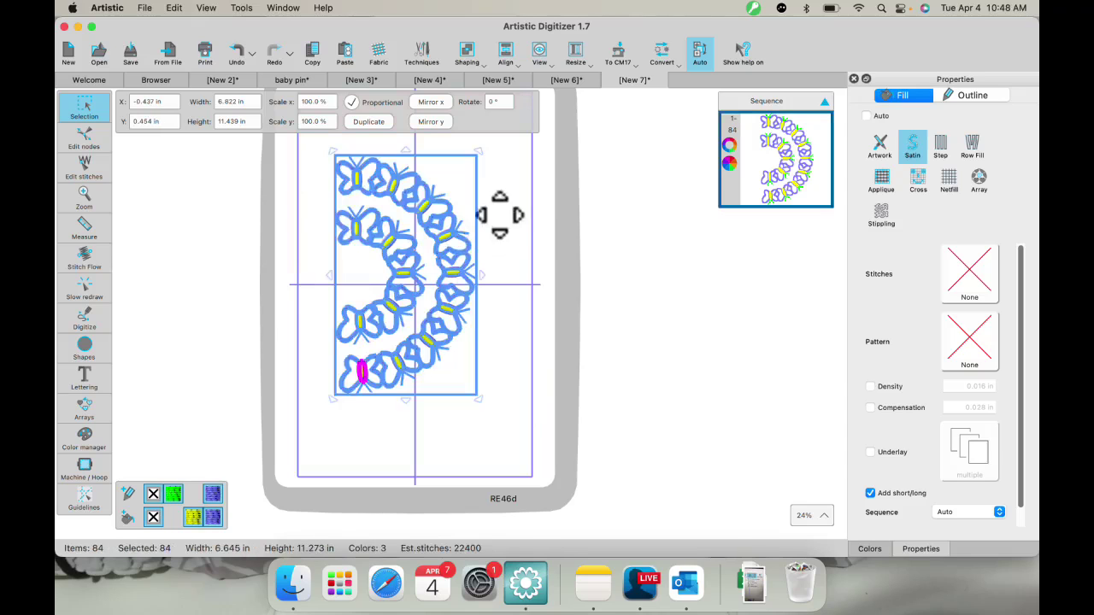
left_click(501, 214)
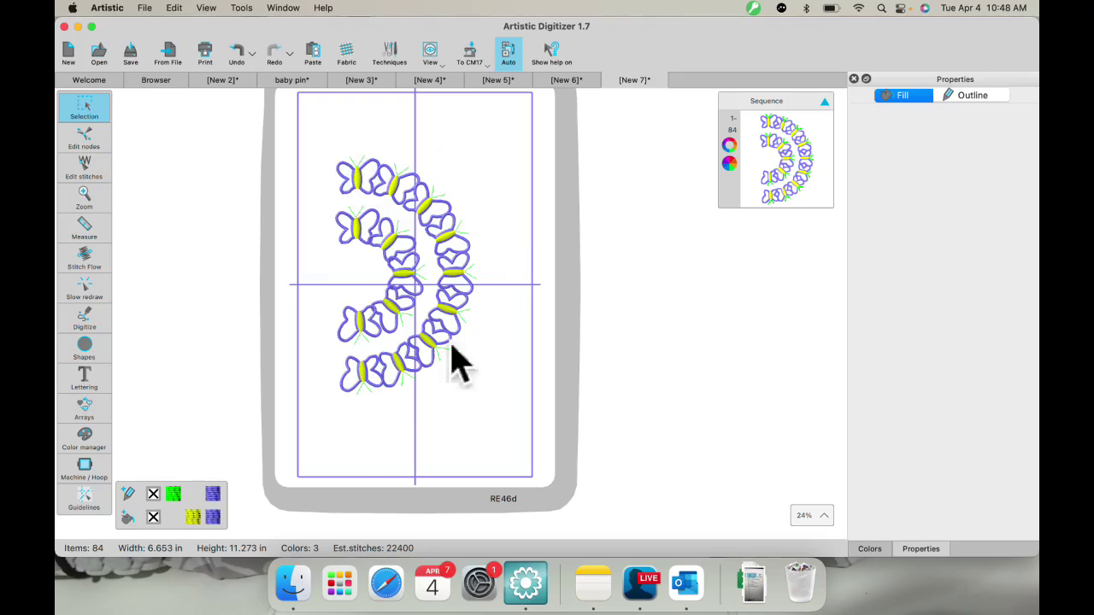
left_click(90, 412)
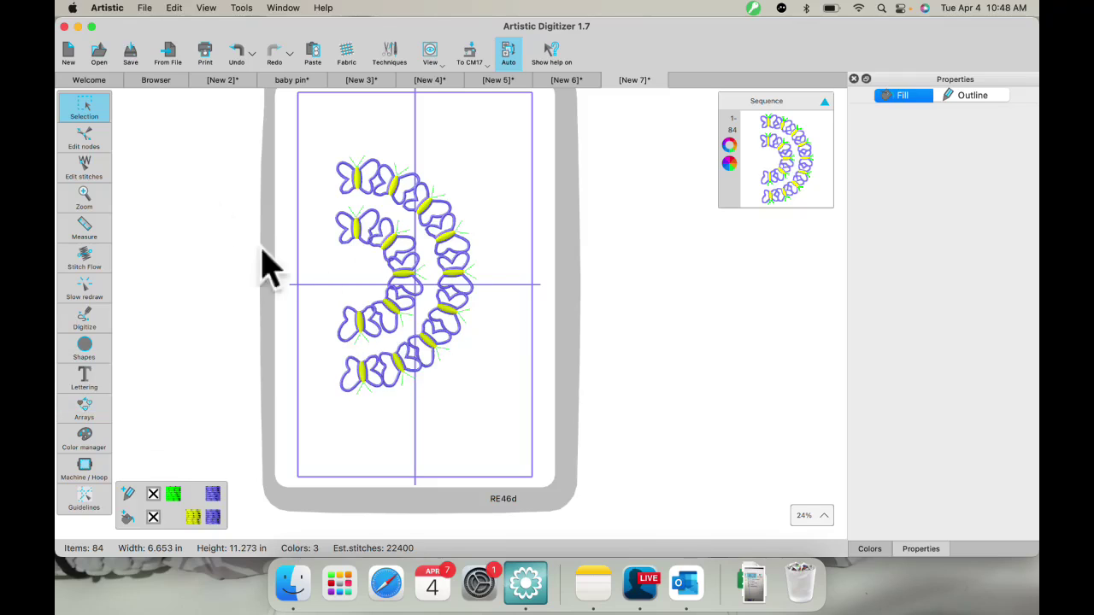
Step: Start a new blank design and draw a rounded rectangle about 1.44 by 2.49 in in the hoop's upper-left quarter
left_click(70, 54)
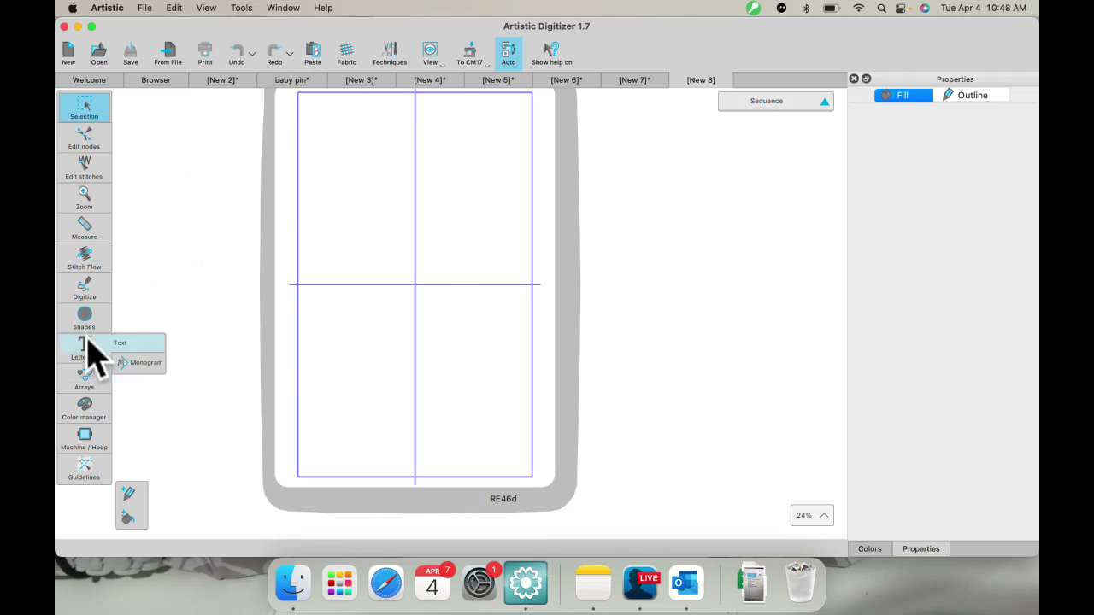
mouse_move(86, 313)
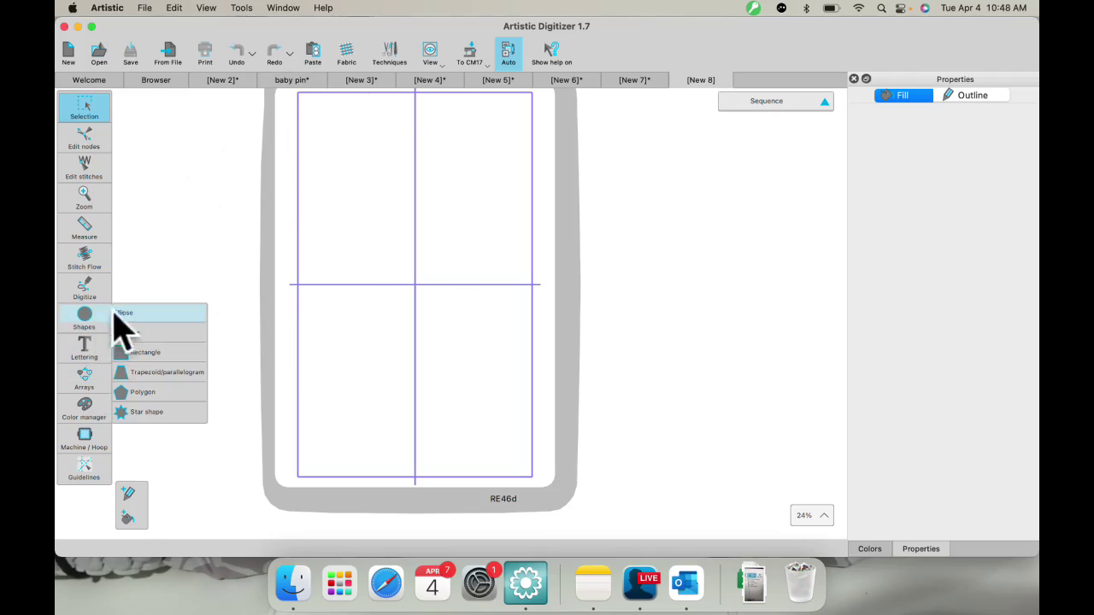
left_click(124, 353)
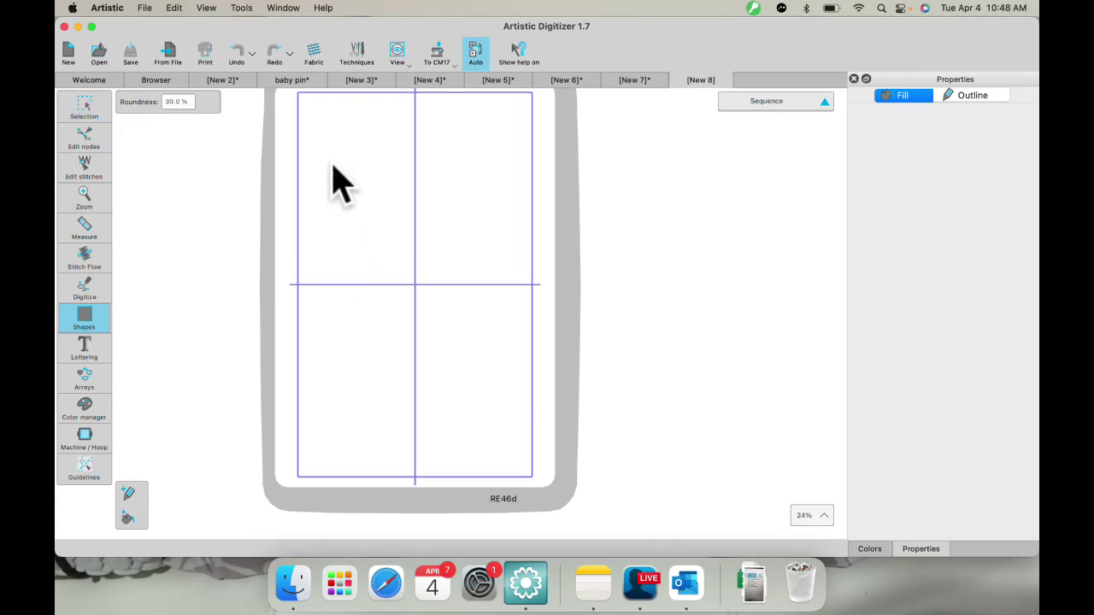
left_click_drag(344, 181, 363, 218)
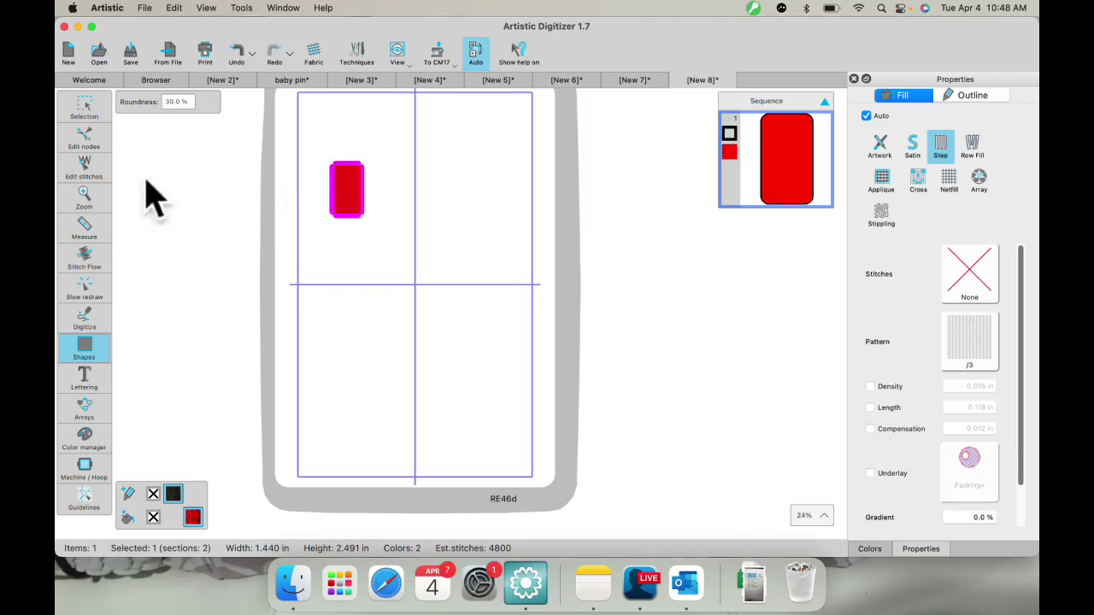
left_click(83, 120)
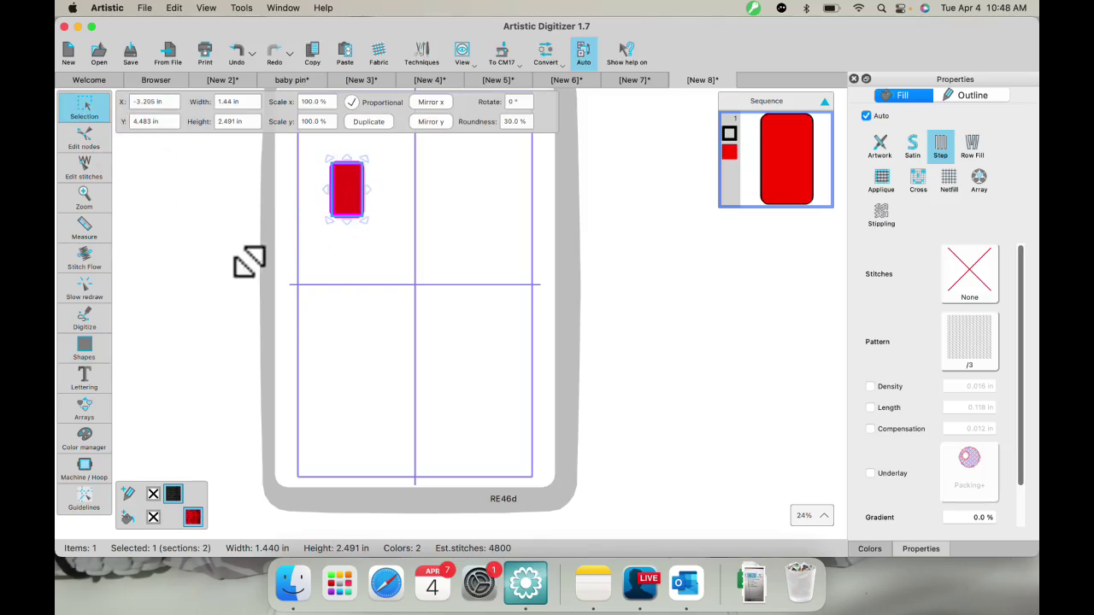
left_click(373, 267)
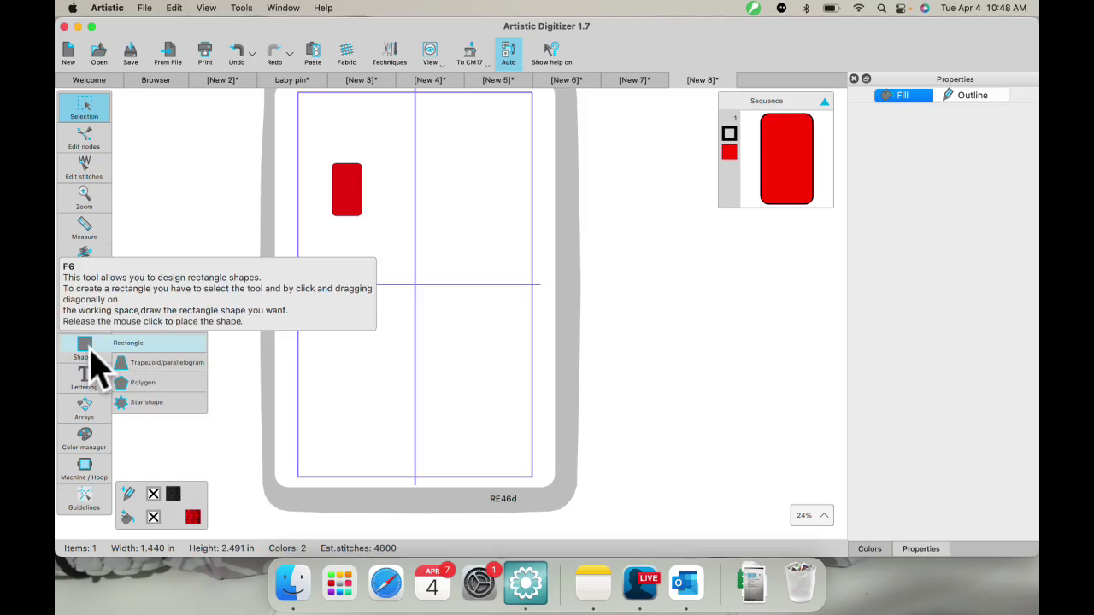
Step: Create a 2 by 2 rectangular array of the red rectangle, spaced about 0.48 in horizontally and 0.37 in vertically
left_click(91, 353)
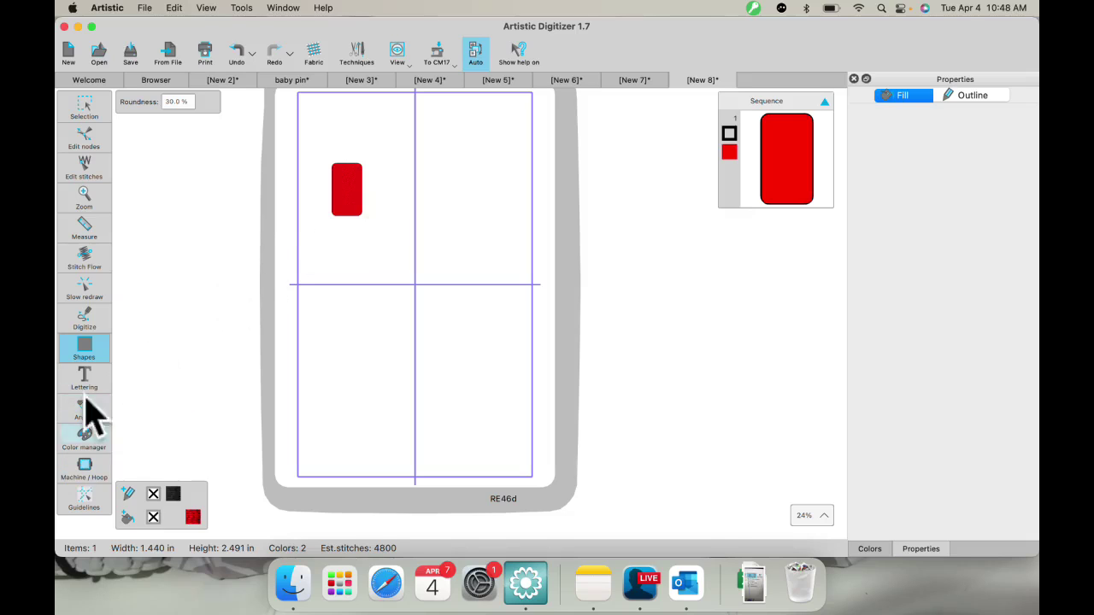
mouse_move(68, 128)
mouse_move(83, 409)
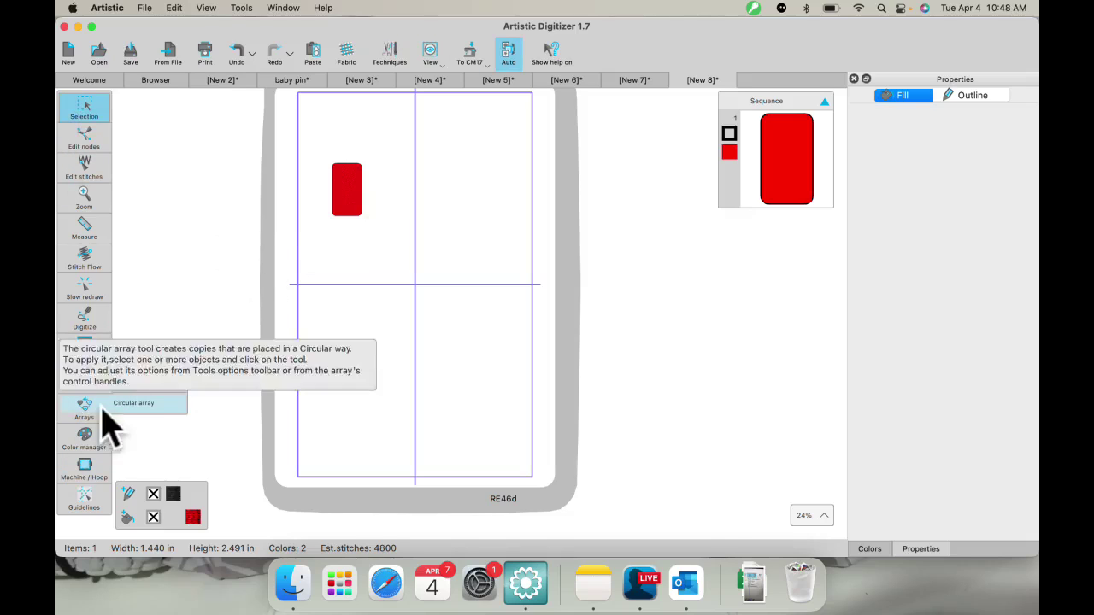
left_click(141, 400)
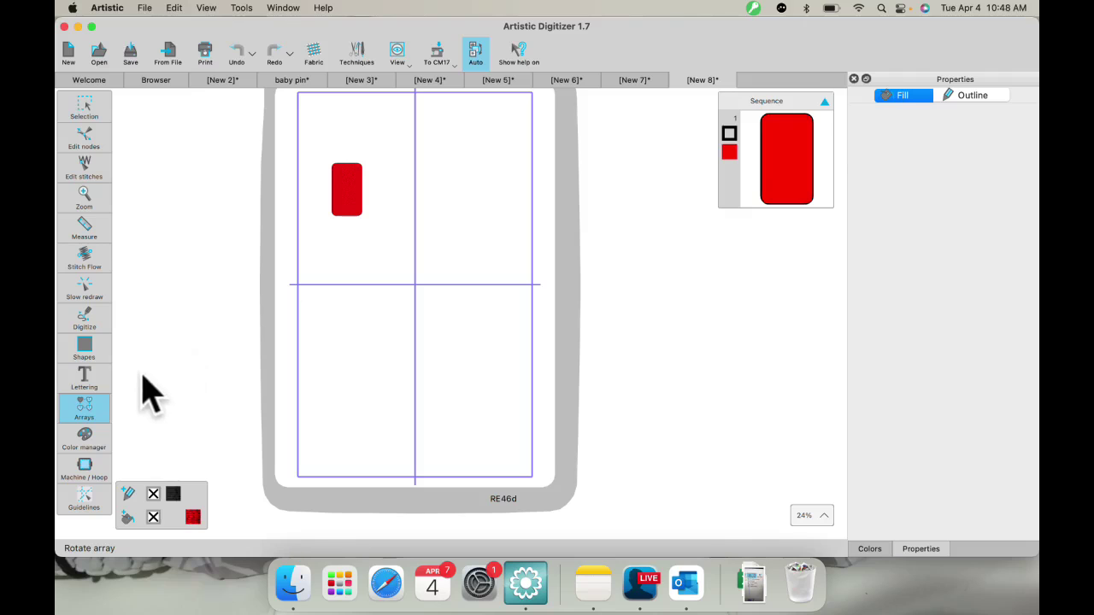
left_click(349, 209)
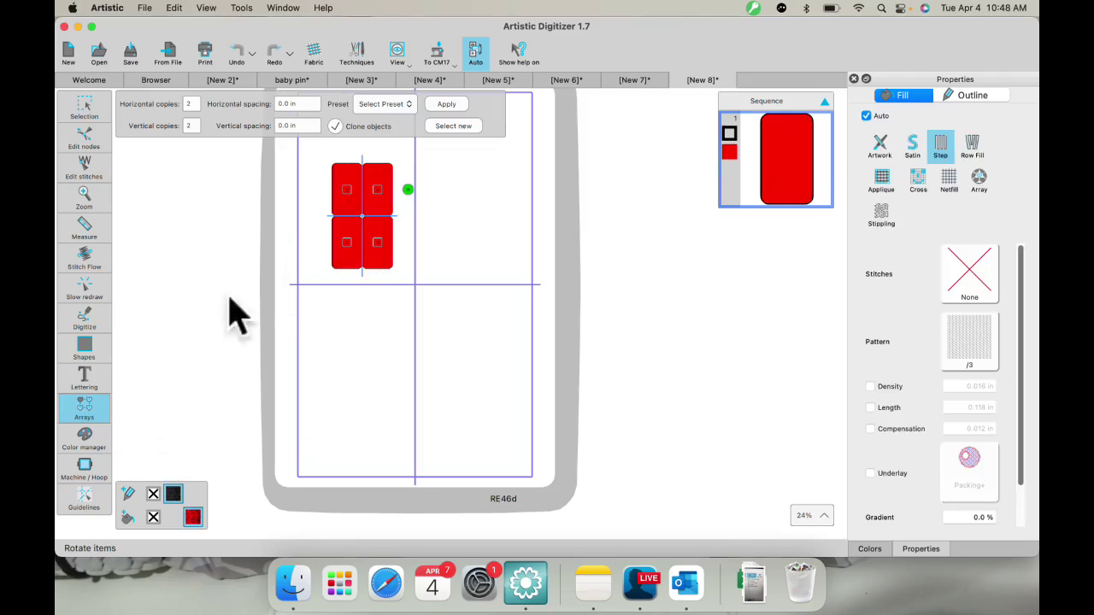
mouse_move(378, 238)
left_mouse_down()
mouse_move(425, 264)
mouse_move(395, 250)
left_mouse_up()
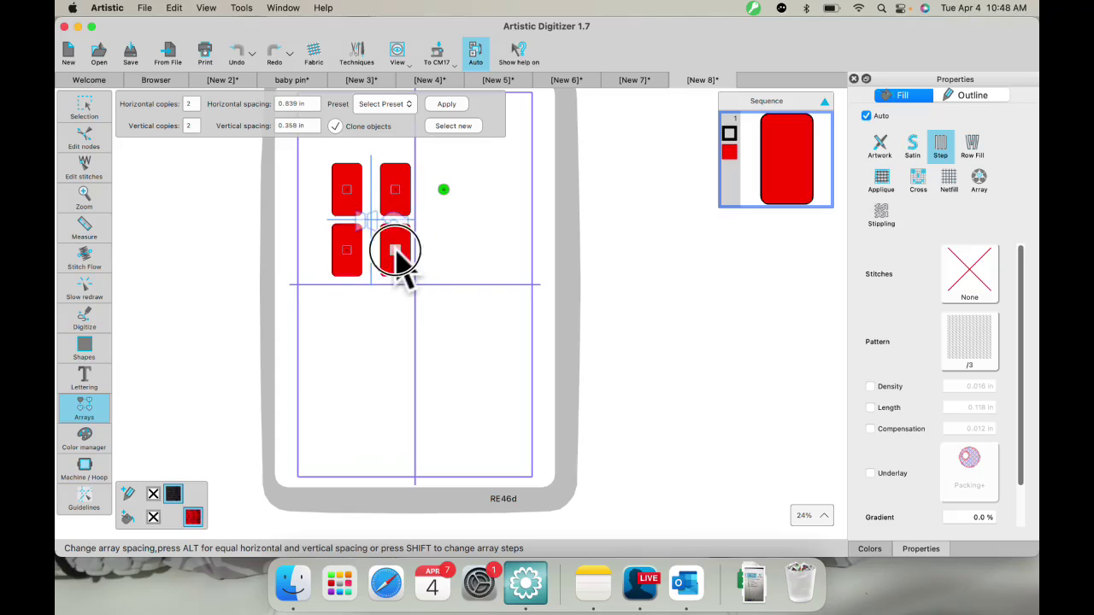
mouse_move(395, 249)
left_mouse_down()
mouse_move(411, 261)
mouse_move(388, 248)
left_mouse_up()
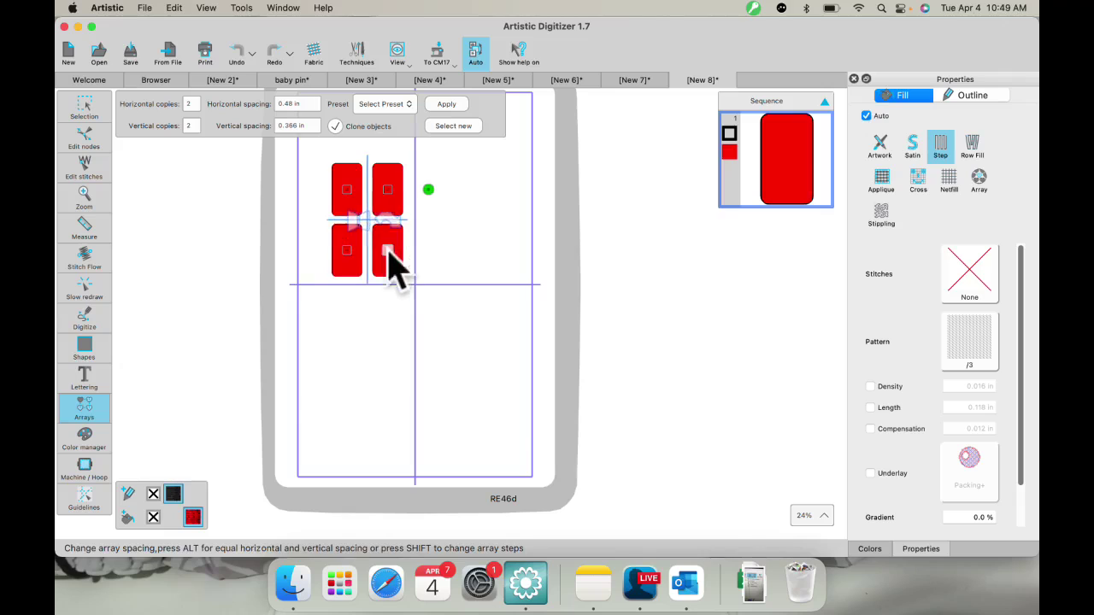
Step: Set the rectangular array of the red rounded rectangle to 4 horizontal and 5 vertical copies
left_click(203, 105)
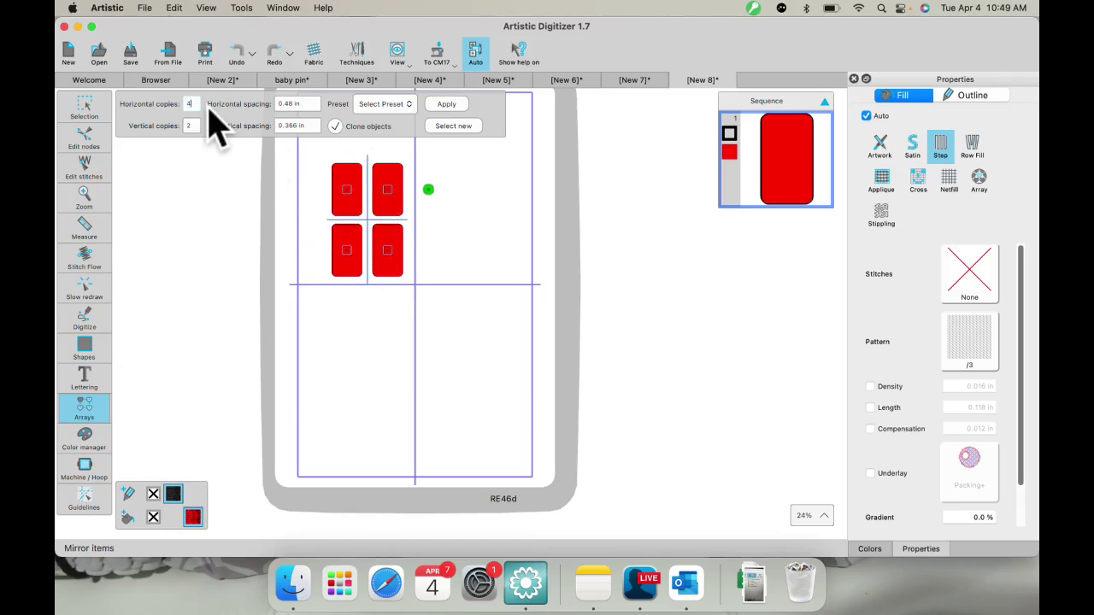
type("4")
key("Return")
left_click(190, 126)
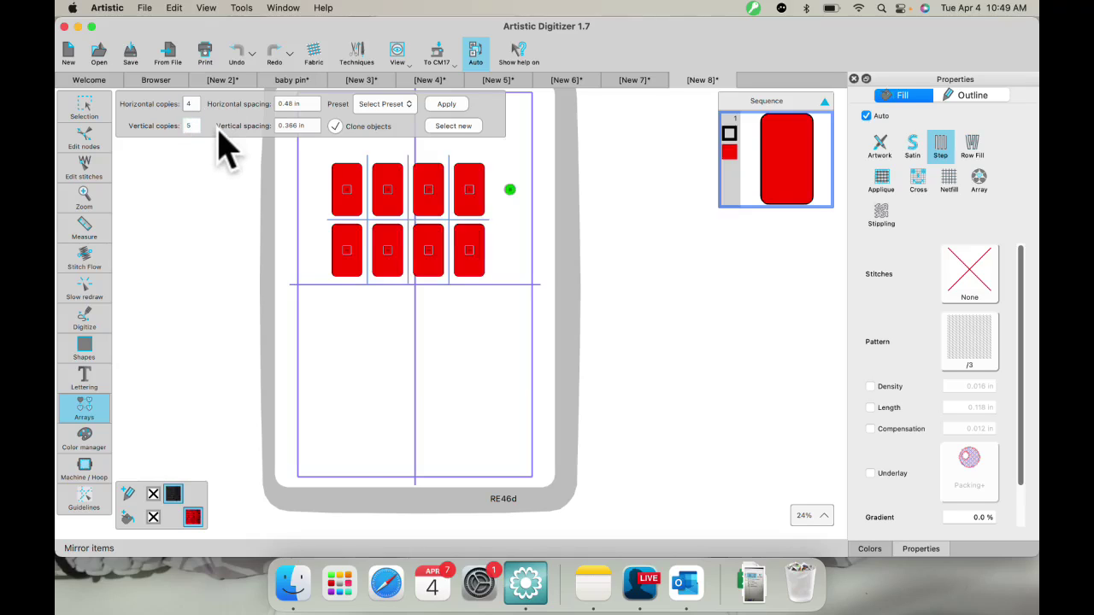
type("5")
key("Return")
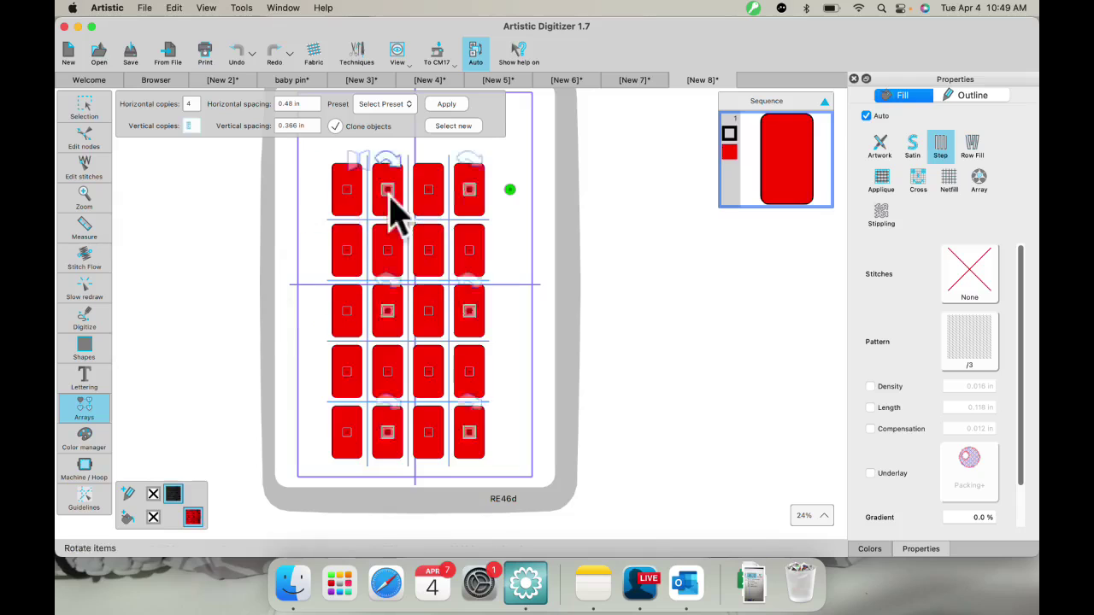
Step: Move the array into the hoop's upper-left corner and widen its spacing to 1.571 in horizontally and 1.244 in vertically
left_click_drag(354, 203, 342, 171)
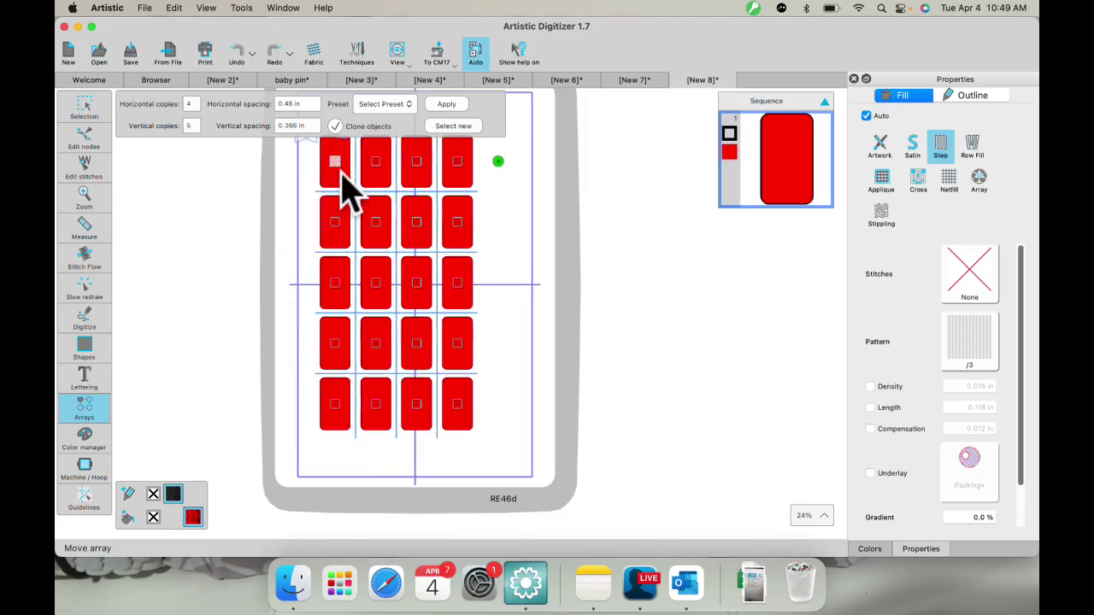
scroll(342, 183, "up", 3)
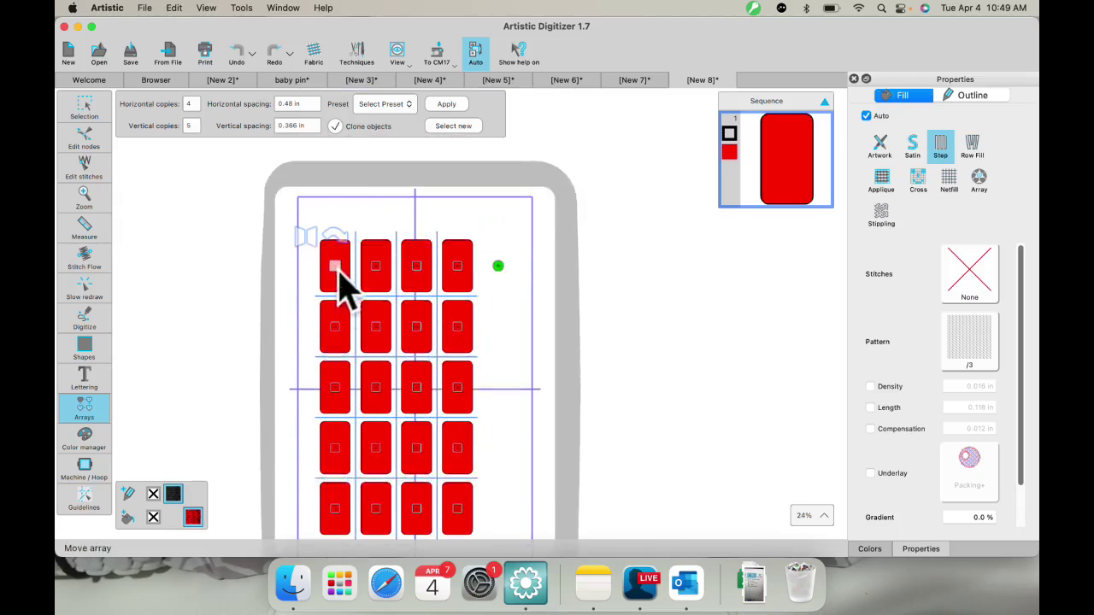
left_click_drag(338, 271, 323, 236)
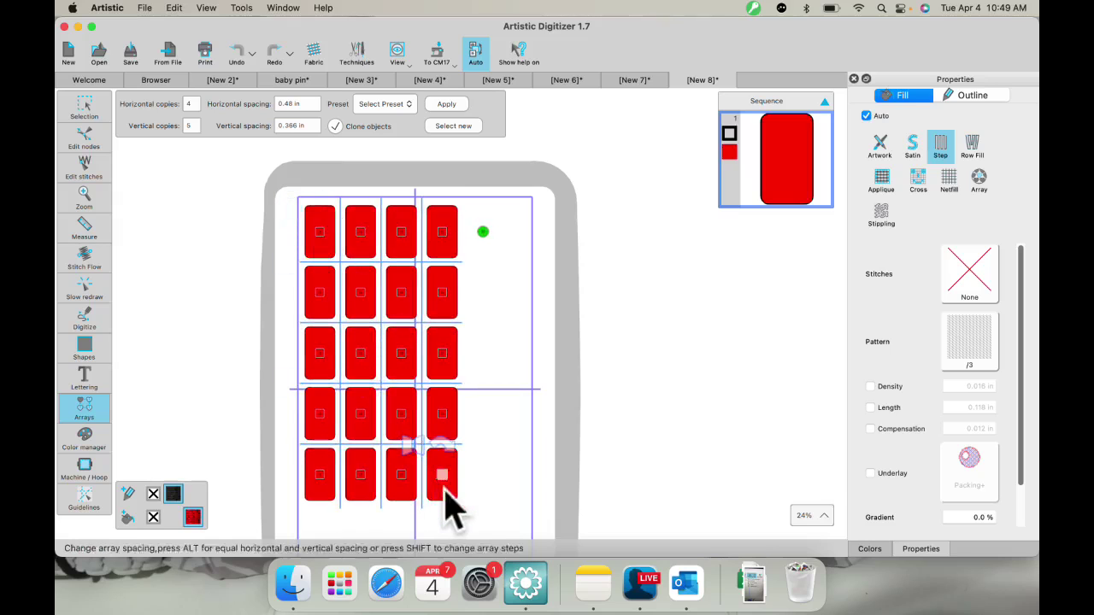
left_click_drag(444, 491, 513, 382)
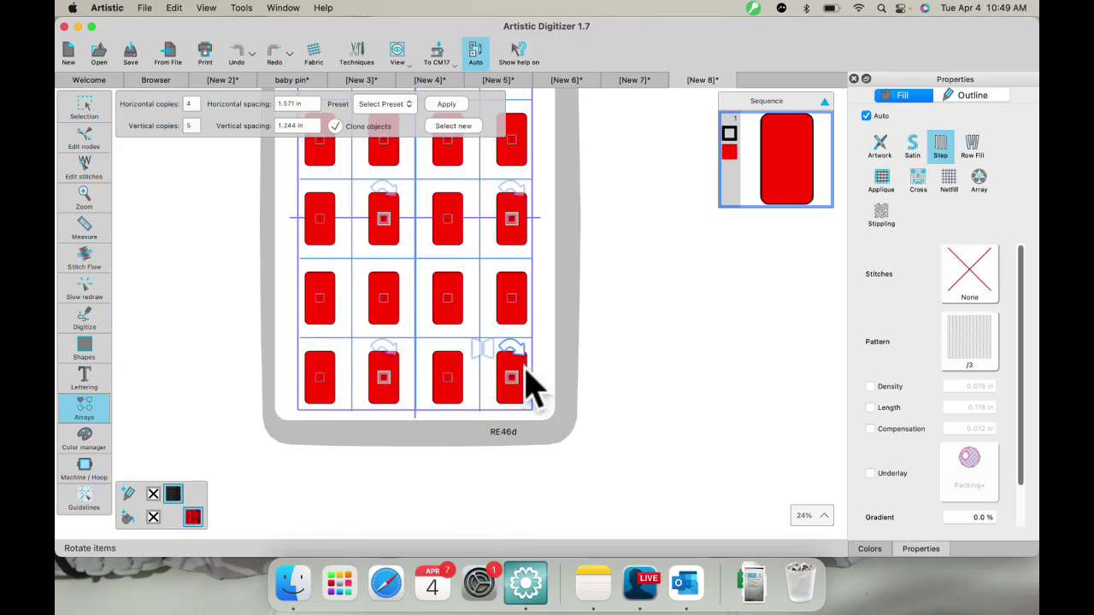
Step: Rotate the second- and fourth-column rectangles in the odd rows to horizontal, and tighten the spacing to 0.98 in horizontally and 0.276 in vertically
left_click(518, 354)
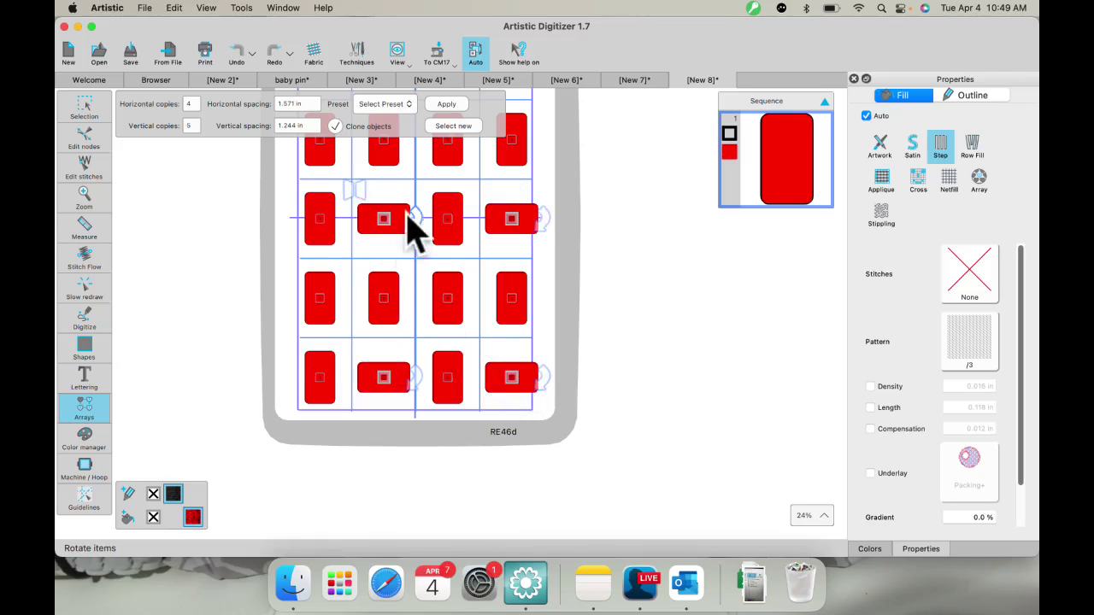
scroll(410, 226, "up", 3)
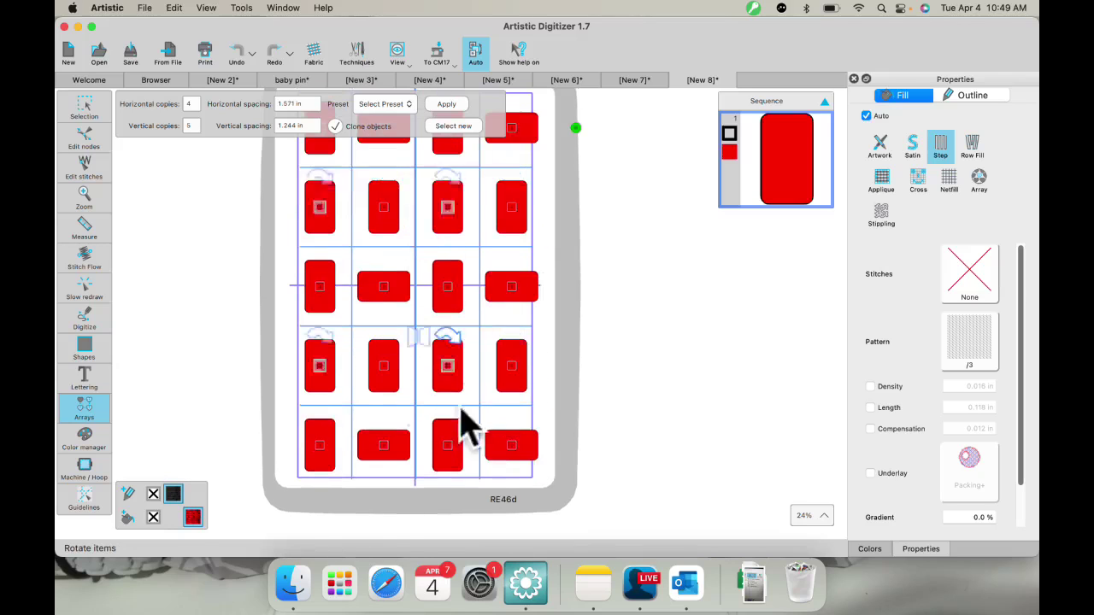
left_click_drag(507, 448, 478, 372)
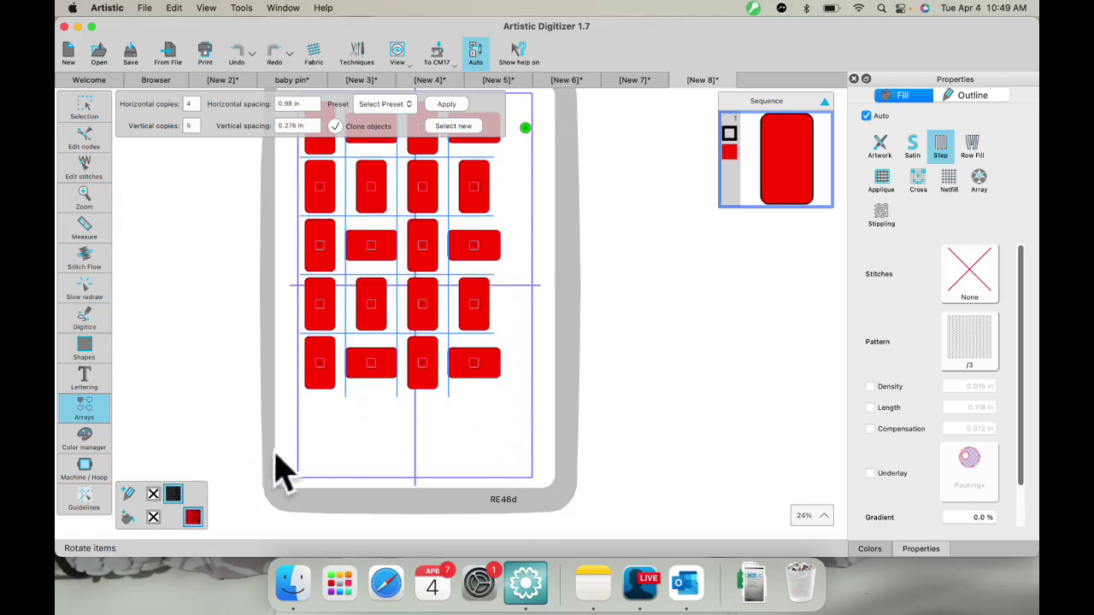
Step: Remove the fill from the rectangles, finish the array as outline-only objects, and deselect them
left_click(153, 518)
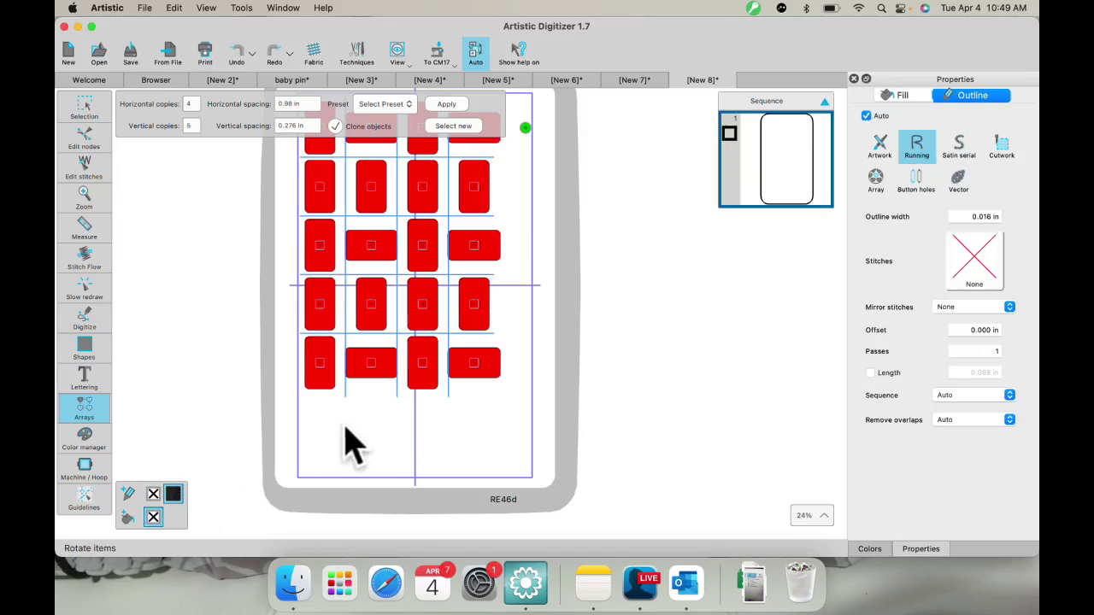
scroll(398, 439, "down", 1)
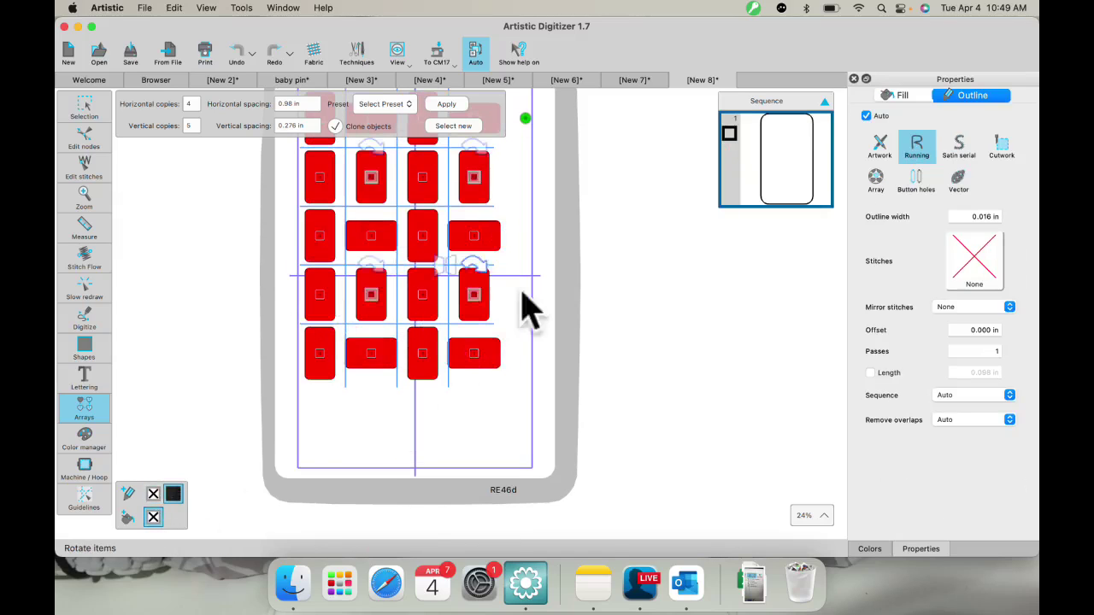
scroll(346, 299, "up", 5)
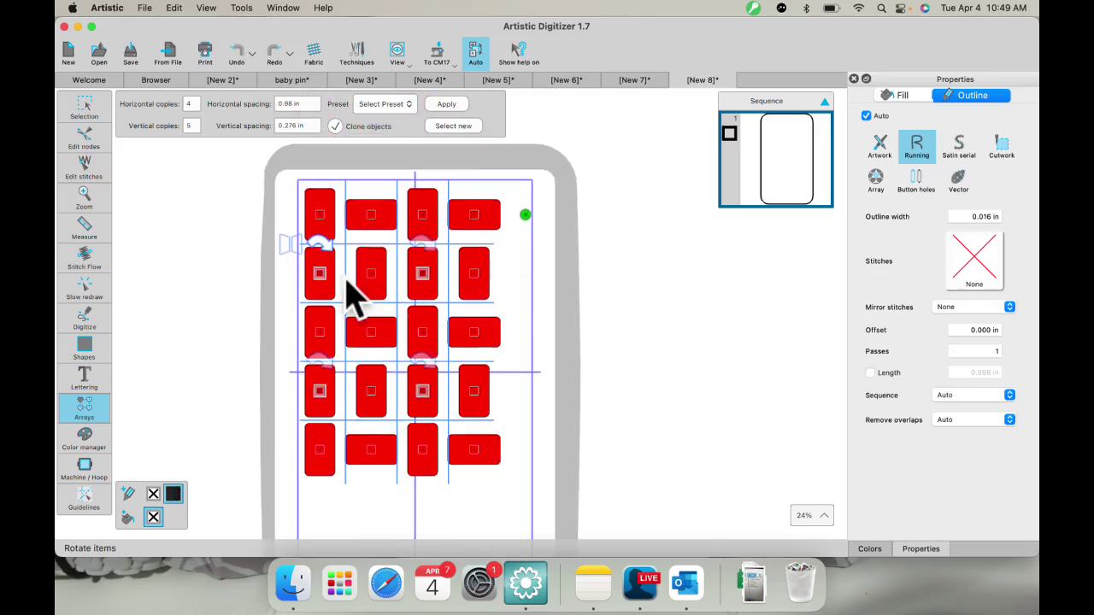
left_click(86, 115)
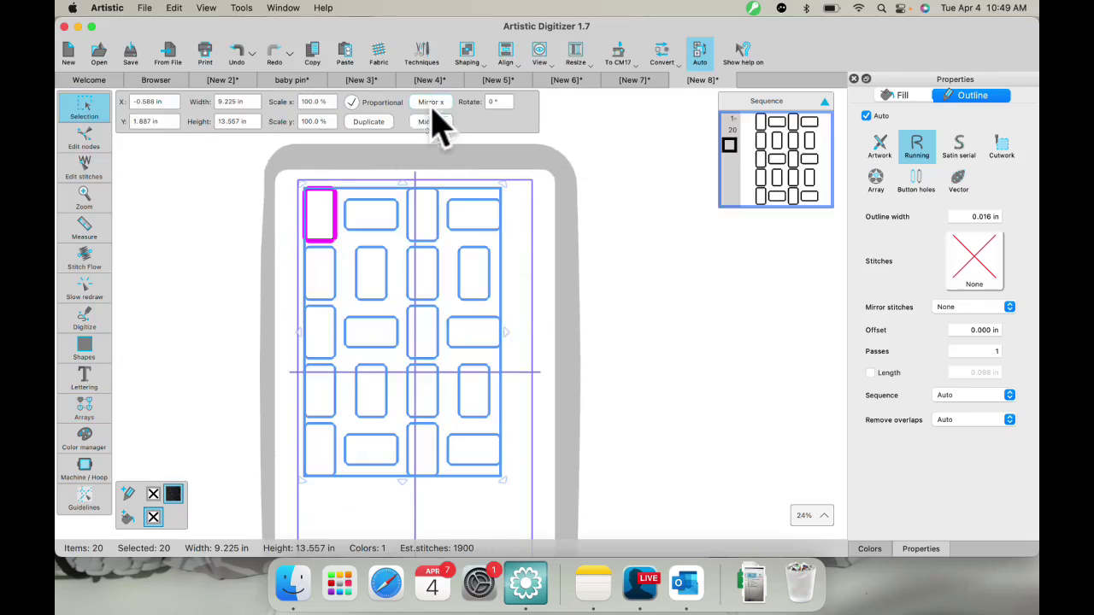
left_click(512, 274)
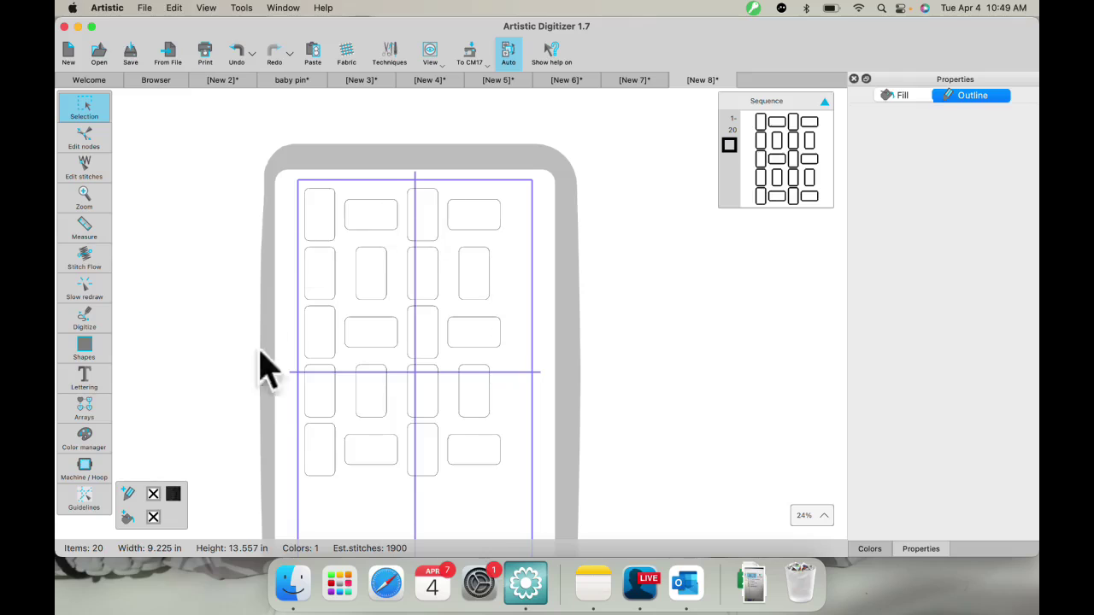
Step: Give the first rectangle in the top row a Running outline with stitch pattern 09, after trying the Satin serial type
left_click(334, 209)
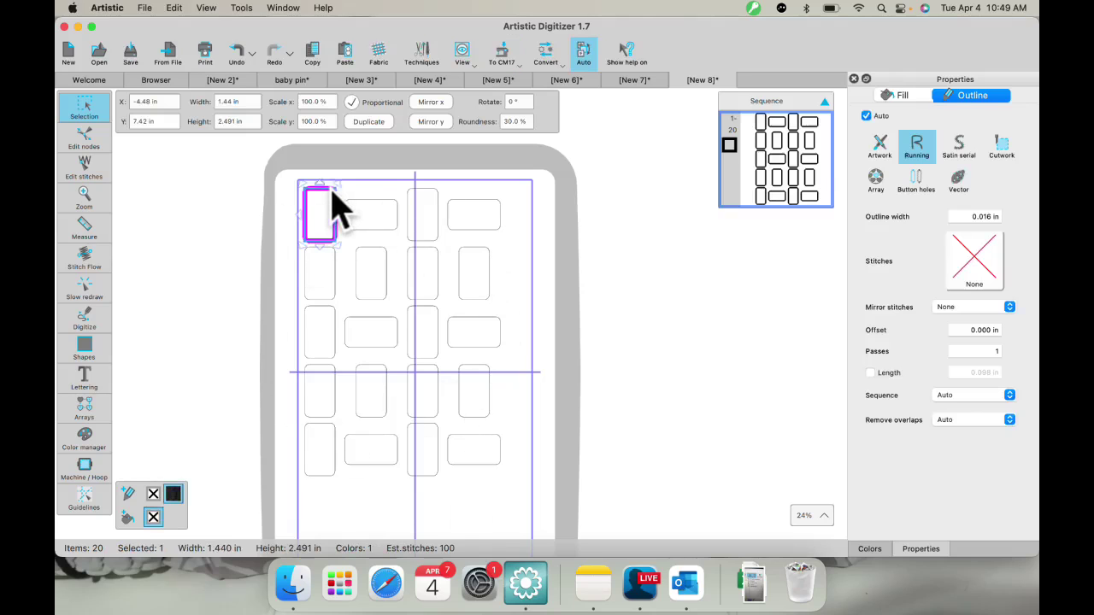
left_click(960, 154)
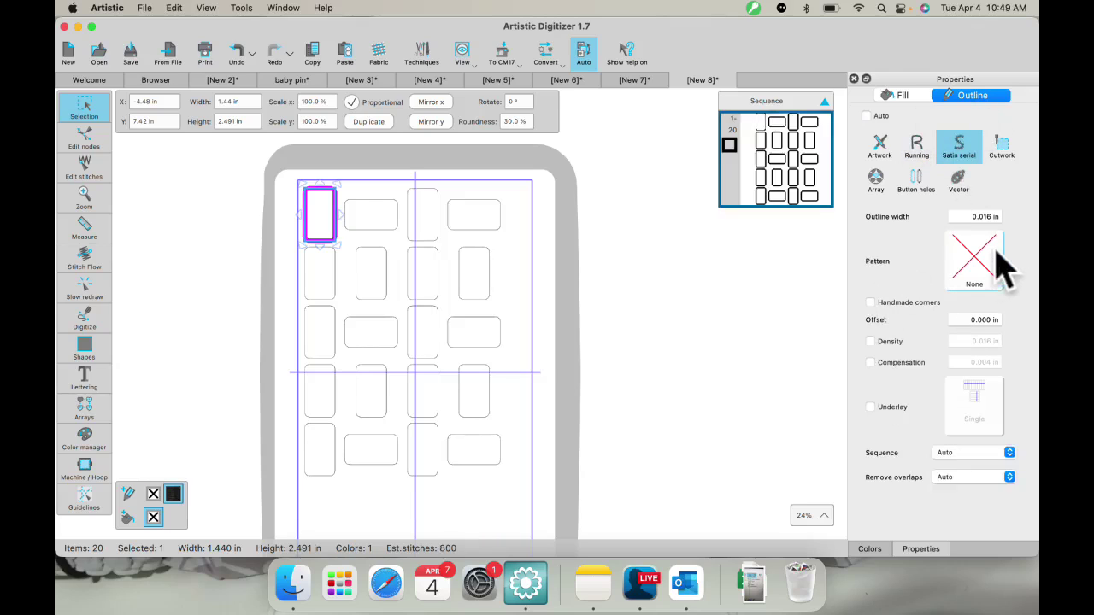
left_click(916, 144)
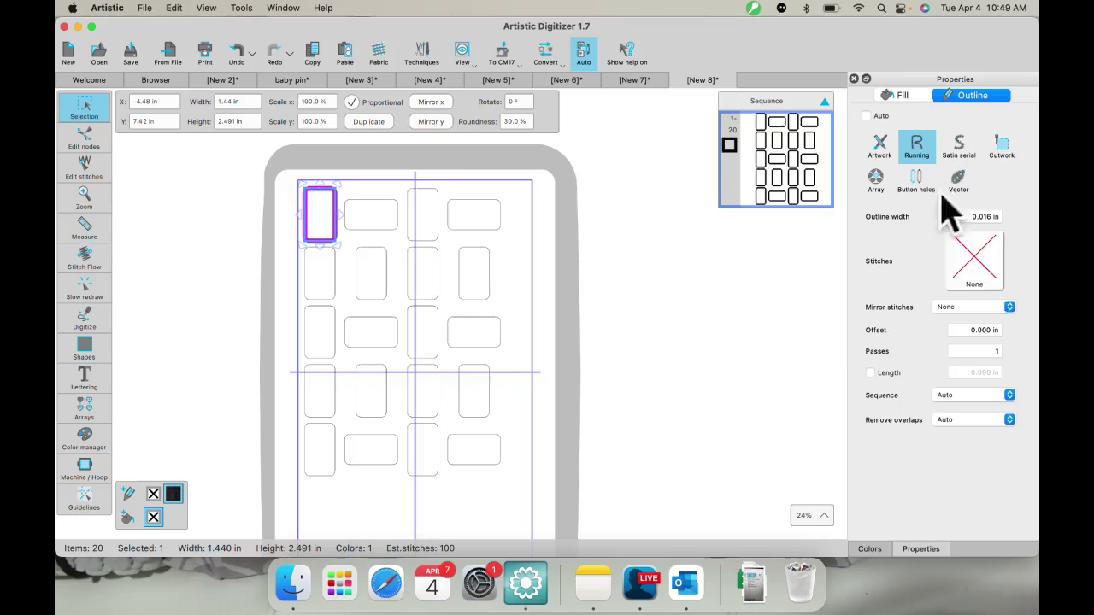
left_click(980, 273)
left_click(753, 399)
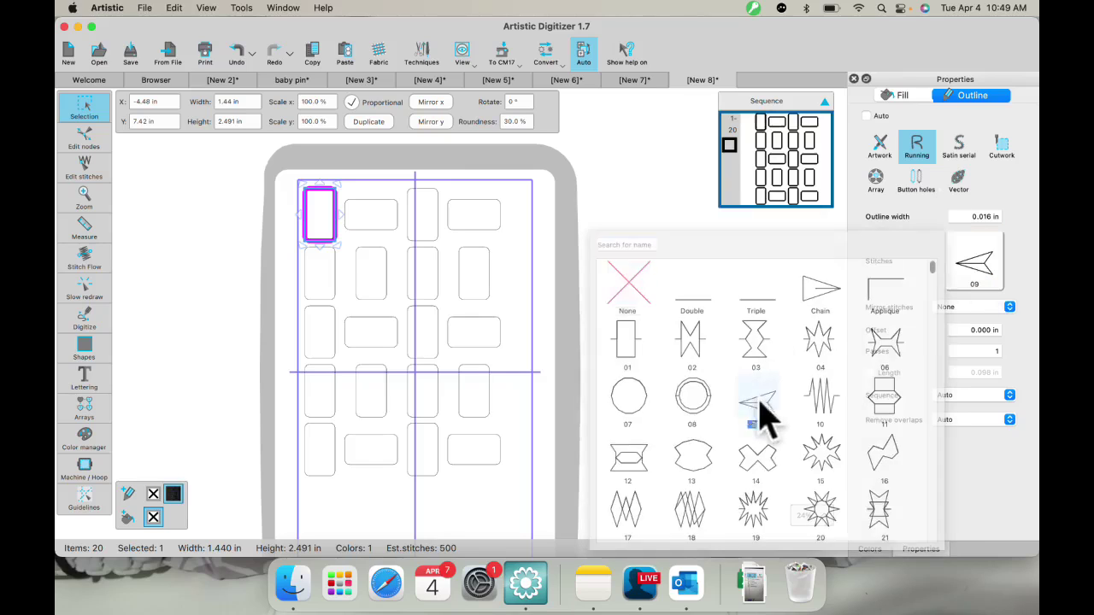
Step: Apply running stitch pattern 15 to the outline of the last rectangle in the third row
left_click(494, 337)
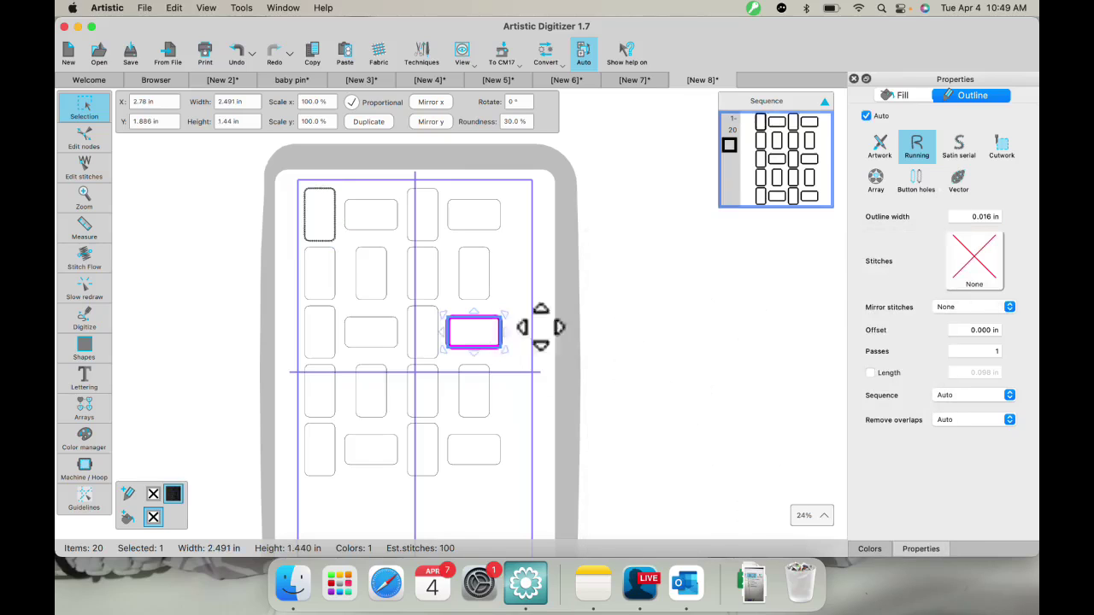
left_click(975, 272)
left_click(819, 455)
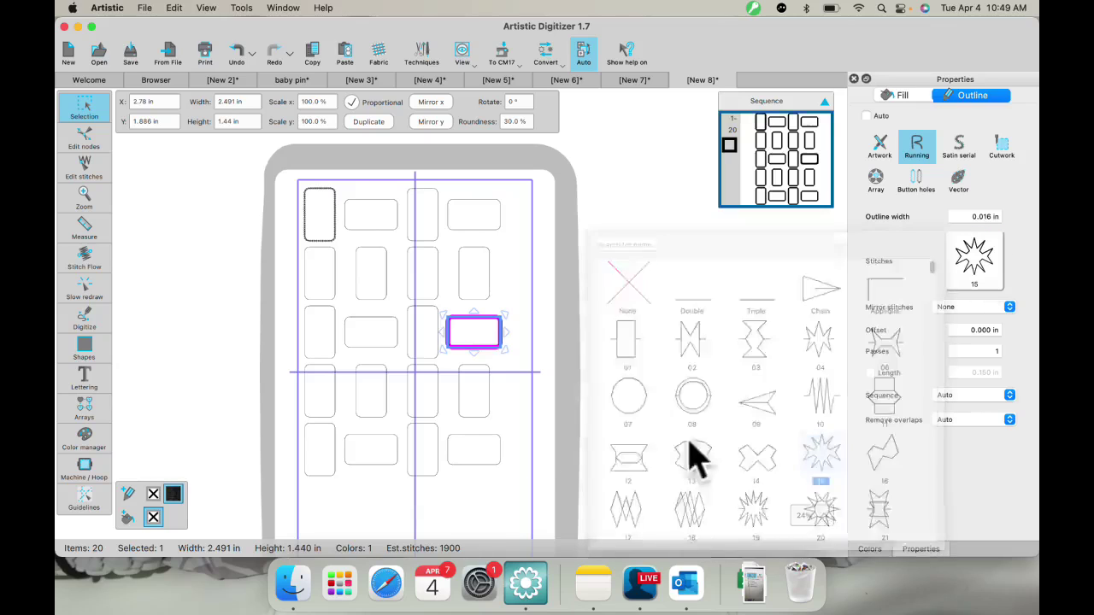
Step: Apply running stitch pattern 141 to the outline of the fourth row's first rectangle, and inspect the decorated outlines up close
left_click(334, 405)
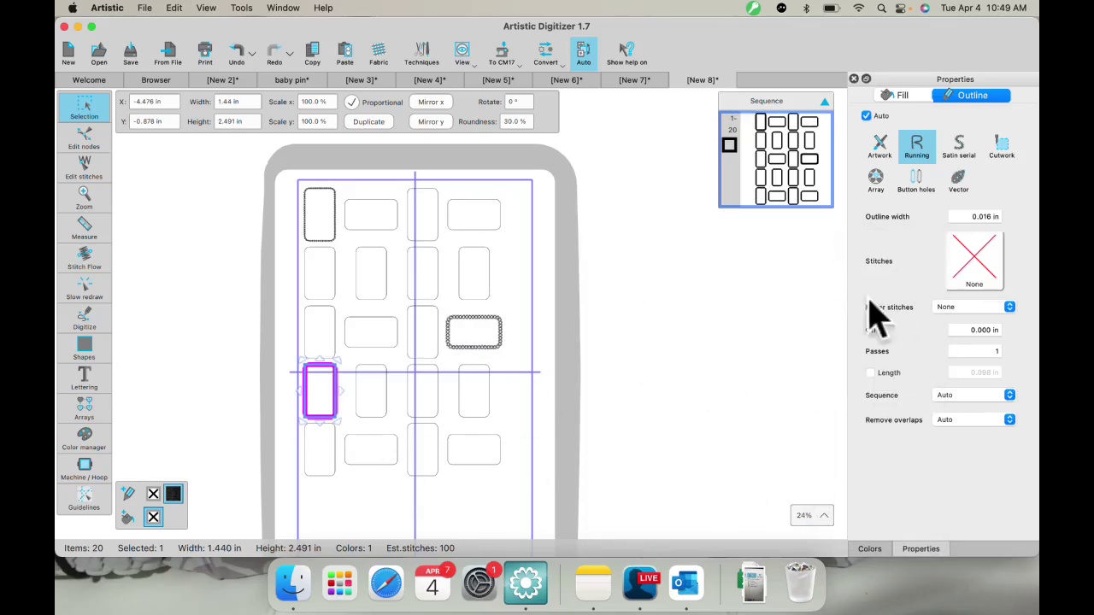
left_click(987, 273)
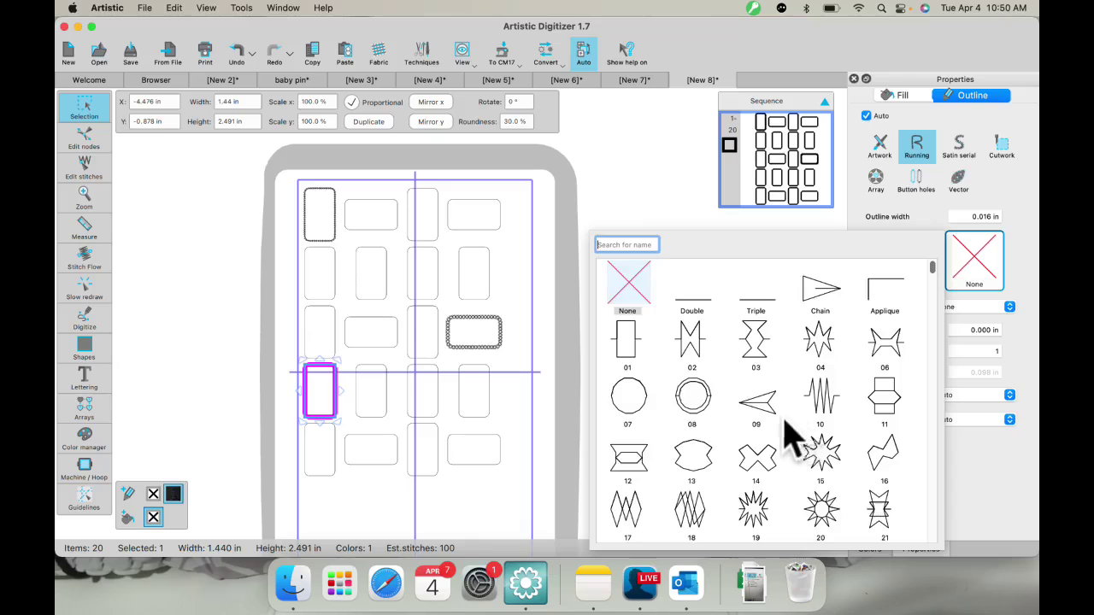
scroll(793, 435, "down", 15)
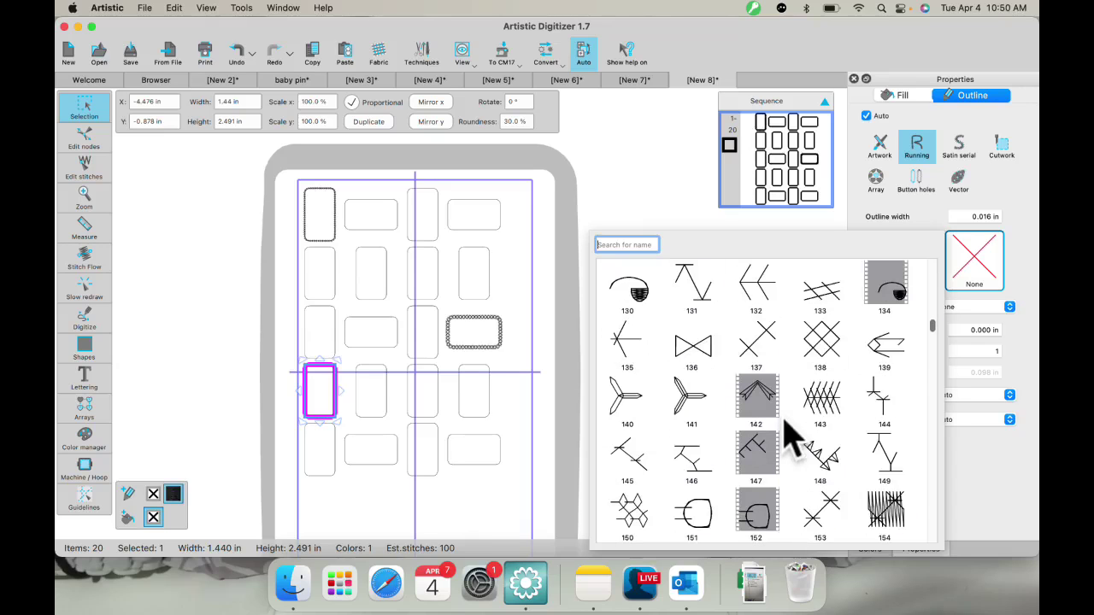
left_click(682, 398)
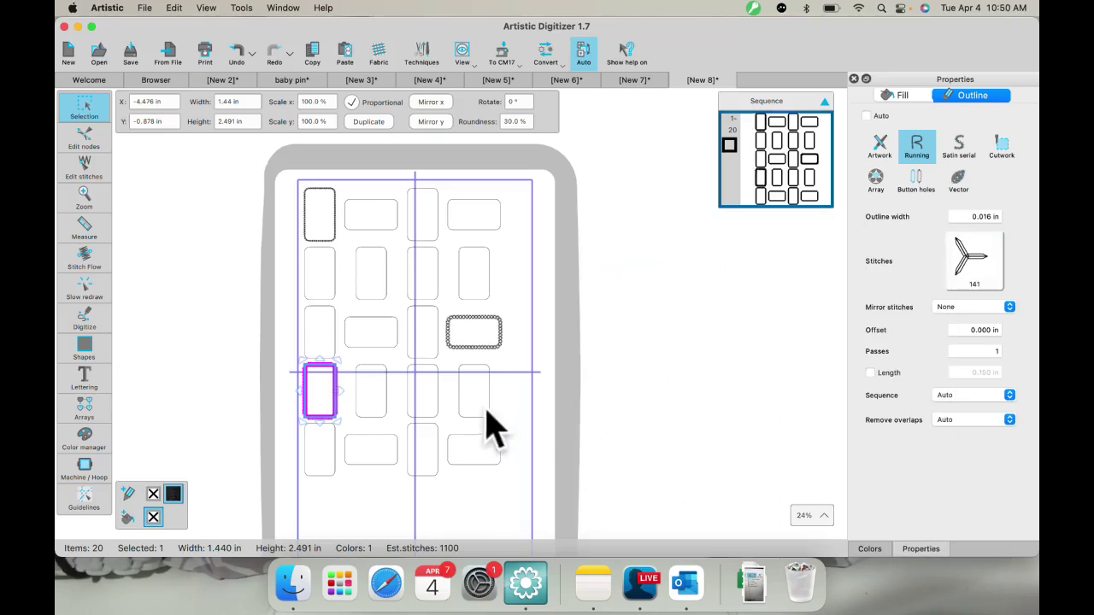
scroll(427, 352, "up", 5)
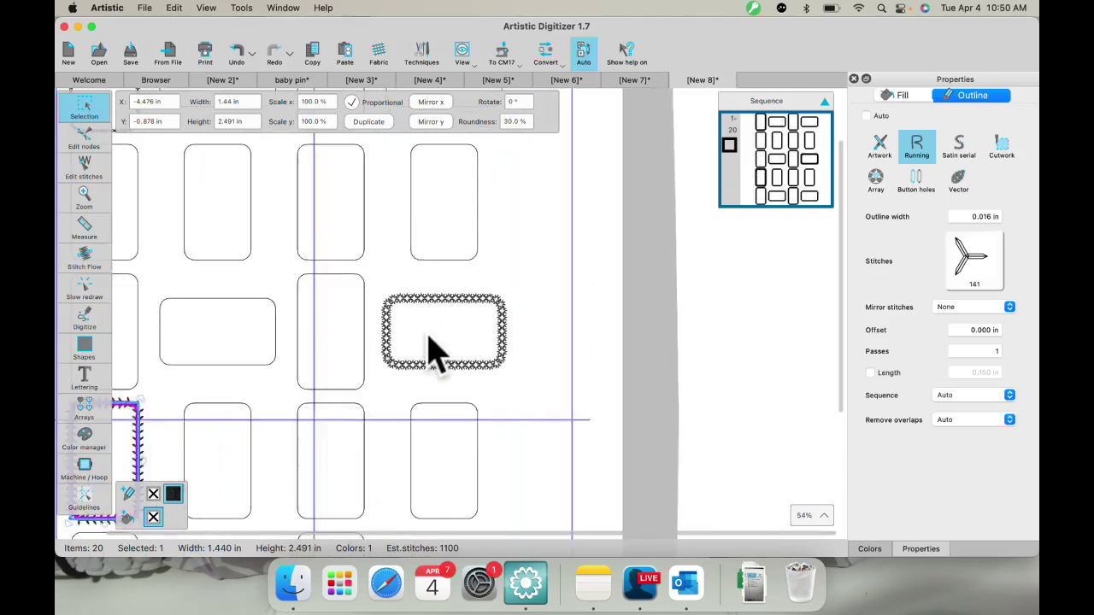
scroll(432, 352, "left", 3)
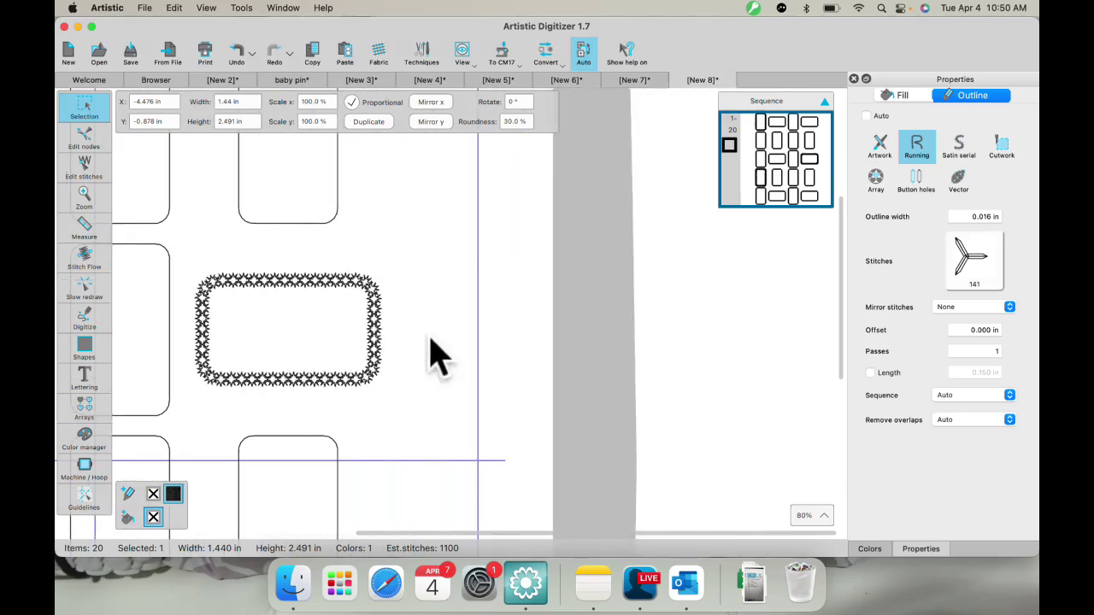
scroll(431, 352, "left", 2)
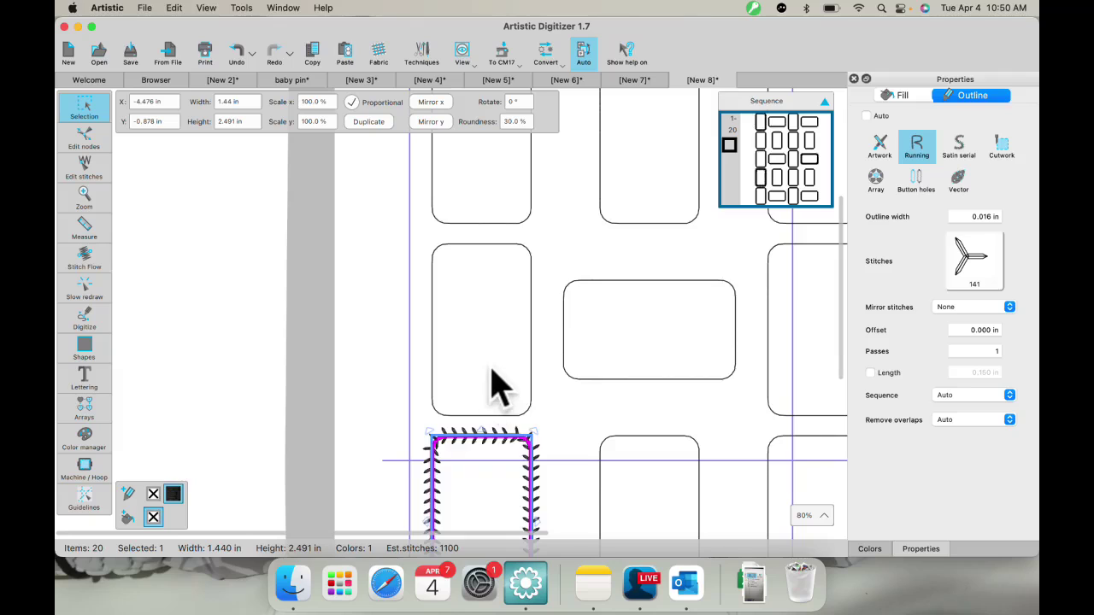
scroll(499, 389, "up", 3)
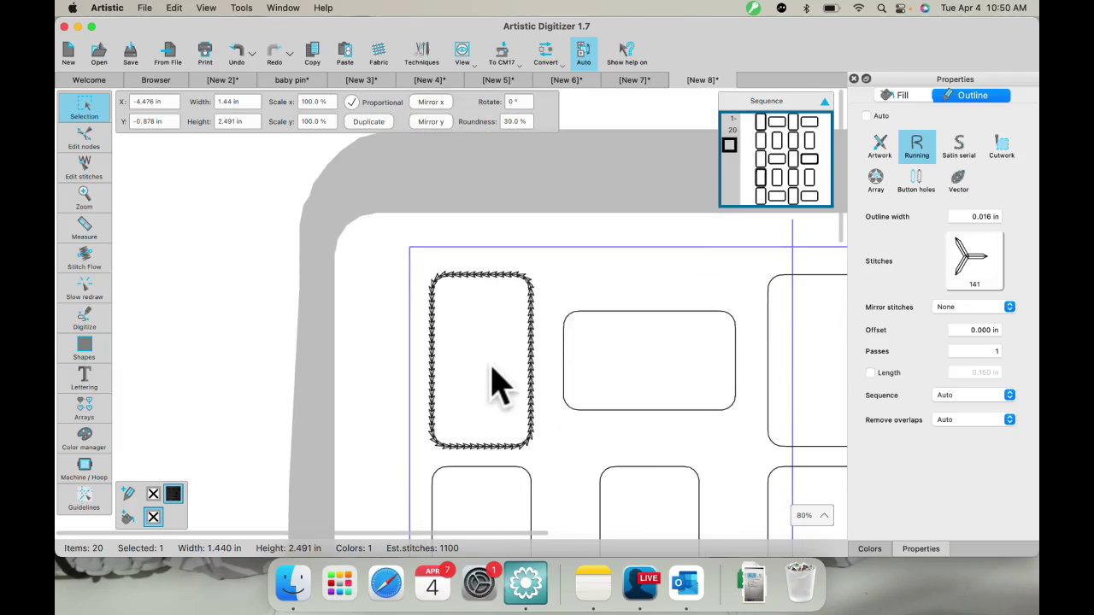
Step: Open the baby pin.Draw design from the Annes Class folder in the file browser
left_click(155, 80)
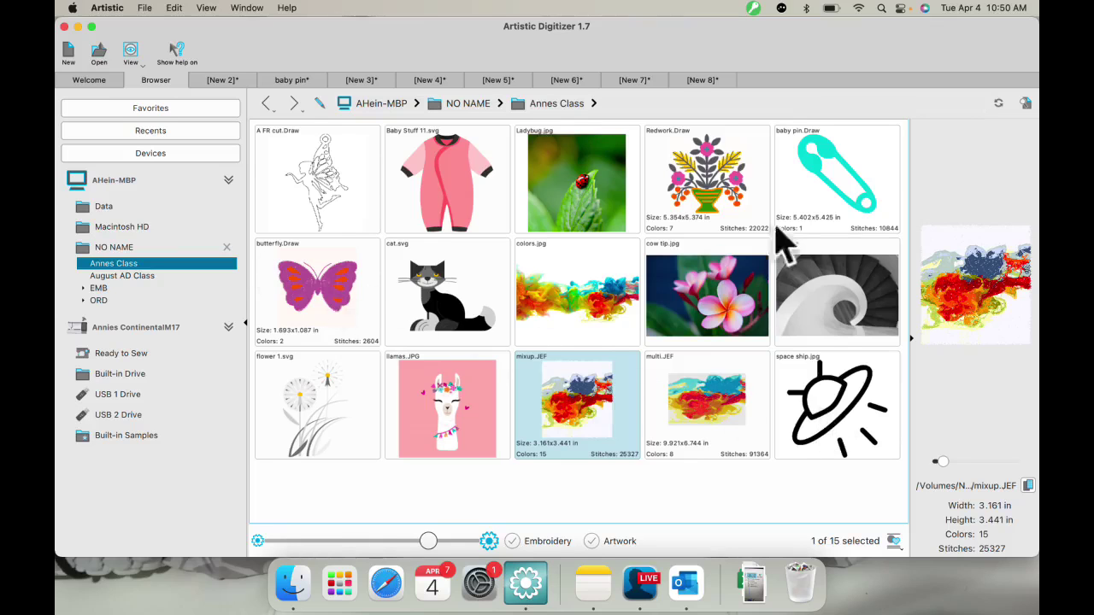
left_click(832, 194)
double_click(842, 203)
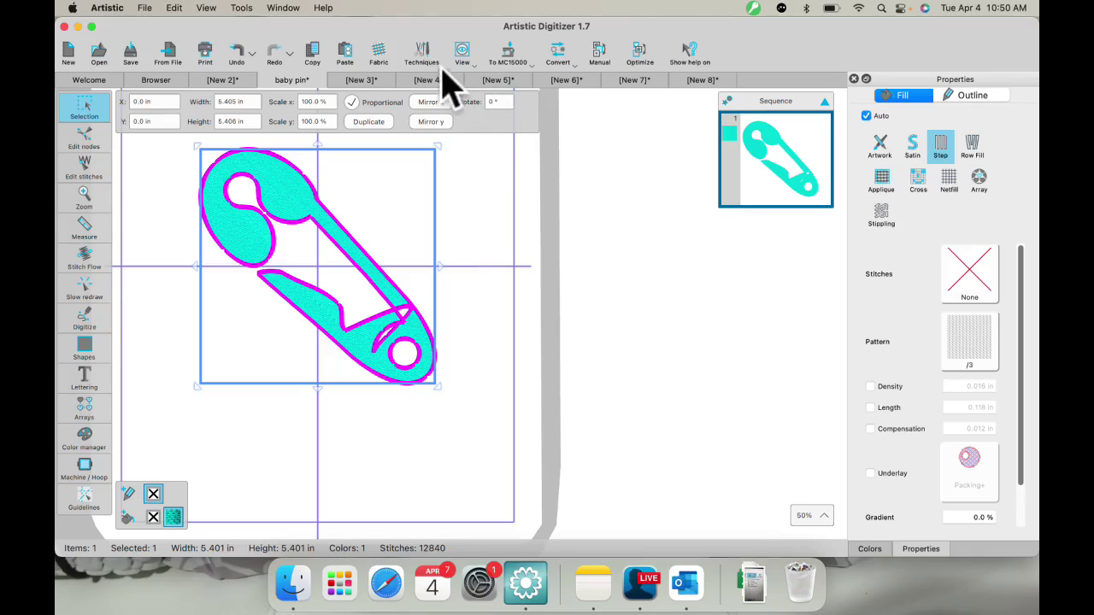
Step: Enable the Cut technique alongside Embroidery for the baby pin design
left_click(424, 62)
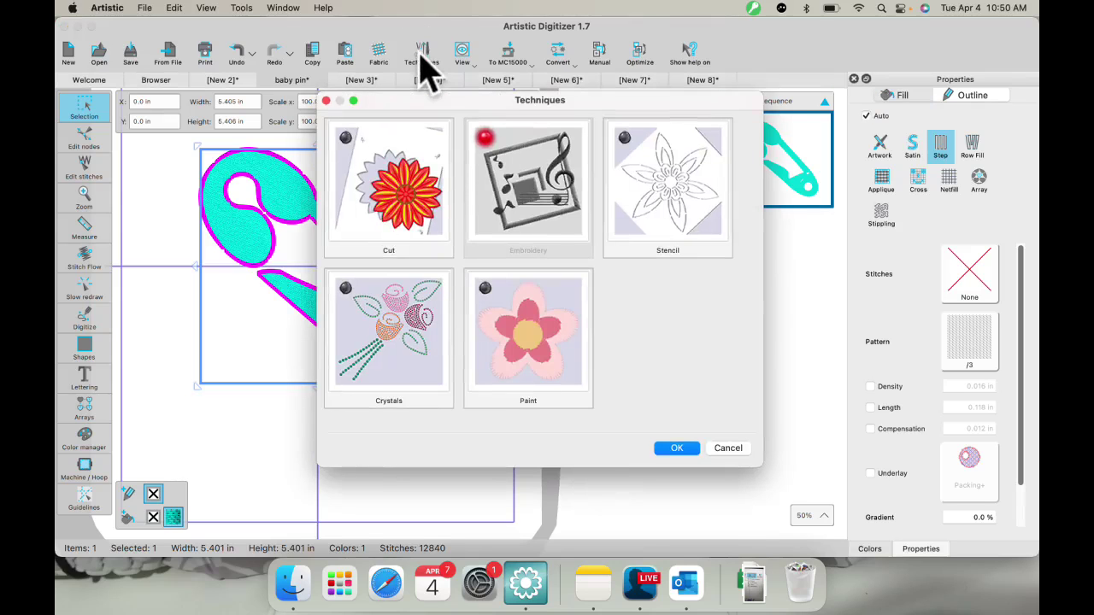
left_click(345, 138)
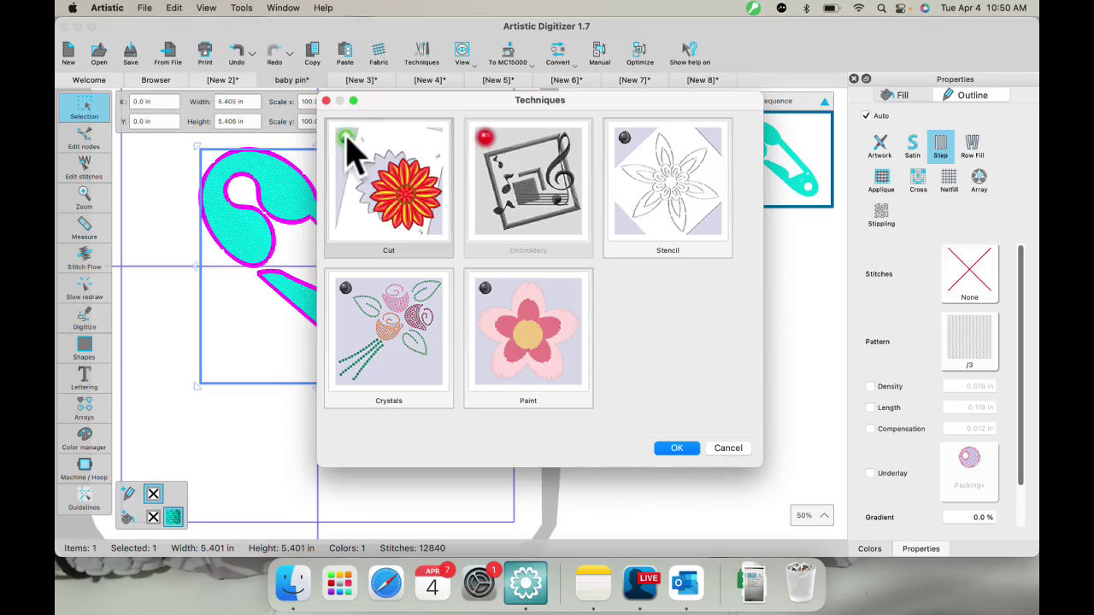
left_click(676, 448)
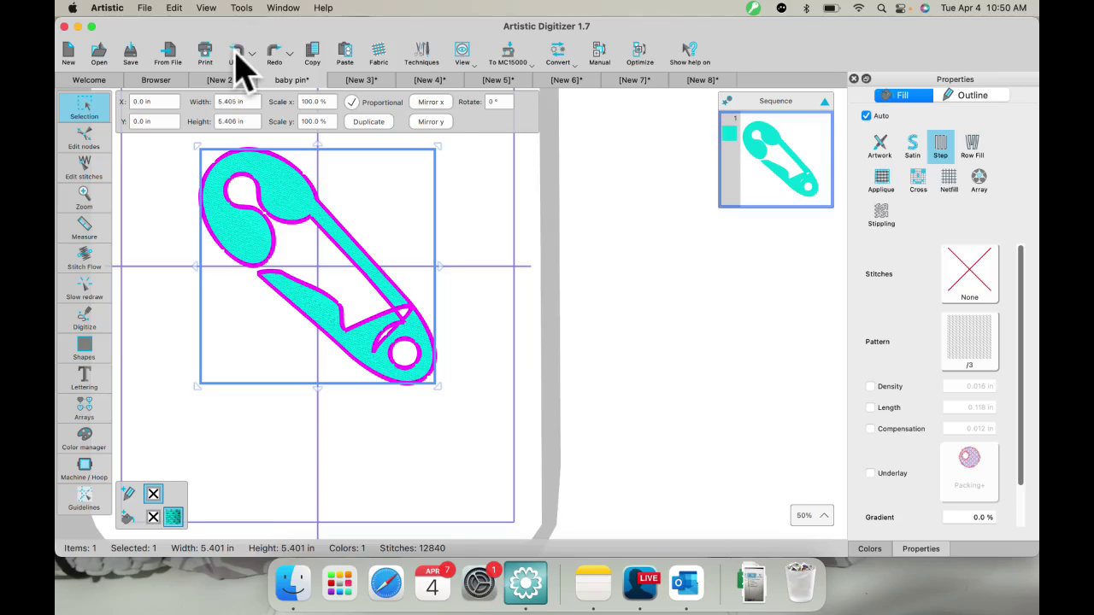
Step: Undo the last two changes to the baby pin design
left_click(236, 49)
left_click(237, 48)
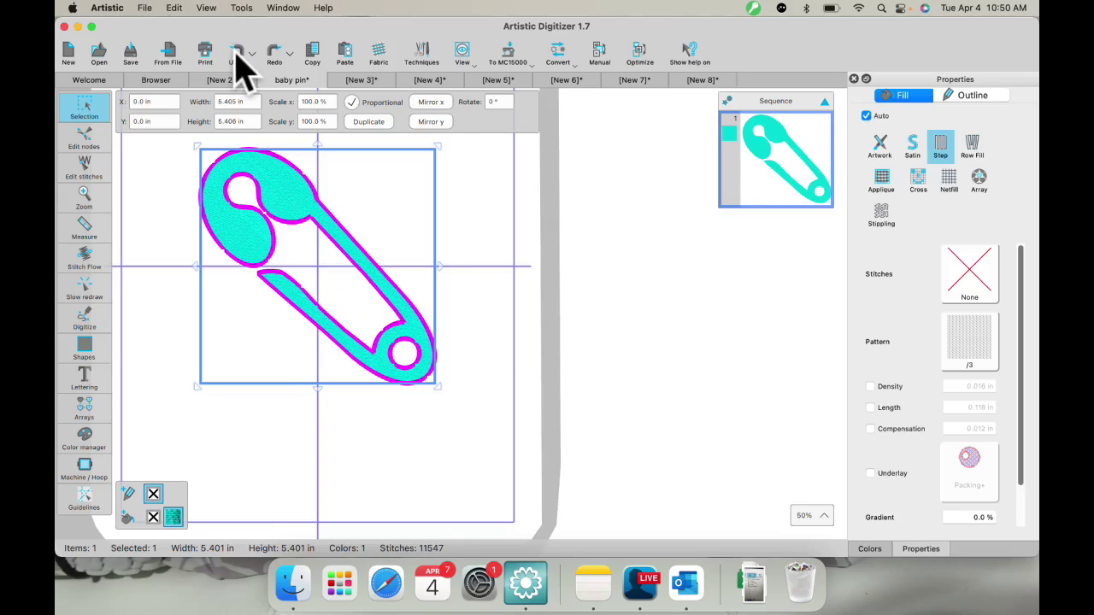
Step: Enable the Cut technique for the selected baby pin while keeping Embroidery active
left_click(496, 229)
left_click(265, 196)
left_click(426, 61)
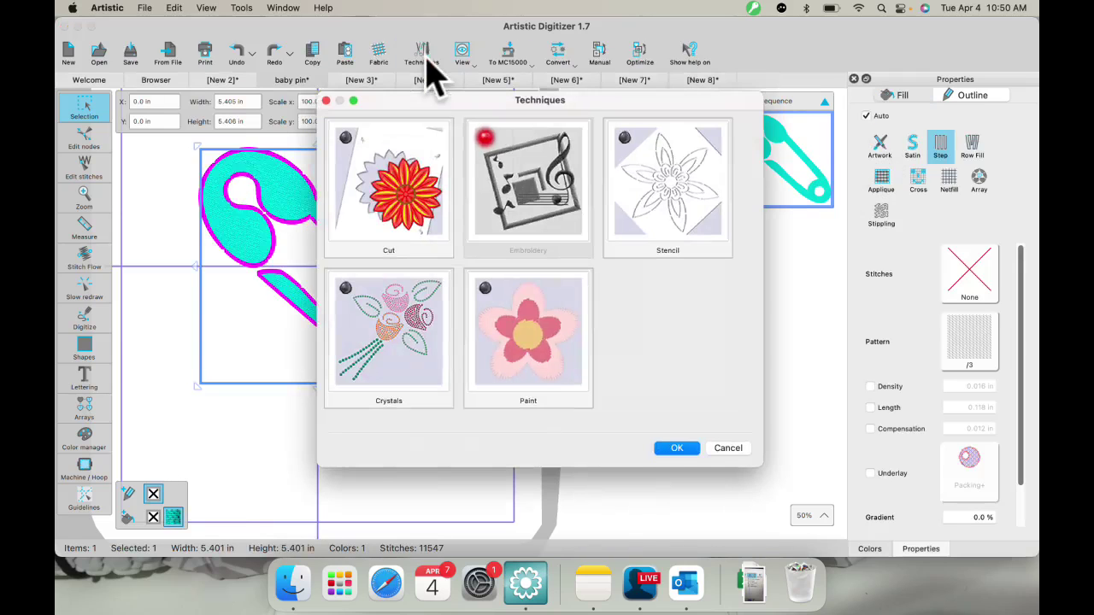
left_click(353, 156)
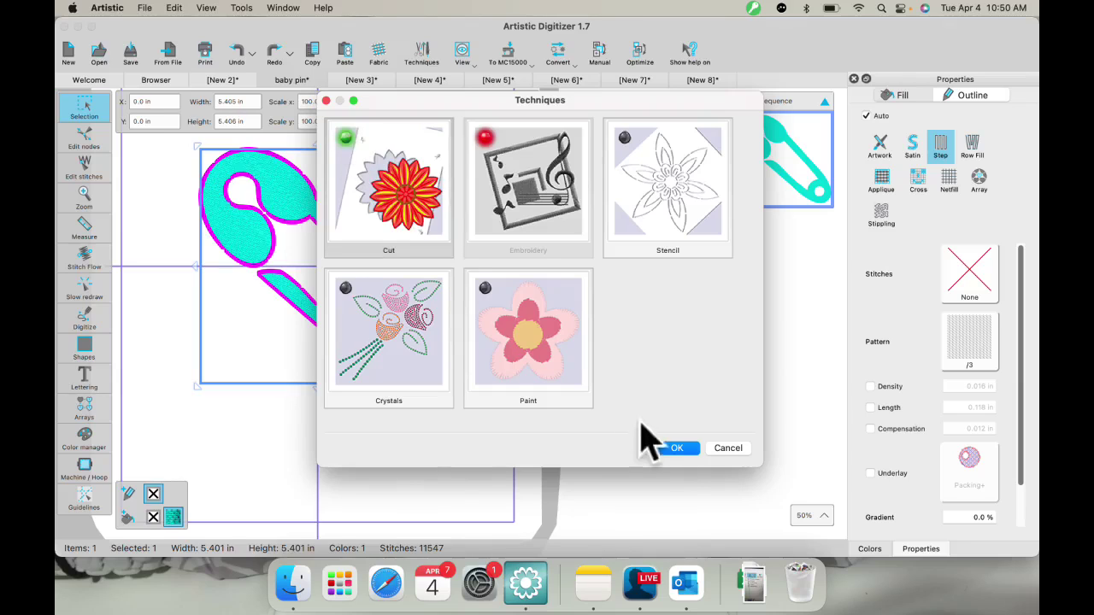
left_click(677, 450)
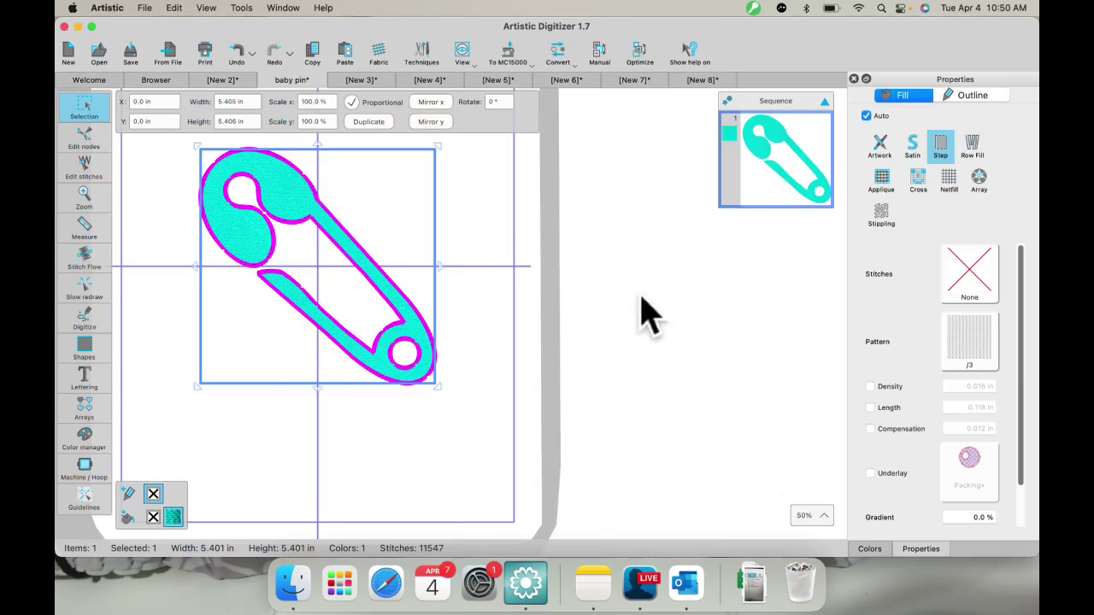
Step: Add a Cut outline to the baby pin using the Edge preset for Fabric with Terial Magic, yellow blade at depth 4.0
left_click(974, 95)
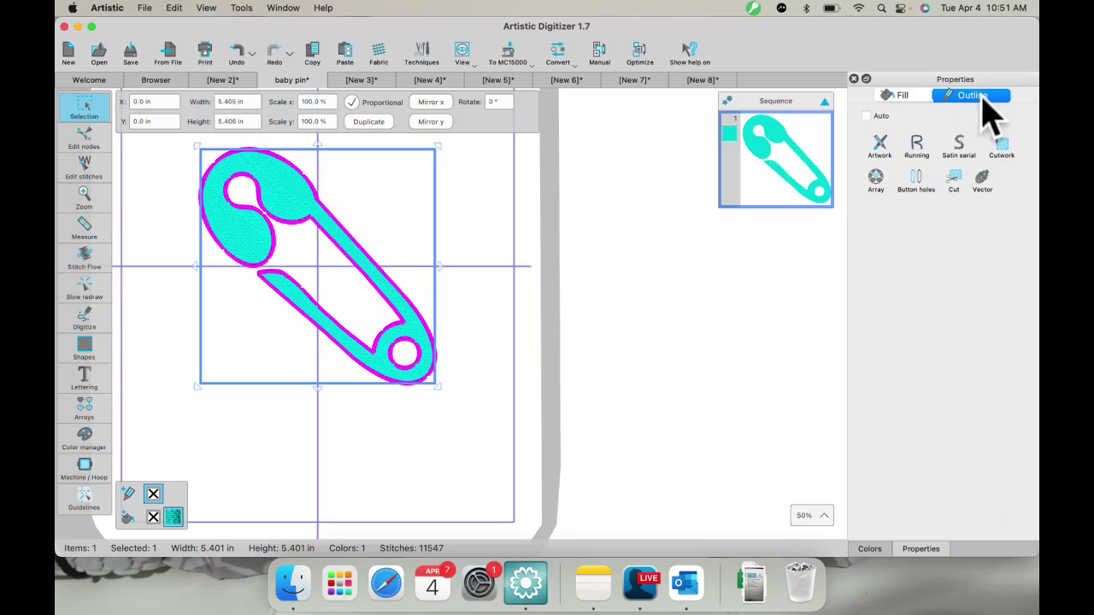
left_click(955, 180)
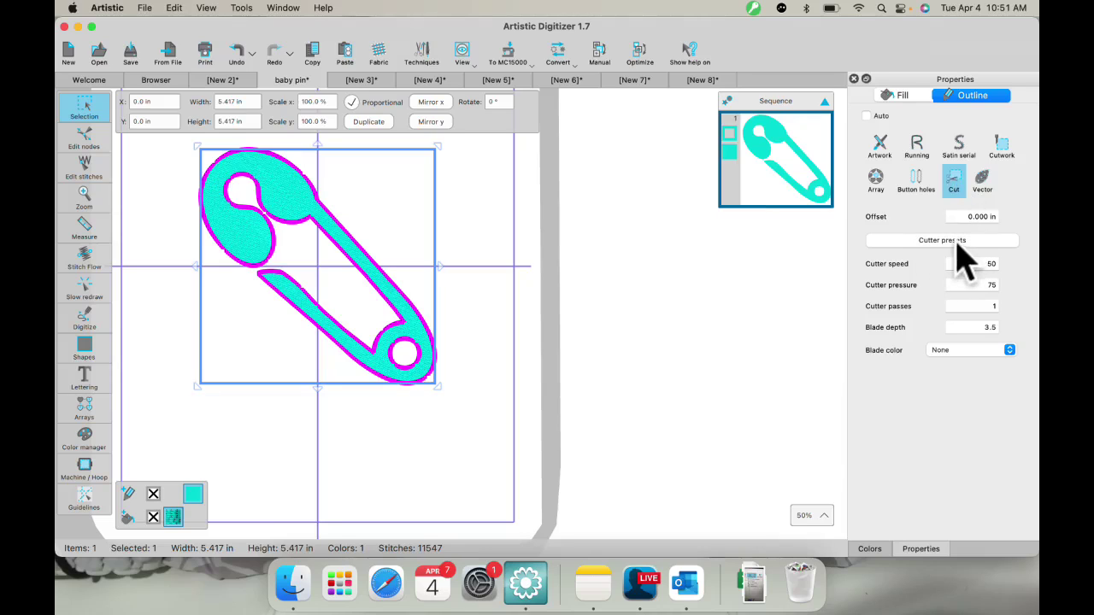
left_click(947, 242)
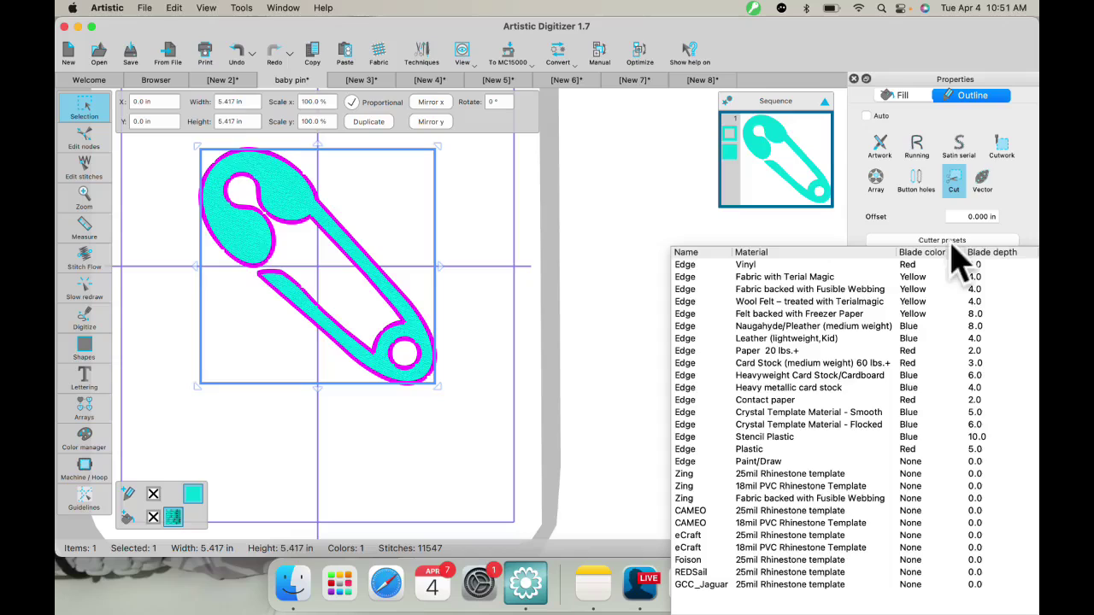
left_click(753, 278)
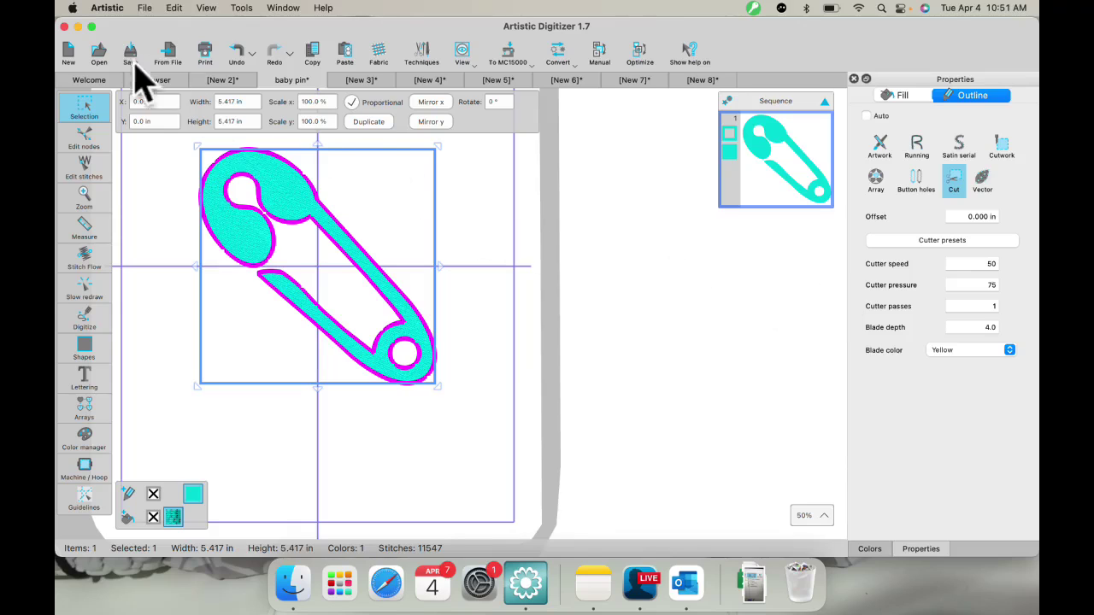
Step: Open the cutter export for the baby pin with the Artistic edge USB cutter, review its cut template and settings, and close it without cutting
left_click(145, 9)
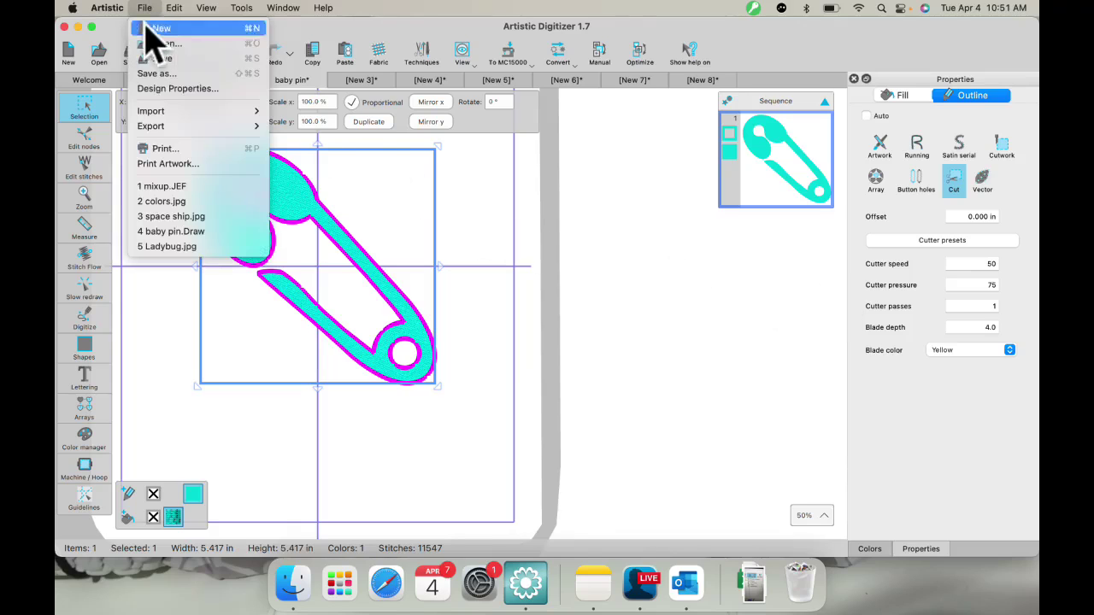
mouse_move(150, 128)
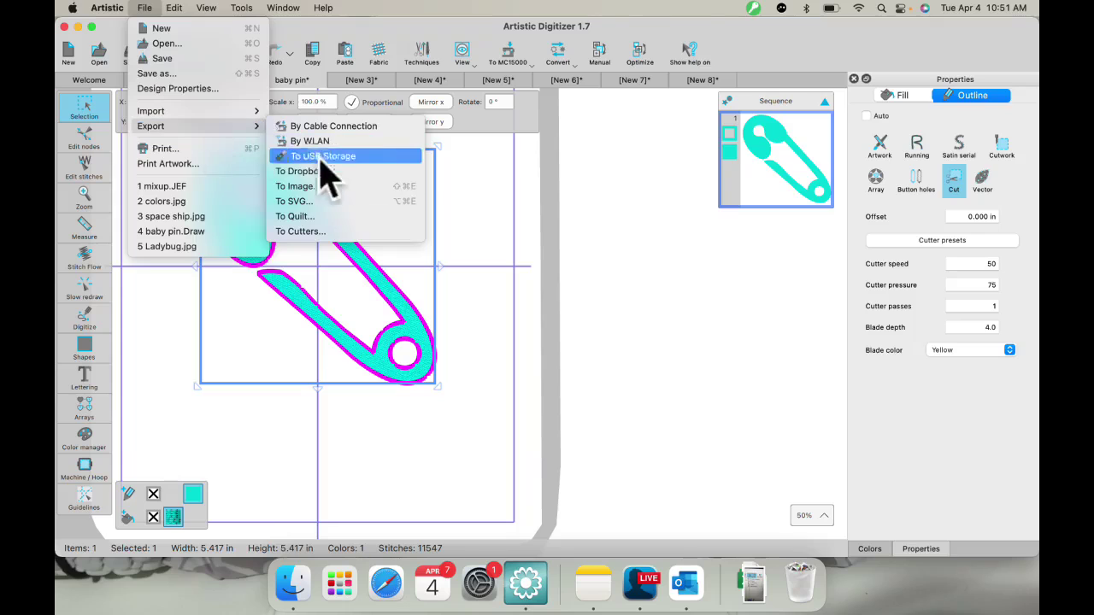
left_click(315, 233)
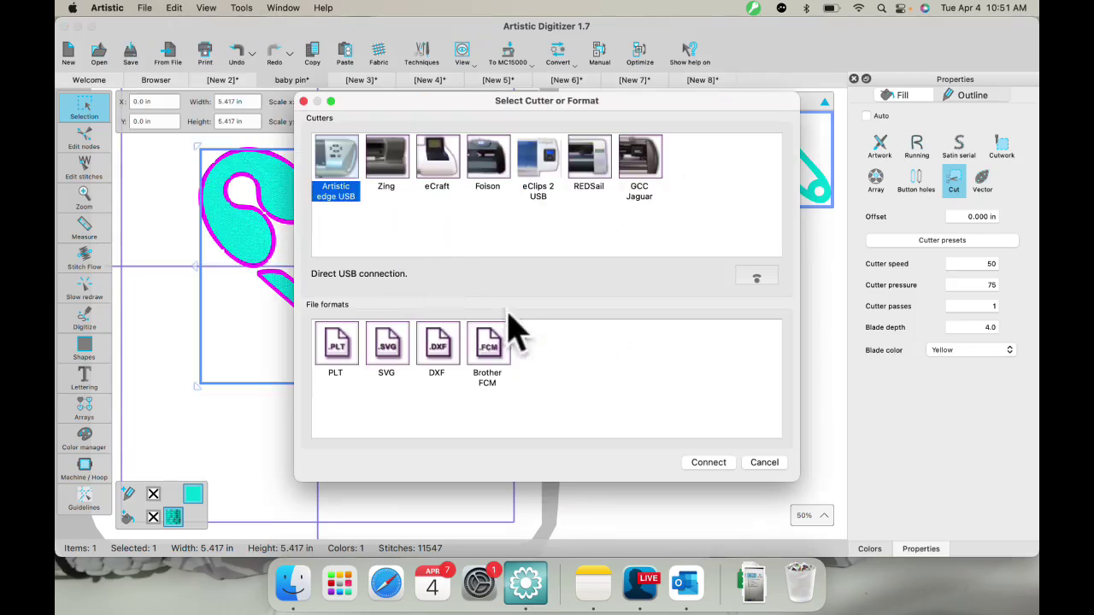
left_click(342, 181)
left_click(392, 161)
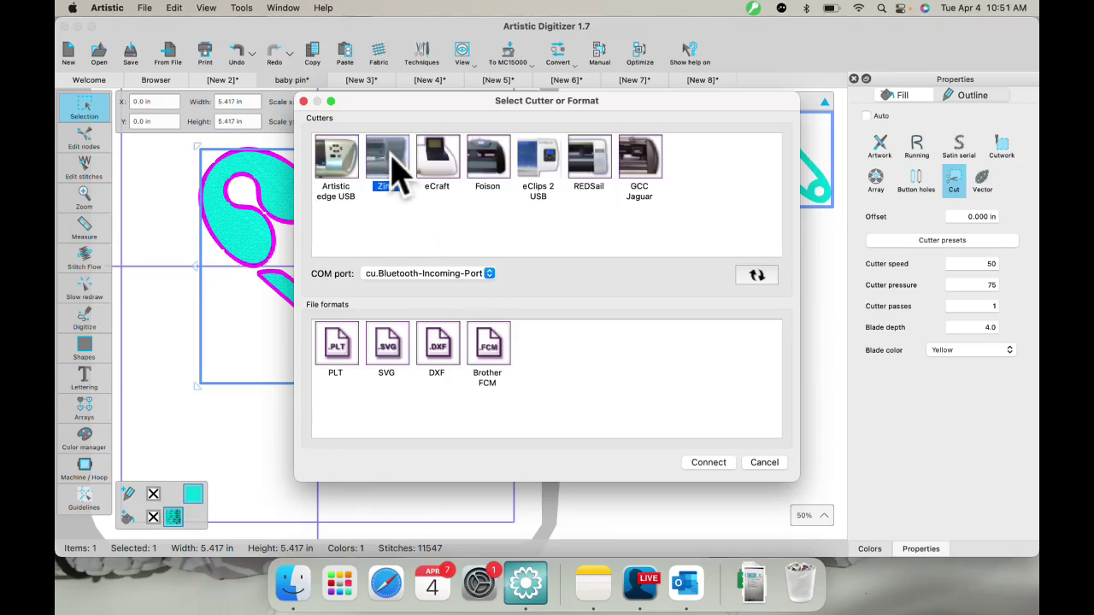
left_click(335, 161)
left_click(710, 462)
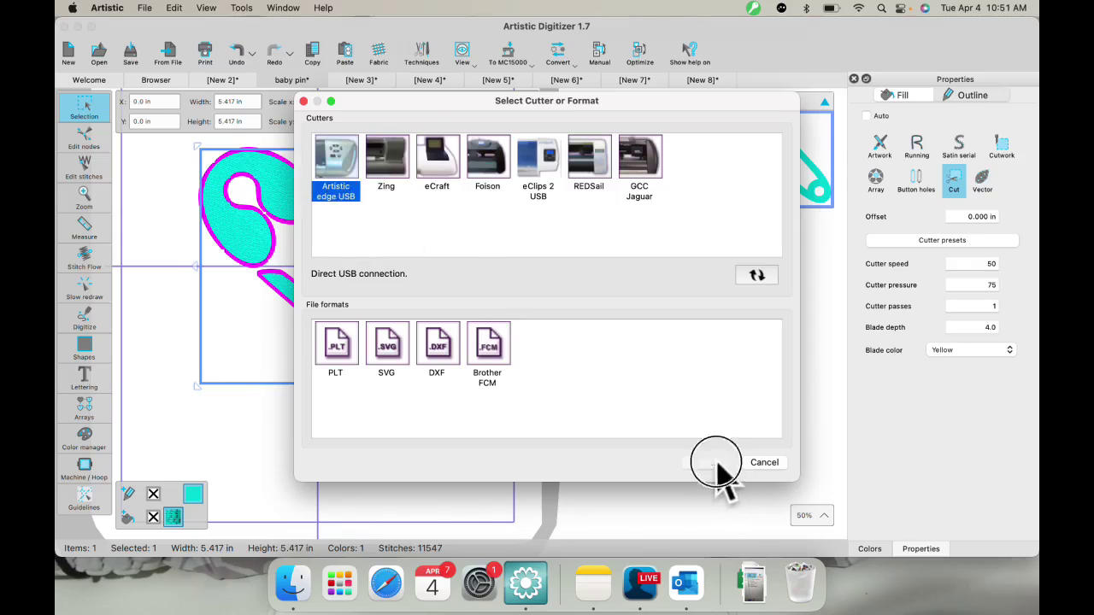
left_click(607, 310)
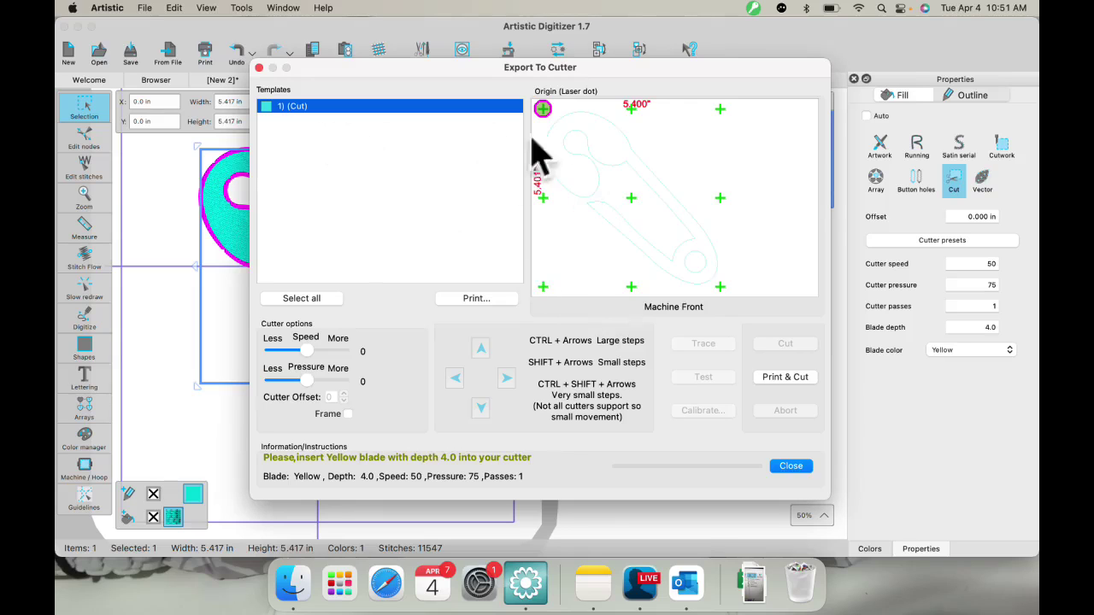
left_click_drag(621, 75, 501, 98)
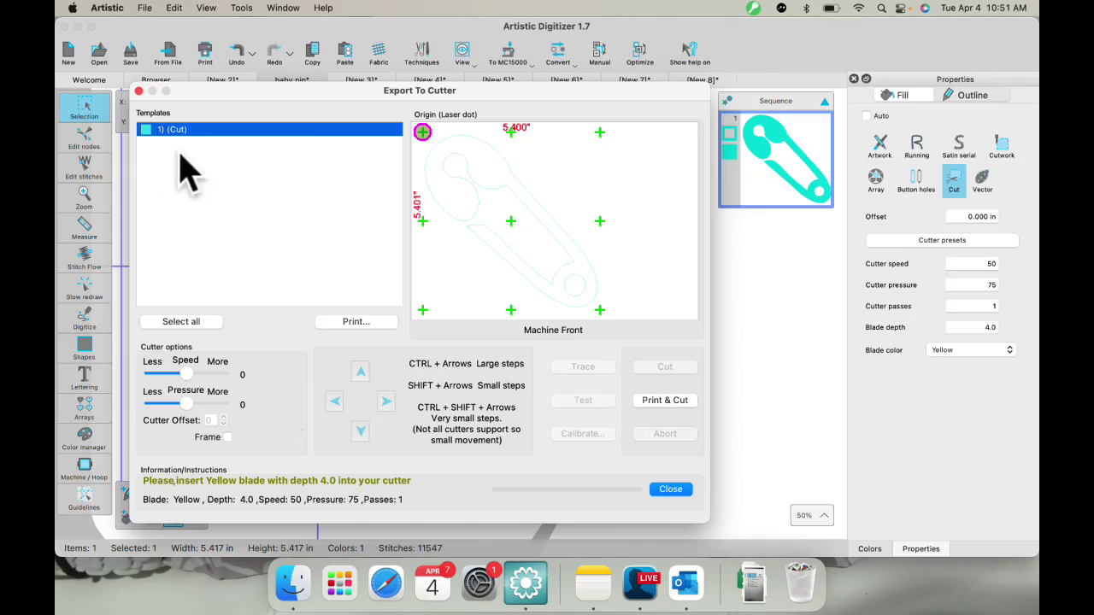
left_click(137, 91)
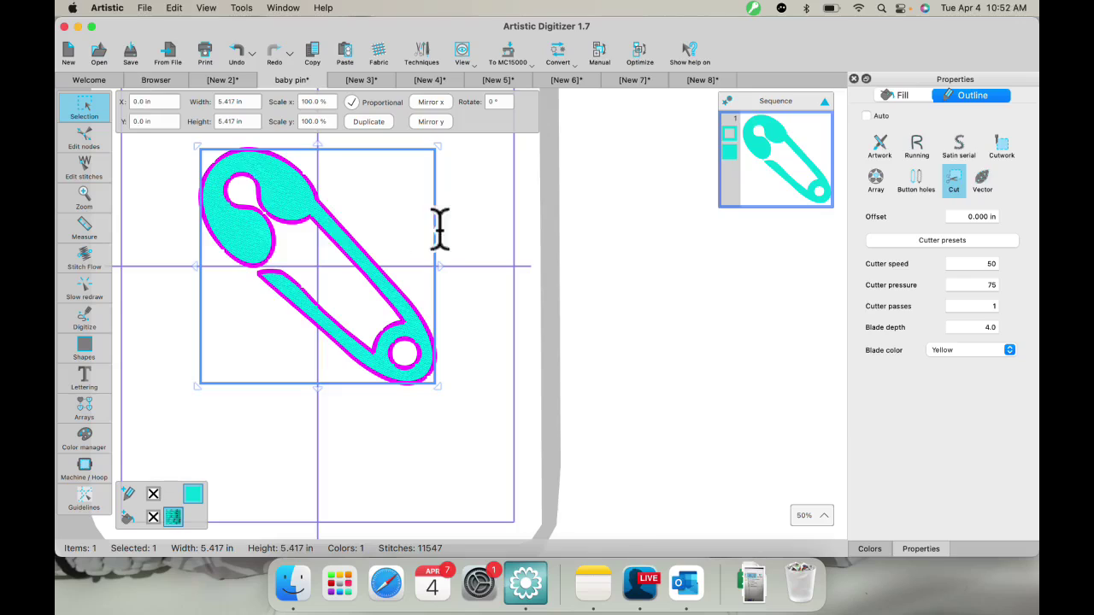
Step: Open curl.jpg from the Annes Class folder as Photo stitch, cropping off its left part to a width of about 3.6 in
left_click(472, 248)
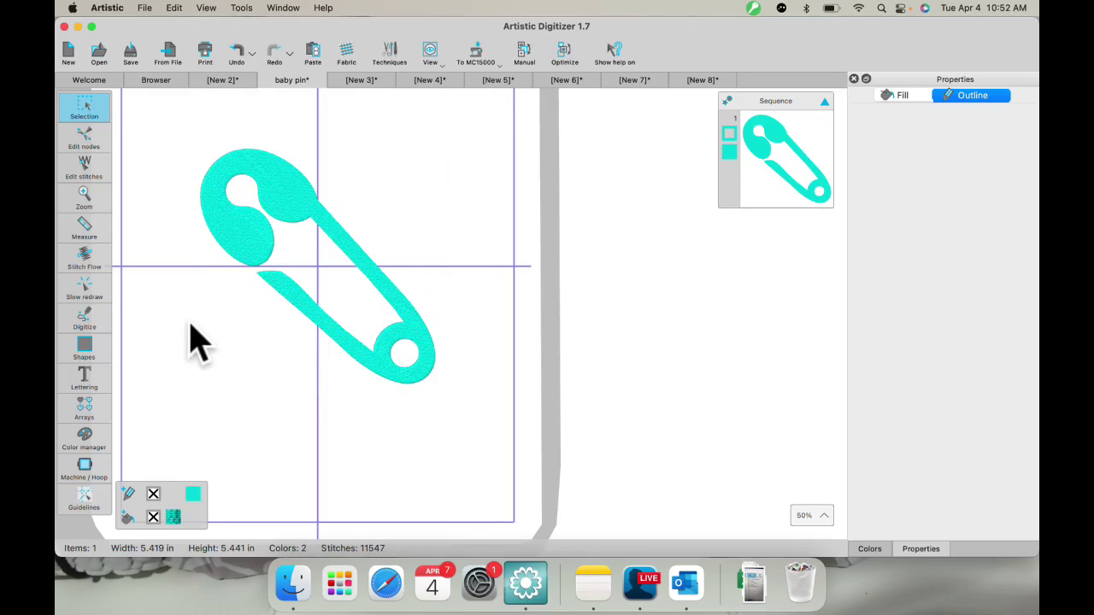
scroll(195, 342, "left", 5)
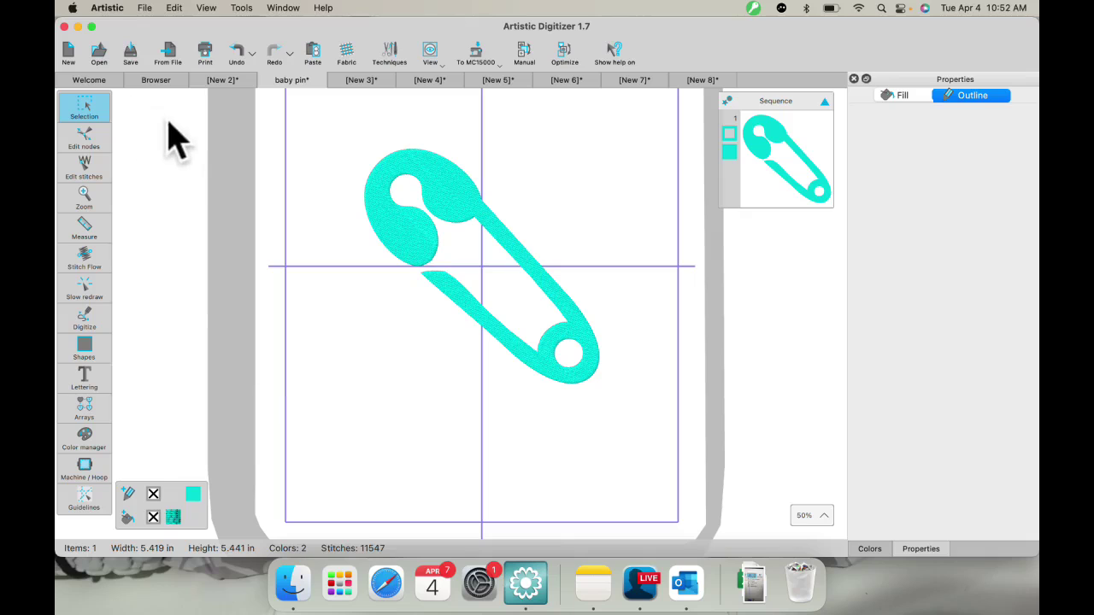
left_click(154, 80)
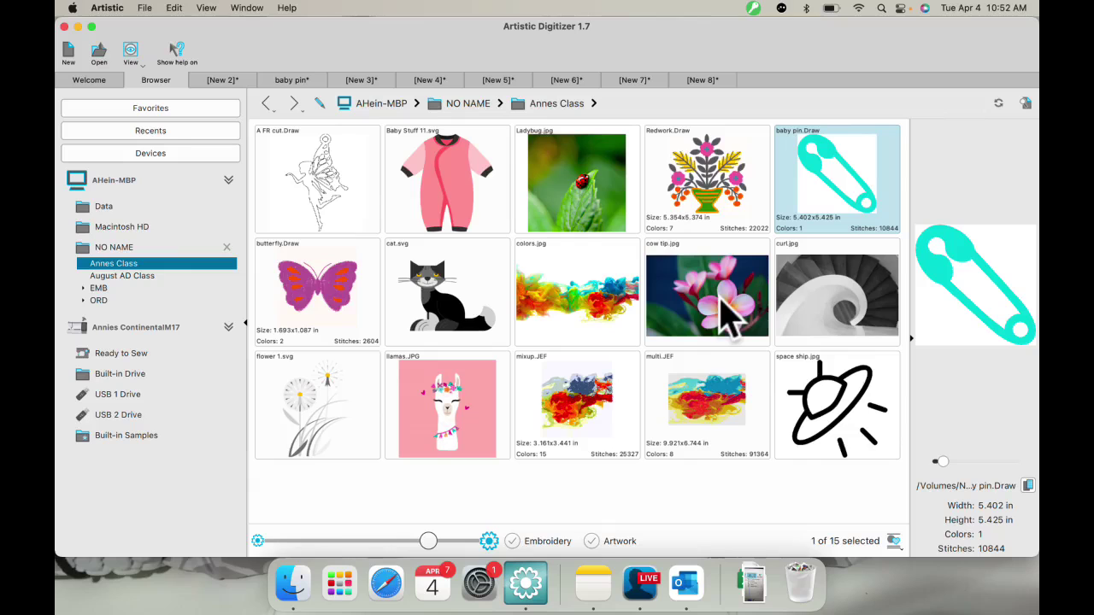
double_click(842, 316)
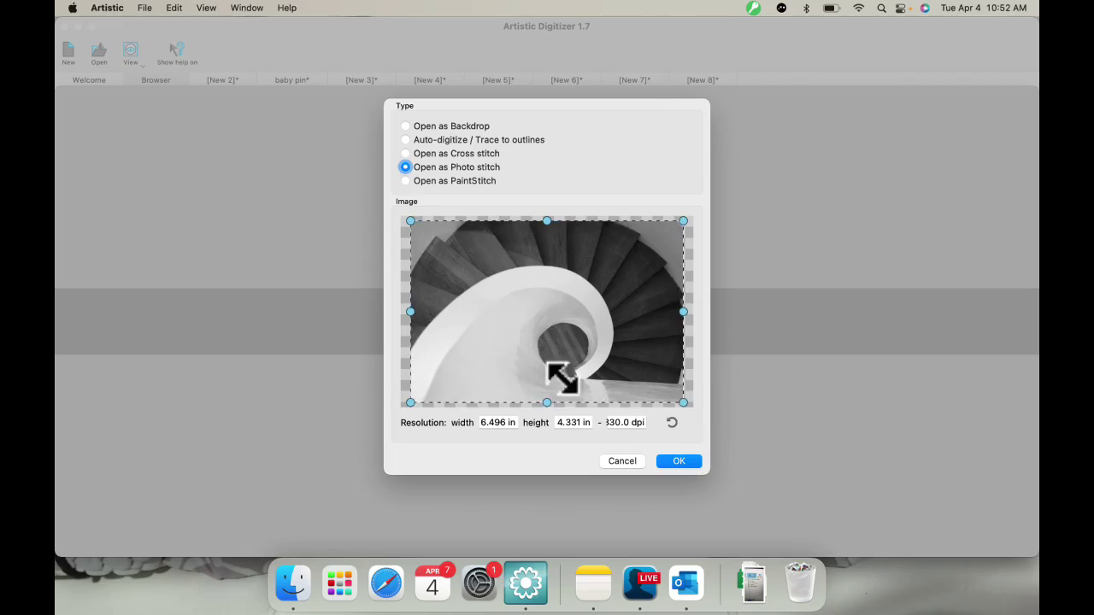
left_click_drag(408, 311, 531, 315)
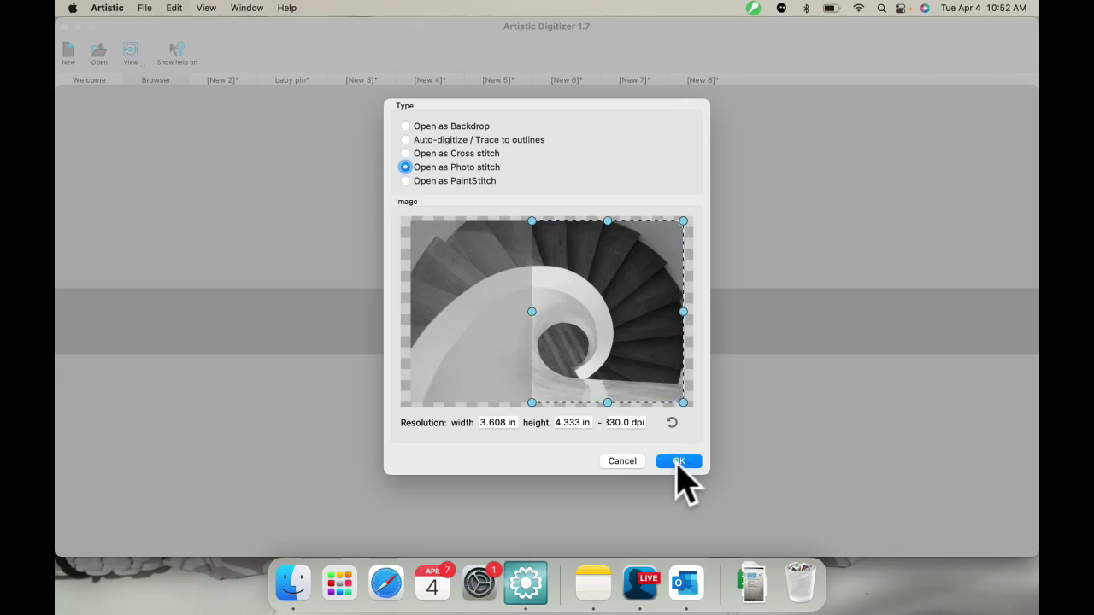
left_click(676, 462)
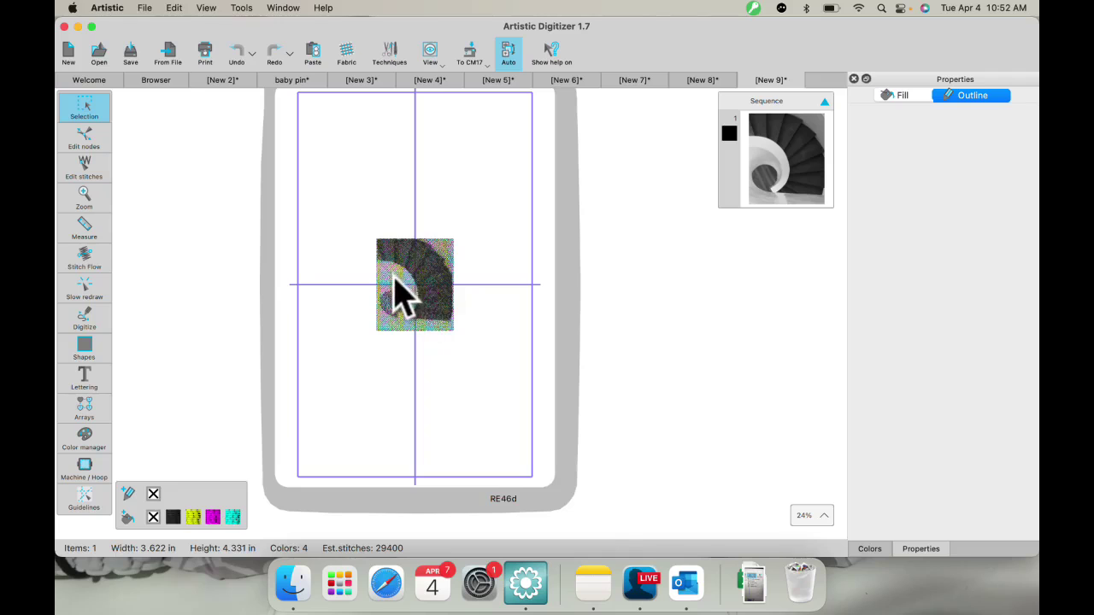
Step: Make the staircase photo stitch Monochrome, trying the Negative option on and off
scroll(398, 293, "up", 3)
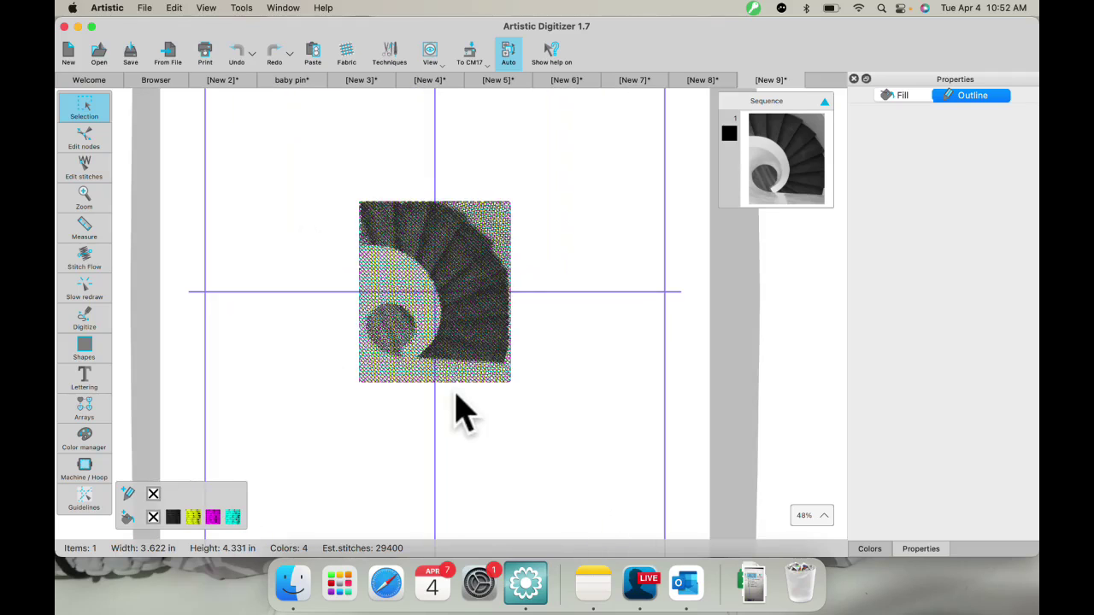
left_click(430, 312)
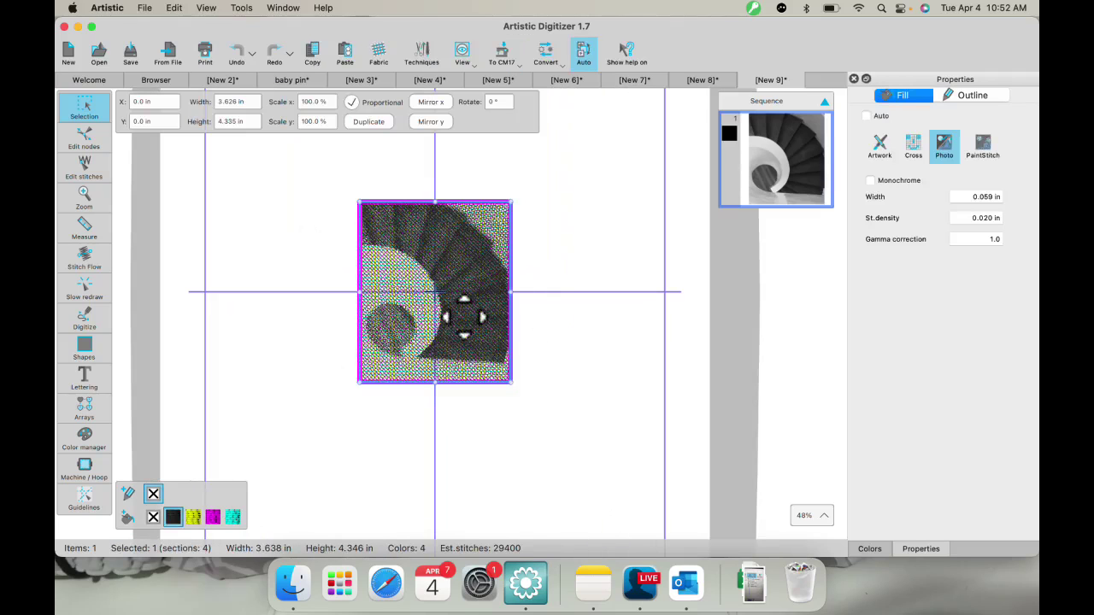
left_click(870, 181)
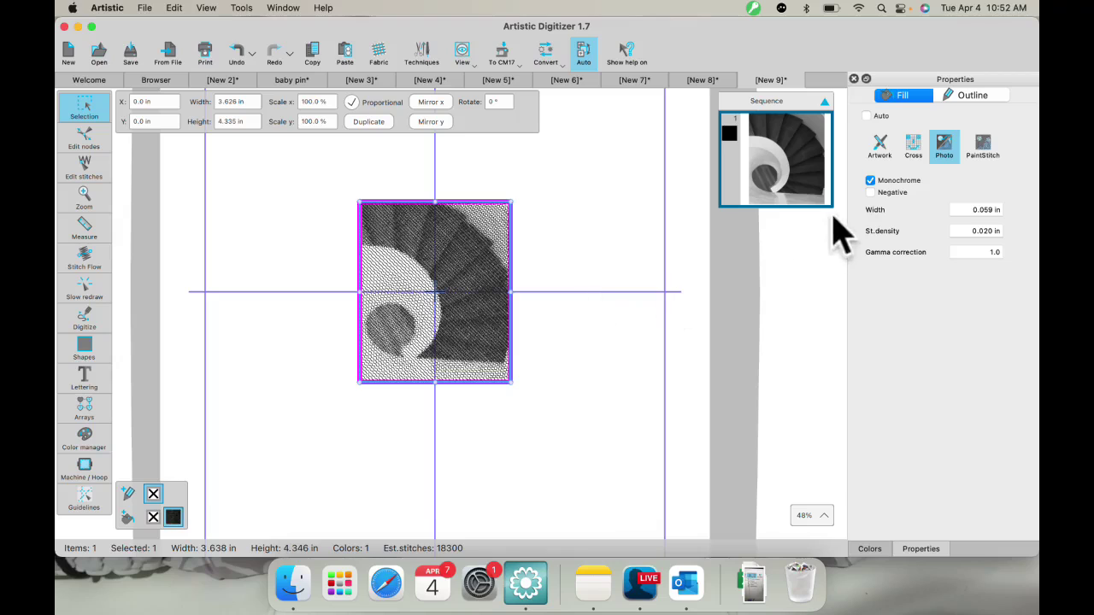
left_click(870, 192)
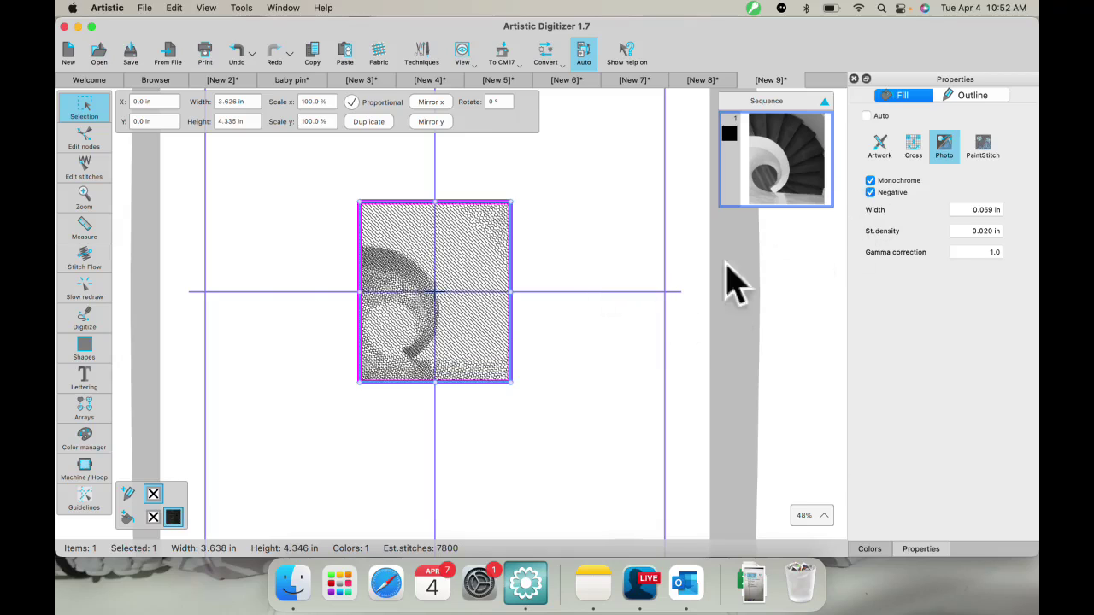
left_click(871, 193)
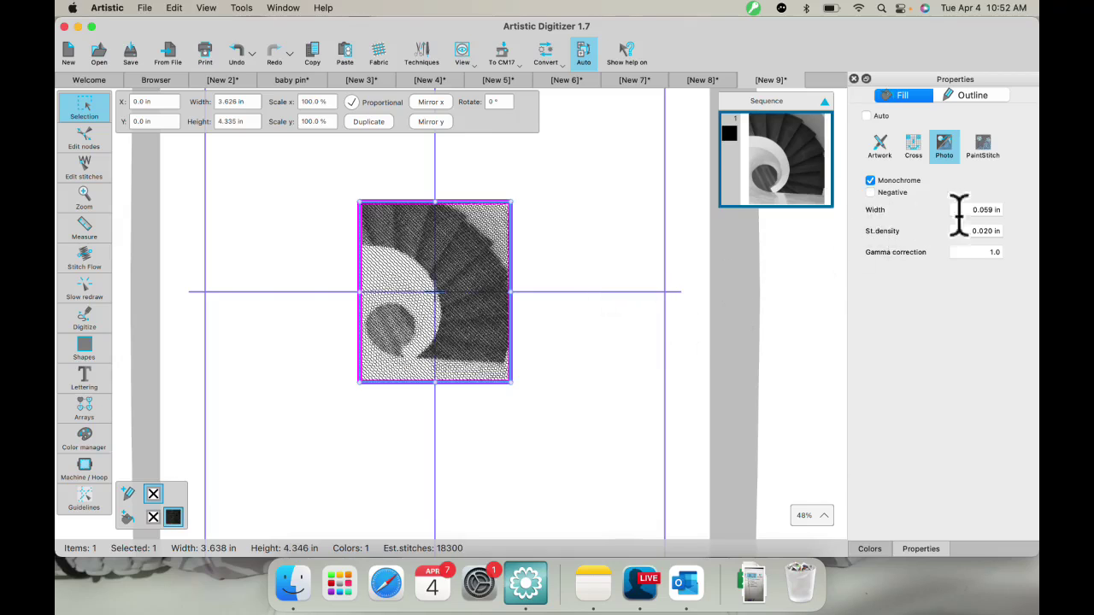
Step: Set the staircase photo stitch's gamma correction to 1.7 and inspect the stitches up close
left_click(987, 231)
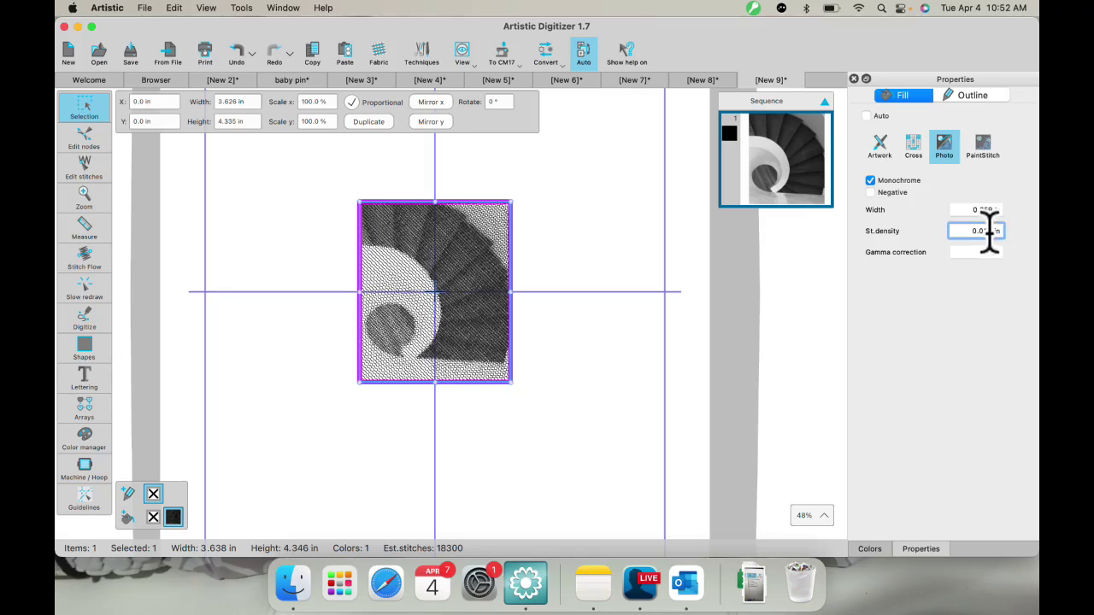
left_click(991, 252)
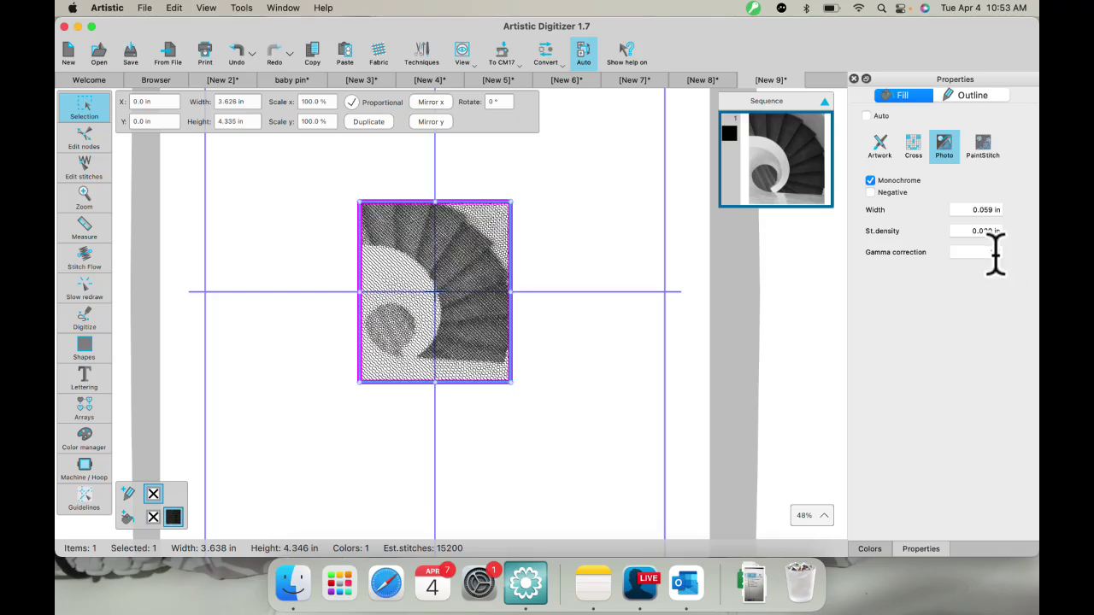
left_click(593, 340)
scroll(454, 312, "up", 3)
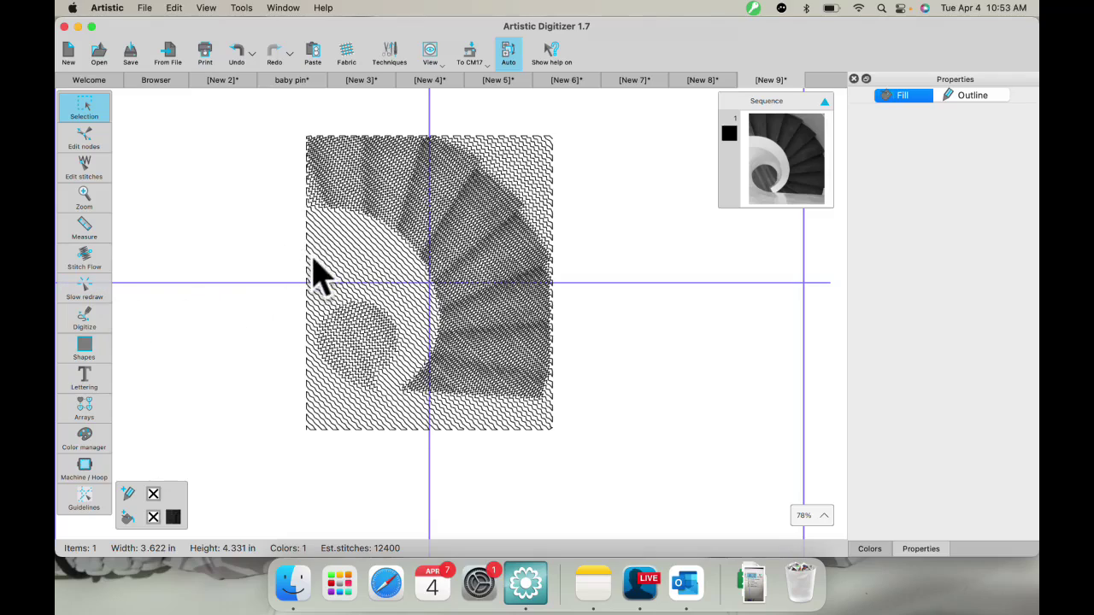
scroll(364, 320, "up", 3)
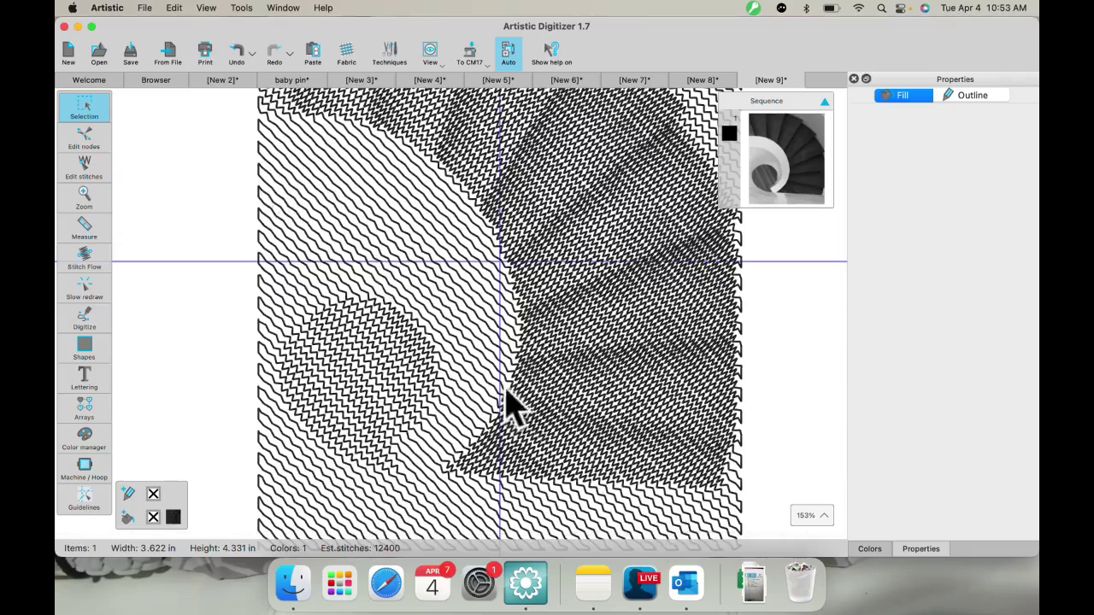
scroll(552, 398, "down", 4)
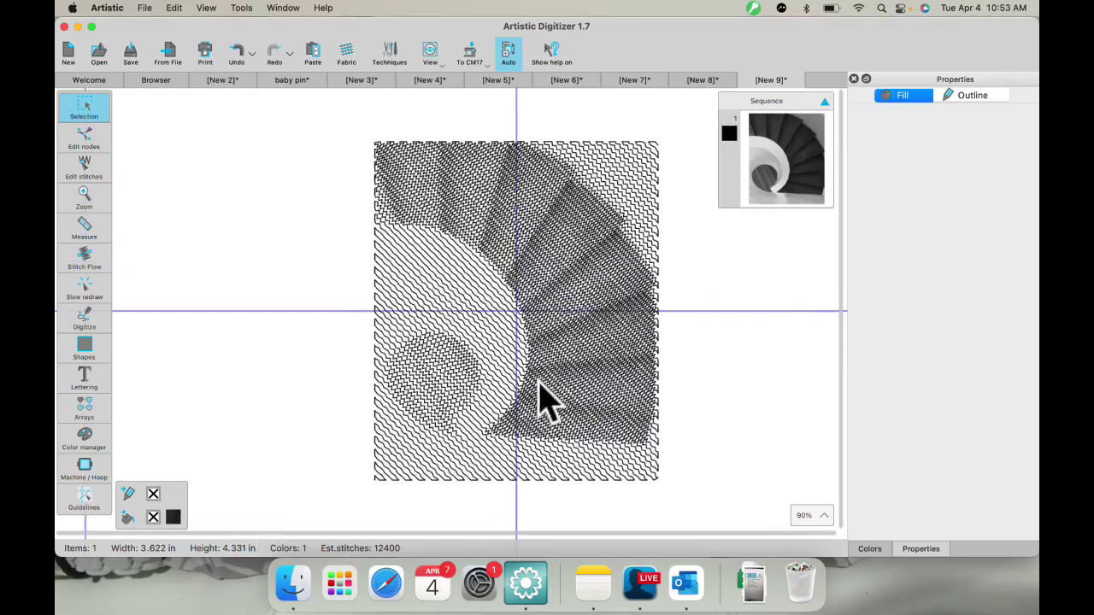
Step: Convert the staircase image's fill from Photo to PaintStitch and select its dark green thread color
left_click(593, 313)
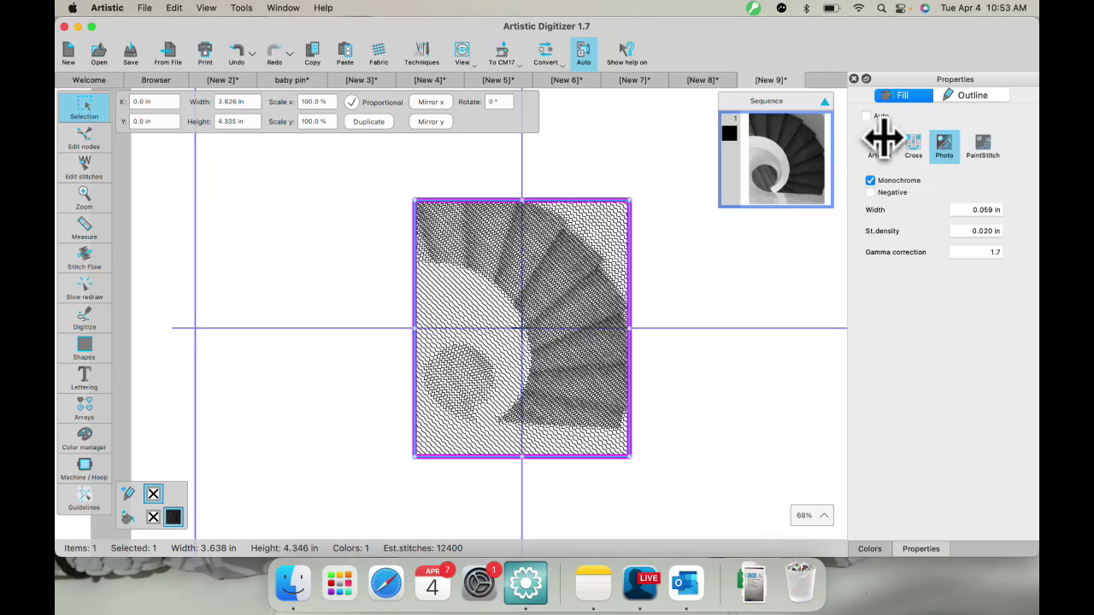
left_click(983, 147)
left_click(697, 332)
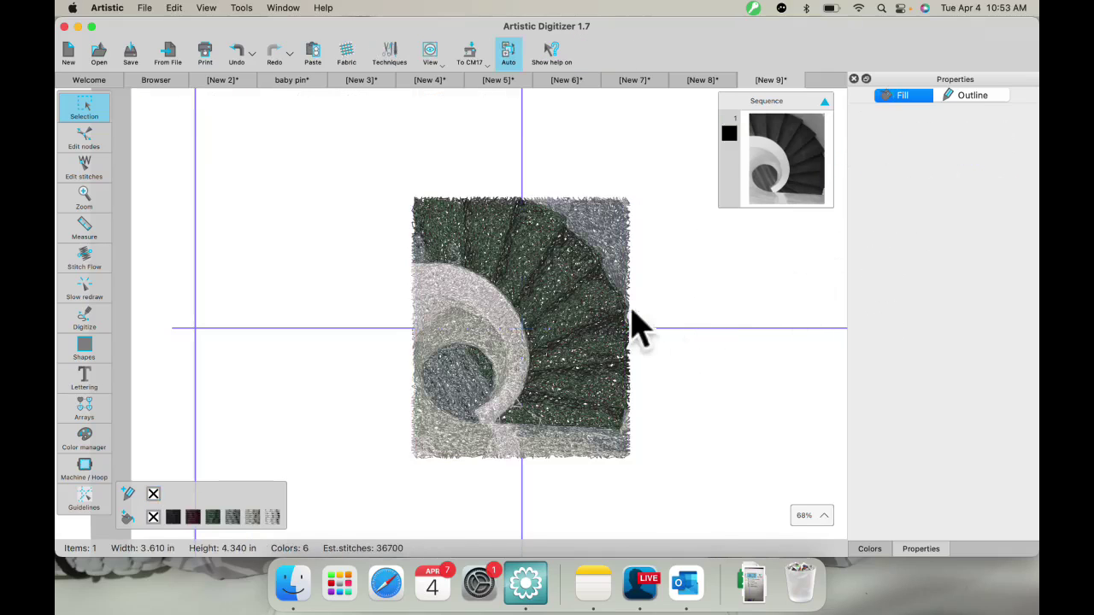
left_click(556, 363)
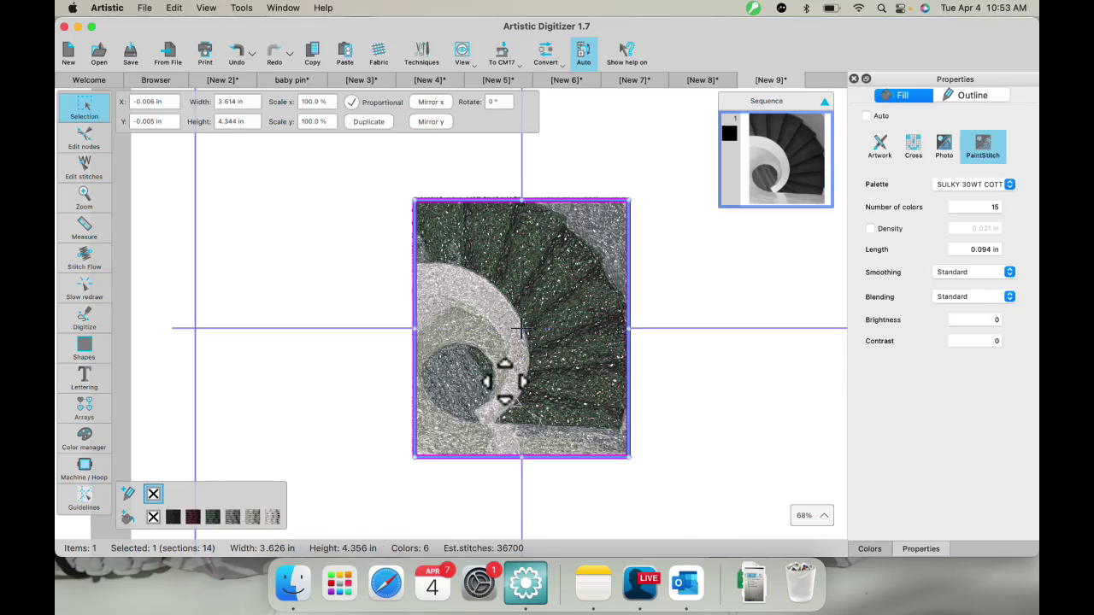
left_click(214, 515)
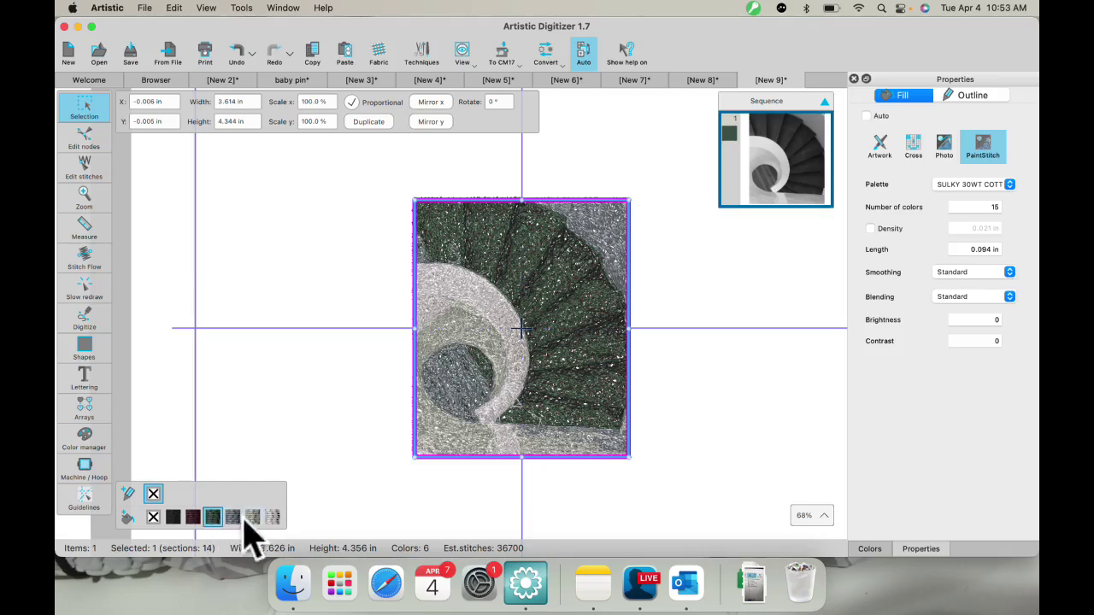
Step: Apply JANOME 206 Bright Green as the fill color of the staircase PaintStitch image and check the result
left_click(869, 549)
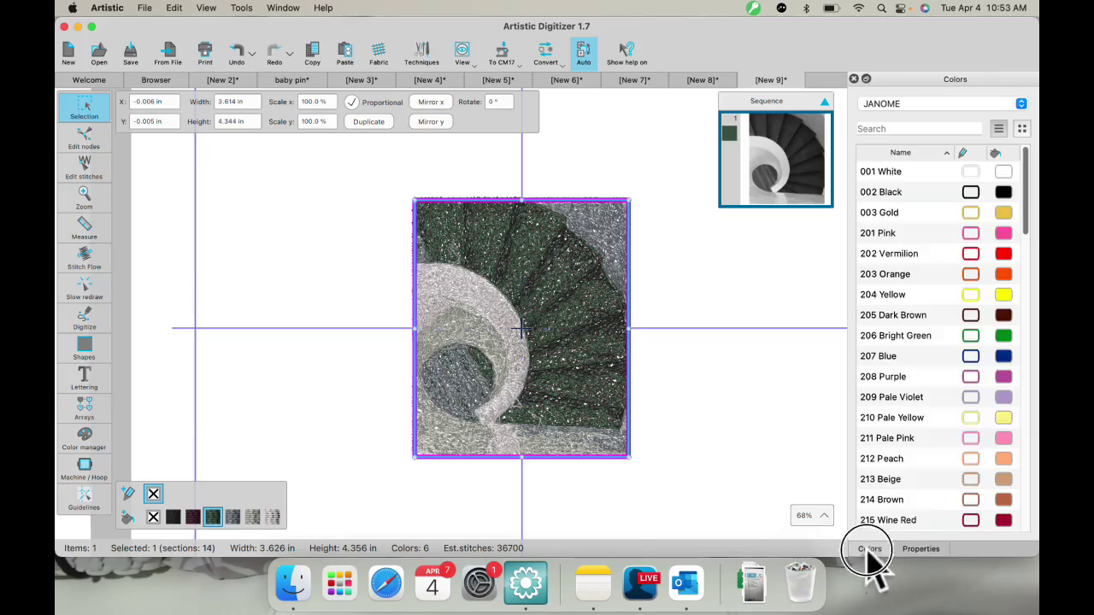
left_click(1015, 342)
left_click(349, 371)
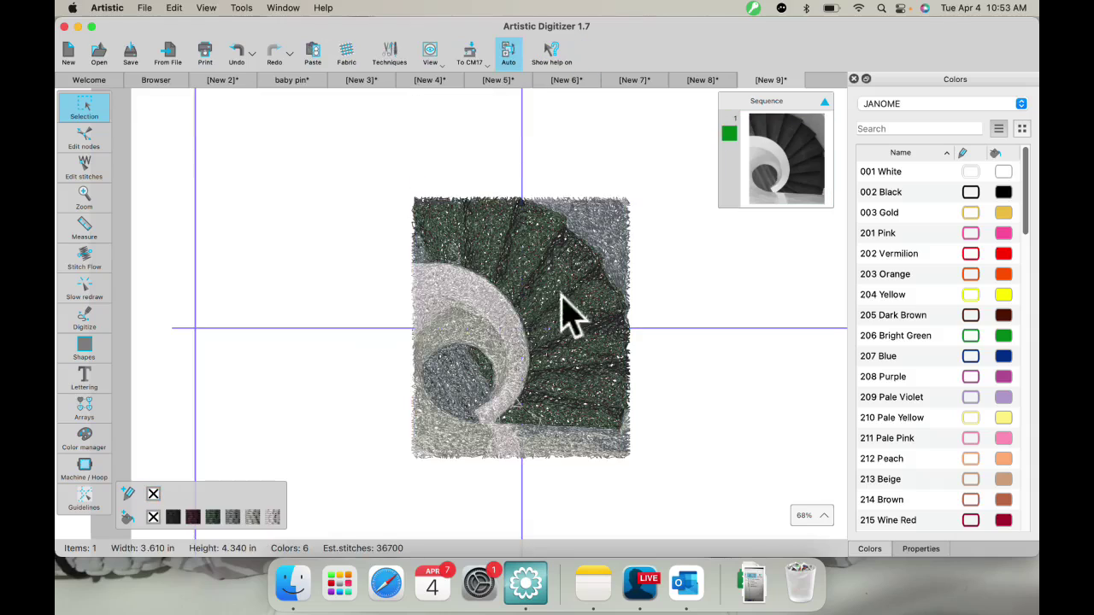
left_click(617, 329)
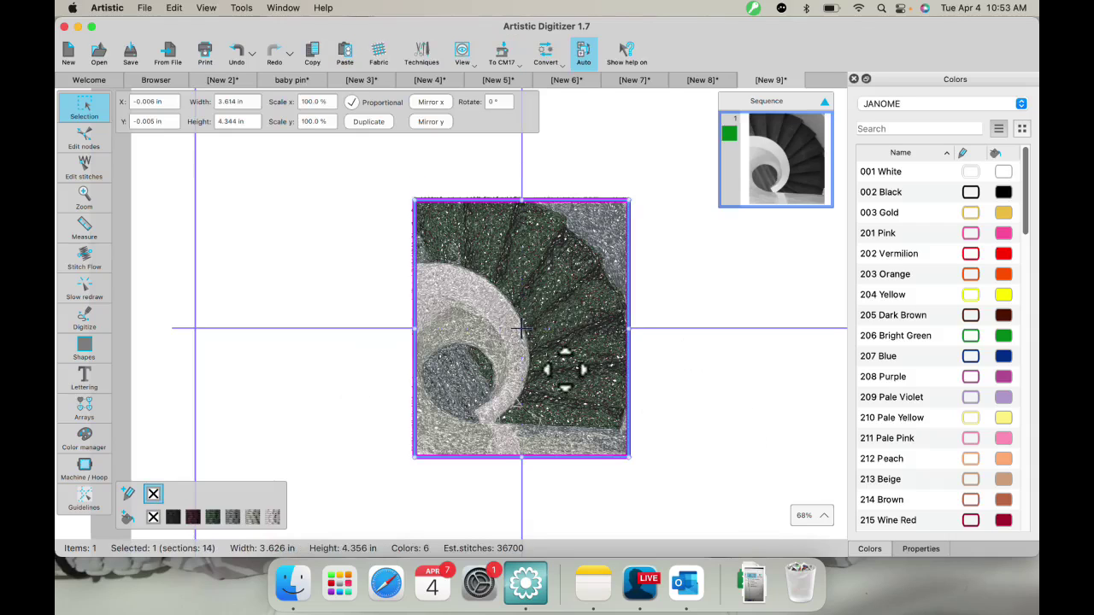
scroll(564, 369, "down", 2)
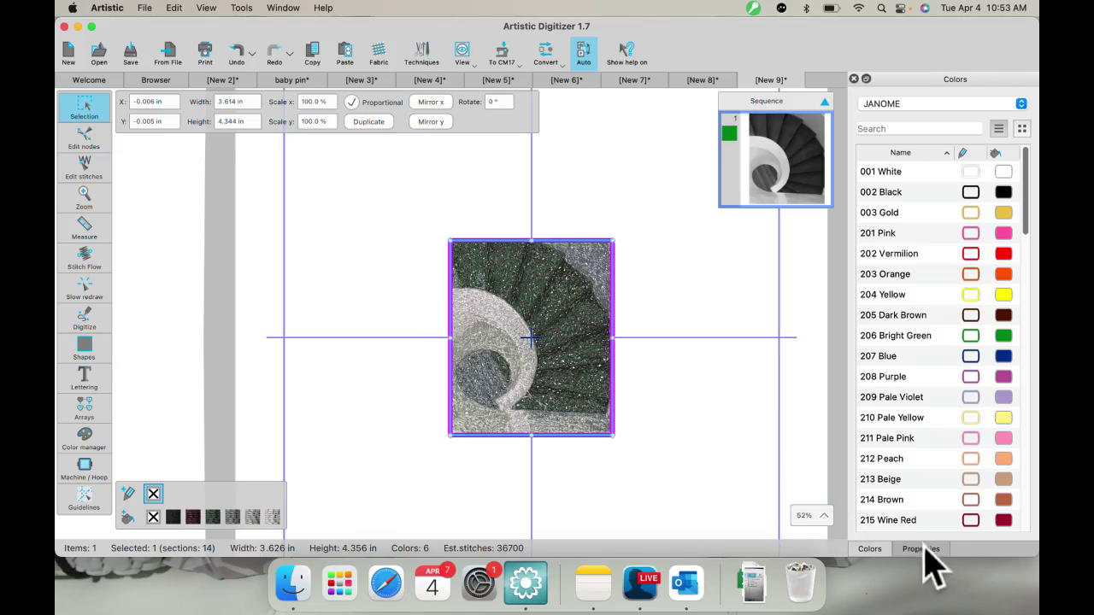
Step: Change the staircase PaintStitch thread palette to JANOME and deselect the image
left_click(923, 550)
left_click(1008, 185)
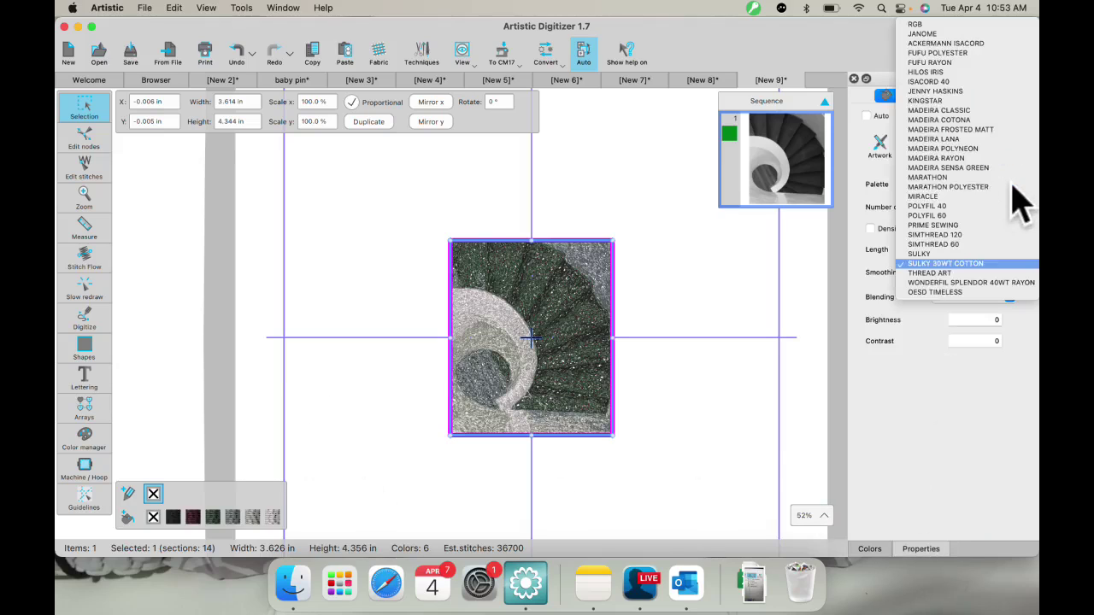
left_click(921, 34)
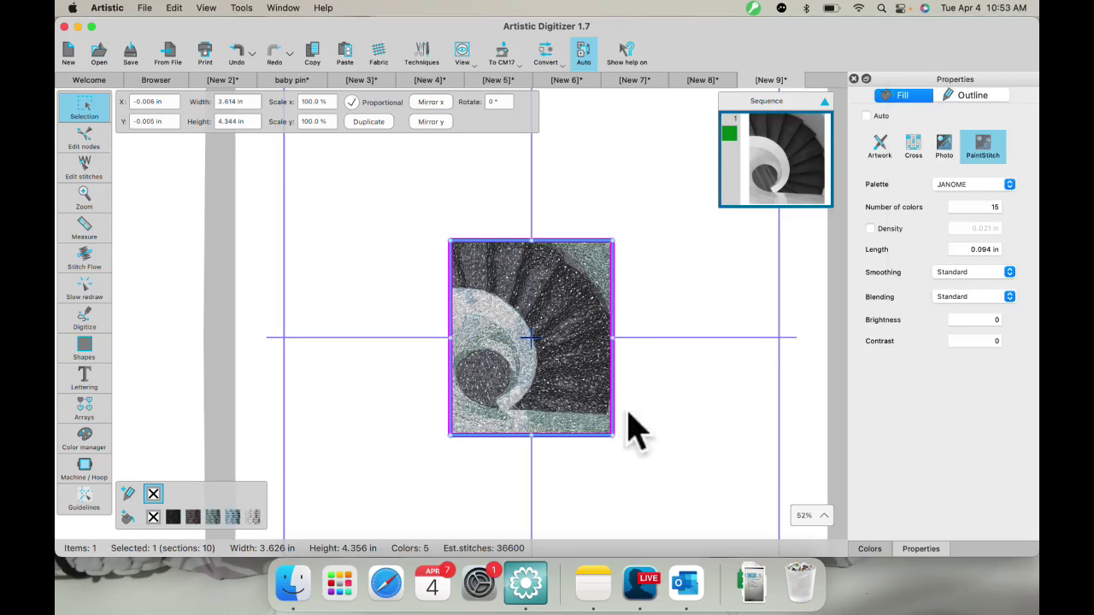
scroll(547, 417, "up", 2)
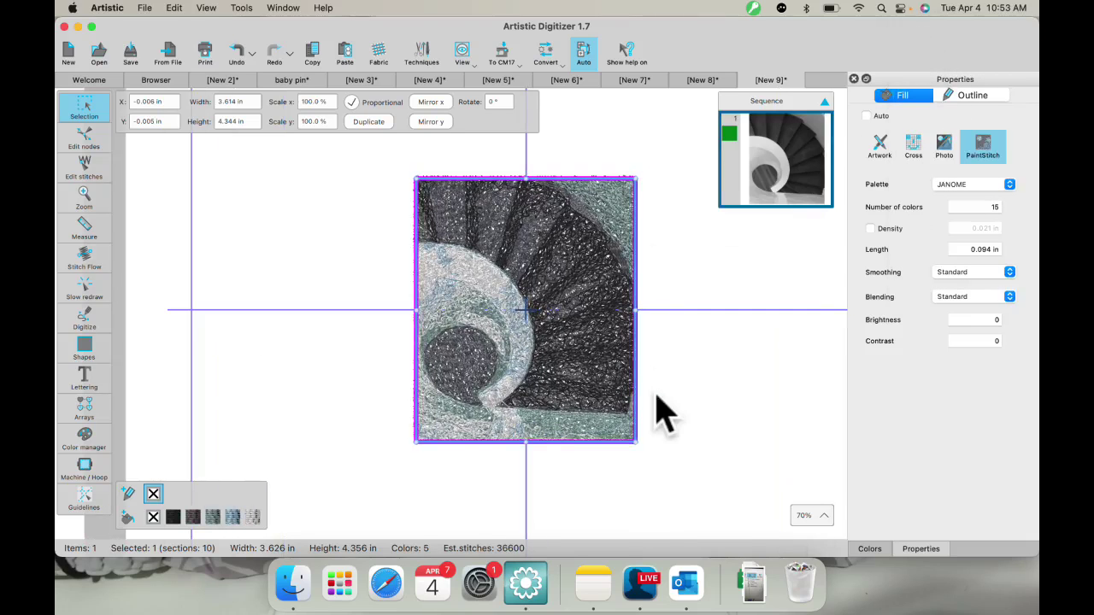
left_click(671, 370)
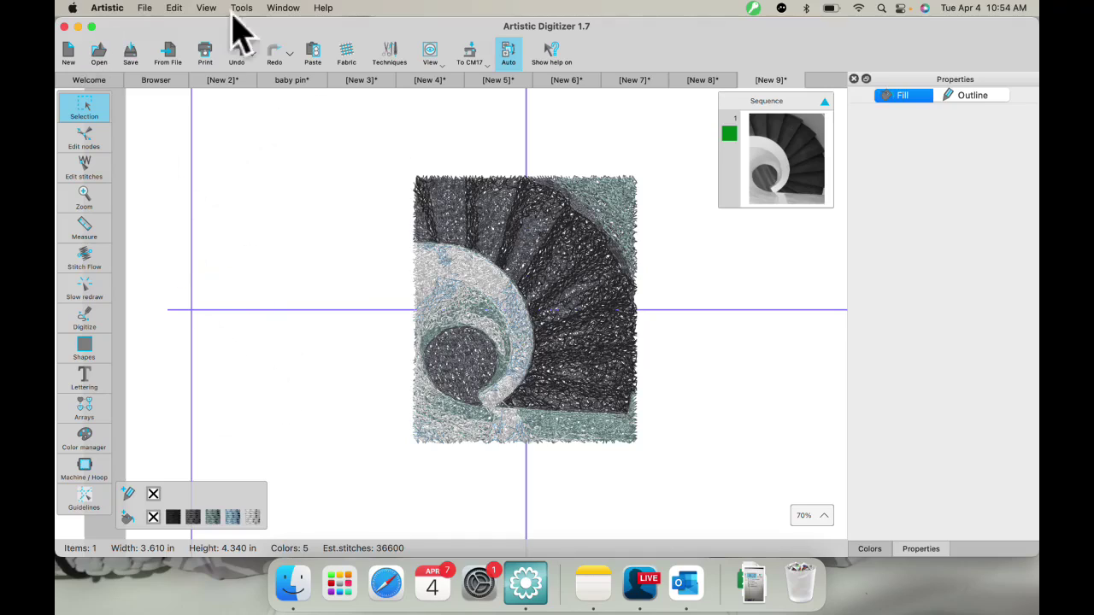
Step: Open Redwork.Draw from the Annes Class folder and switch its stitch generation from Auto to Manual
left_click(156, 79)
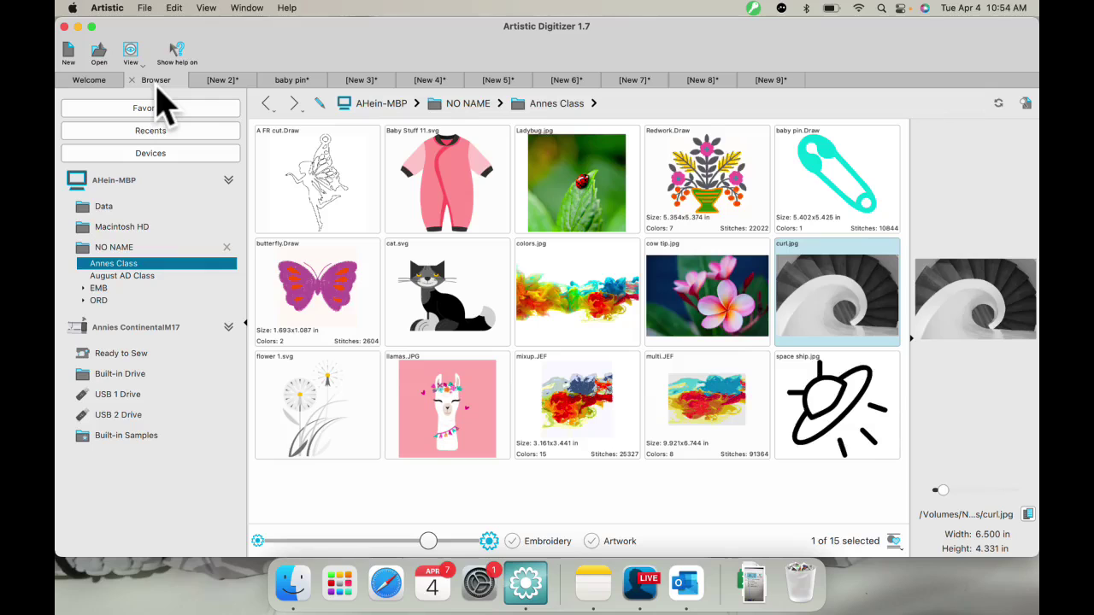
double_click(709, 184)
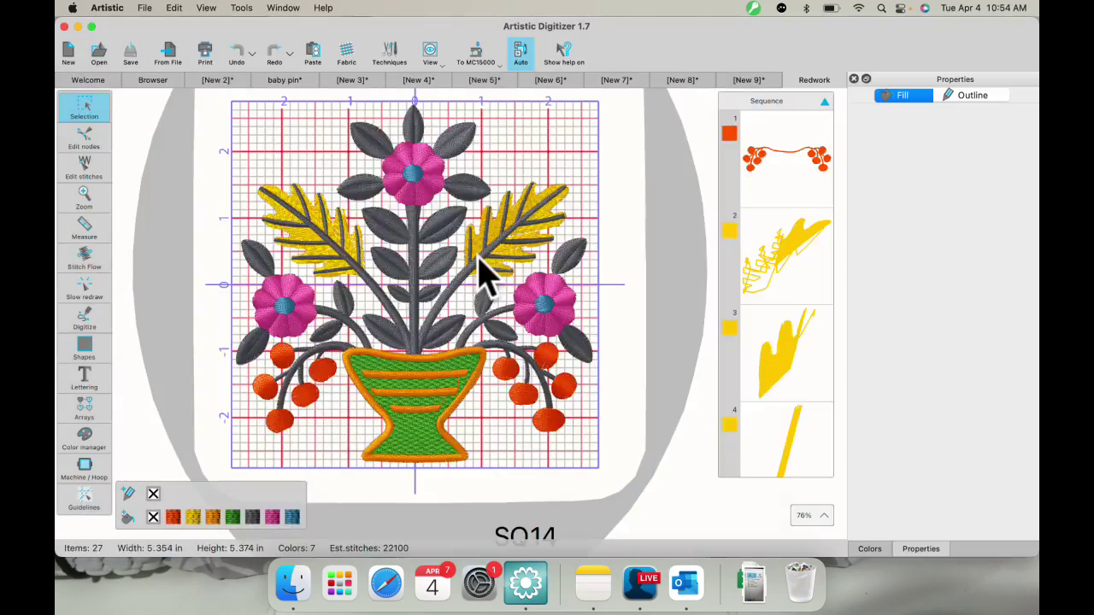
left_click(523, 58)
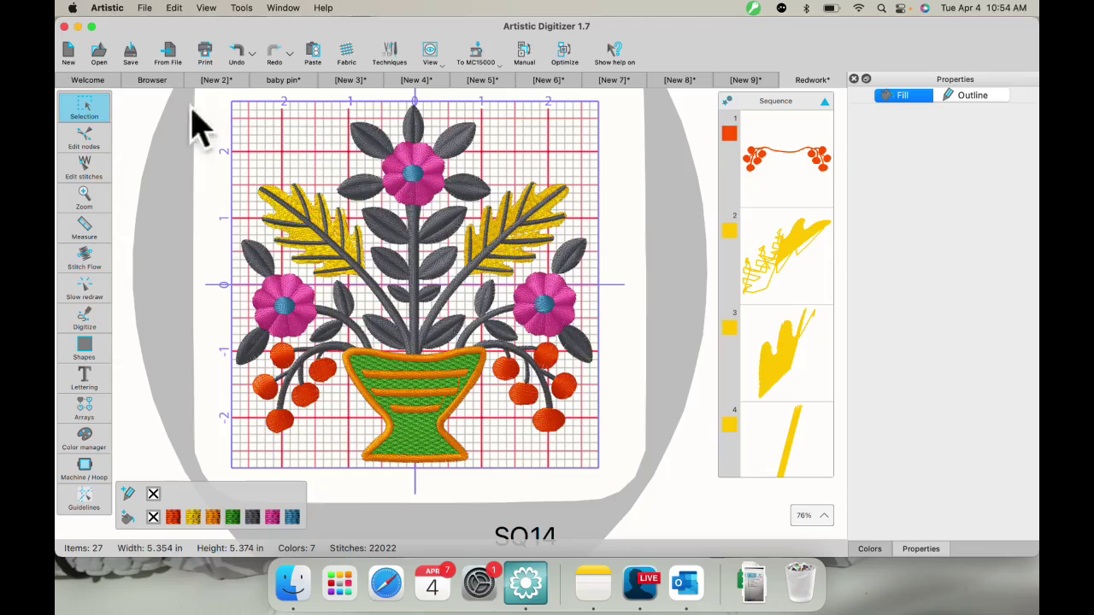
Step: Select the entire flower vase embroidery and convert it to curves
left_click(220, 107)
left_click_drag(220, 107, 586, 293)
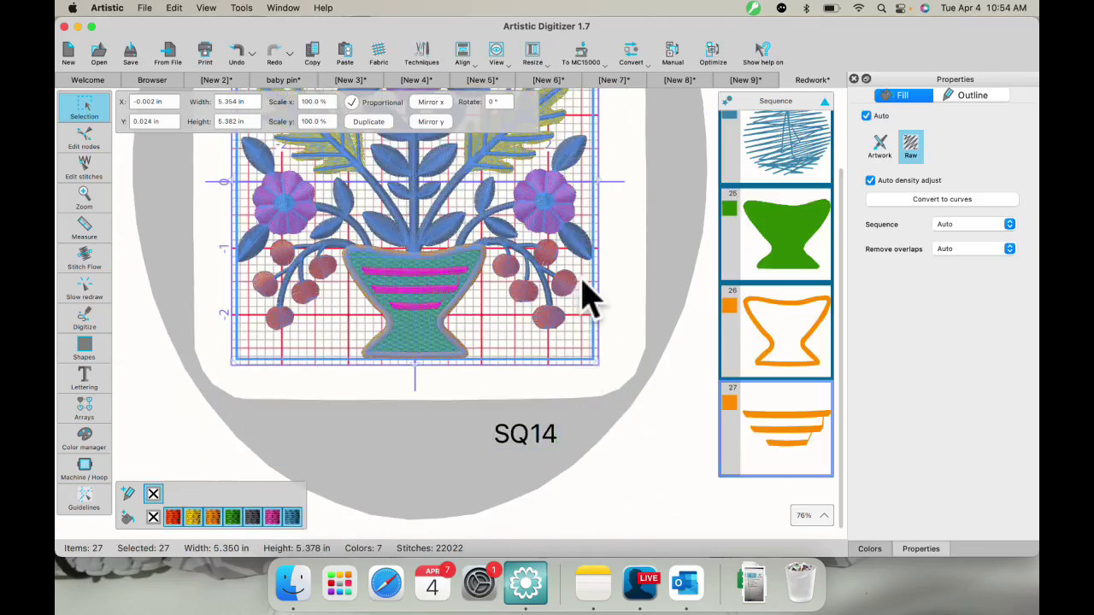
scroll(586, 293, "up", 3)
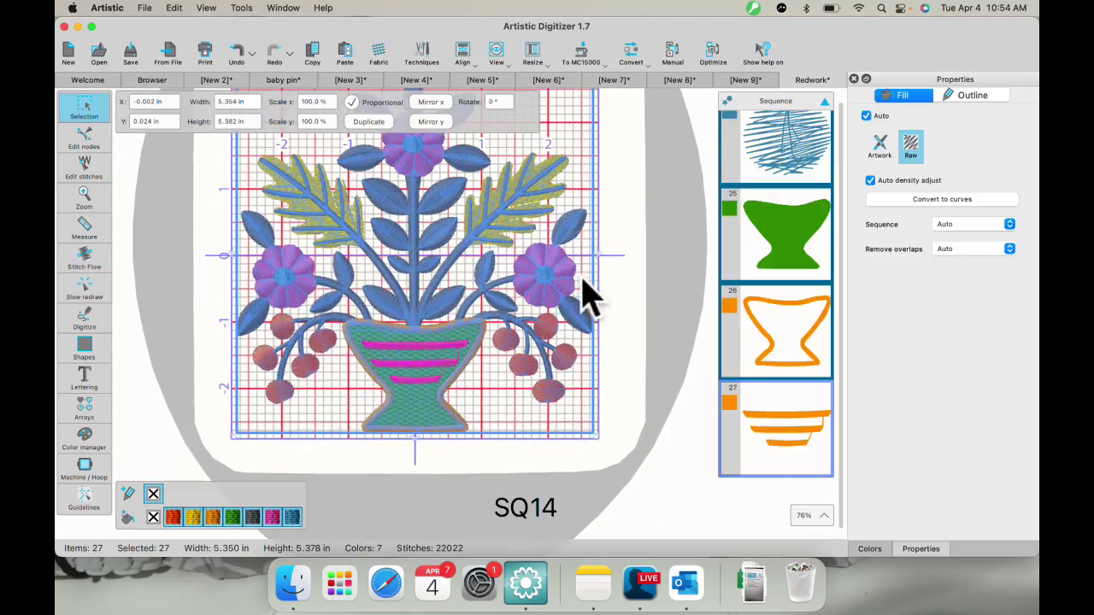
left_click(637, 53)
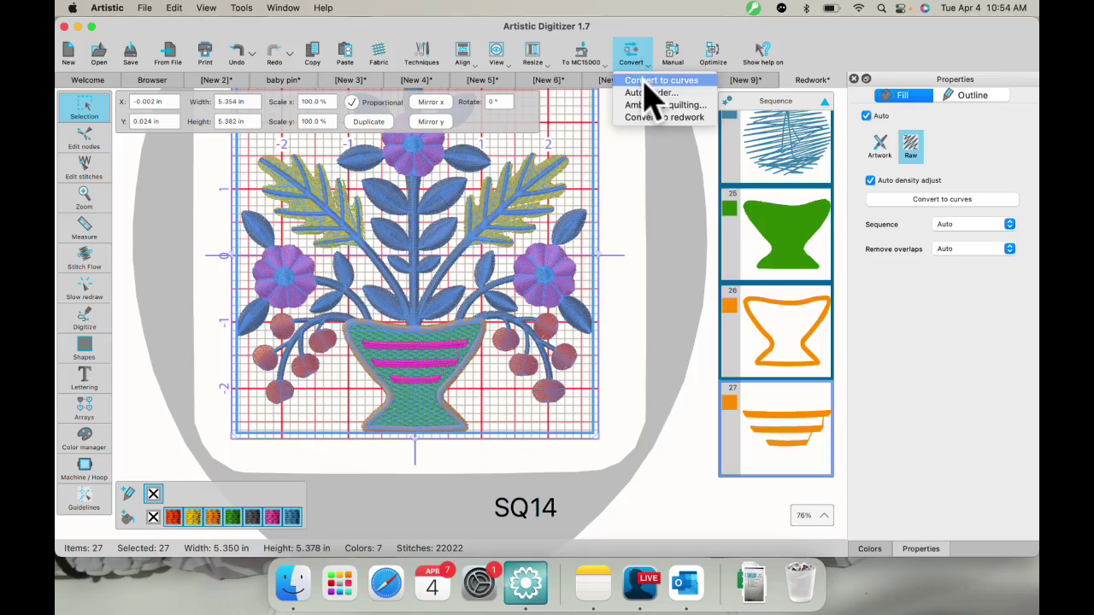
left_click(660, 80)
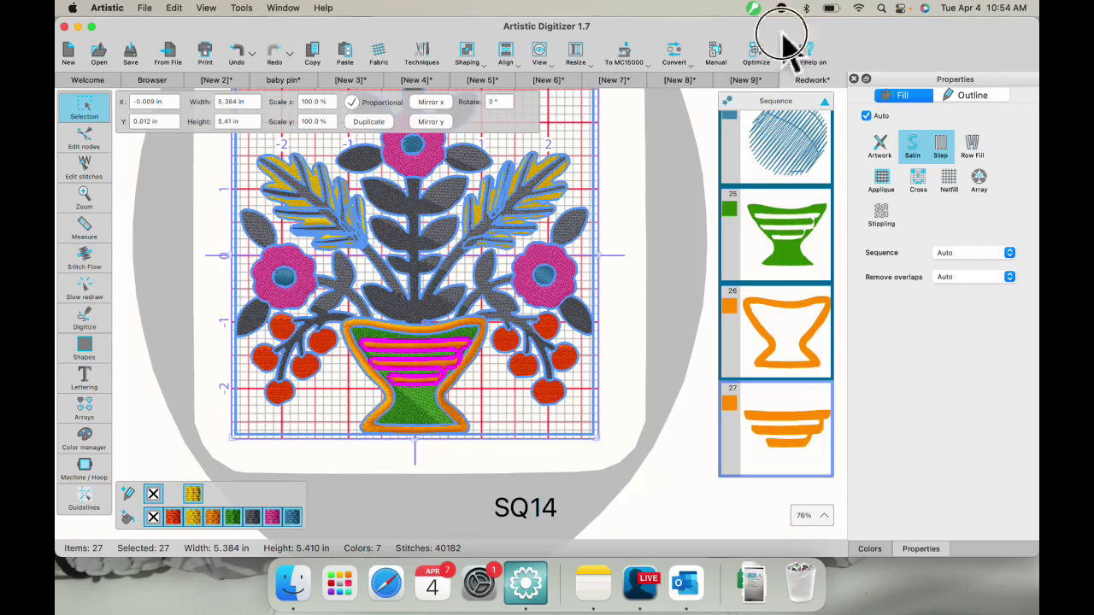
Step: Convert the selected flower vase shapes to redwork and hide the grid
left_click(681, 59)
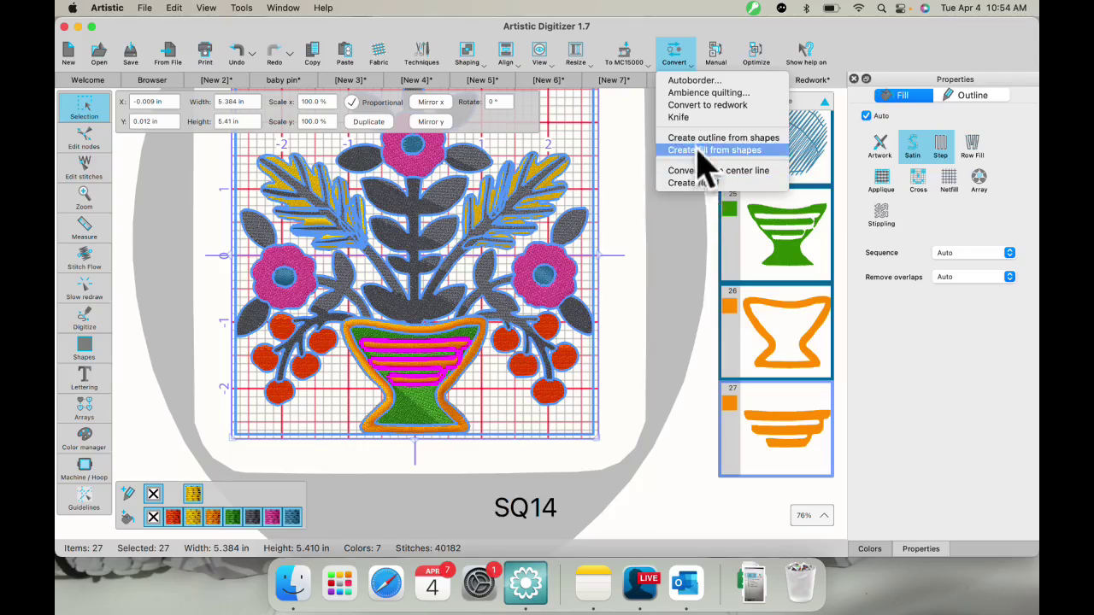
left_click(706, 106)
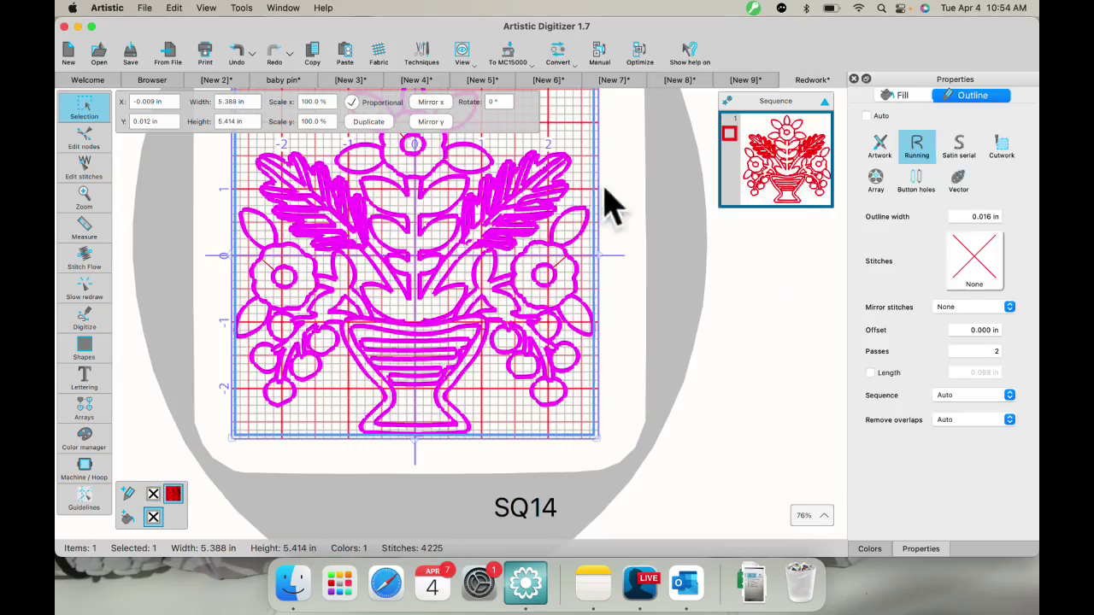
left_click(619, 225)
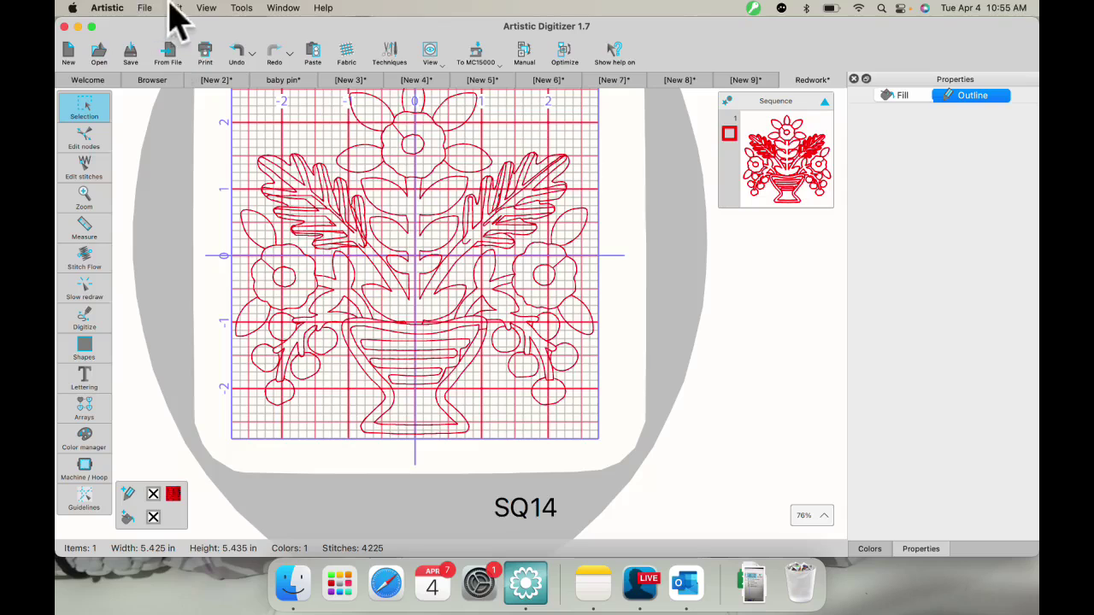
left_click(213, 8)
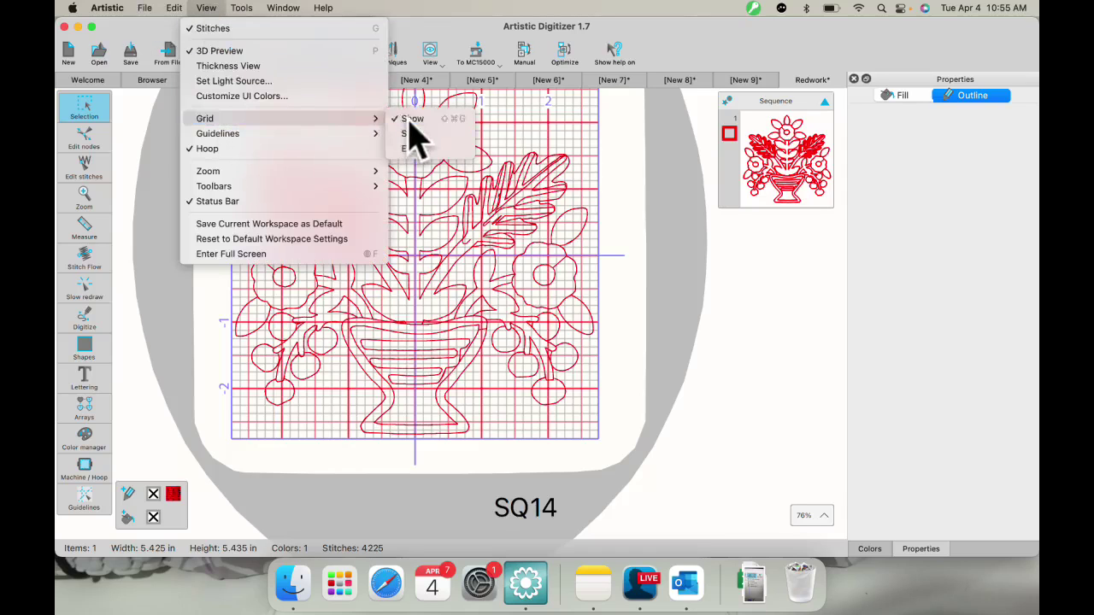
left_click(407, 118)
scroll(387, 288, "down", 3)
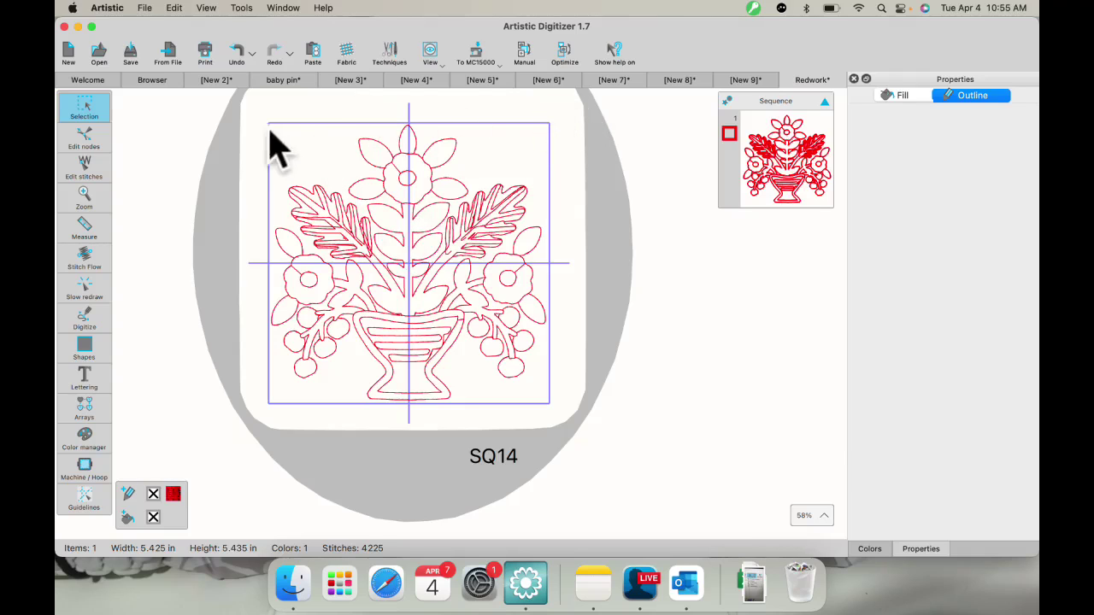
Step: Open flower 1.svg from the Annes Class folder and convert the whole dandelion design to redwork
left_click(152, 80)
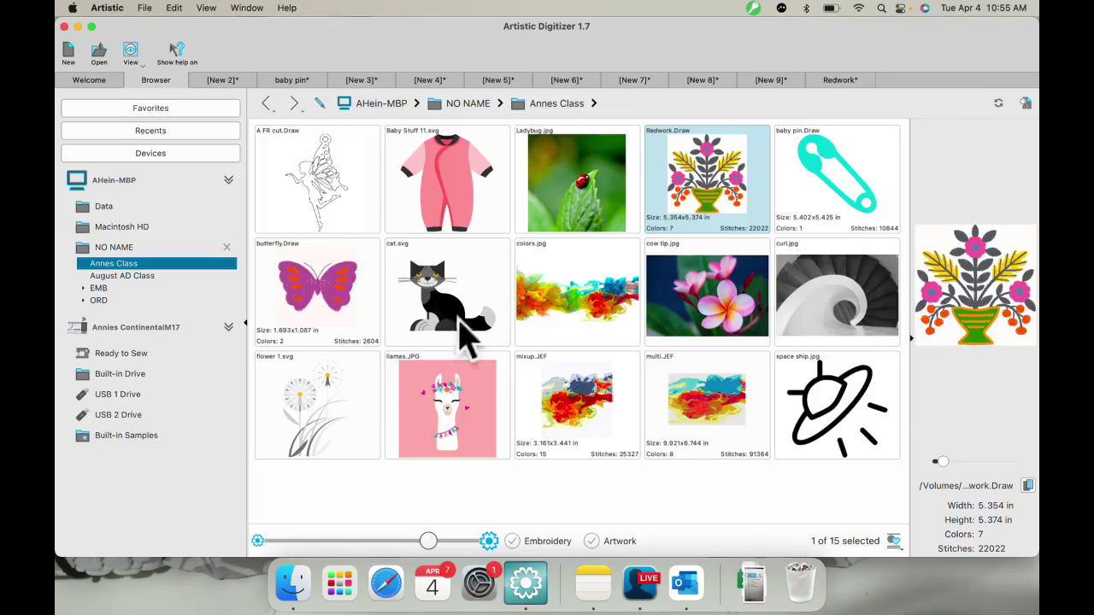
double_click(315, 408)
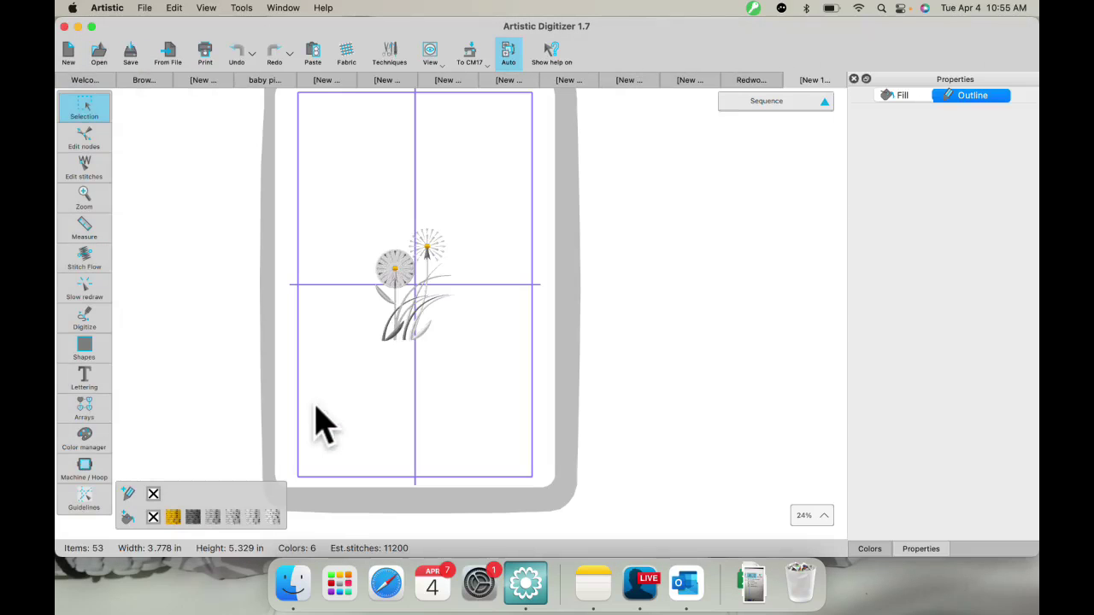
scroll(410, 351, "up", 3)
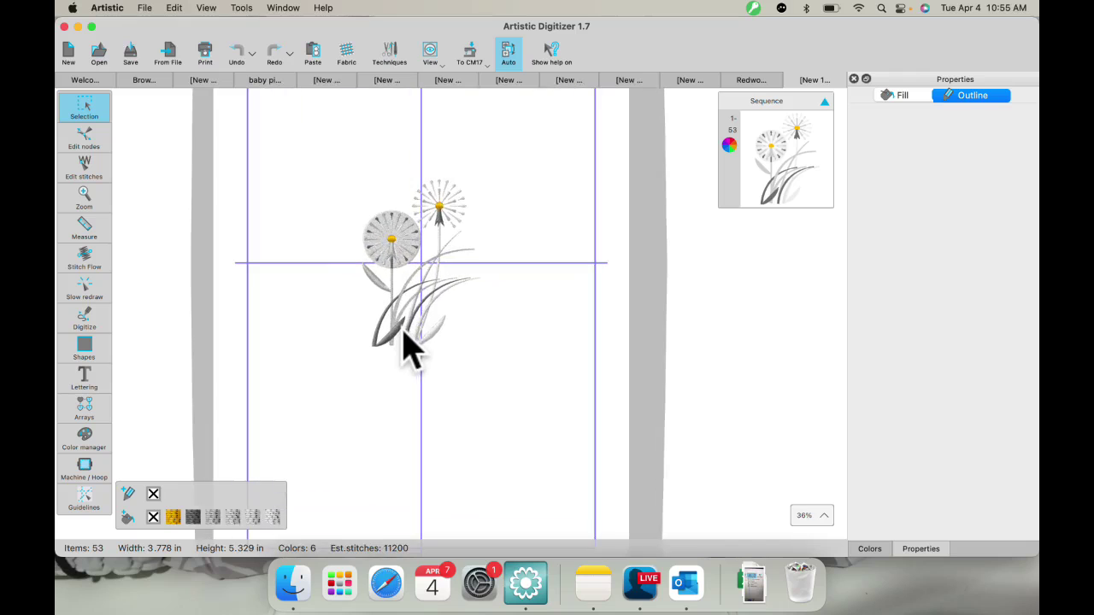
left_click_drag(314, 133, 512, 403)
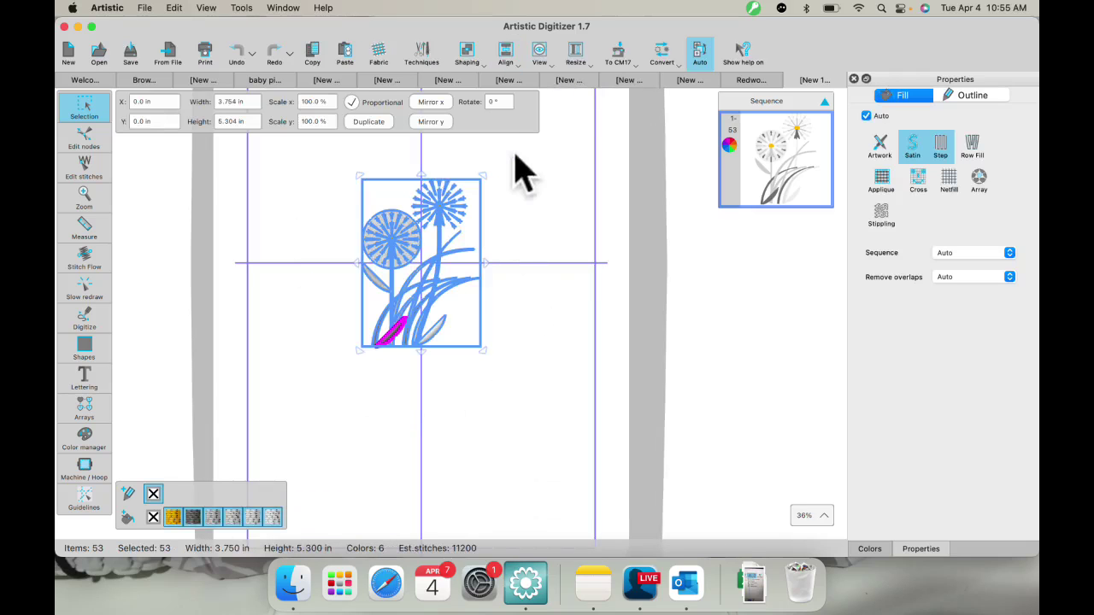
left_click(672, 53)
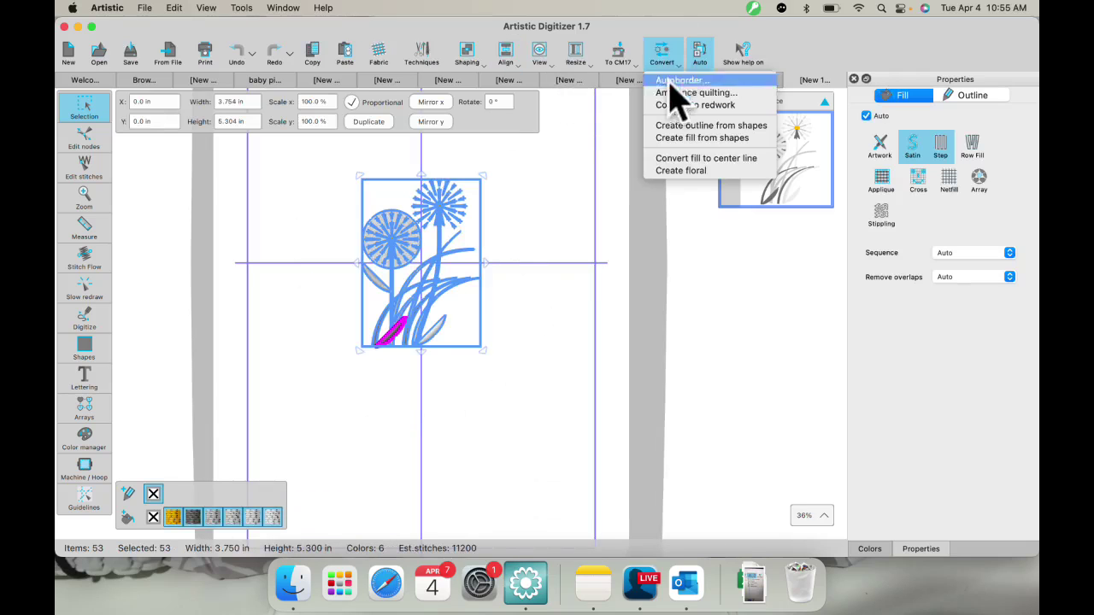
left_click(679, 104)
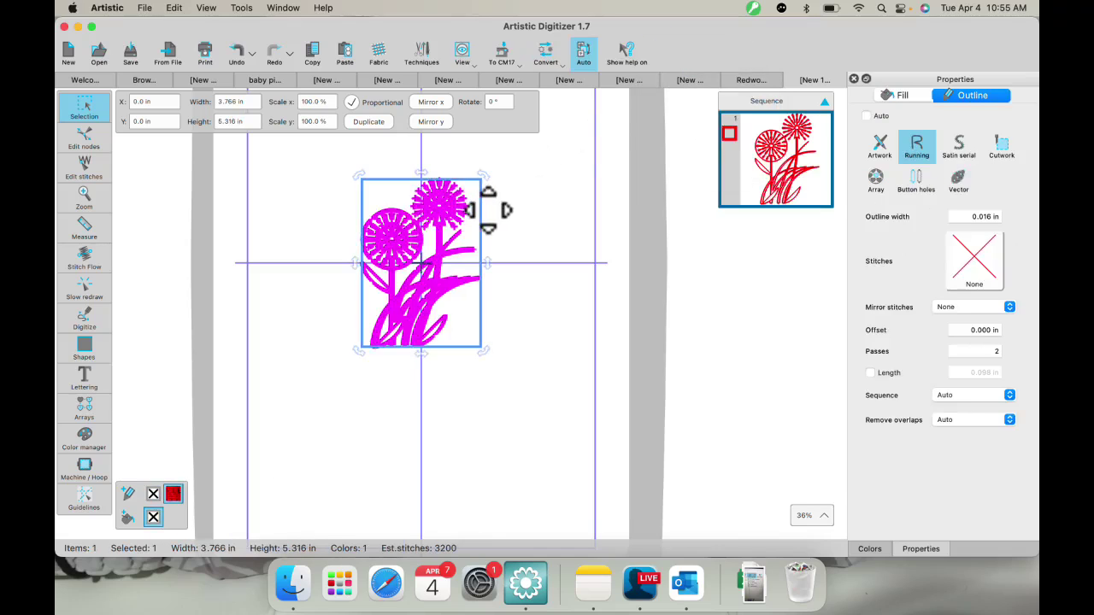
left_click(536, 223)
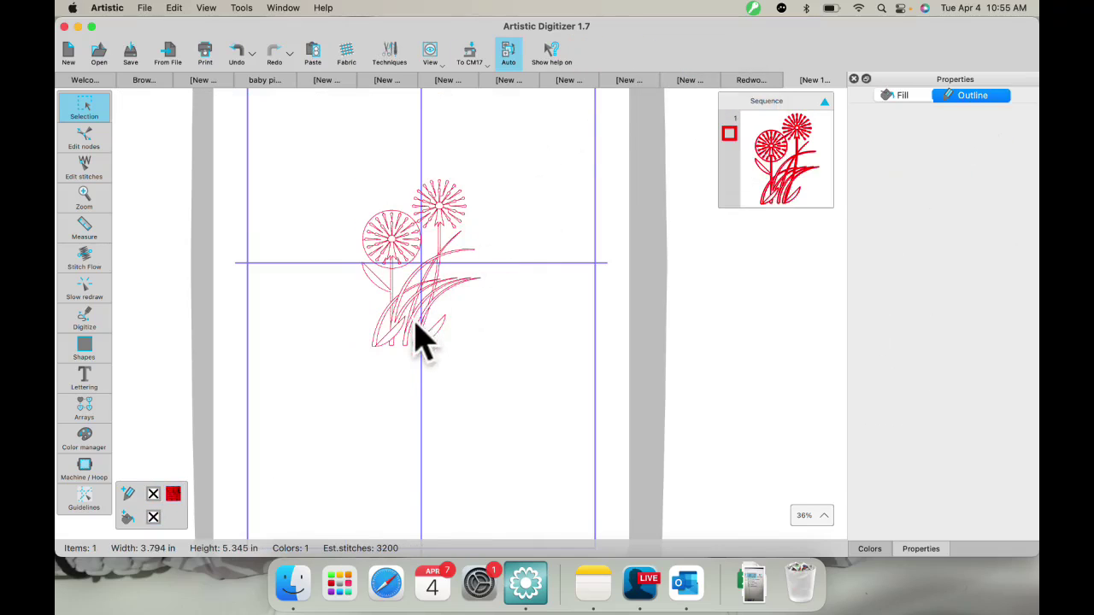
Step: Break apart the dandelion redwork and delete the circle surrounding the lower flower head
scroll(423, 337, "up", 5)
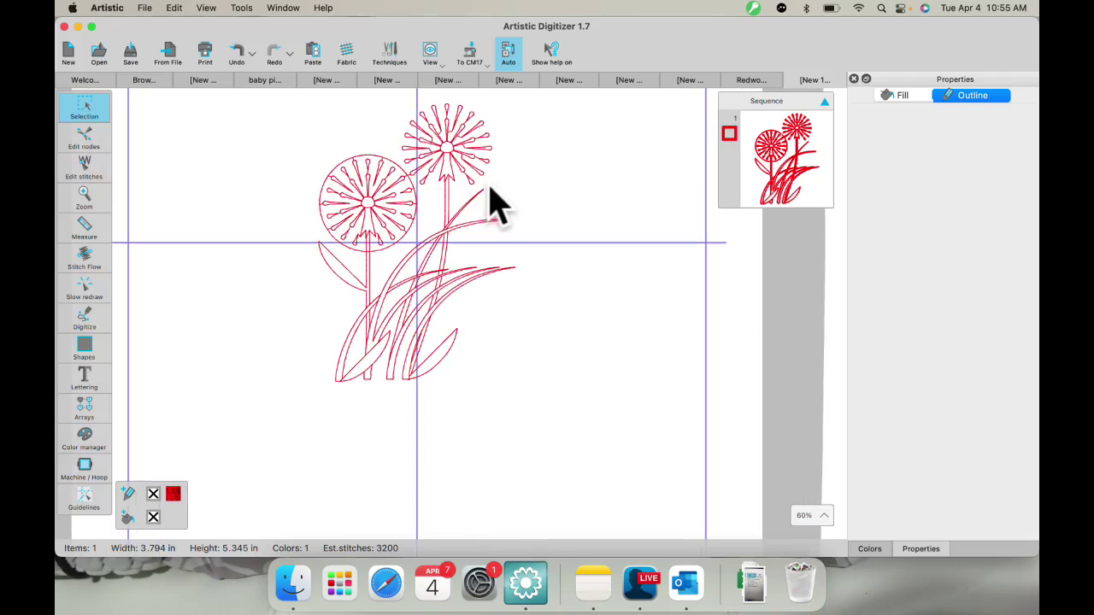
scroll(513, 202, "up", 1)
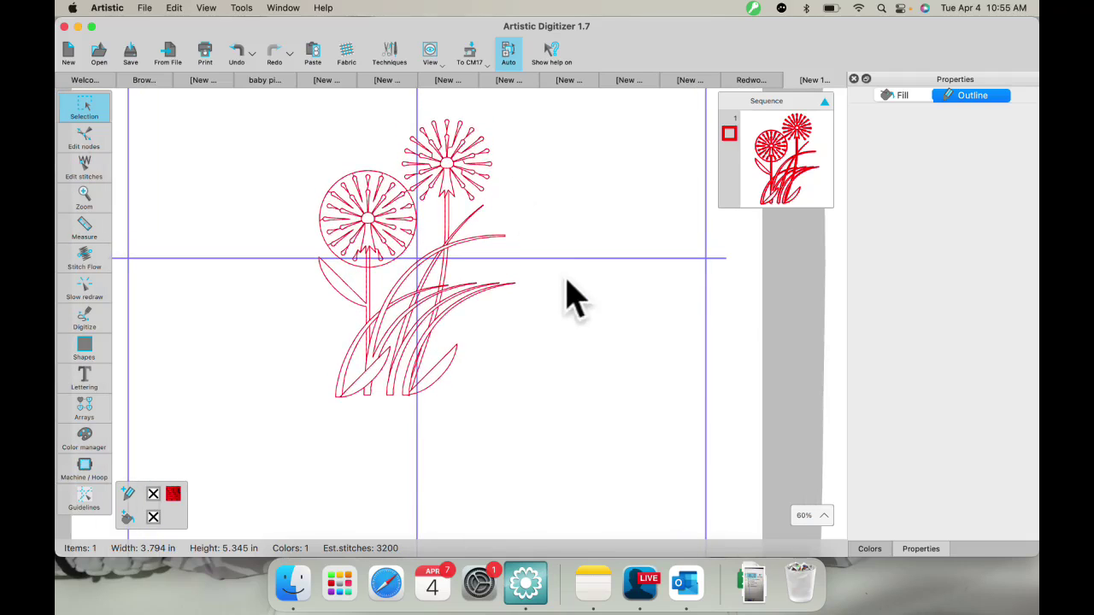
left_click(386, 214)
right_click(365, 182)
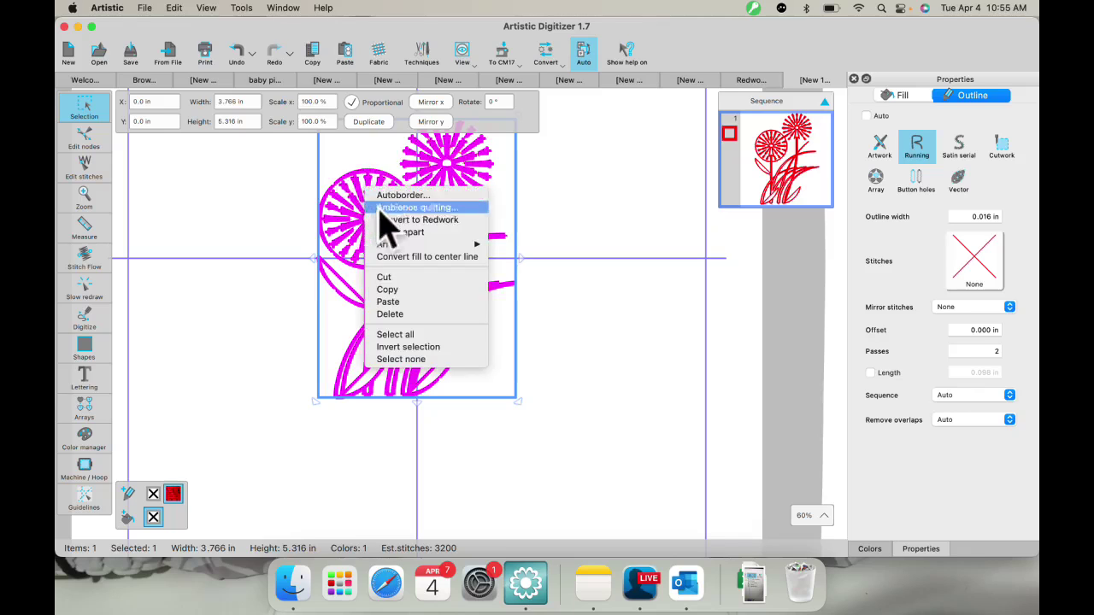
left_click(472, 231)
left_click(539, 244)
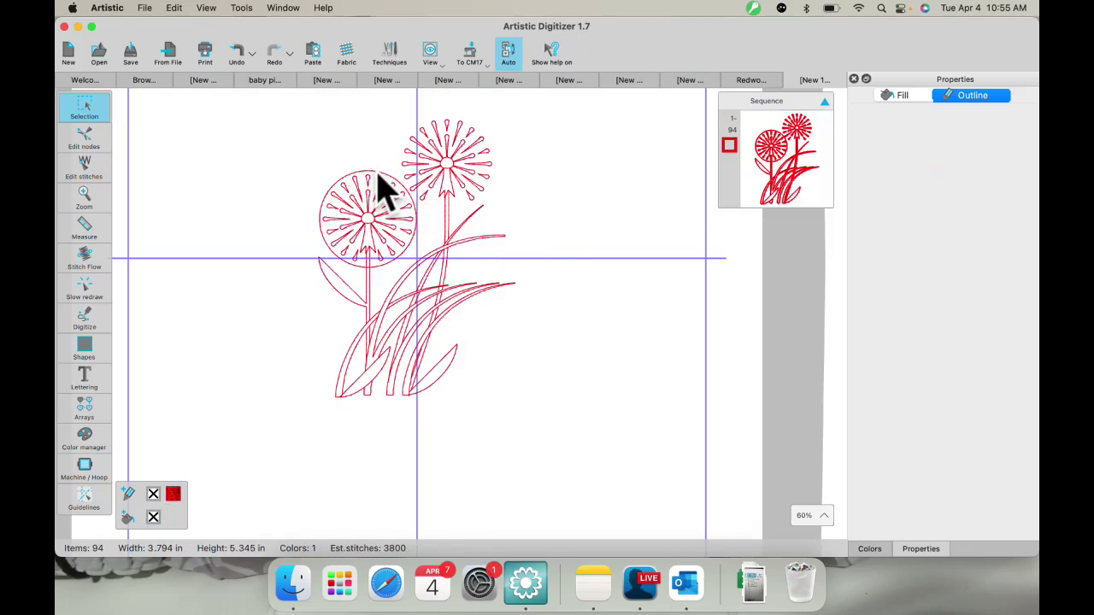
left_click(382, 189)
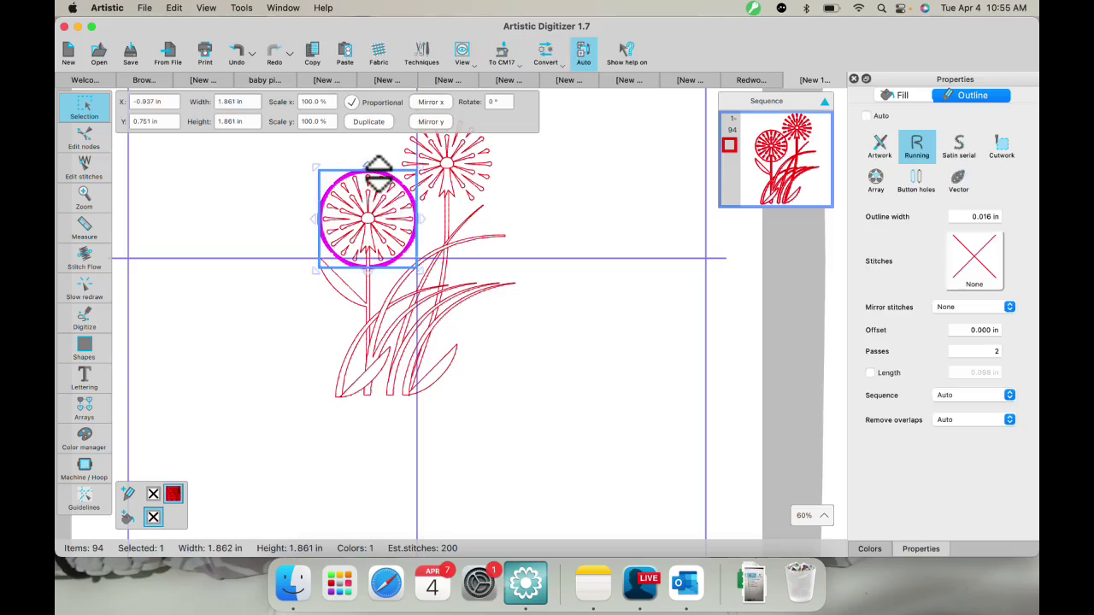
key("Delete")
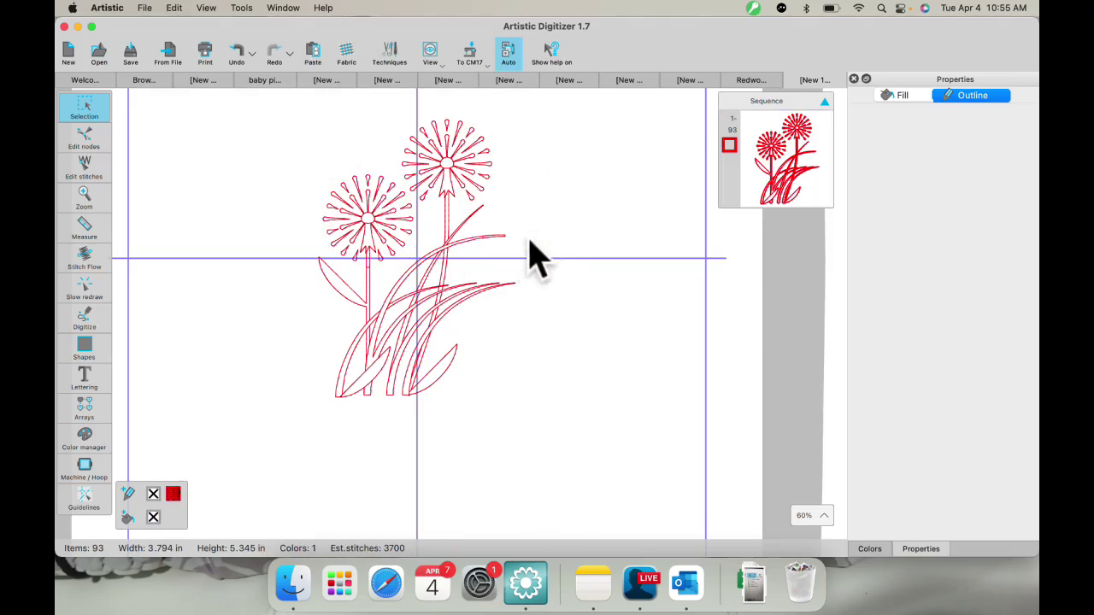
scroll(538, 248, "up", 3)
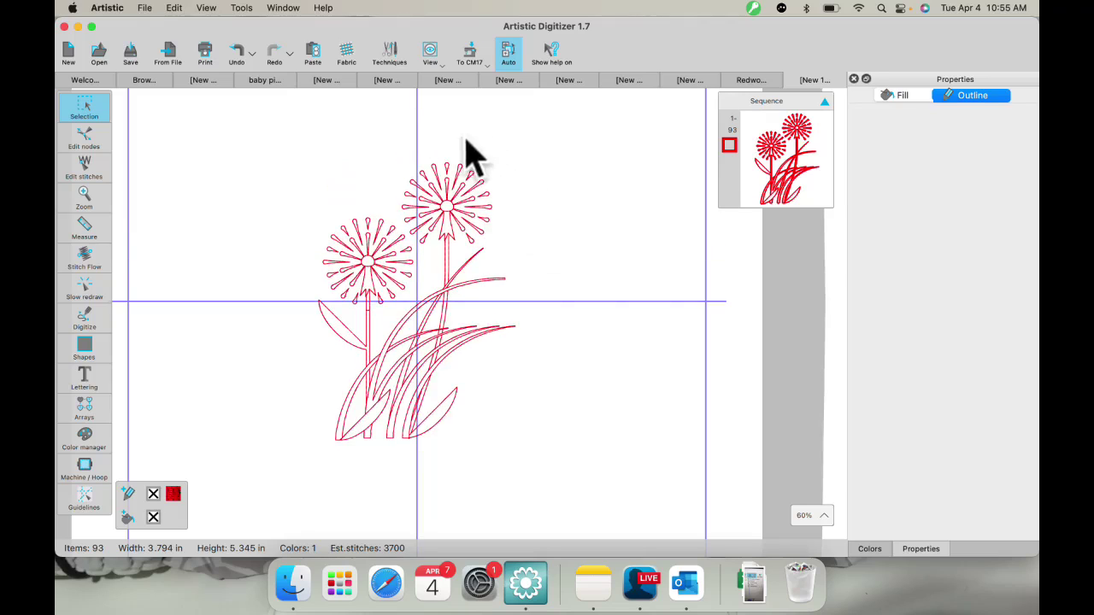